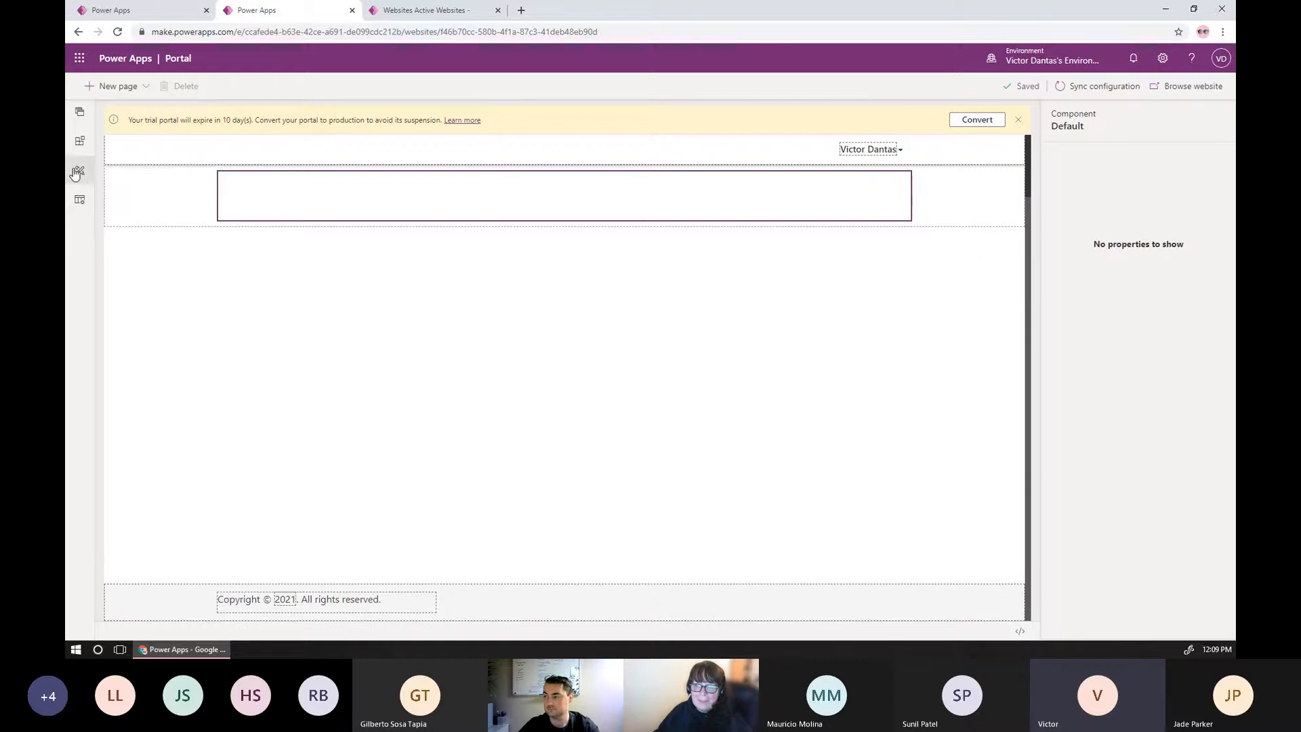
Add a list component to the new page and name it Sample Account List
{"action": "left_click", "coordinate": [77, 144]}
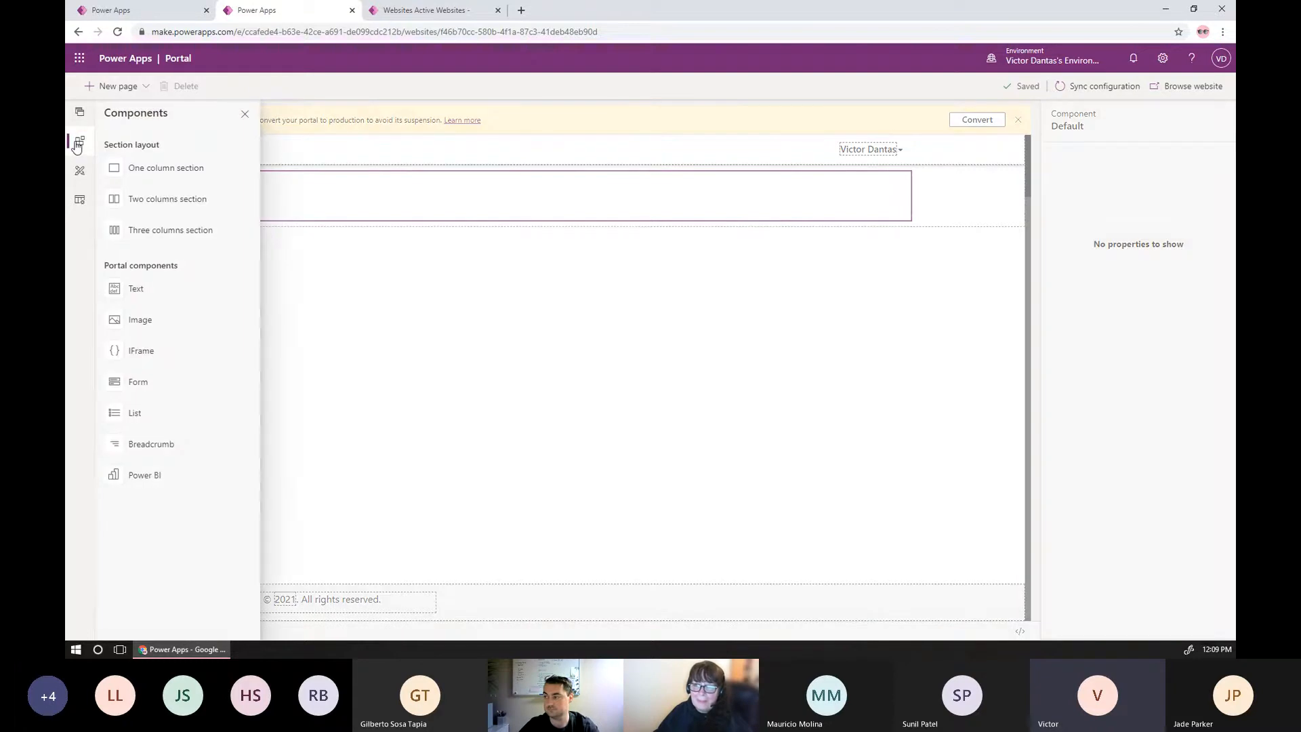
{"action": "left_click", "coordinate": [170, 418]}
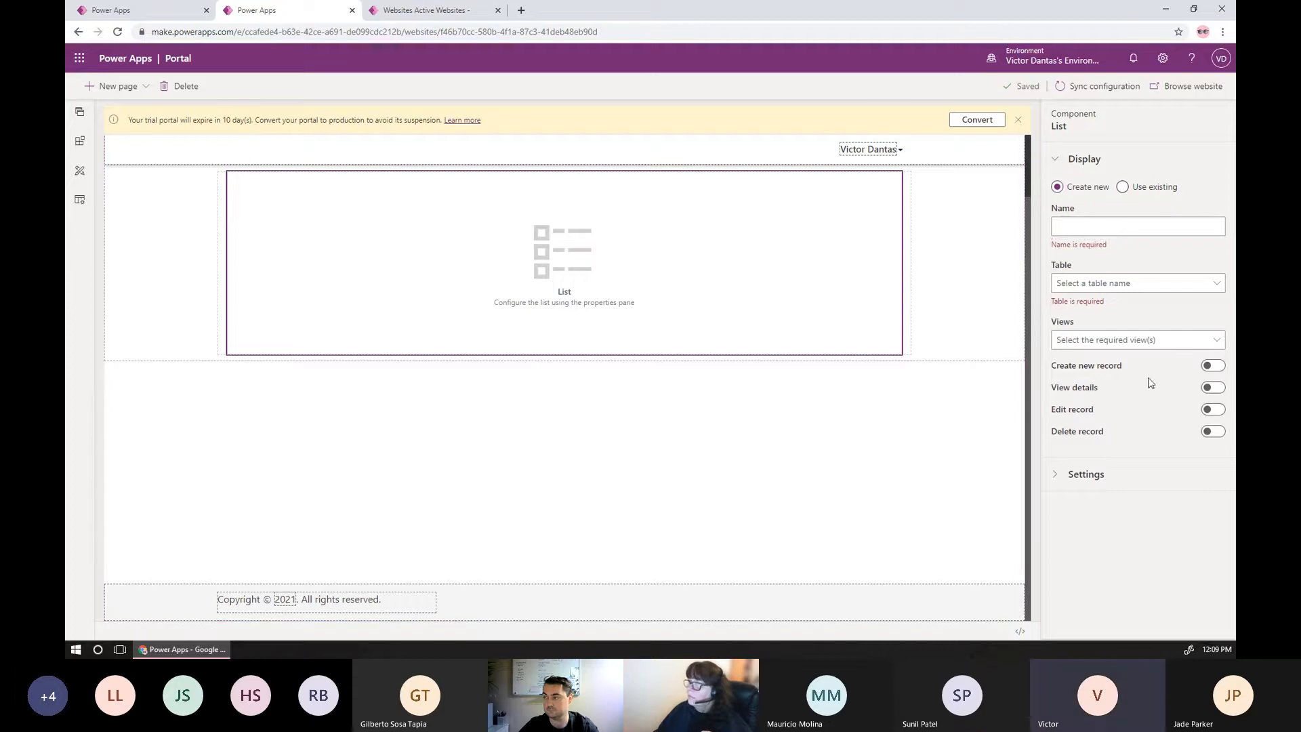
{"action": "left_click", "coordinate": [1078, 225]}
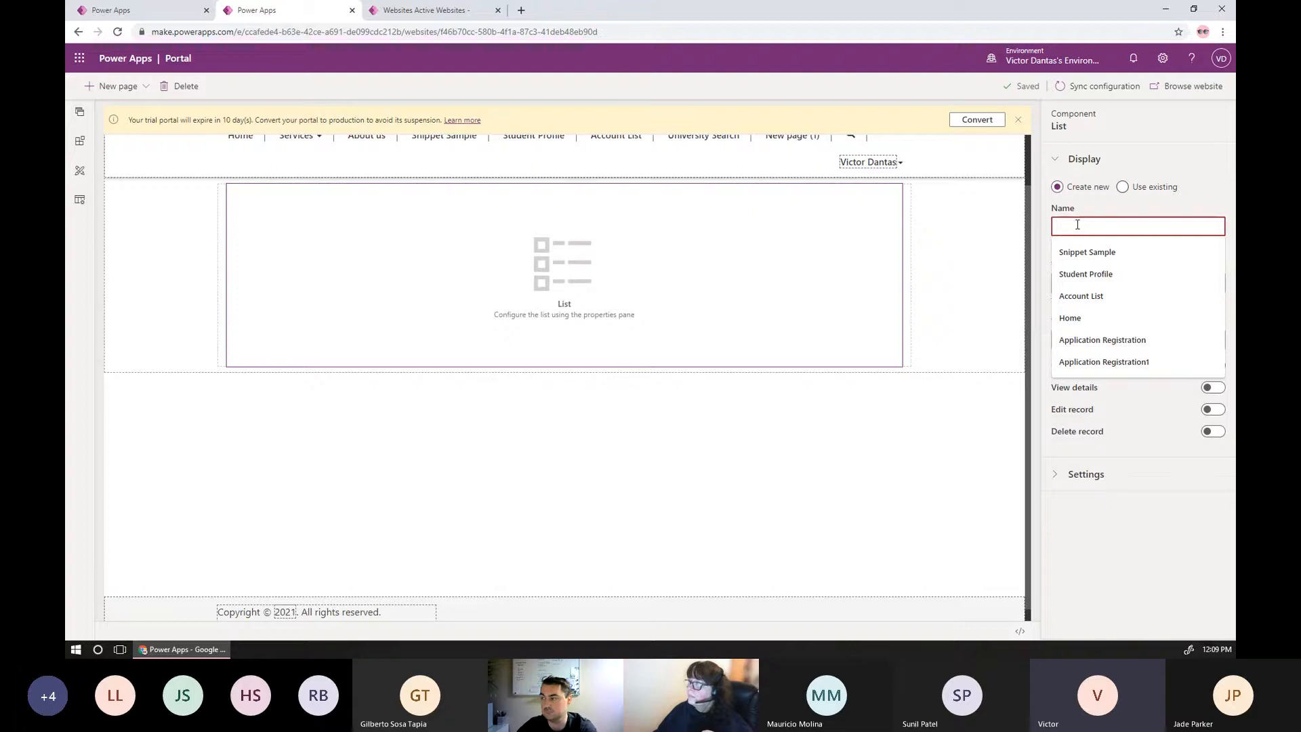
{"action": "type", "text": "Sample Ac"}
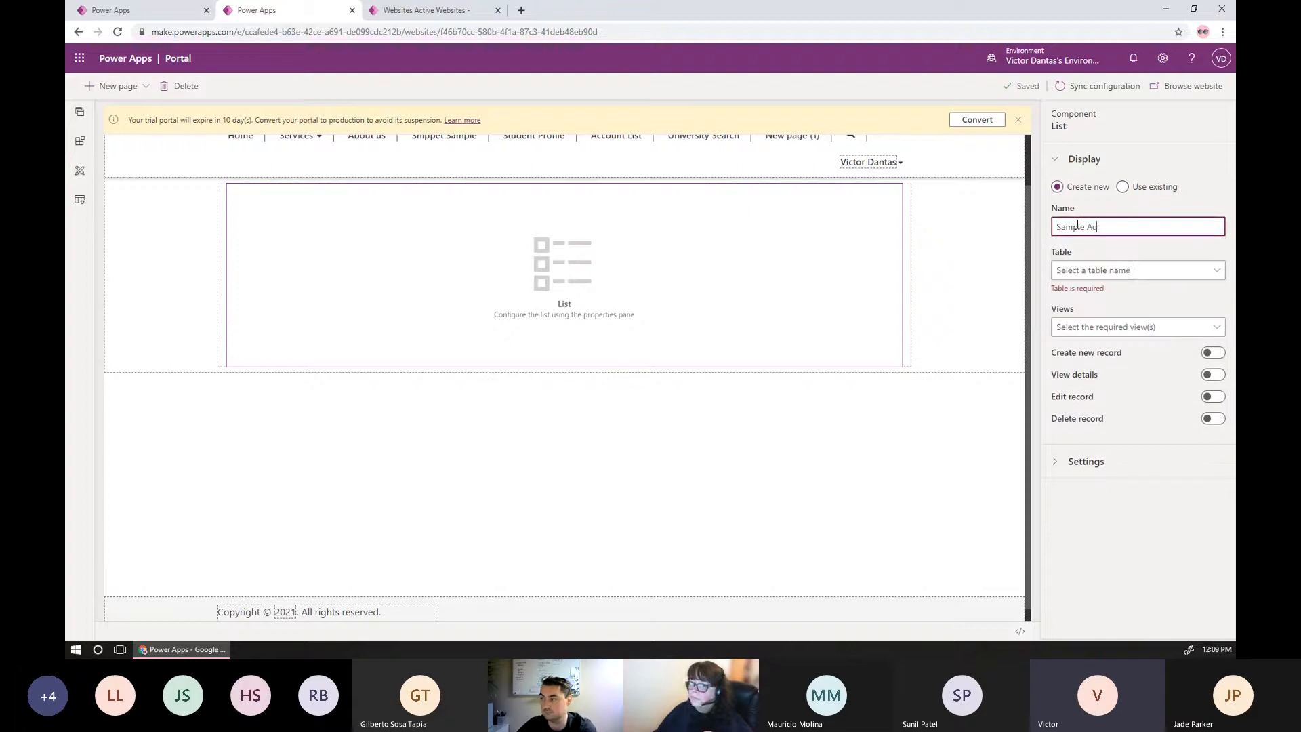
{"action": "type", "text": "count List"}
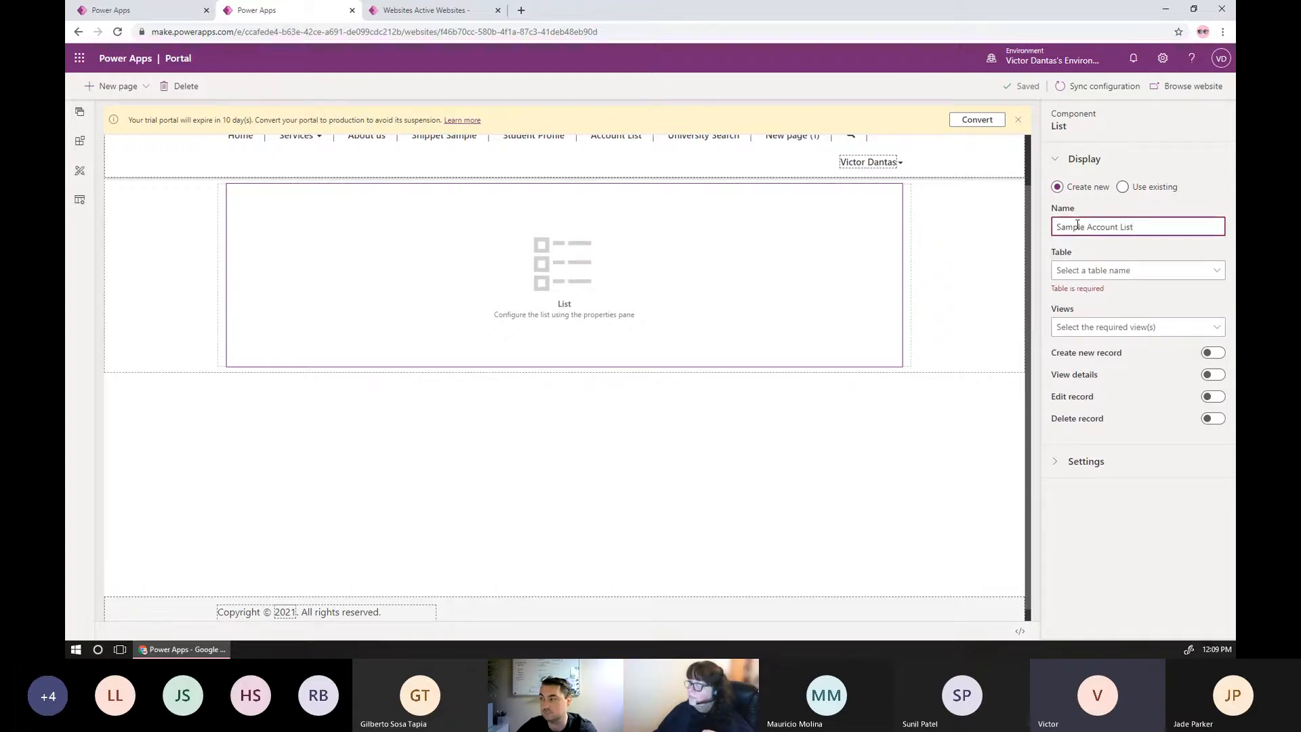
Set the list's table to Account (account) and its view to Active Accounts
{"action": "left_click", "coordinate": [1162, 271]}
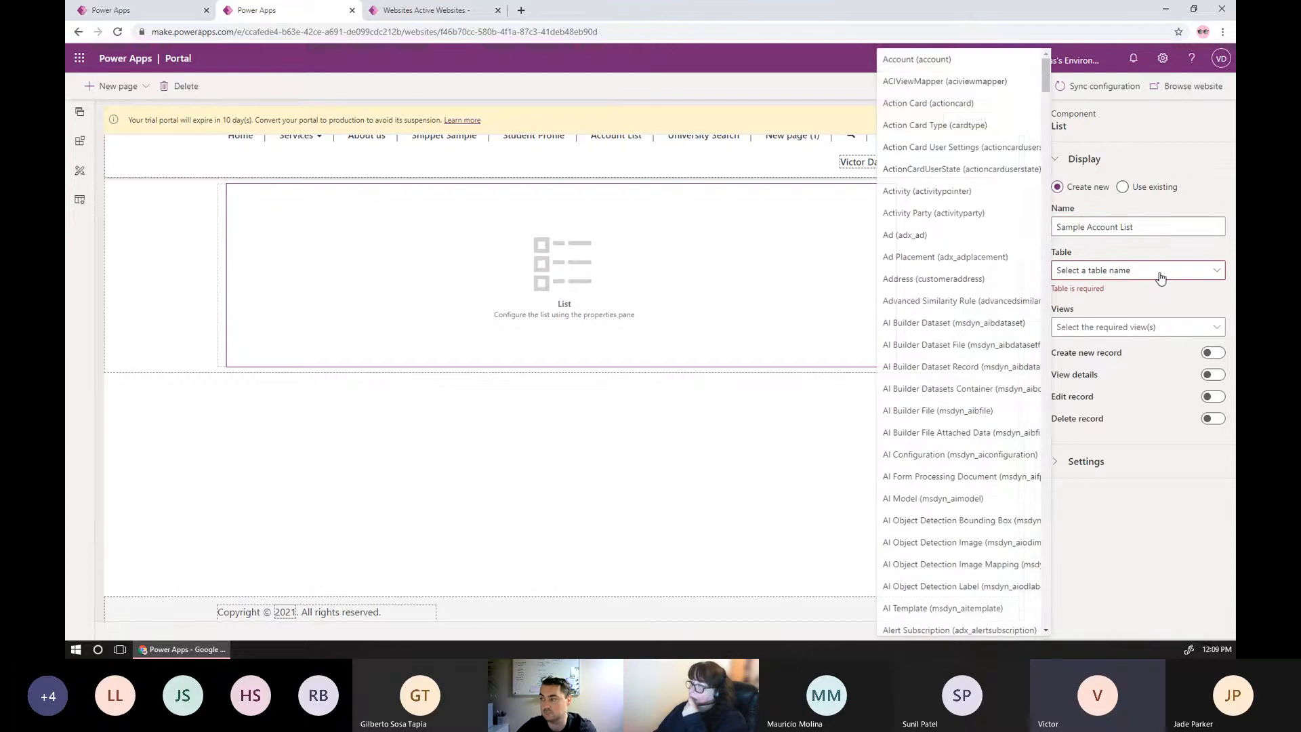
{"action": "left_click", "coordinate": [922, 60]}
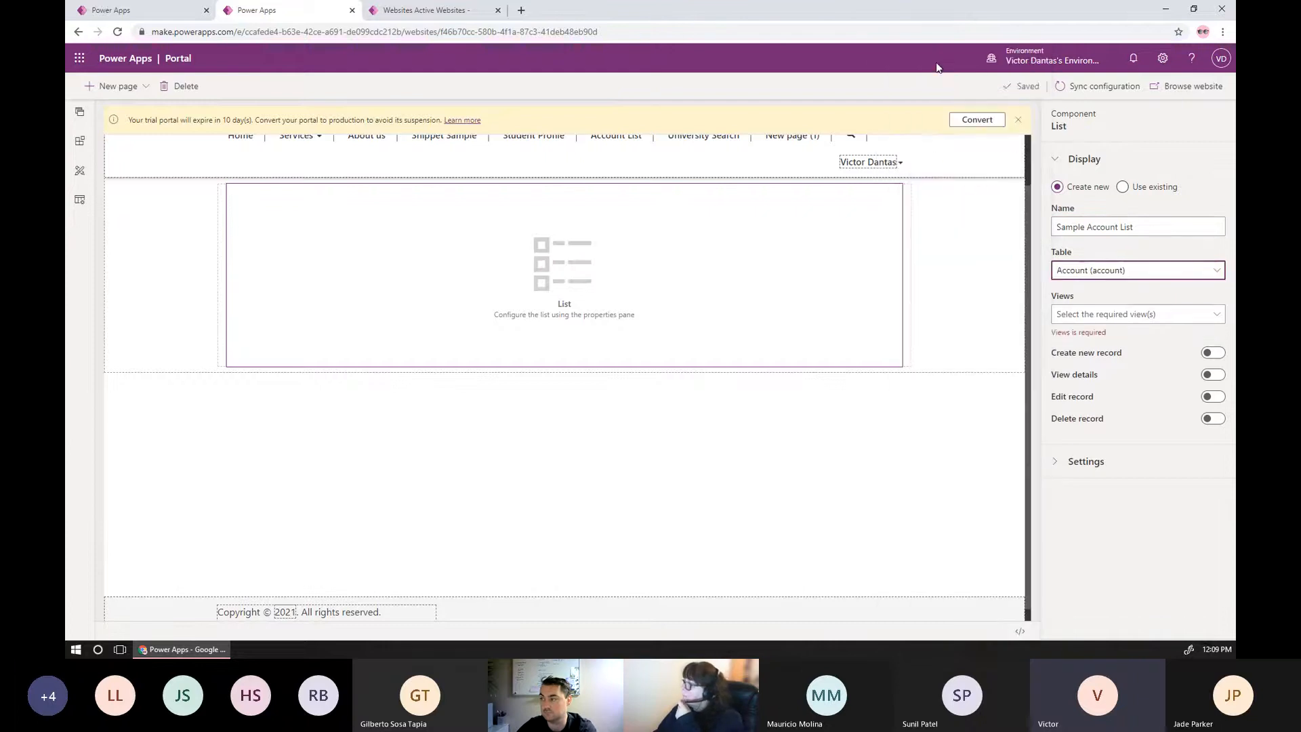
{"action": "left_click", "coordinate": [1161, 321]}
{"action": "left_click", "coordinate": [1162, 320]}
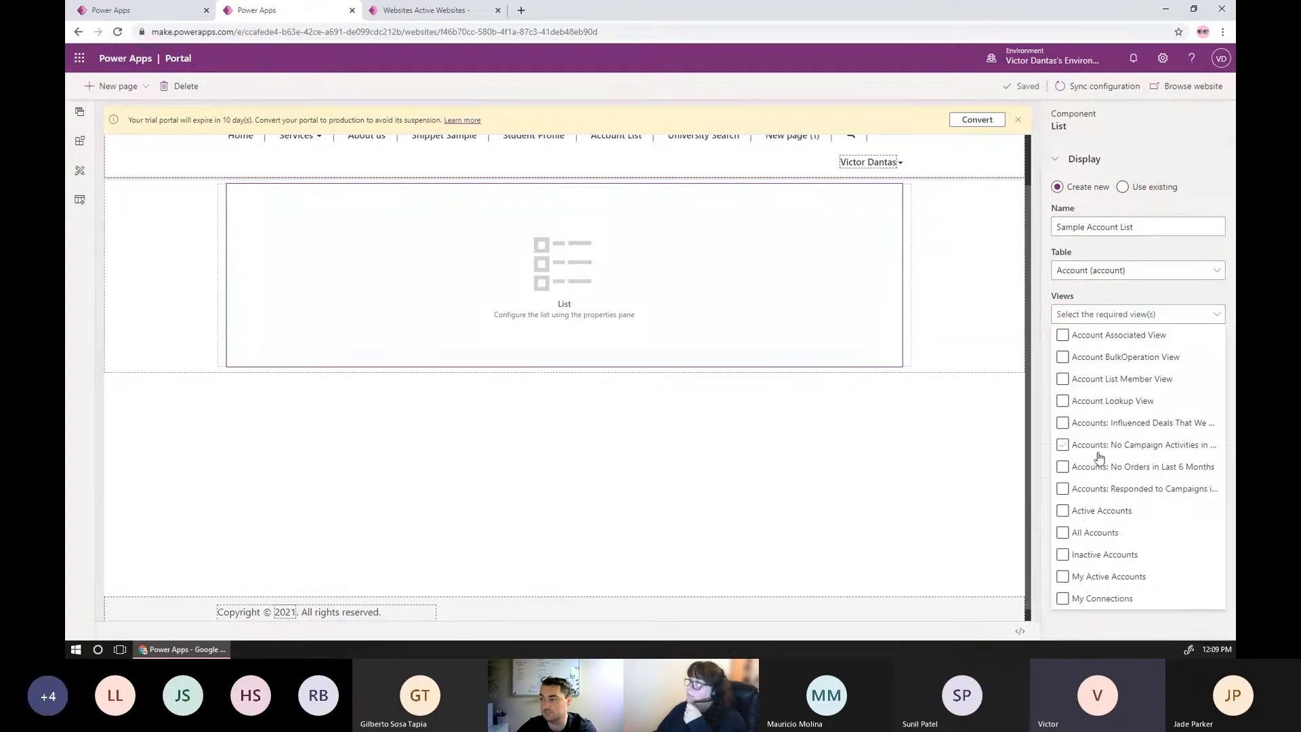
{"action": "left_click", "coordinate": [1096, 510]}
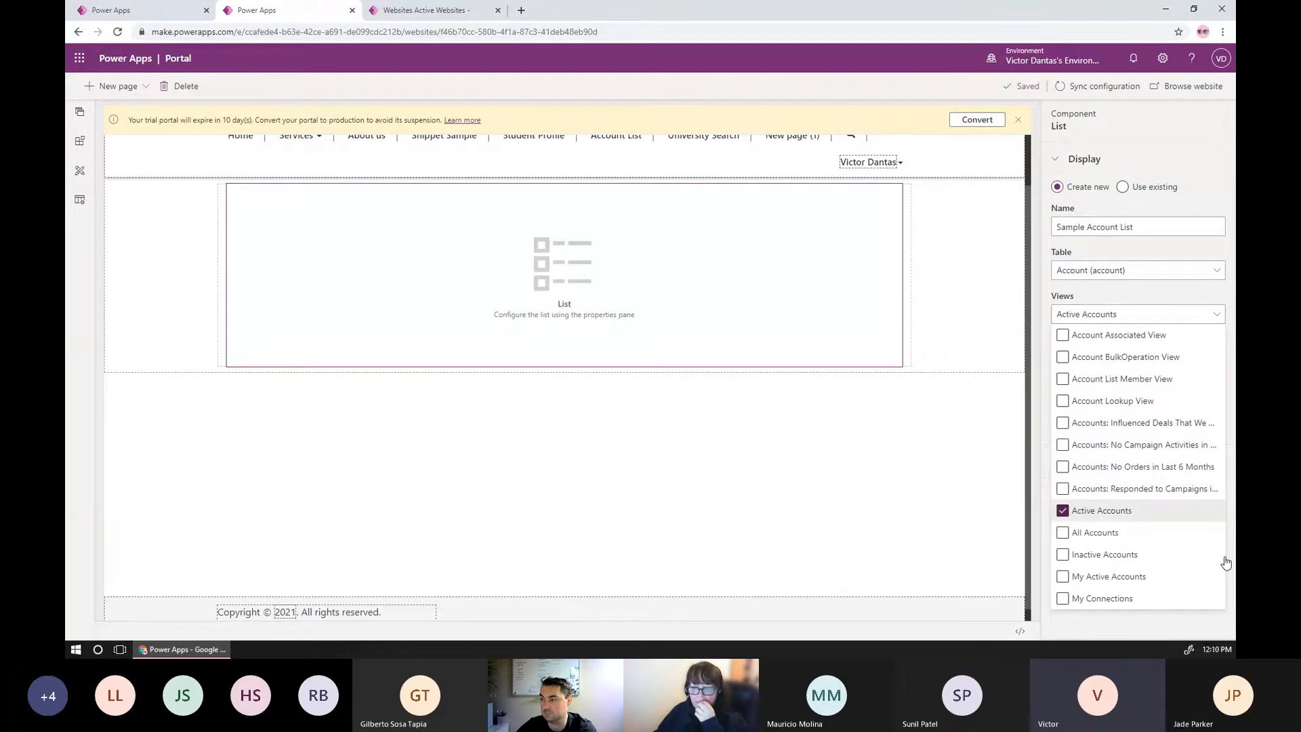
{"action": "left_click", "coordinate": [1124, 624]}
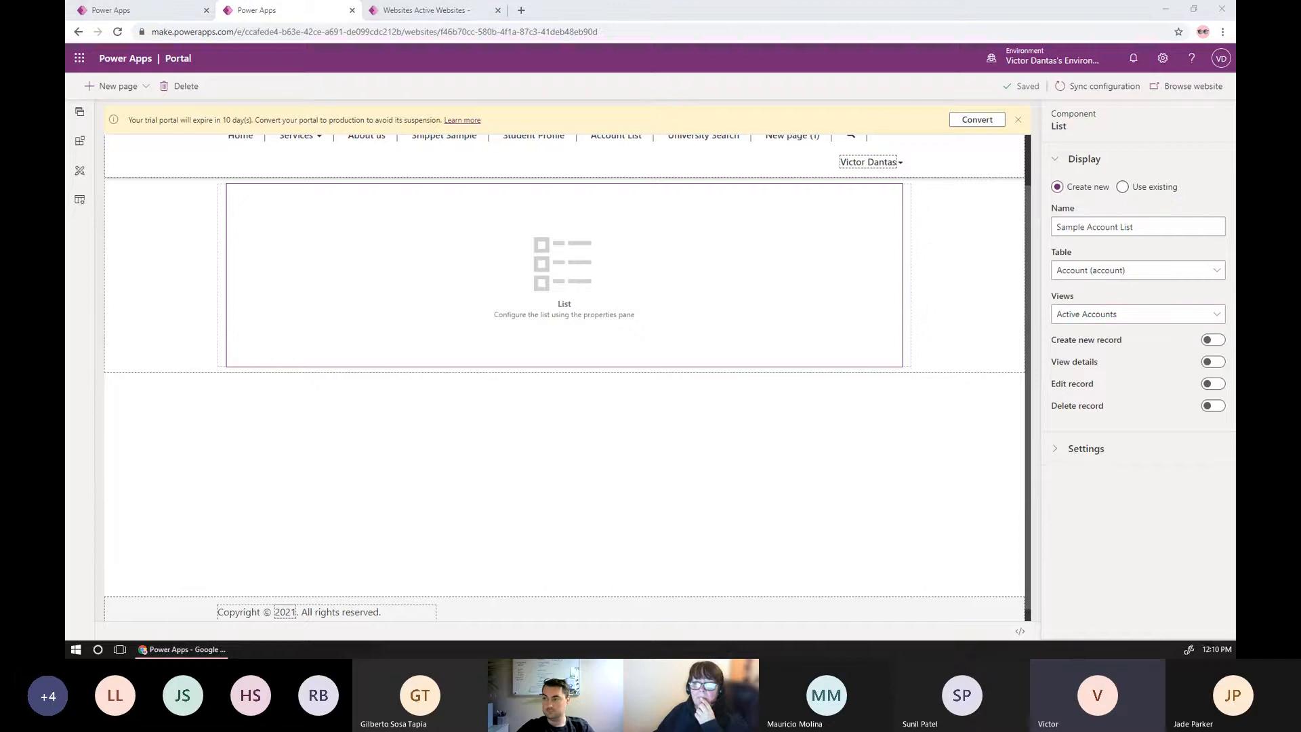
Enable search in list and table permissions in the list's settings
{"action": "left_click", "coordinate": [1087, 448]}
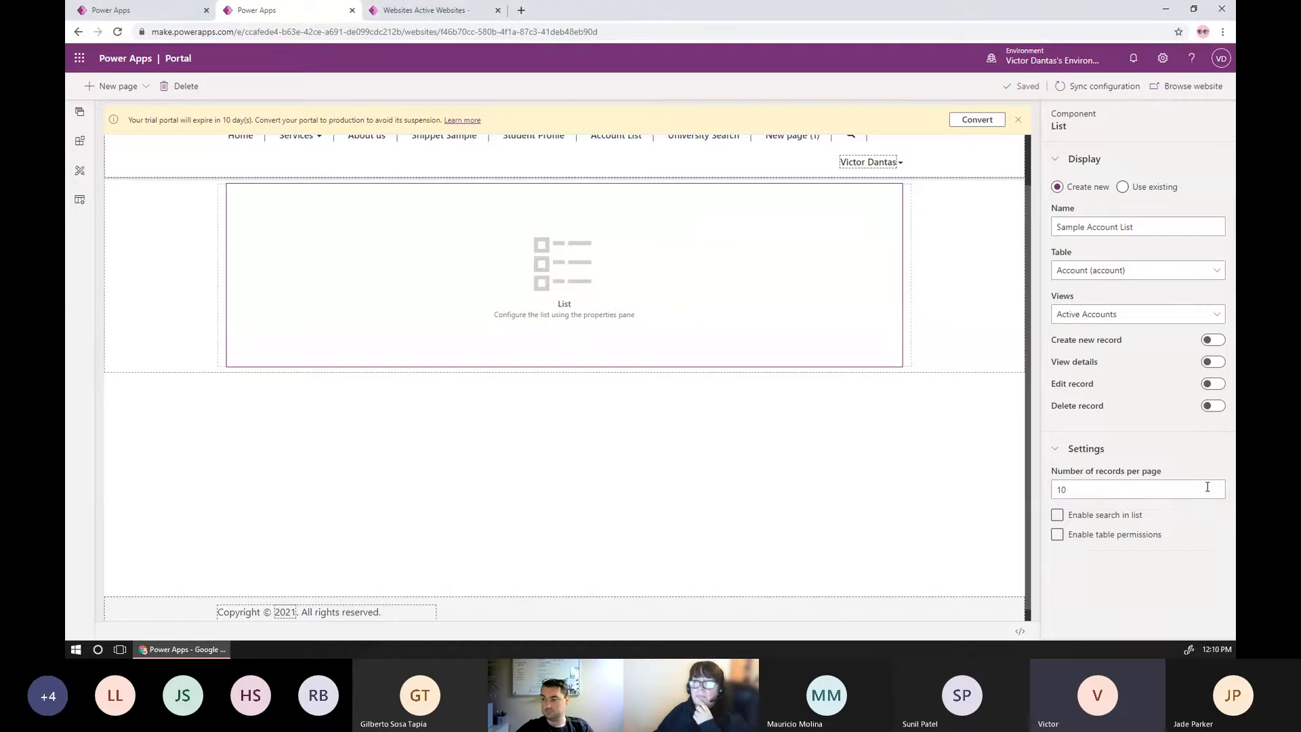
{"action": "left_click", "coordinate": [1086, 519]}
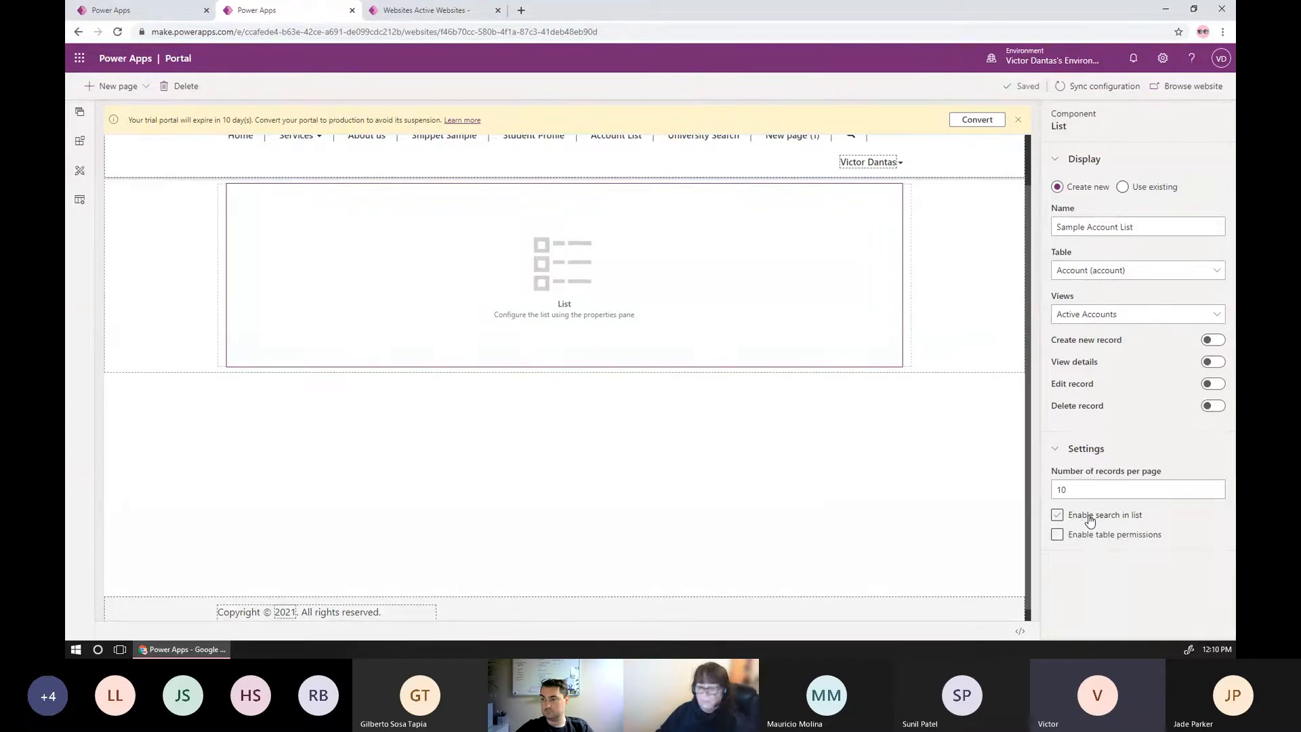
{"action": "left_click", "coordinate": [1089, 520]}
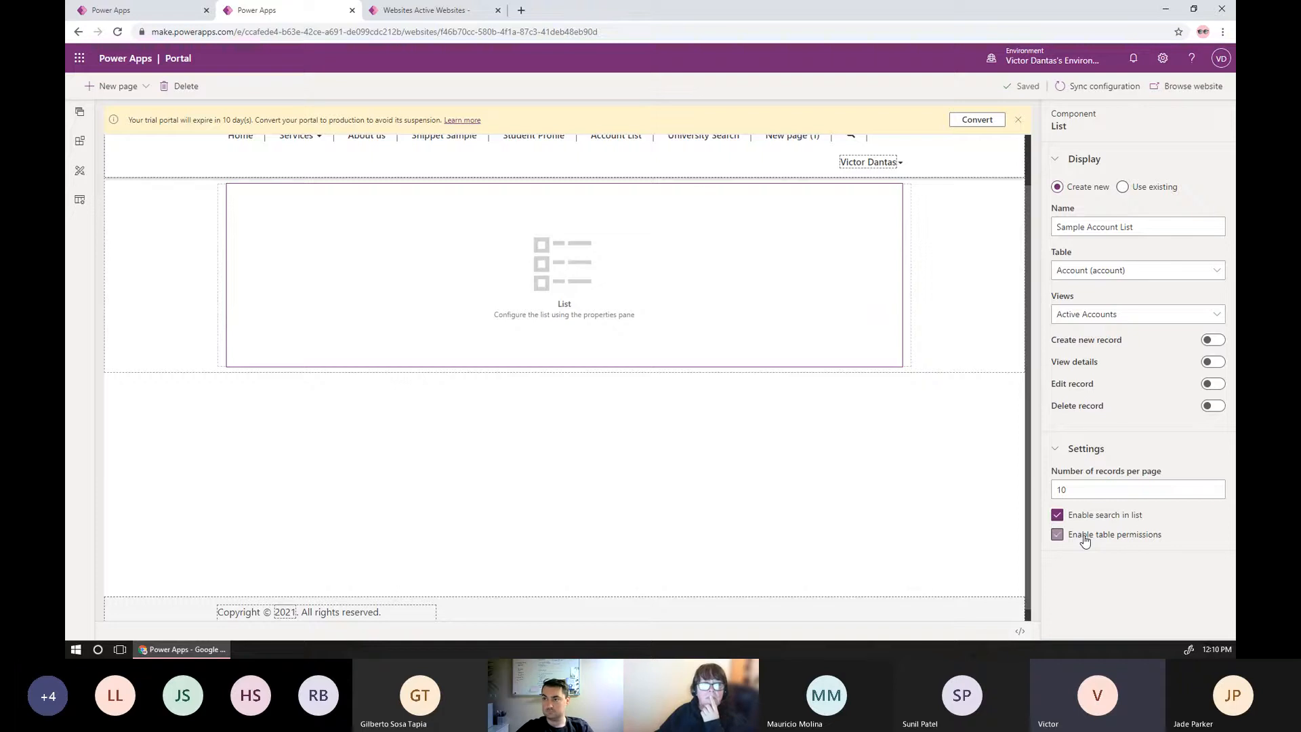
{"action": "left_click", "coordinate": [1085, 540]}
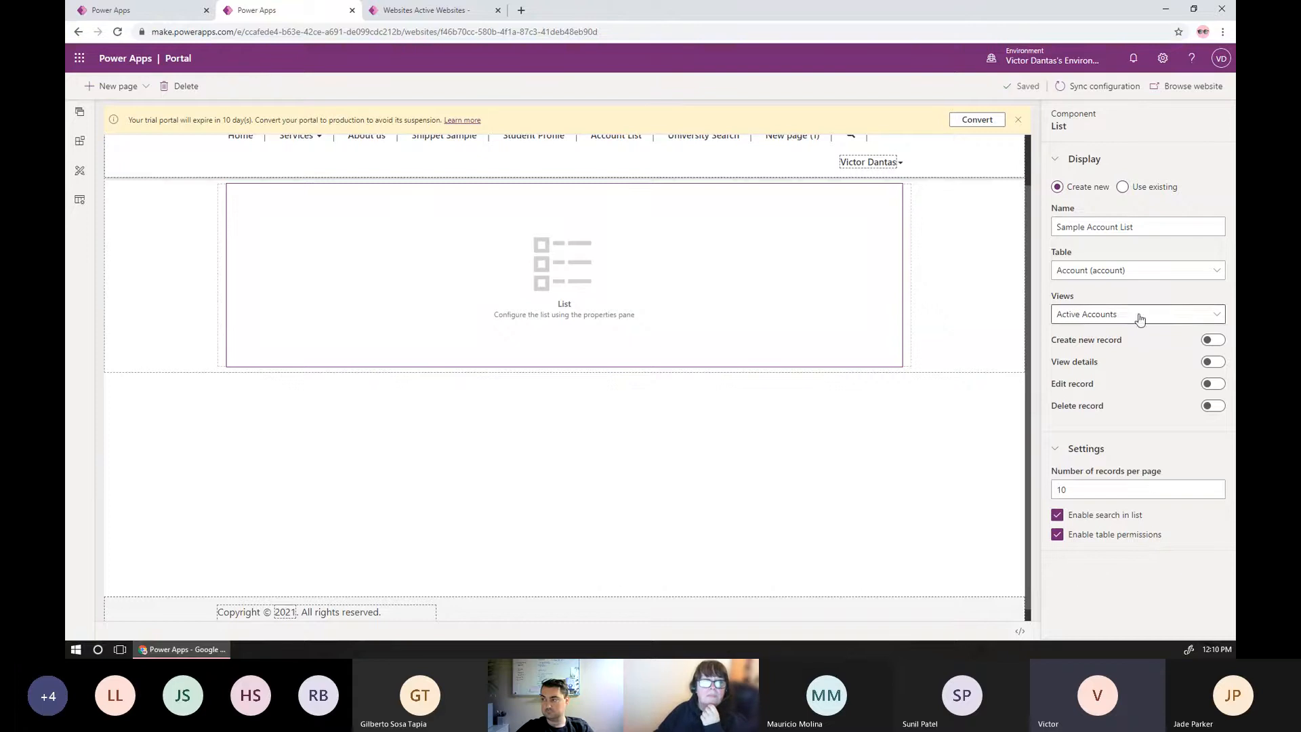
Rename the list to Sample Account List1 and deselect it so the configuration saves
{"action": "left_click", "coordinate": [1151, 224]}
{"action": "left_click", "coordinate": [1163, 174]}
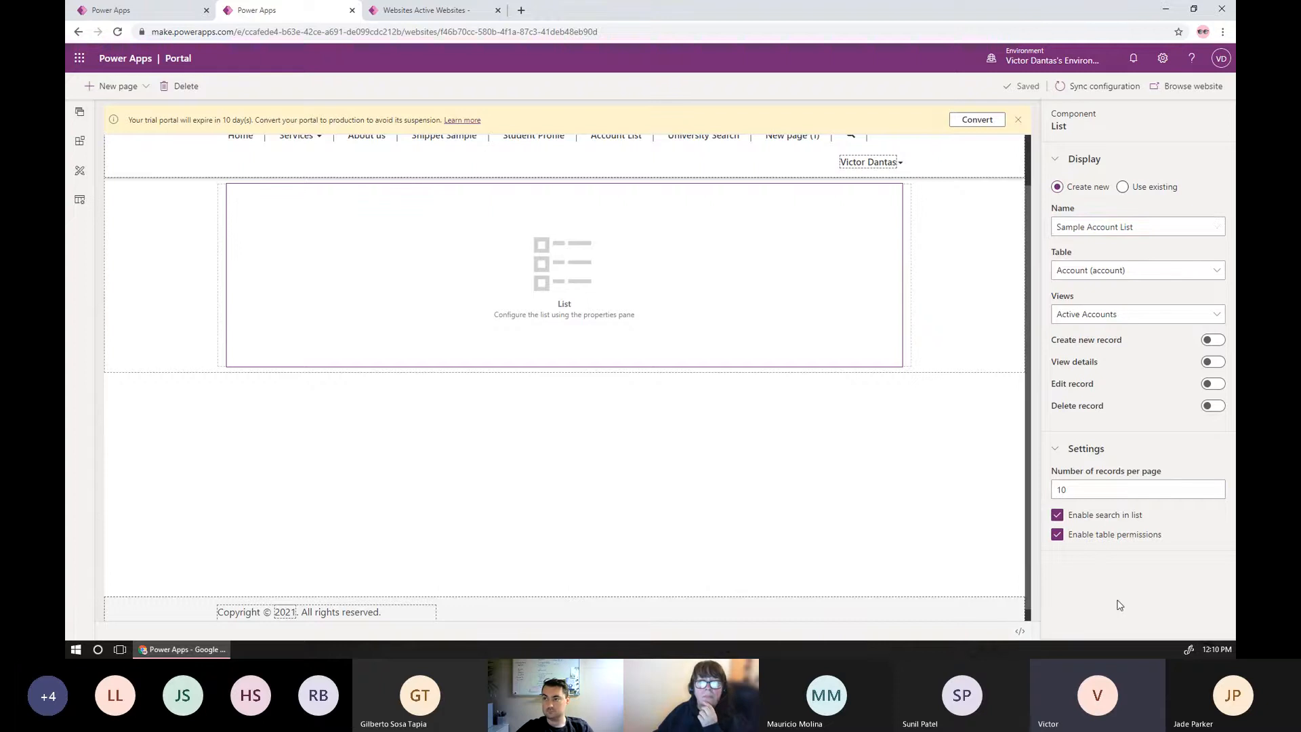
{"action": "left_click", "coordinate": [1154, 225]}
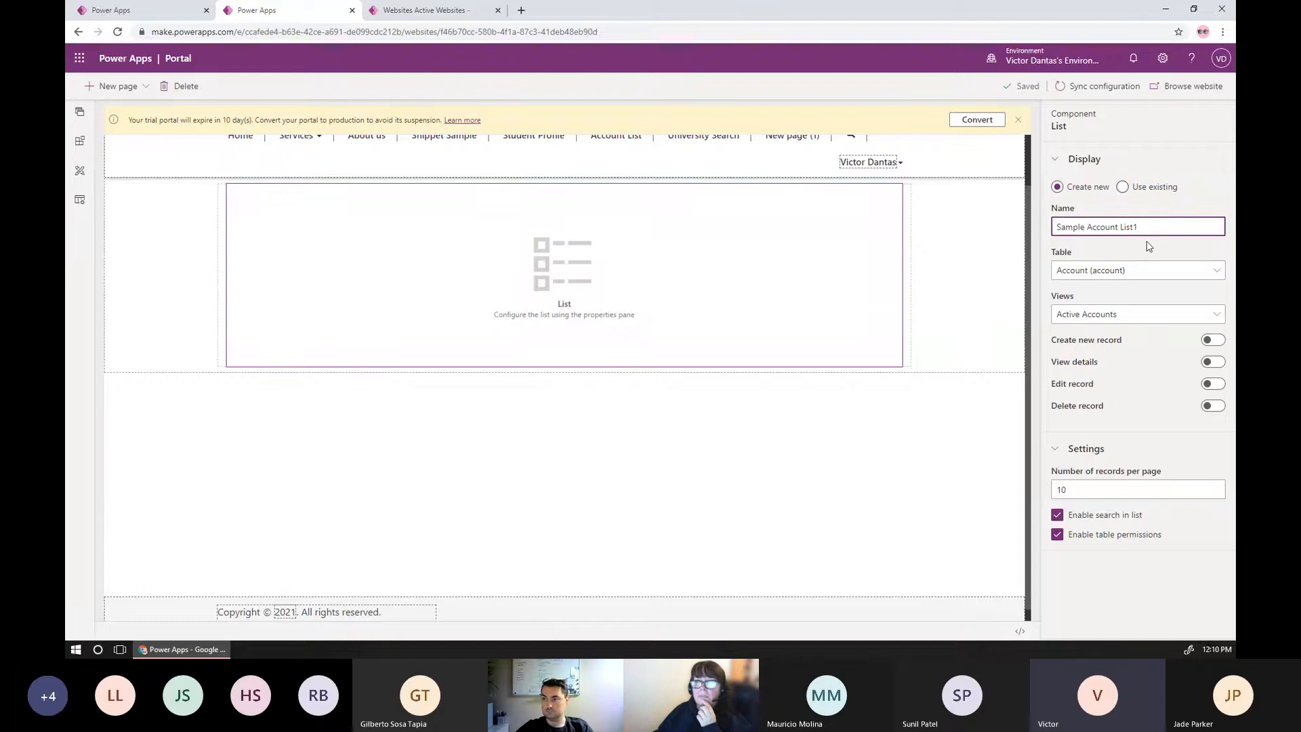
{"action": "left_click", "coordinate": [1149, 246]}
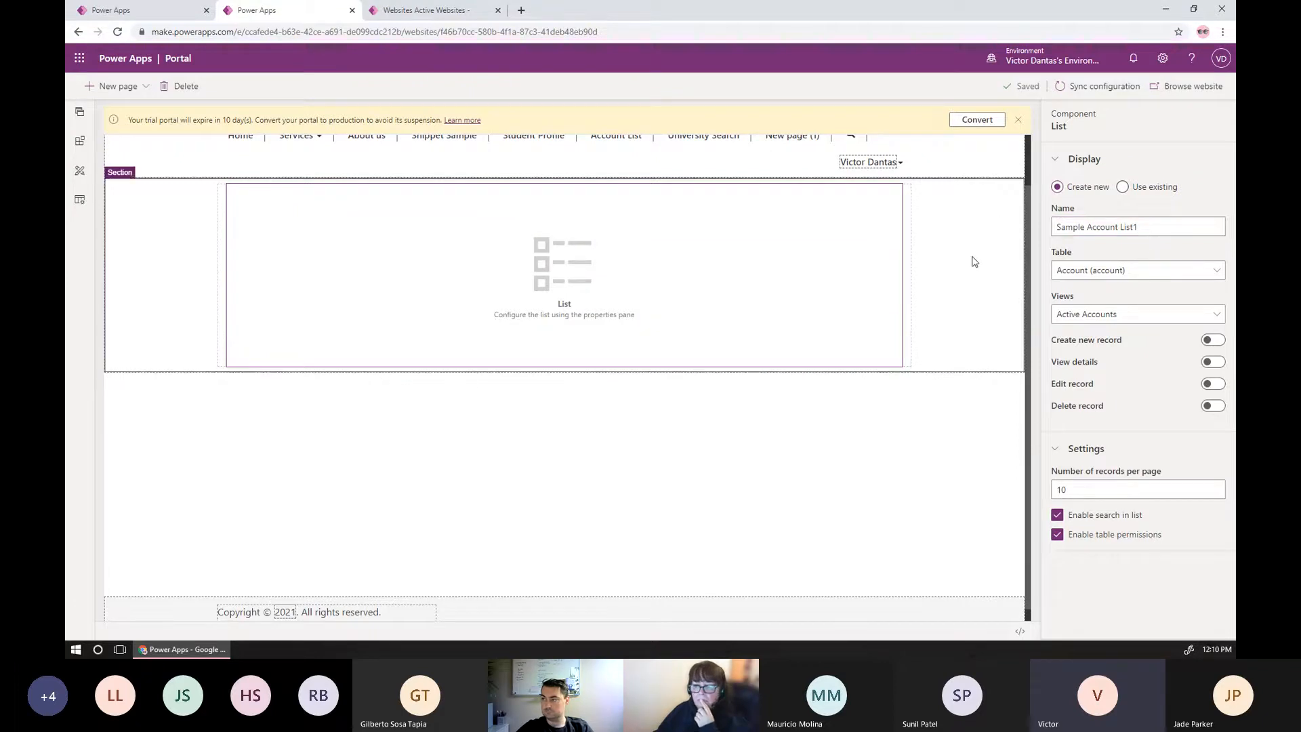
{"action": "scroll", "coordinate": [974, 261], "scroll_direction": "up", "scroll_amount": 1}
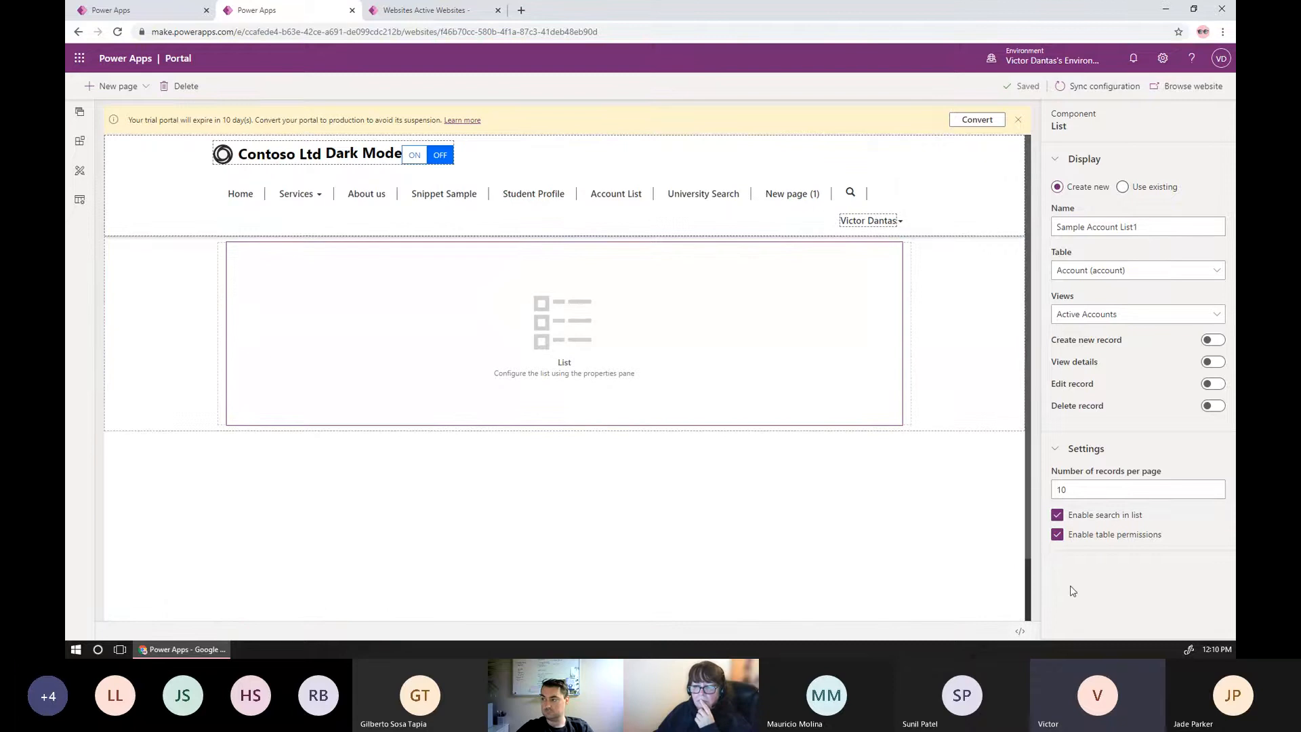
{"action": "left_click", "coordinate": [979, 367]}
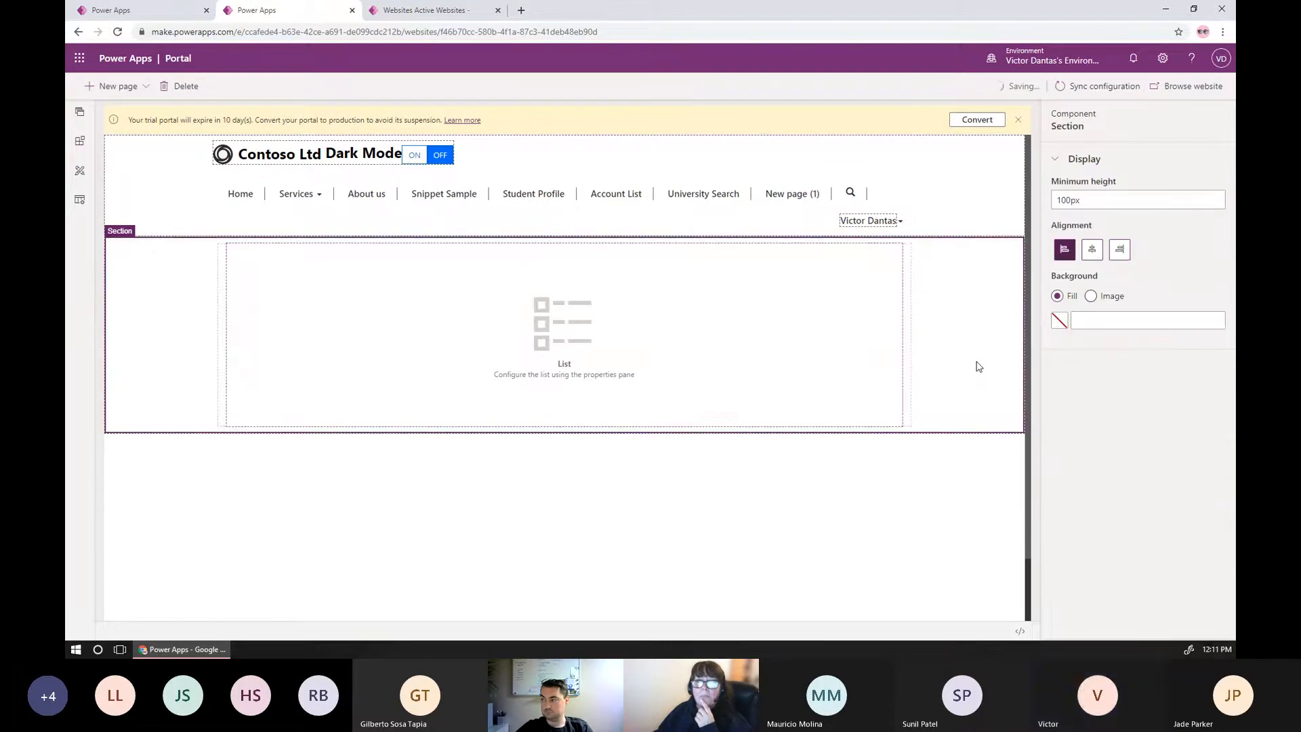
Reselect the list to check how it renders on the page, and open the page on the live website
{"action": "left_click", "coordinate": [761, 365]}
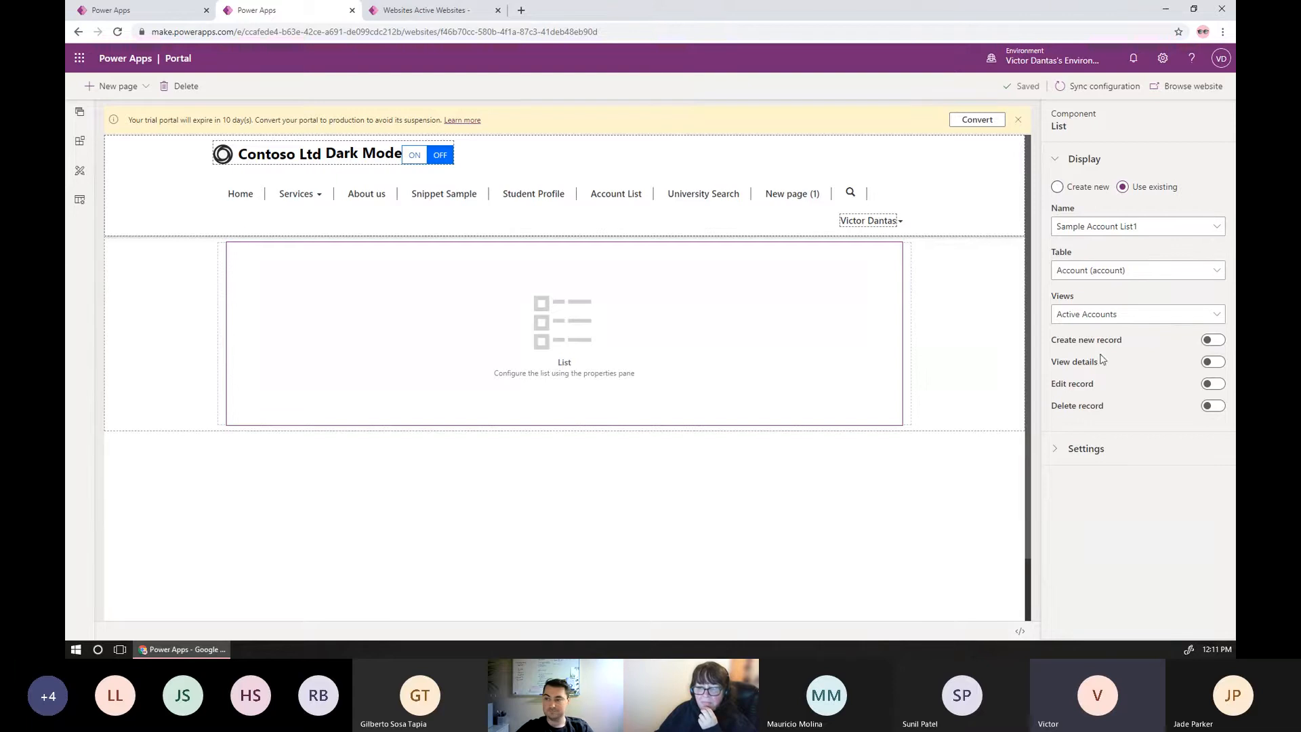
{"action": "left_click", "coordinate": [1168, 230]}
{"action": "left_click", "coordinate": [1166, 231]}
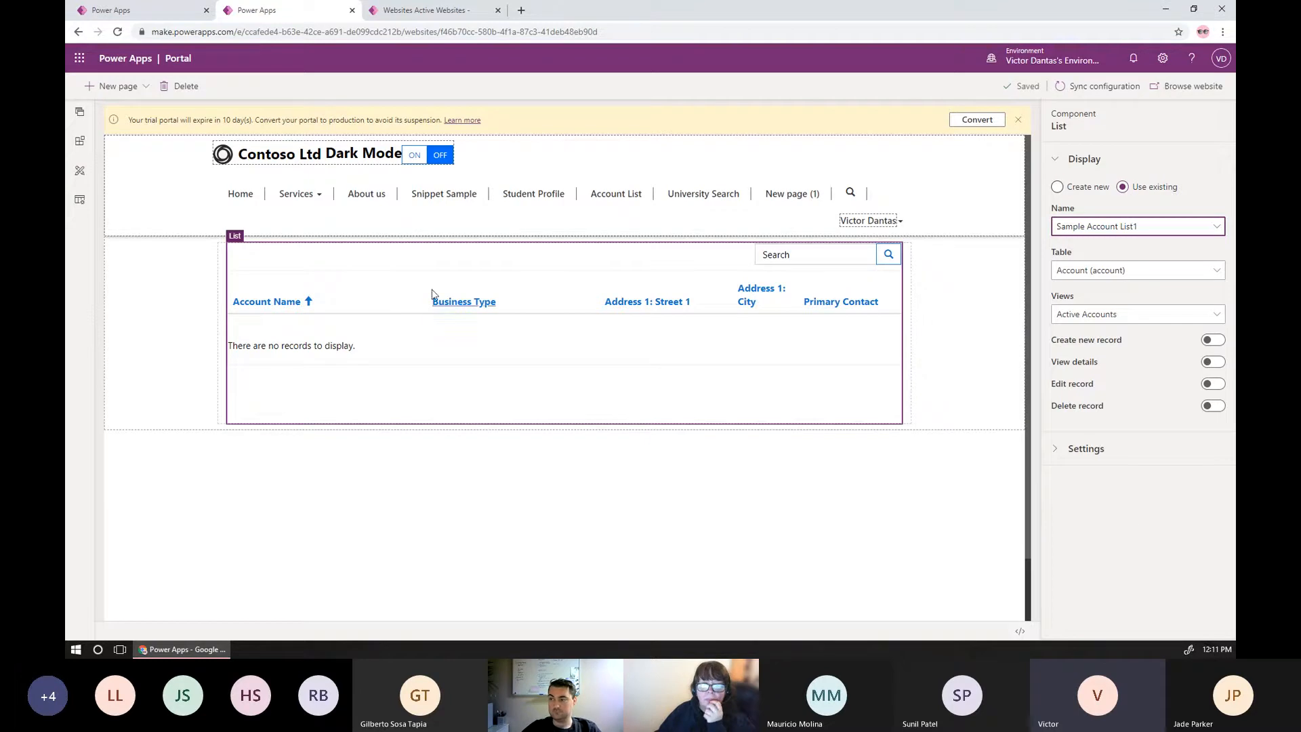
{"action": "left_click", "coordinate": [1194, 93]}
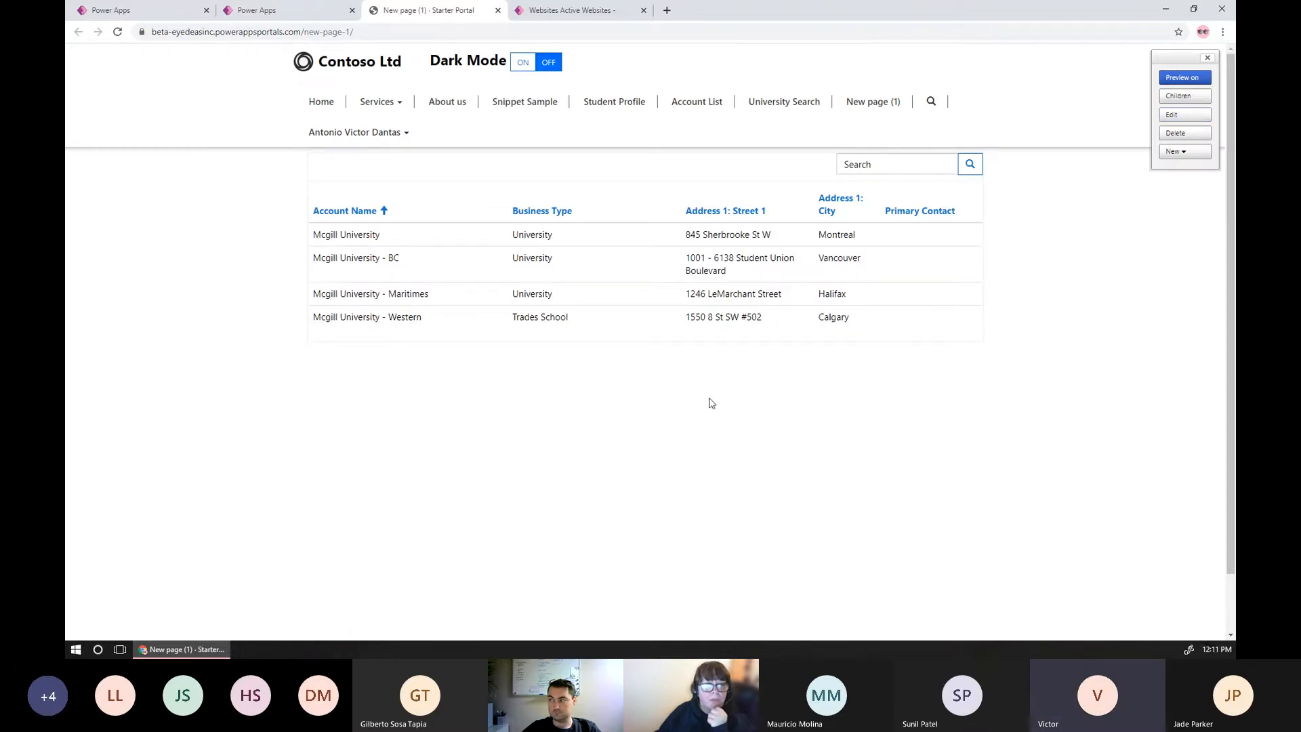
Search the live account list for bc and with the wildcard term *bc, and clear the search
{"action": "left_click", "coordinate": [890, 165]}
{"action": "type", "text": "bc"}
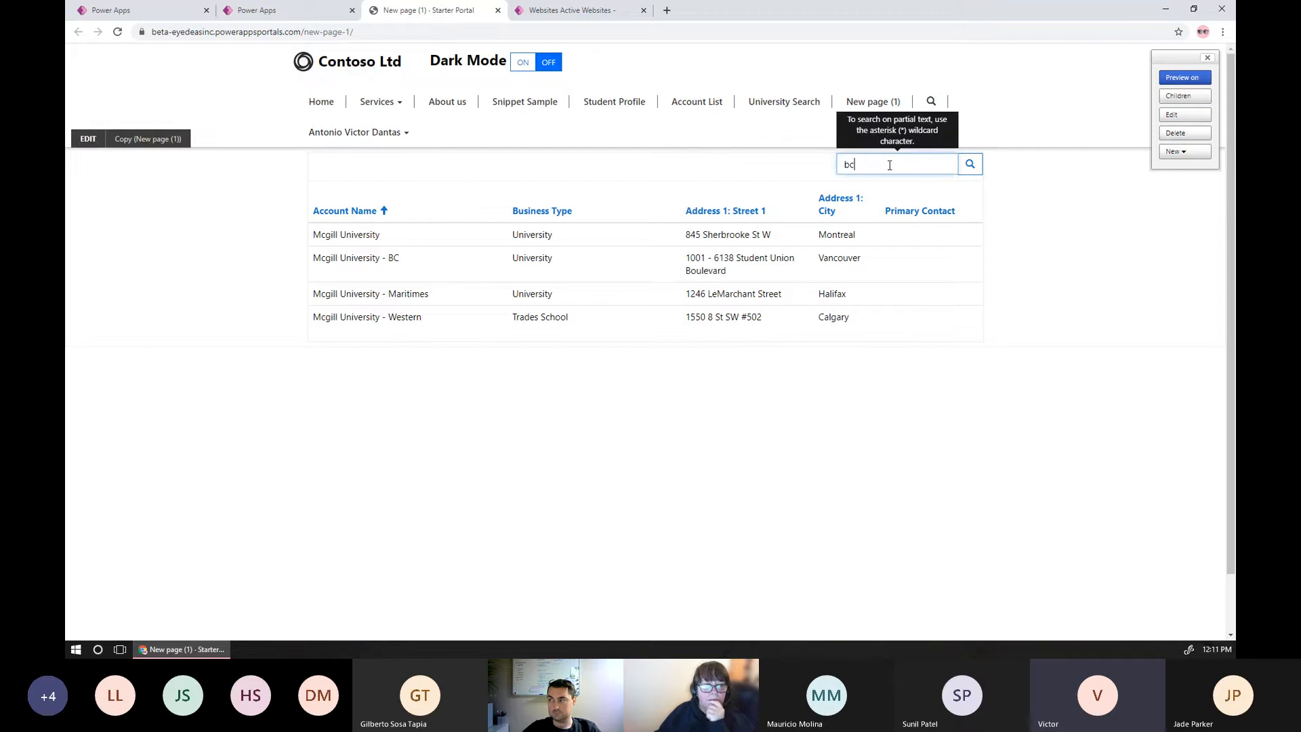
{"action": "key", "text": "Return"}
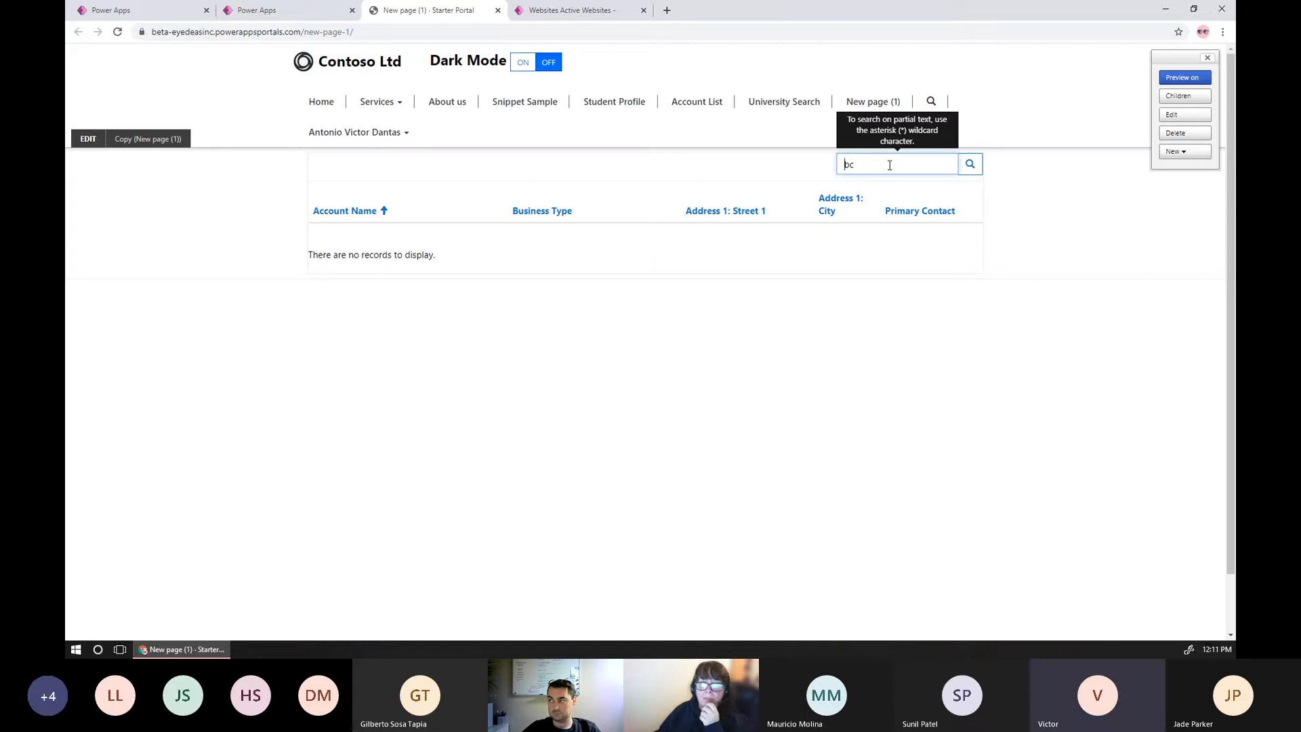
{"action": "type", "text": "*"}
{"action": "key", "text": "Return"}
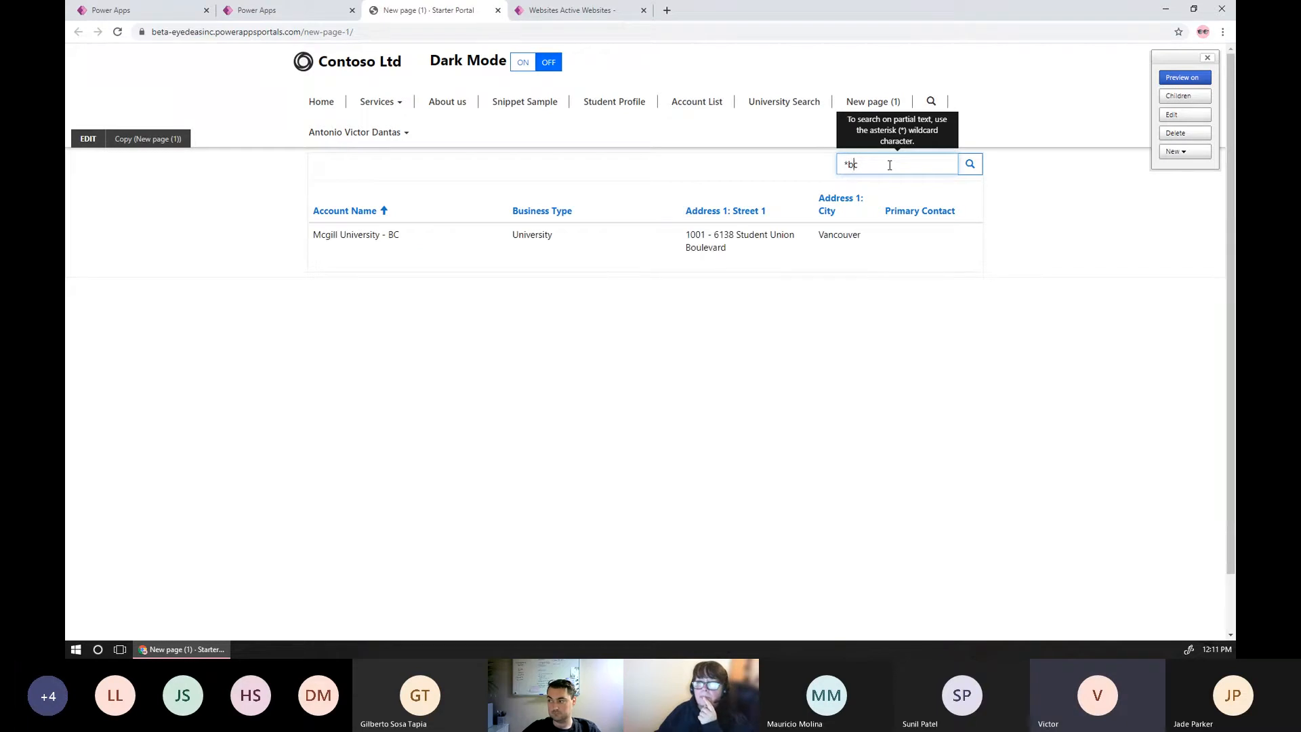
{"action": "key", "text": "BackSpace"}
{"action": "key", "text": "Return"}
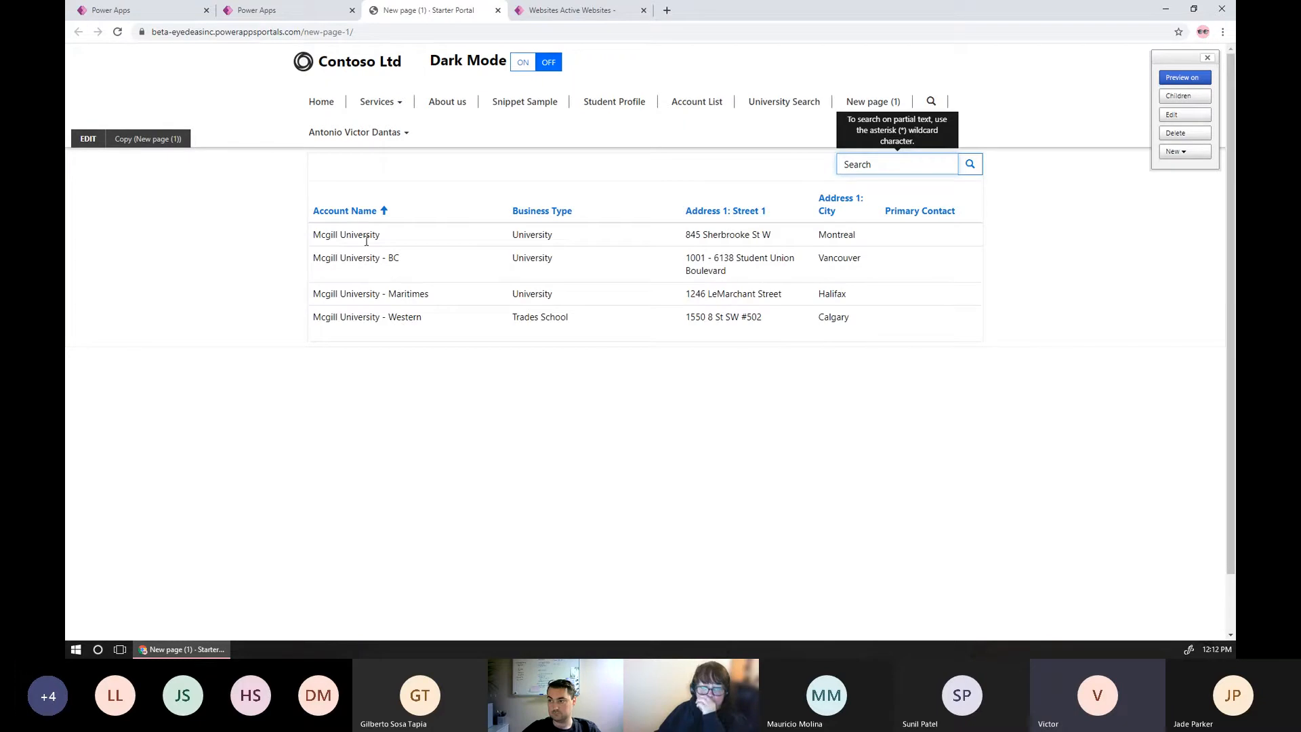
Switch to Portal Management and open the Sample Account List1 entity list record
{"action": "left_click", "coordinate": [571, 12]}
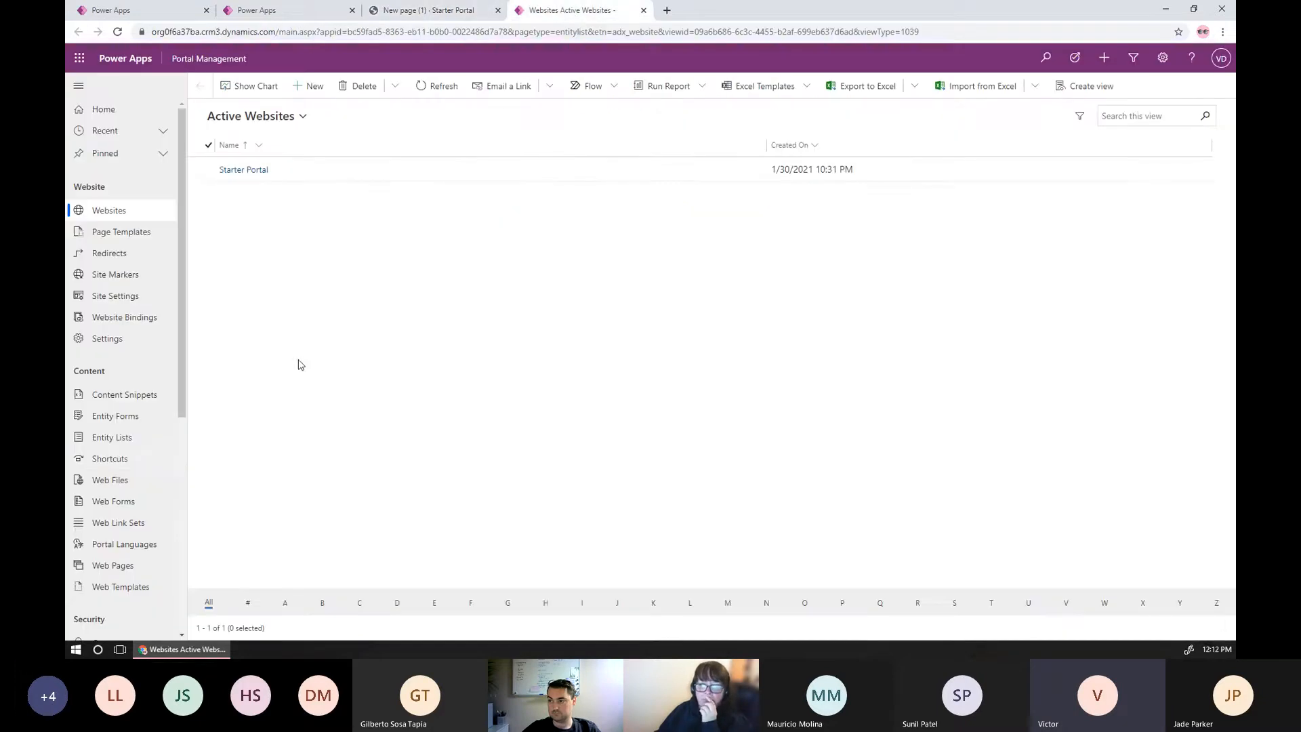
{"action": "double_click", "coordinate": [110, 439]}
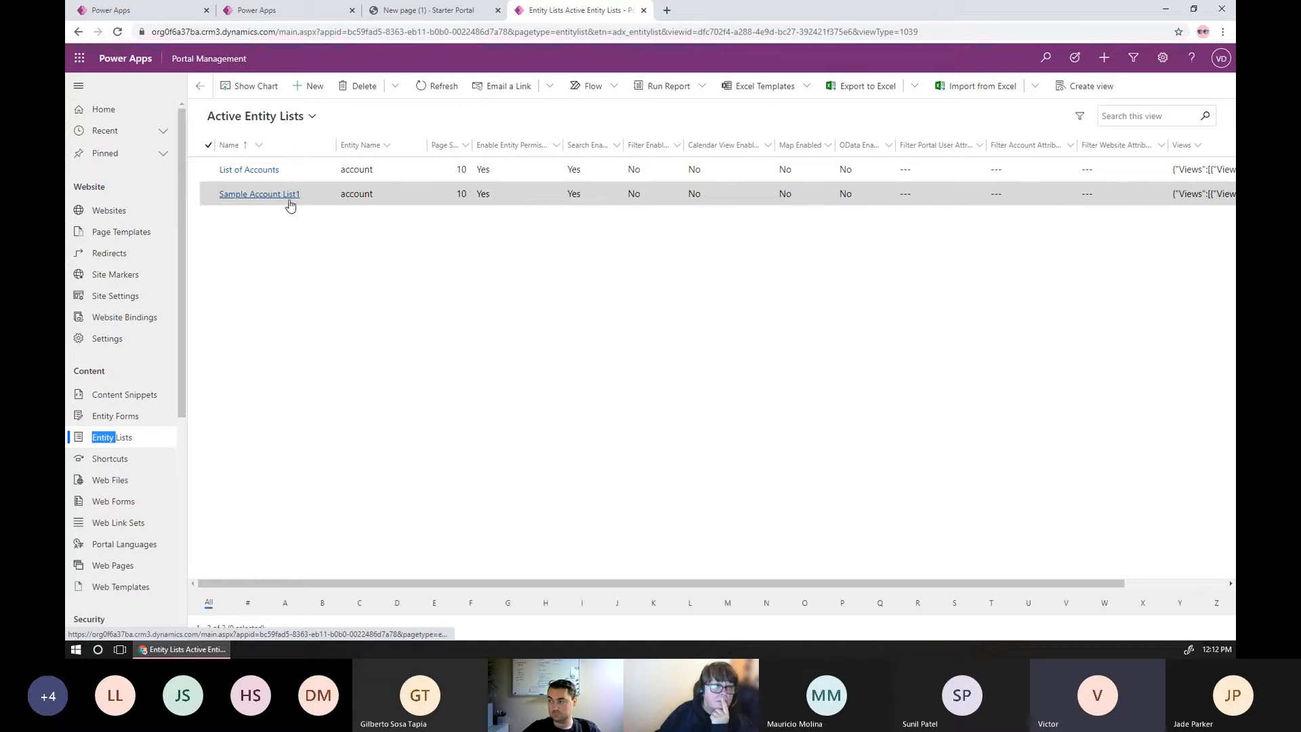
{"action": "left_click", "coordinate": [289, 196]}
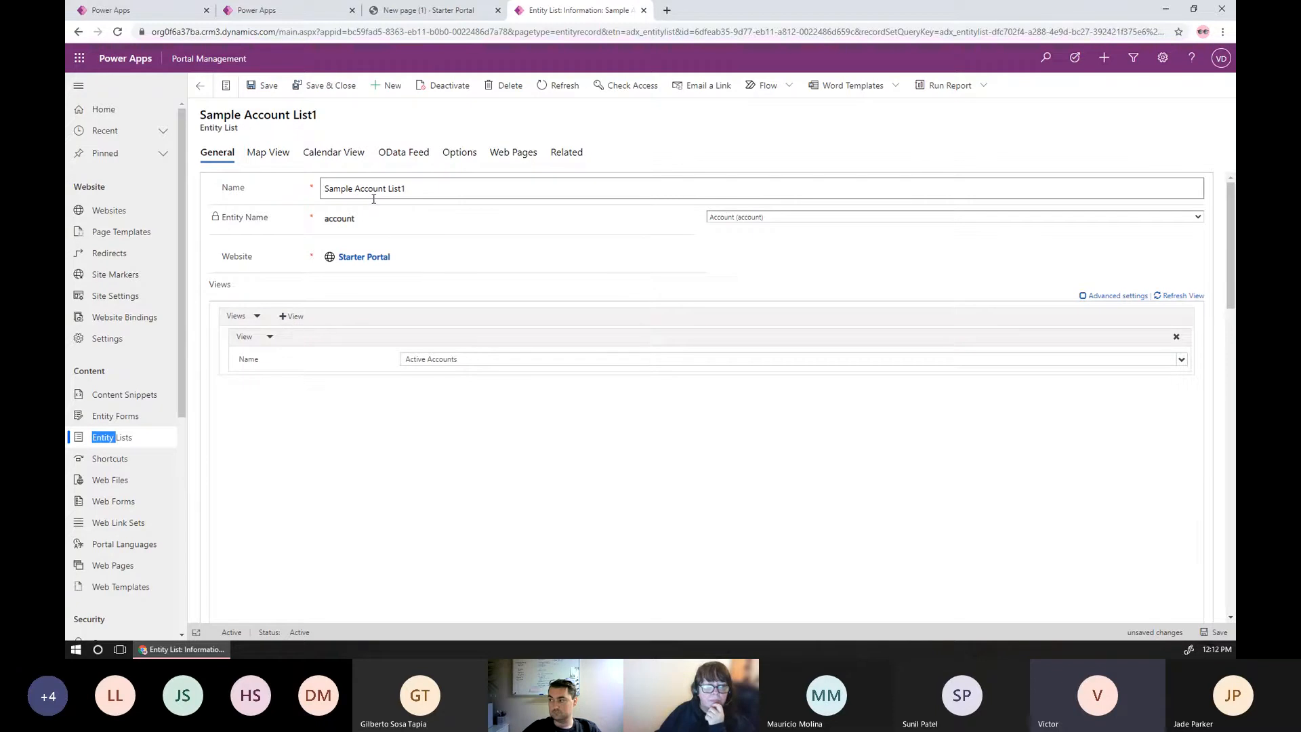
Add a second view, Inactive Accounts, to the entity list and save the record
{"action": "left_click", "coordinate": [293, 318]}
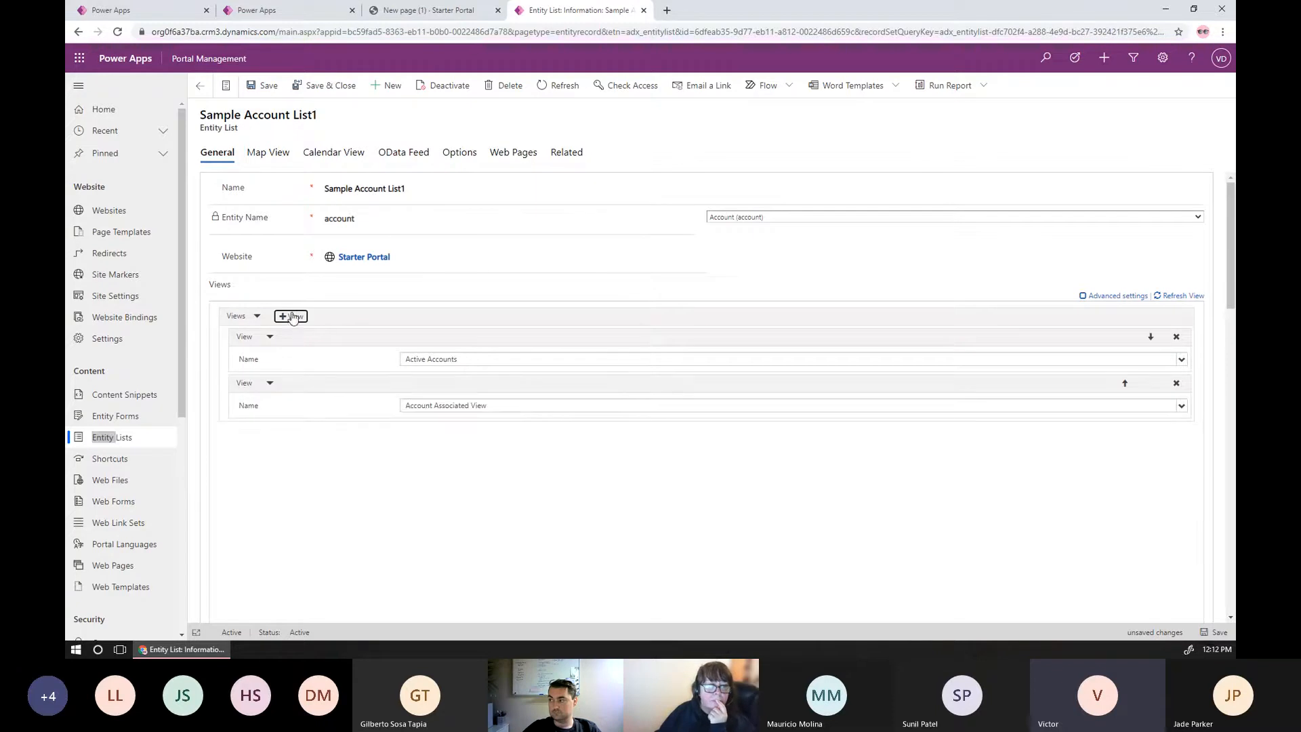
{"action": "left_click", "coordinate": [539, 410]}
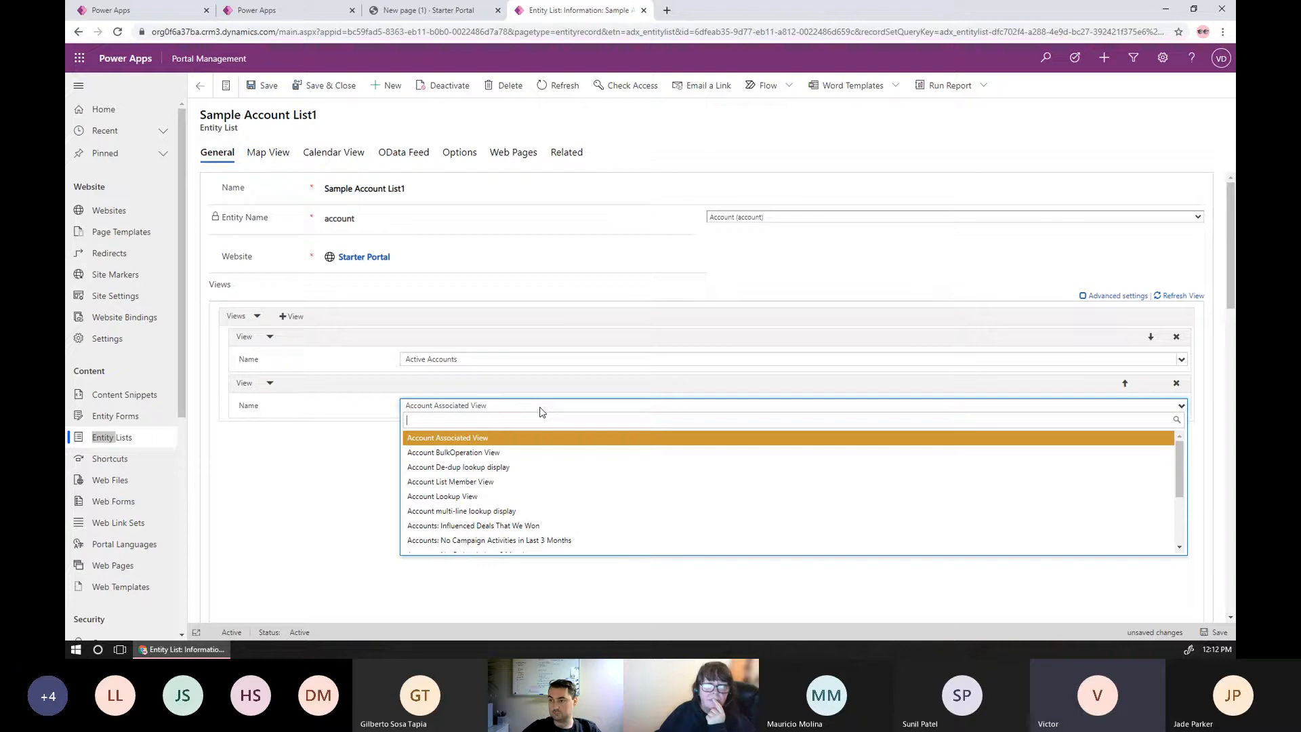
{"action": "scroll", "coordinate": [544, 462], "scroll_direction": "down", "scroll_amount": 1}
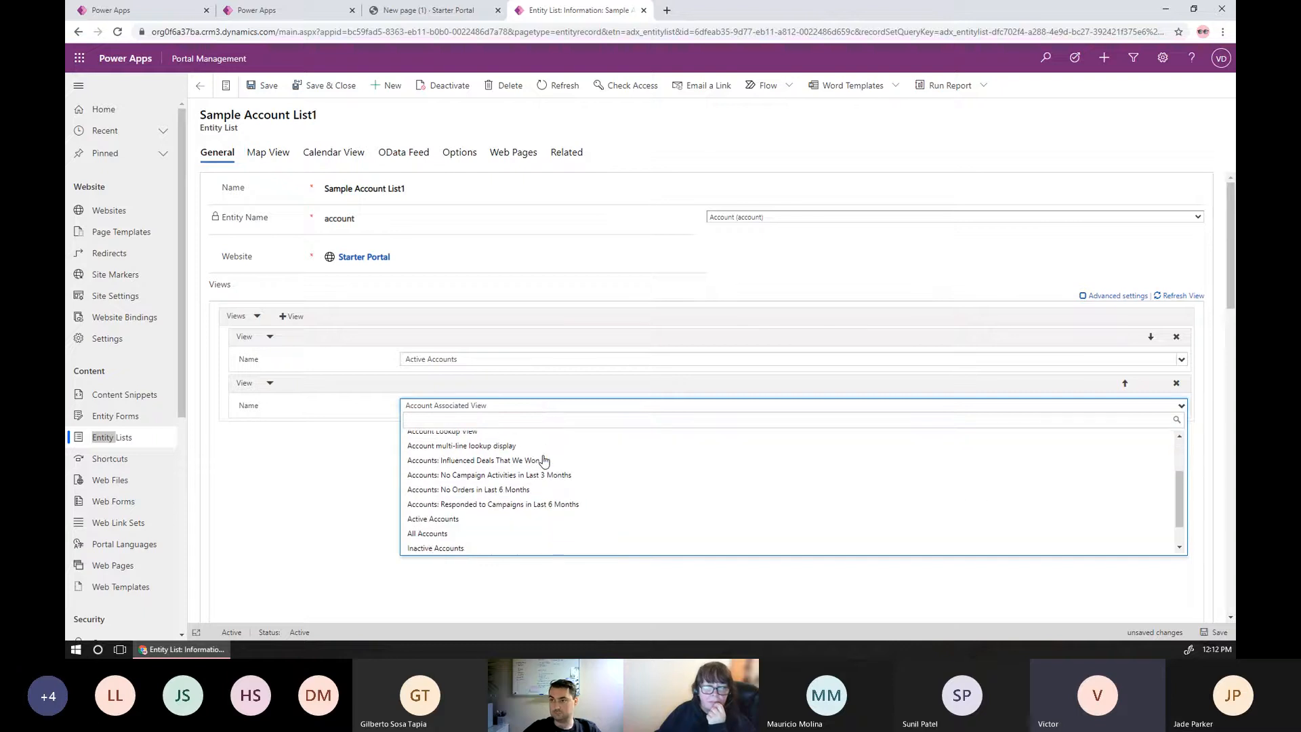
{"action": "left_click", "coordinate": [521, 545]}
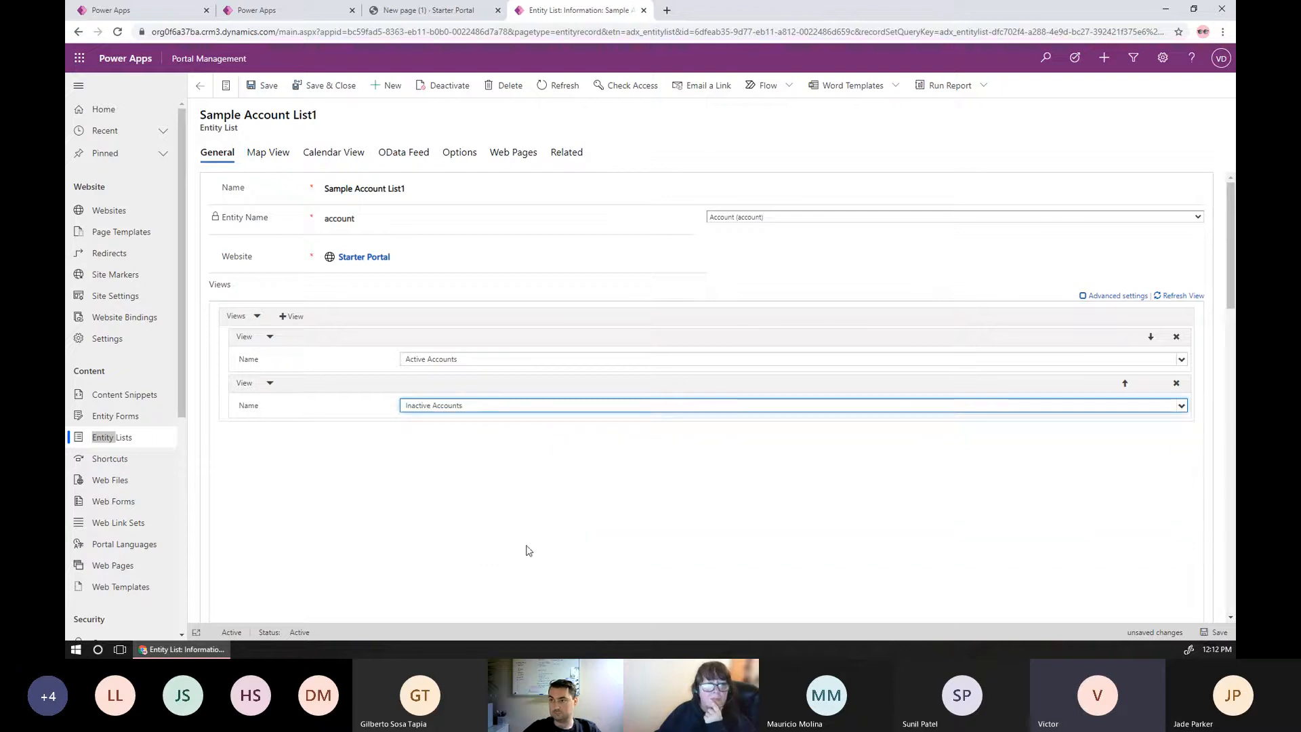
{"action": "left_click", "coordinate": [1215, 633]}
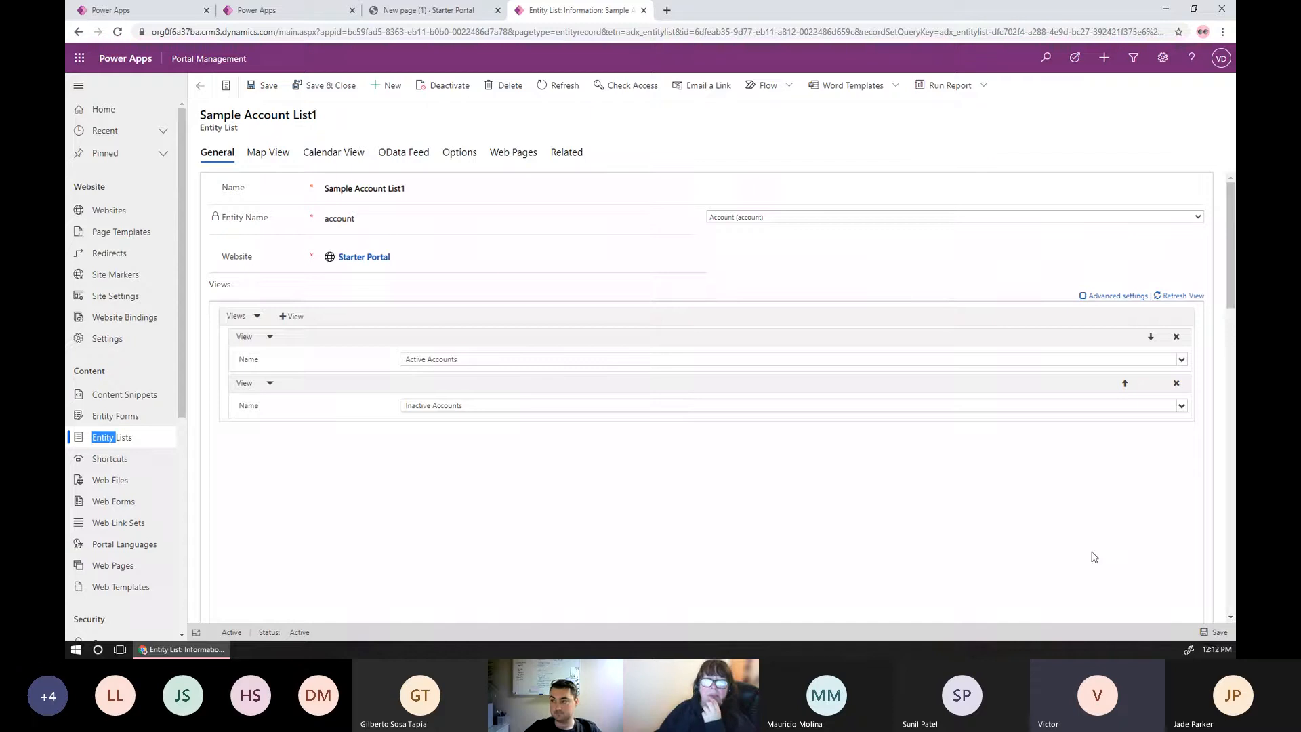
Open the live portal's _services/about page in a new browser tab and clear the portal cache
{"action": "left_click", "coordinate": [446, 14]}
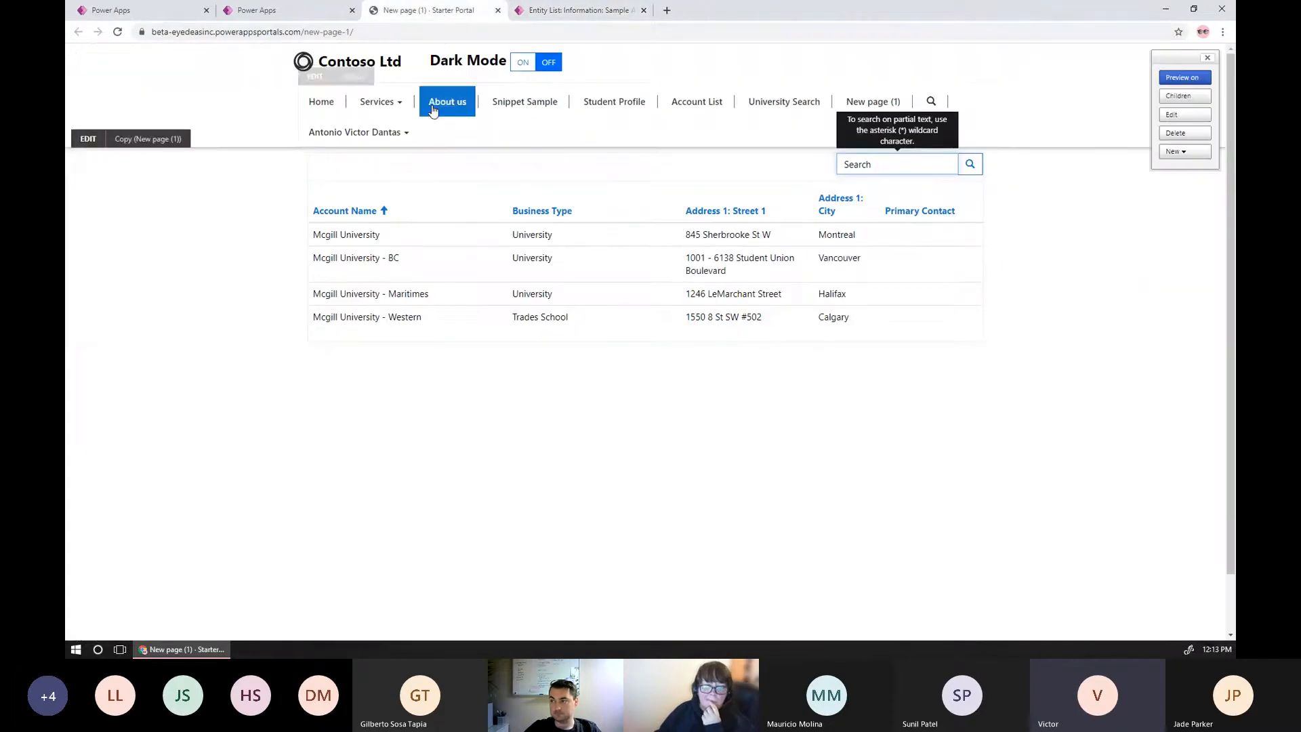
{"action": "left_click", "coordinate": [390, 31]}
{"action": "key", "text": "ctrl+c"}
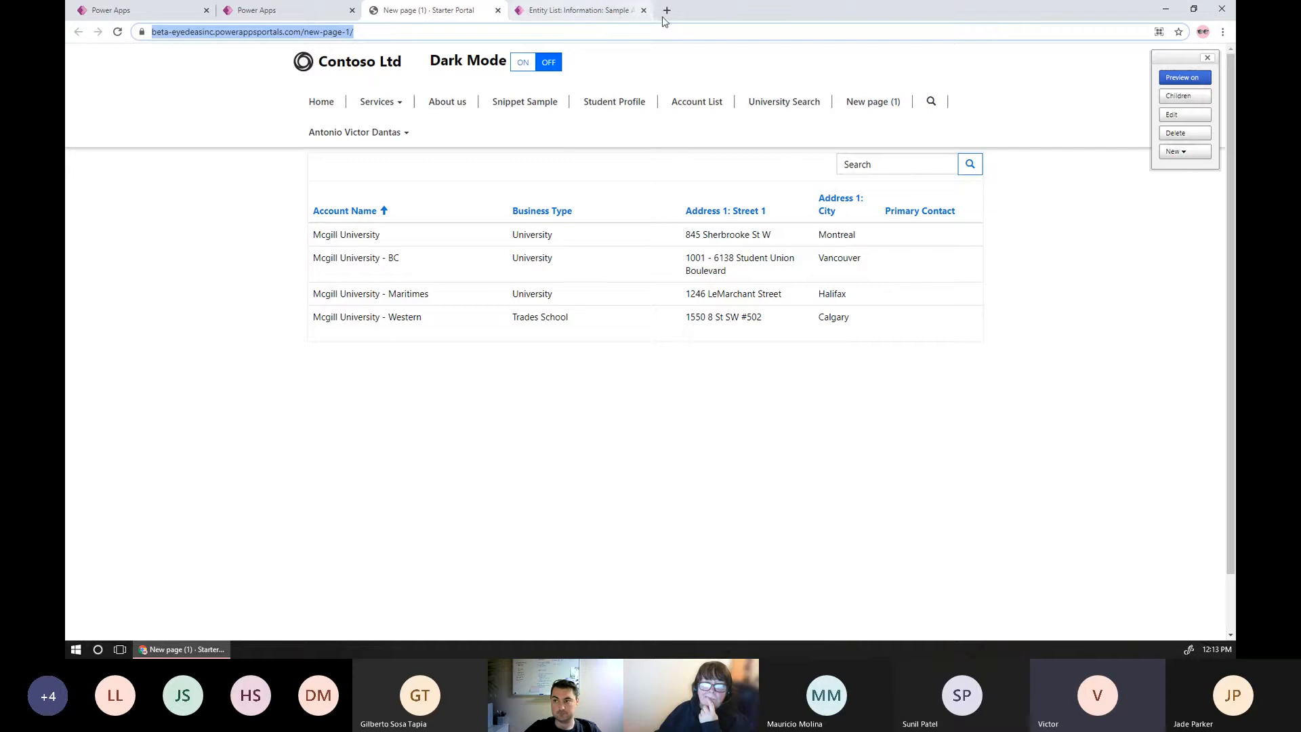
{"action": "left_click", "coordinate": [667, 10]}
{"action": "key", "text": "ctrl+v"}
{"action": "key", "text": "ctrl+shift+Left"}
{"action": "key", "text": "ctrl+shift+Left"}
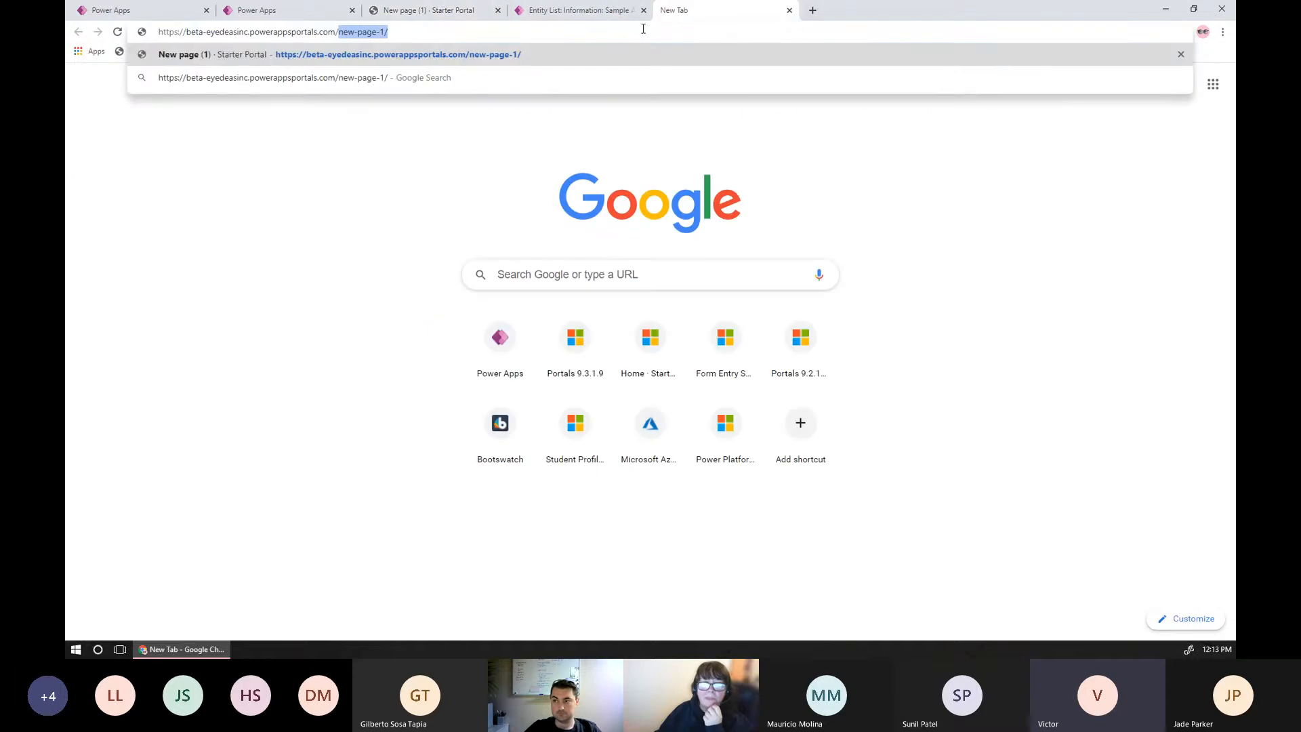
{"action": "type", "text": "_services/about"}
{"action": "key", "text": "Return"}
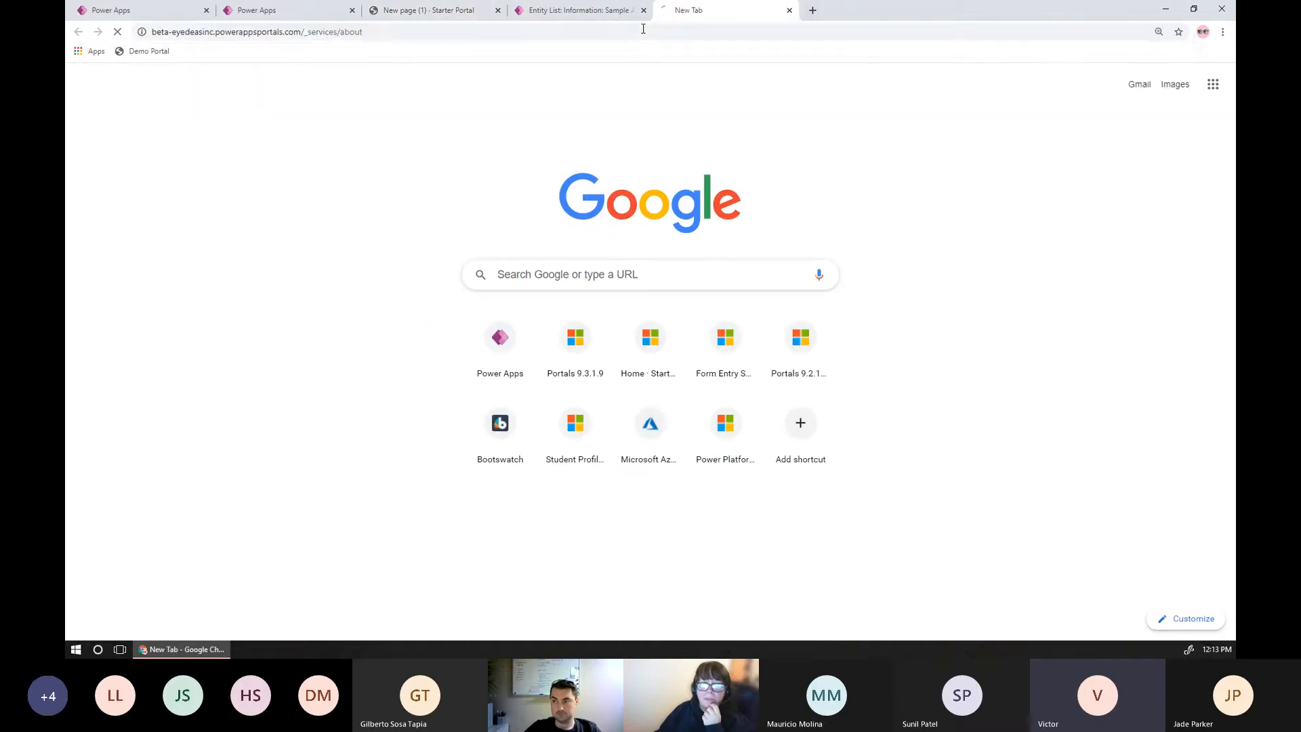
{"action": "left_click_drag", "start_coordinate": [680, 15], "coordinate": [542, 10]}
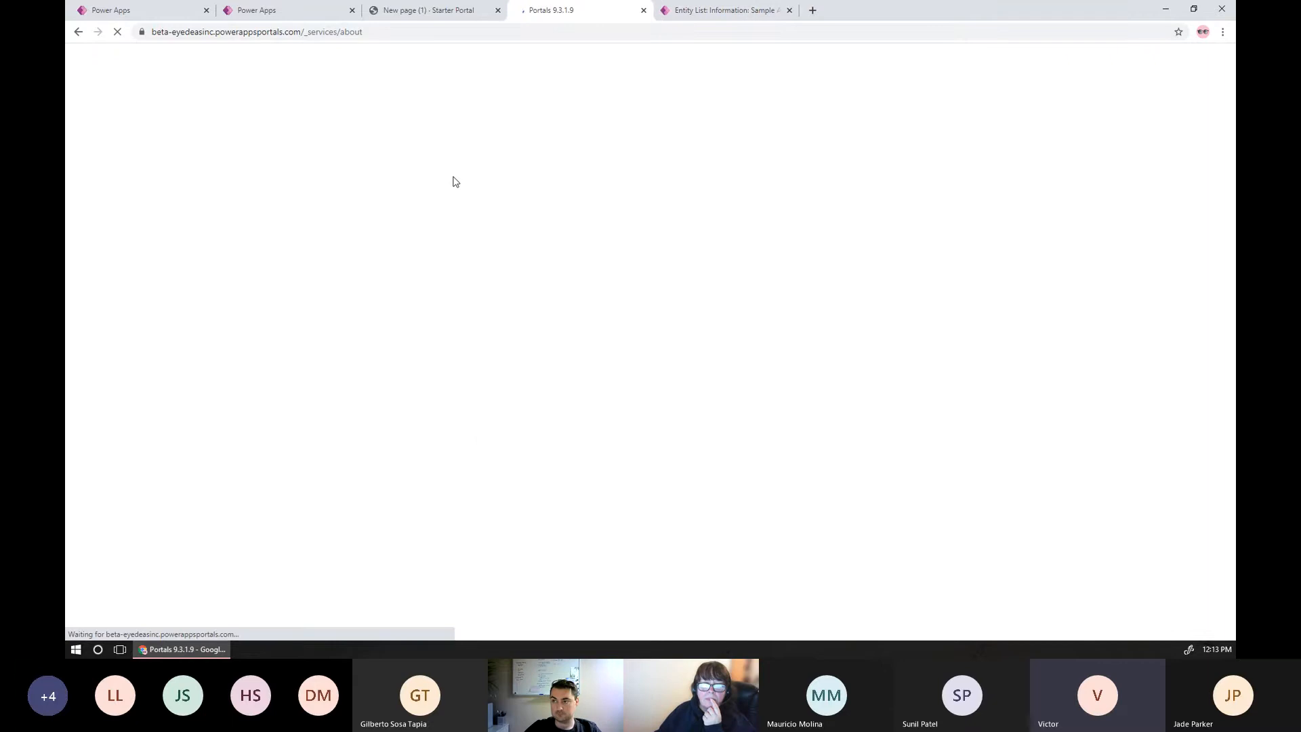
{"action": "left_click", "coordinate": [331, 288]}
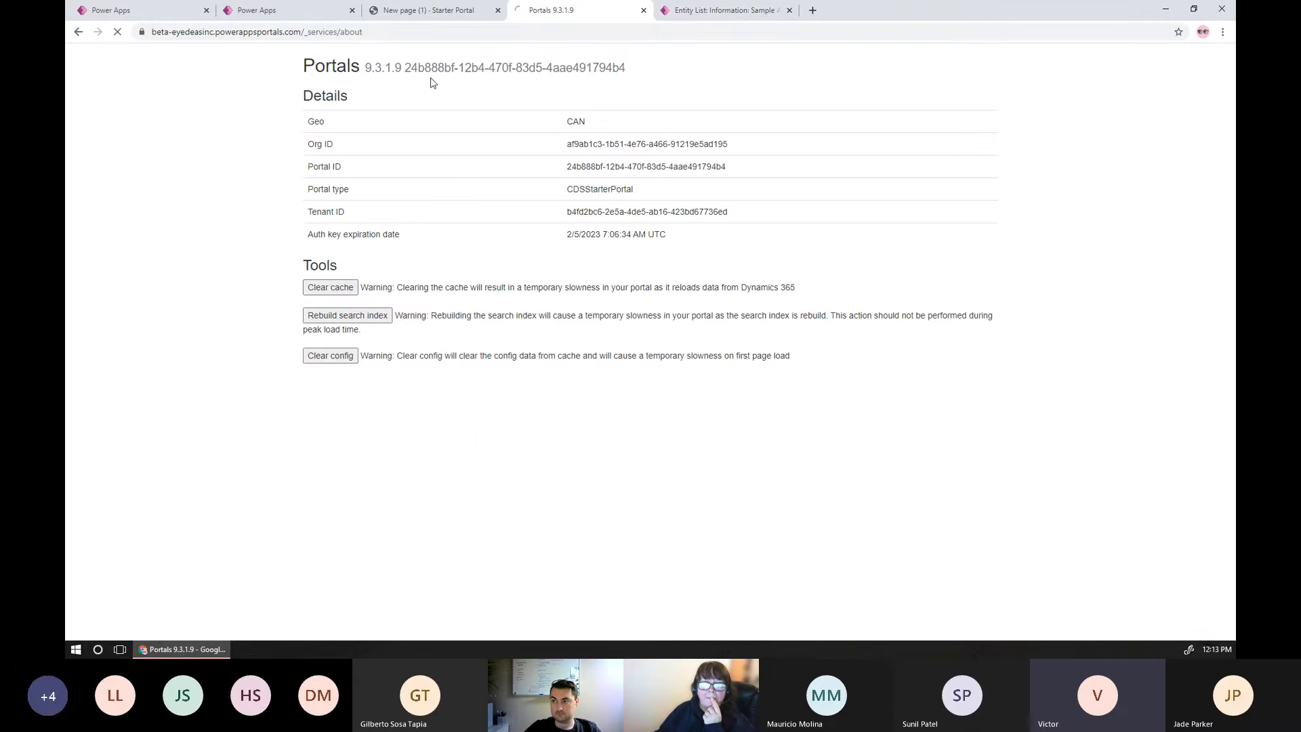
Reload the live account list page and check which views its view selector offers
{"action": "left_click", "coordinate": [438, 11]}
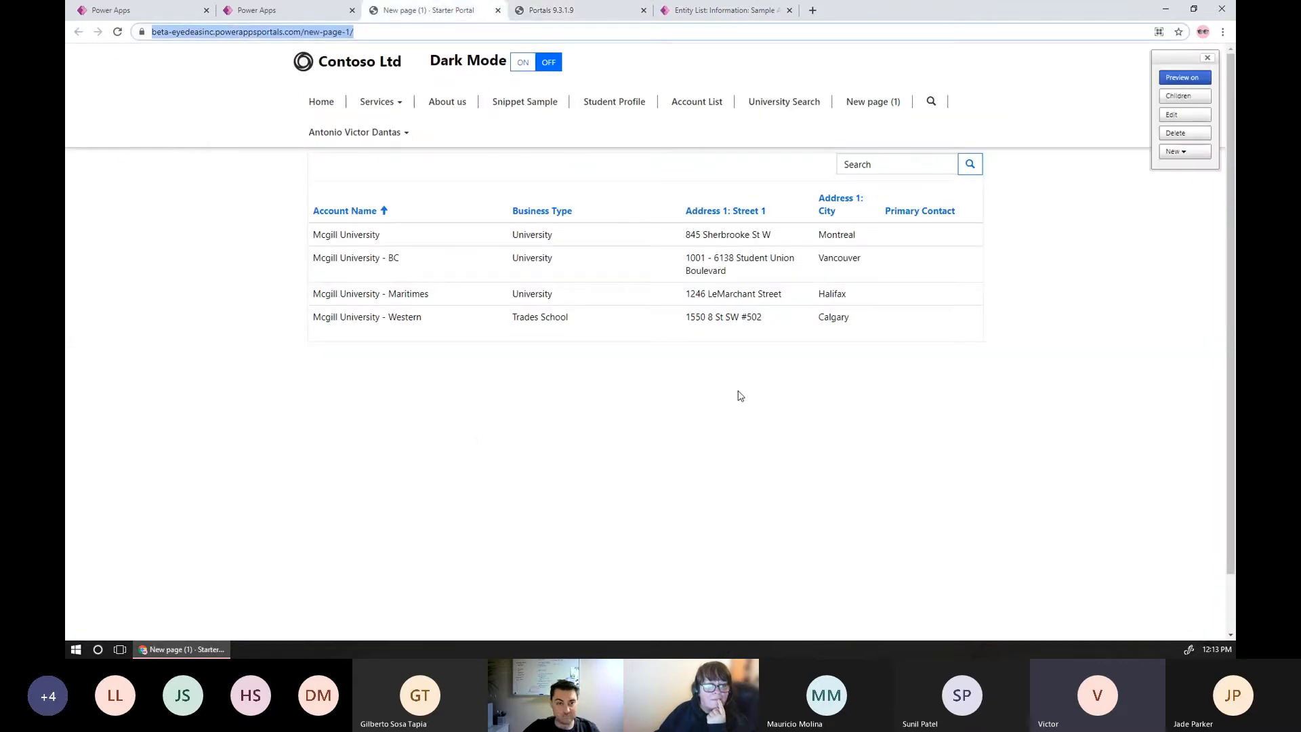
{"action": "key", "text": "F5"}
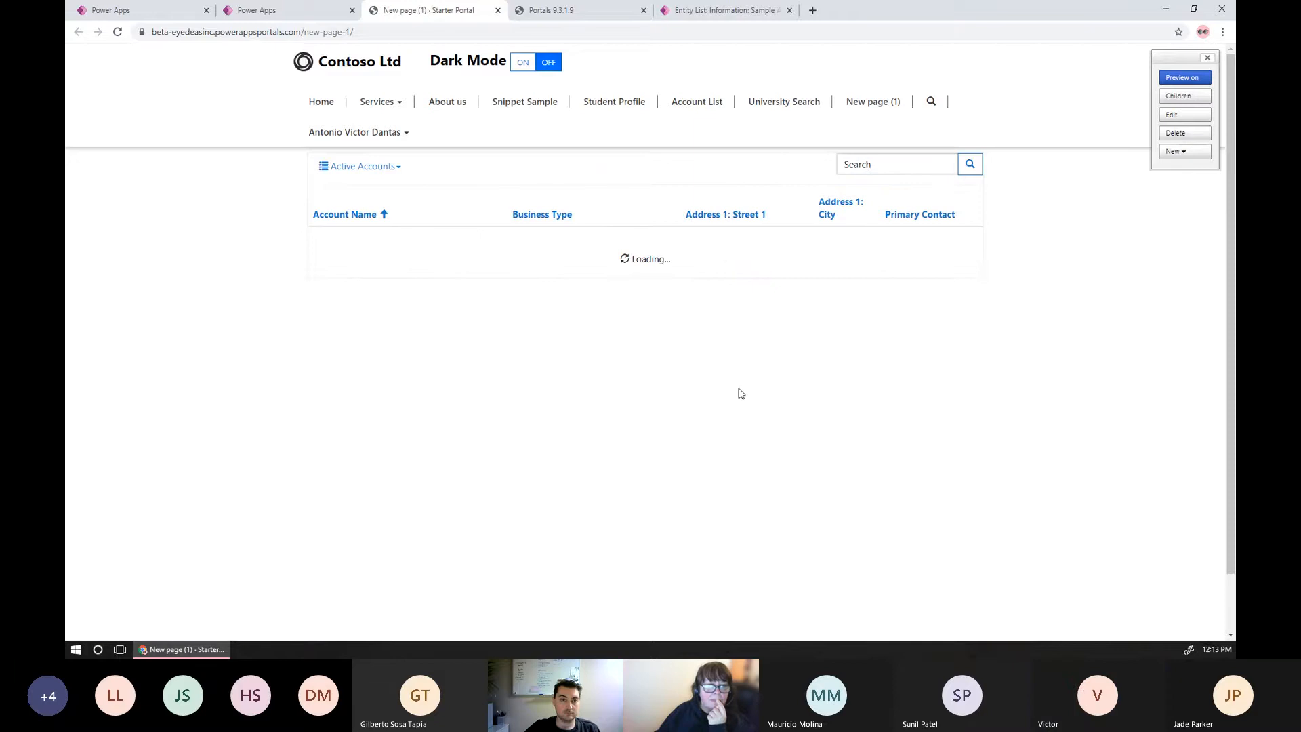
{"action": "left_click", "coordinate": [396, 170]}
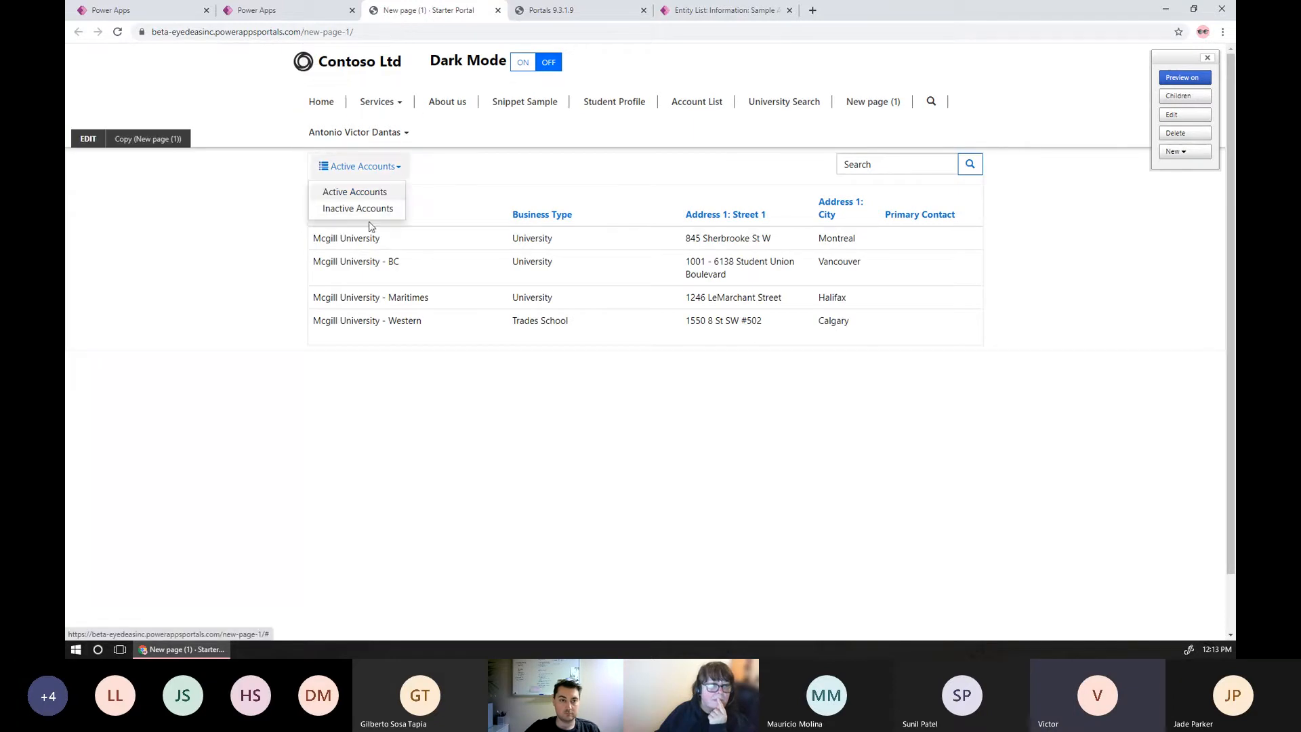
{"action": "left_click", "coordinate": [582, 507]}
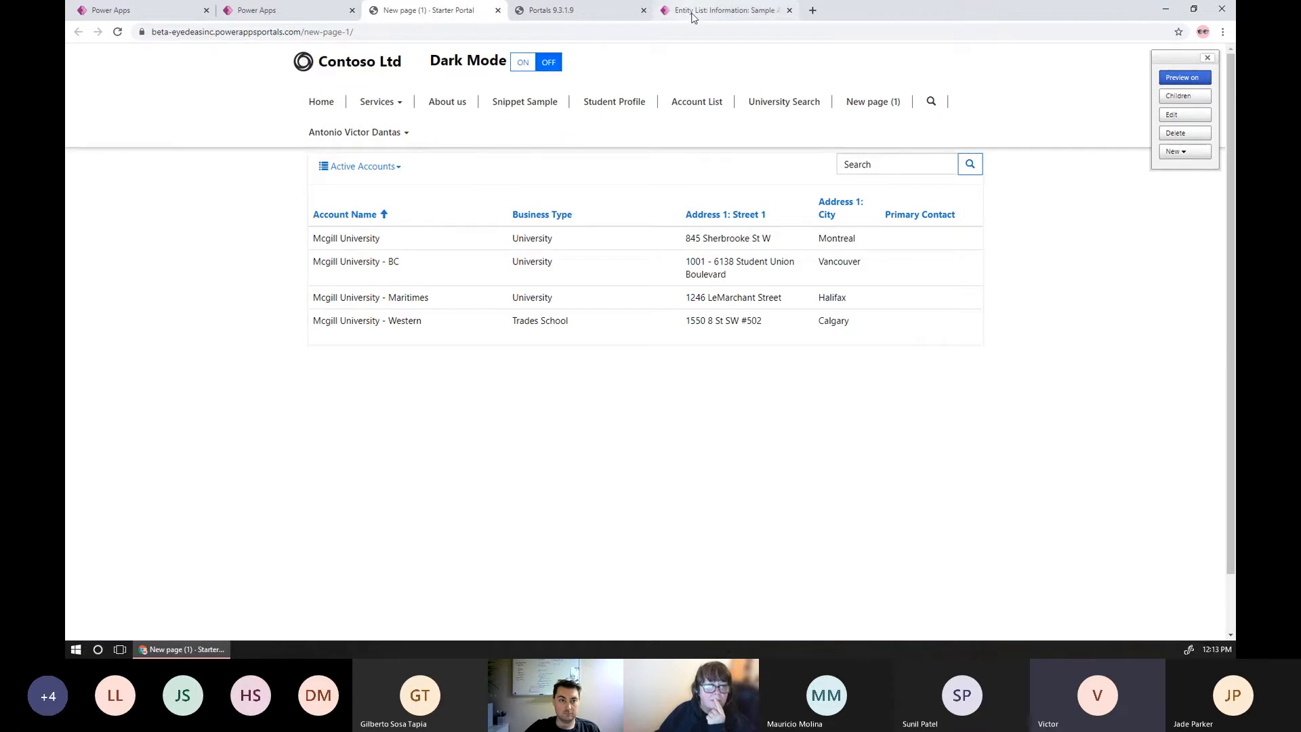
Return to the entity list record and examine its page size, details and create settings, comparing them with the live page
{"action": "left_click", "coordinate": [722, 10]}
{"action": "scroll", "coordinate": [543, 334], "scroll_direction": "down", "scroll_amount": 8}
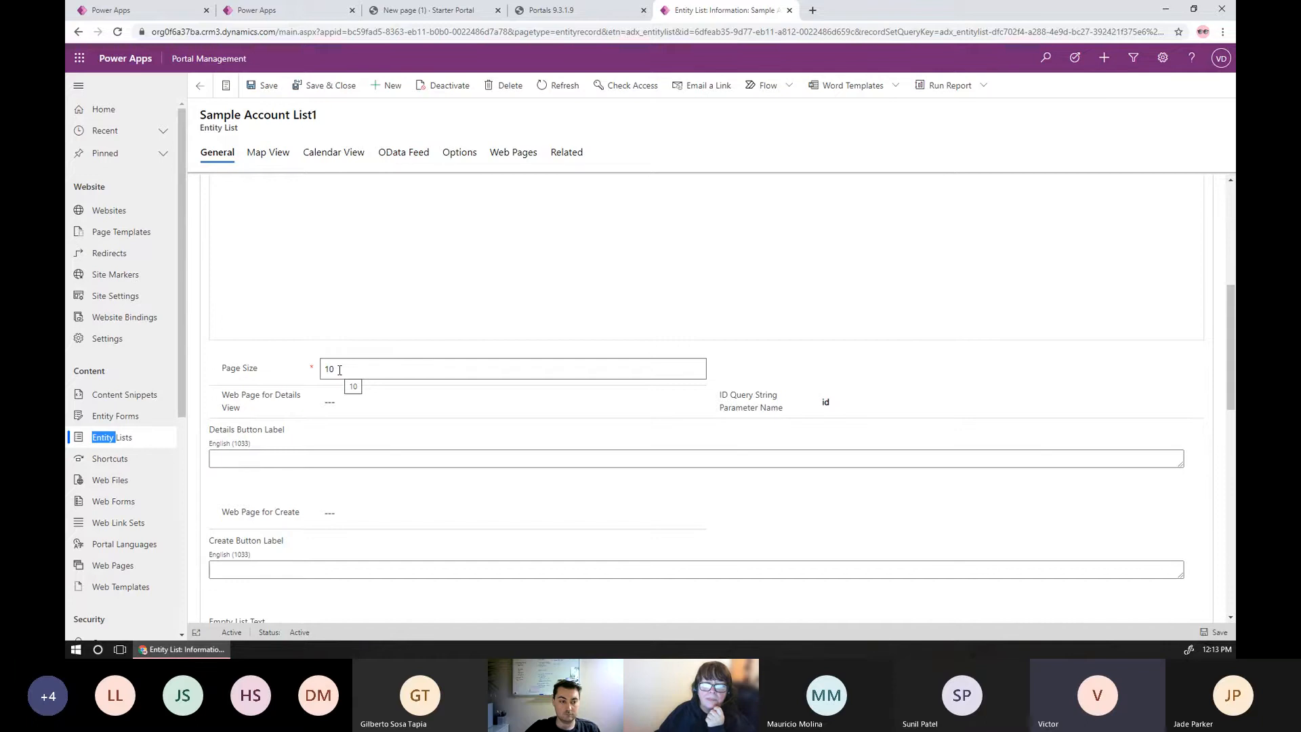
{"action": "scroll", "coordinate": [340, 369], "scroll_direction": "down", "scroll_amount": 2}
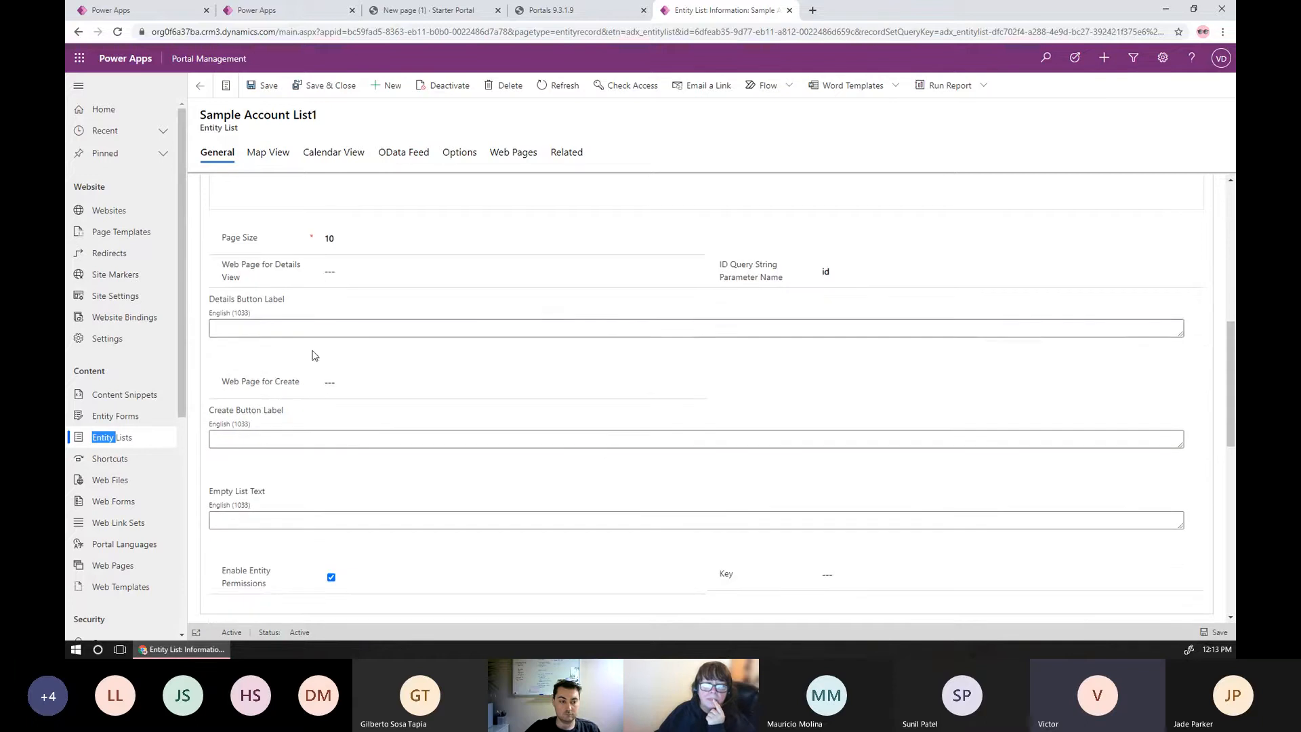
{"action": "left_click", "coordinate": [255, 330]}
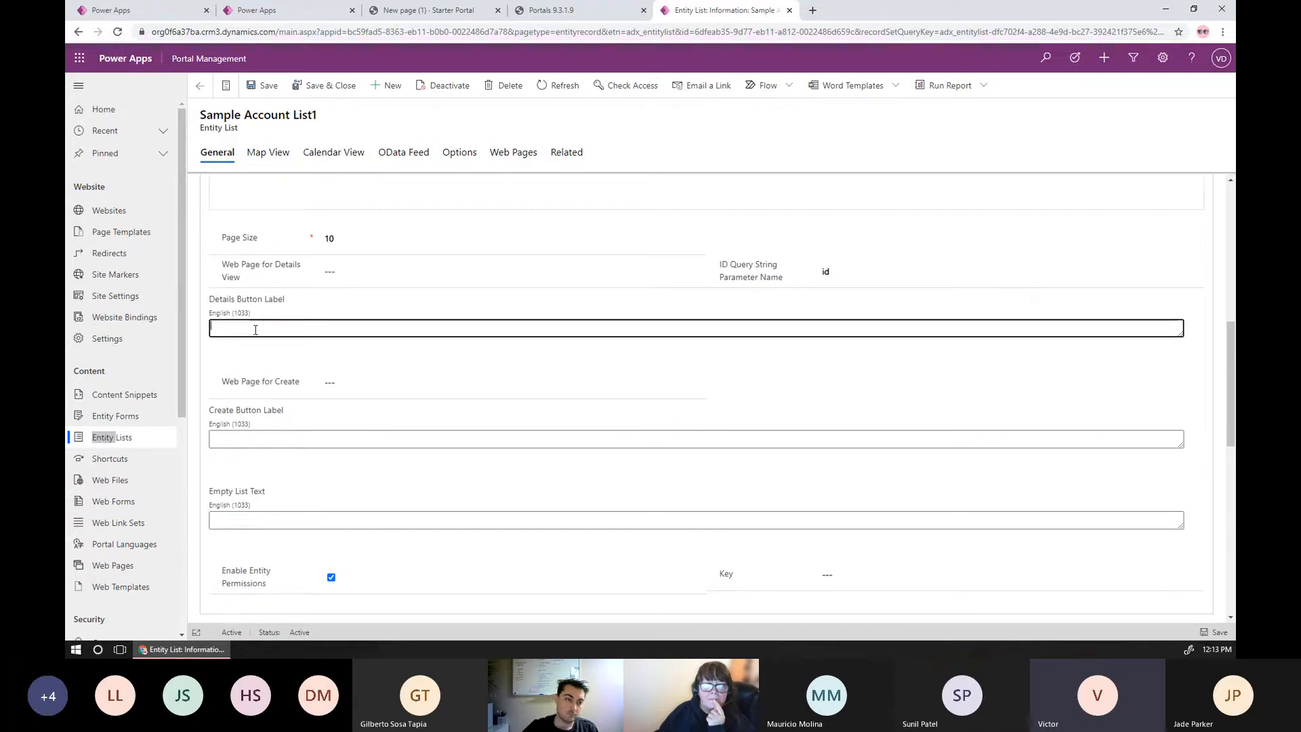
{"action": "left_click", "coordinate": [457, 14]}
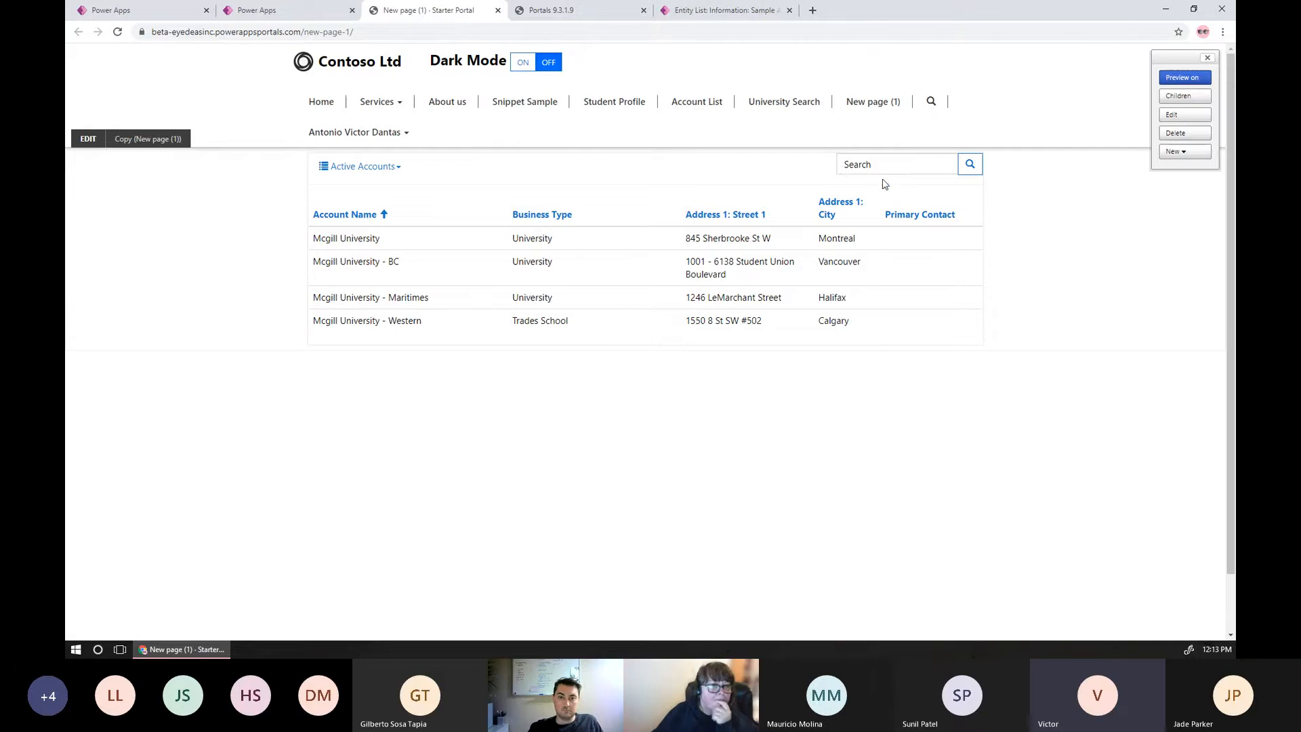
{"action": "left_click", "coordinate": [724, 10]}
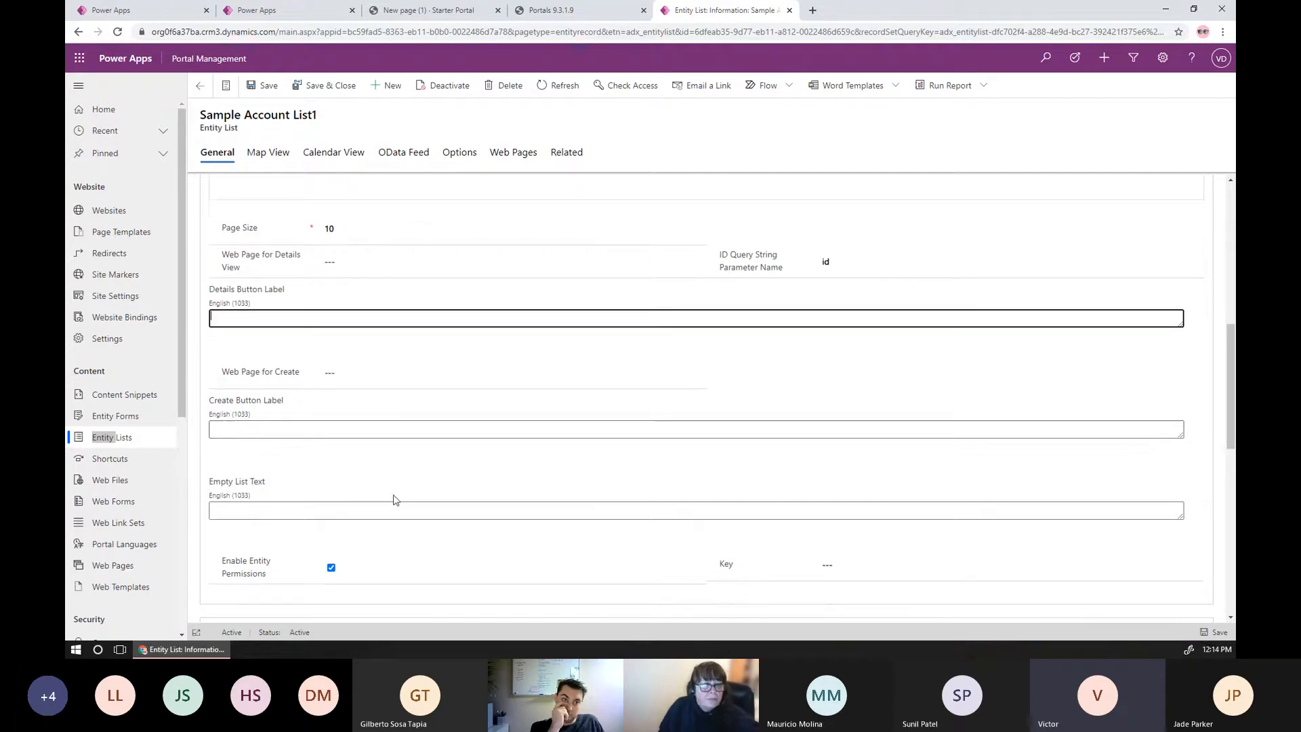
{"action": "scroll", "coordinate": [419, 350], "scroll_direction": "up", "scroll_amount": 1}
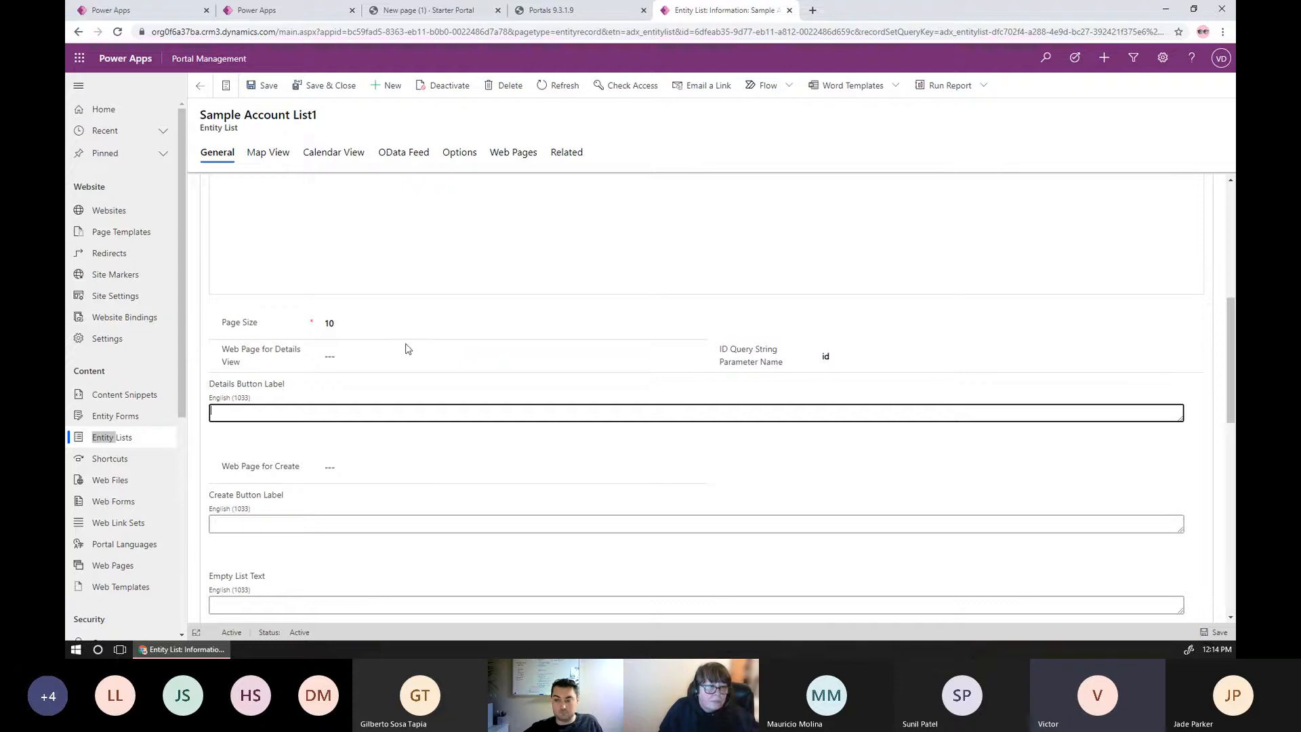
Examine the view and item actions in the list's grid configuration and compare them with the Web Page for Details View setting
{"action": "left_click", "coordinate": [463, 159]}
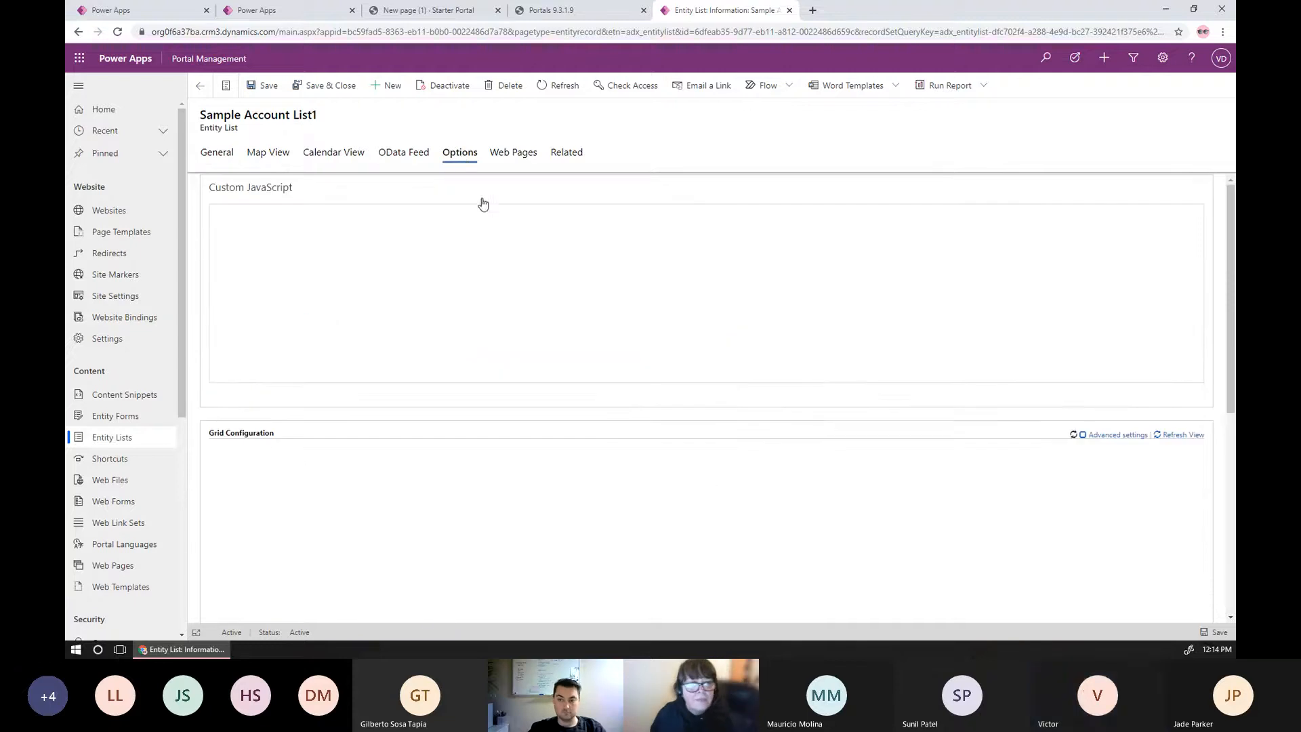
{"action": "scroll", "coordinate": [531, 424], "scroll_direction": "down", "scroll_amount": 2}
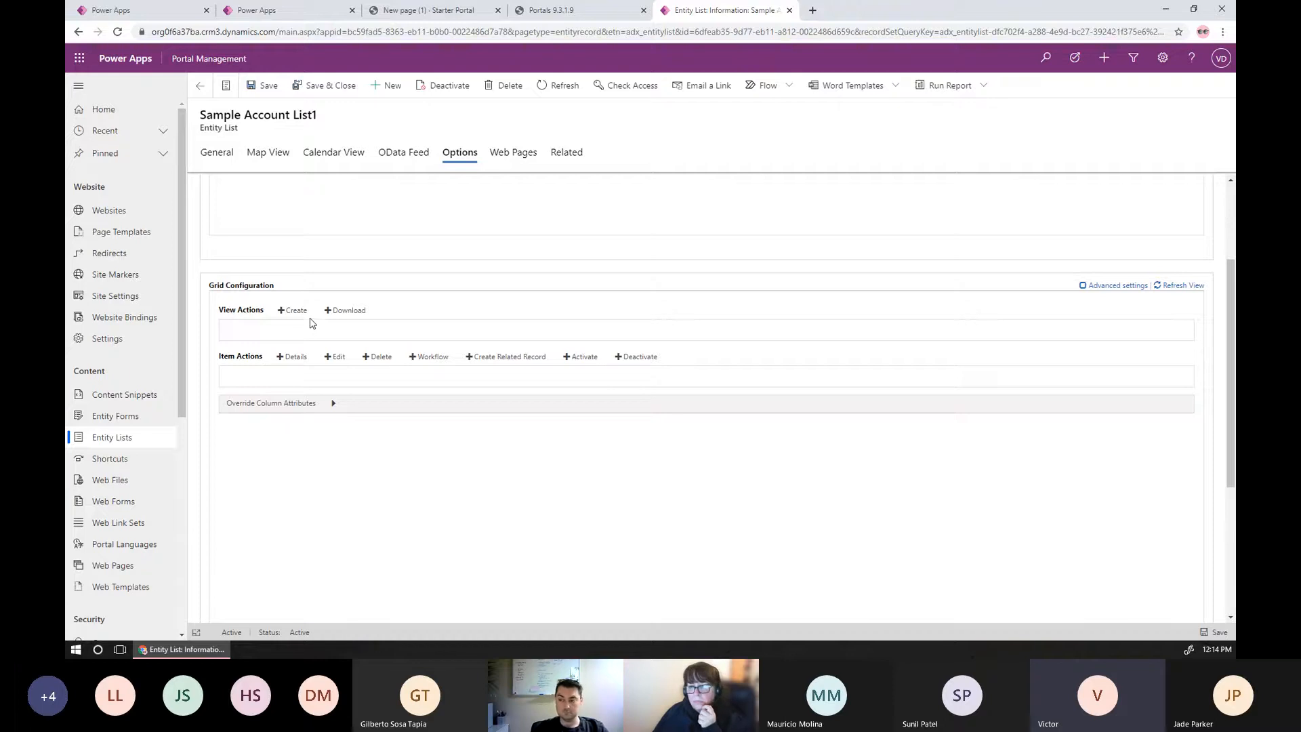
{"action": "left_click", "coordinate": [214, 157]}
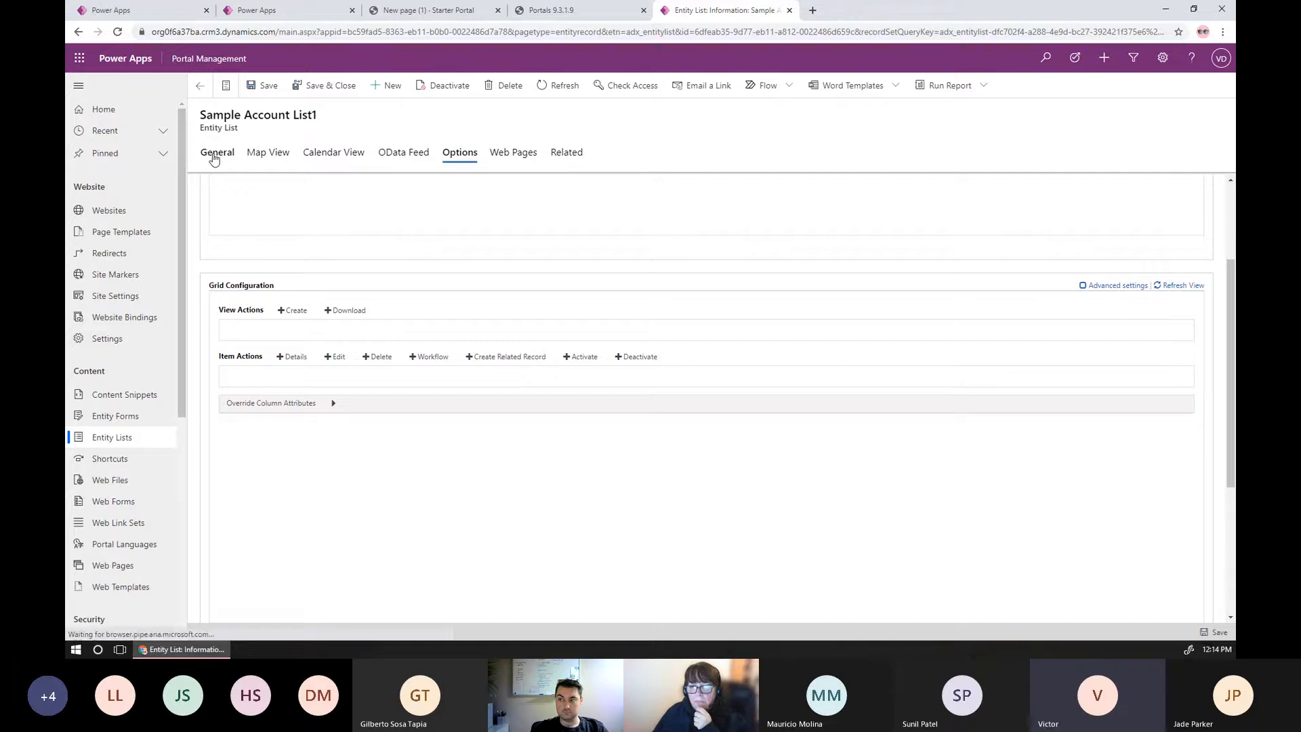
{"action": "left_click", "coordinate": [348, 360]}
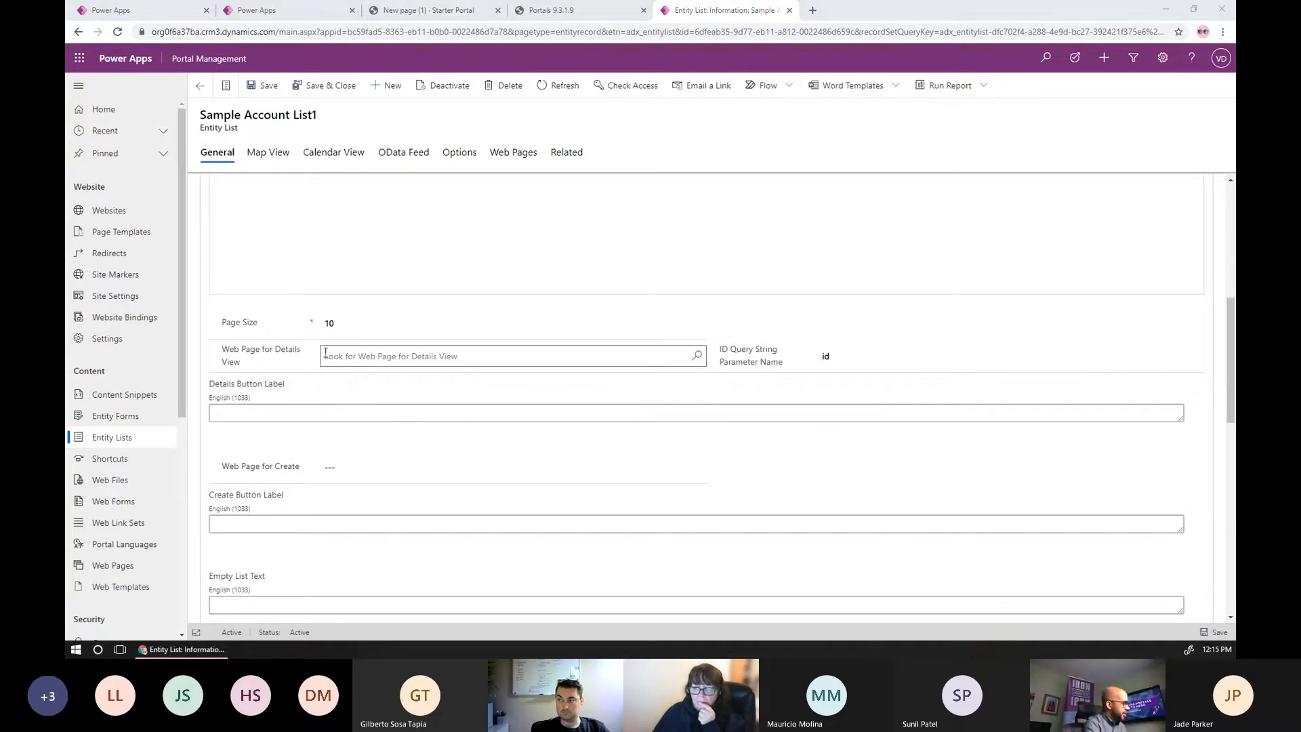
{"action": "left_click", "coordinate": [460, 154]}
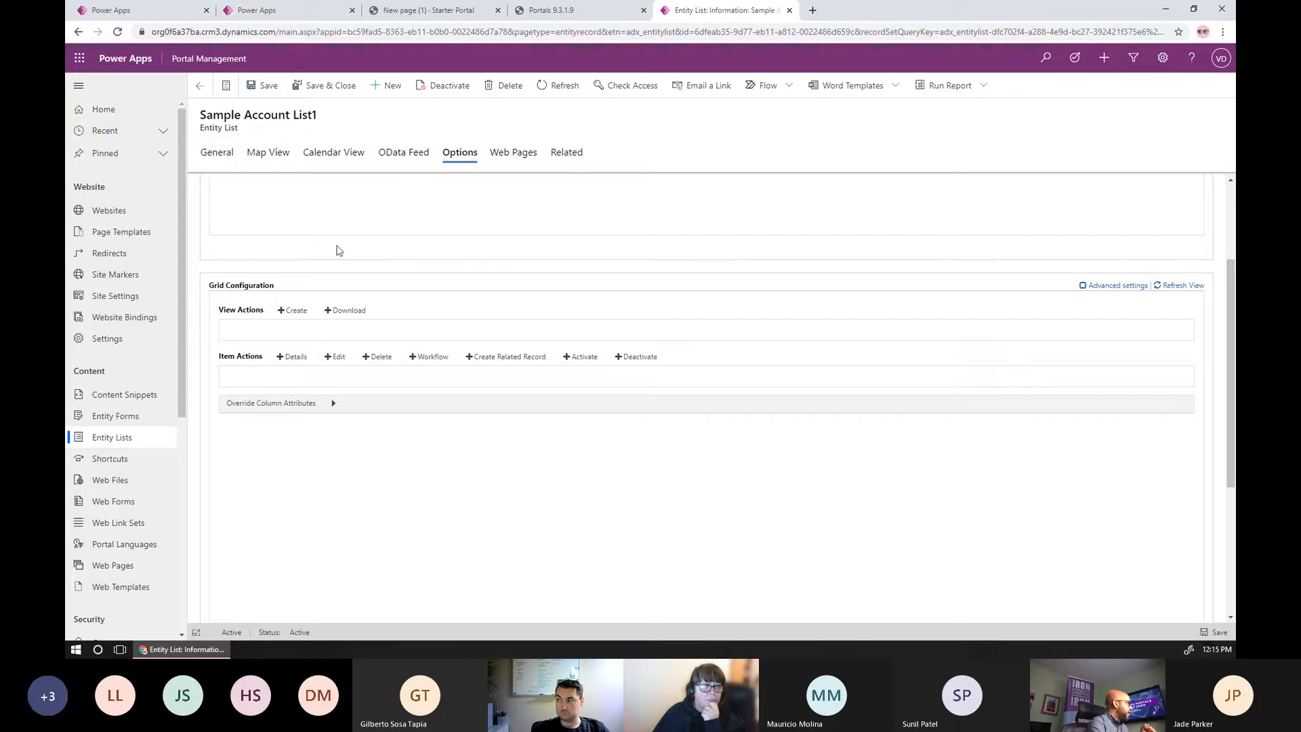
{"action": "left_click", "coordinate": [222, 153]}
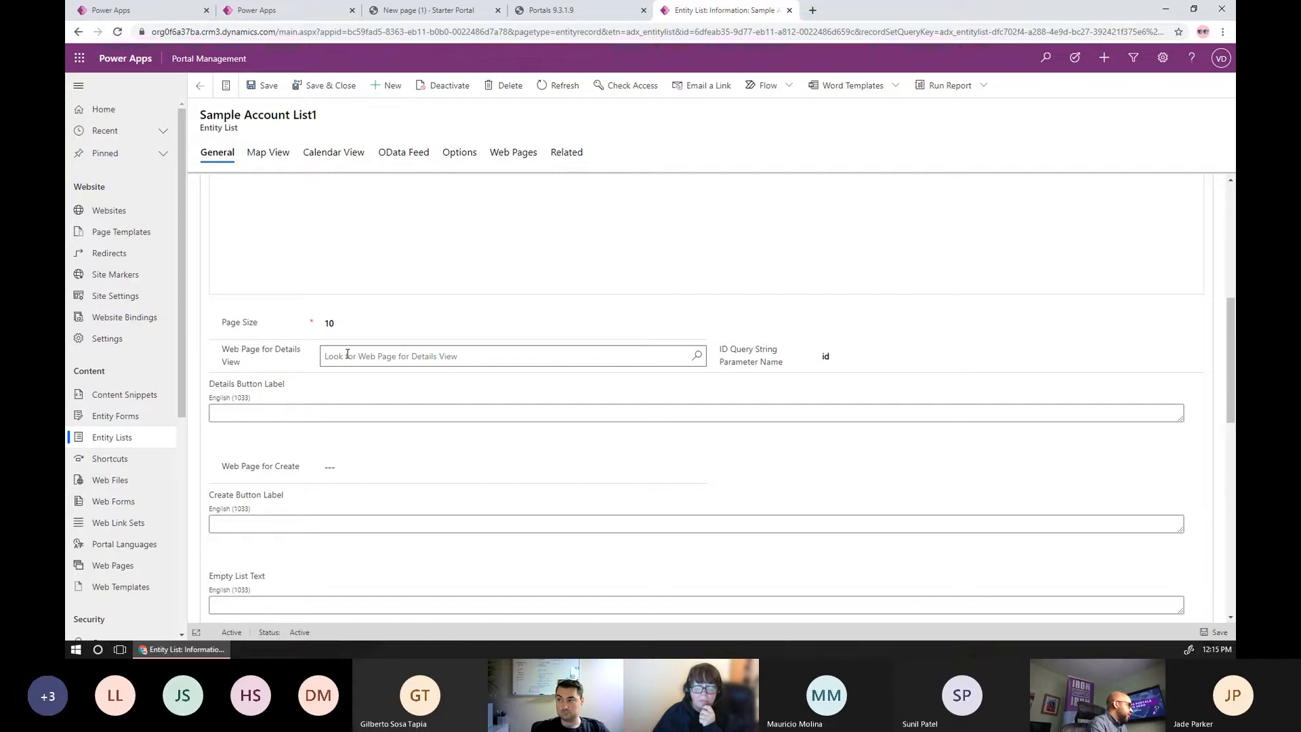
Review the entity list's button labels, empty list text, entity permissions, search settings and filter conditions
{"action": "scroll", "coordinate": [382, 445], "scroll_direction": "down", "scroll_amount": 2}
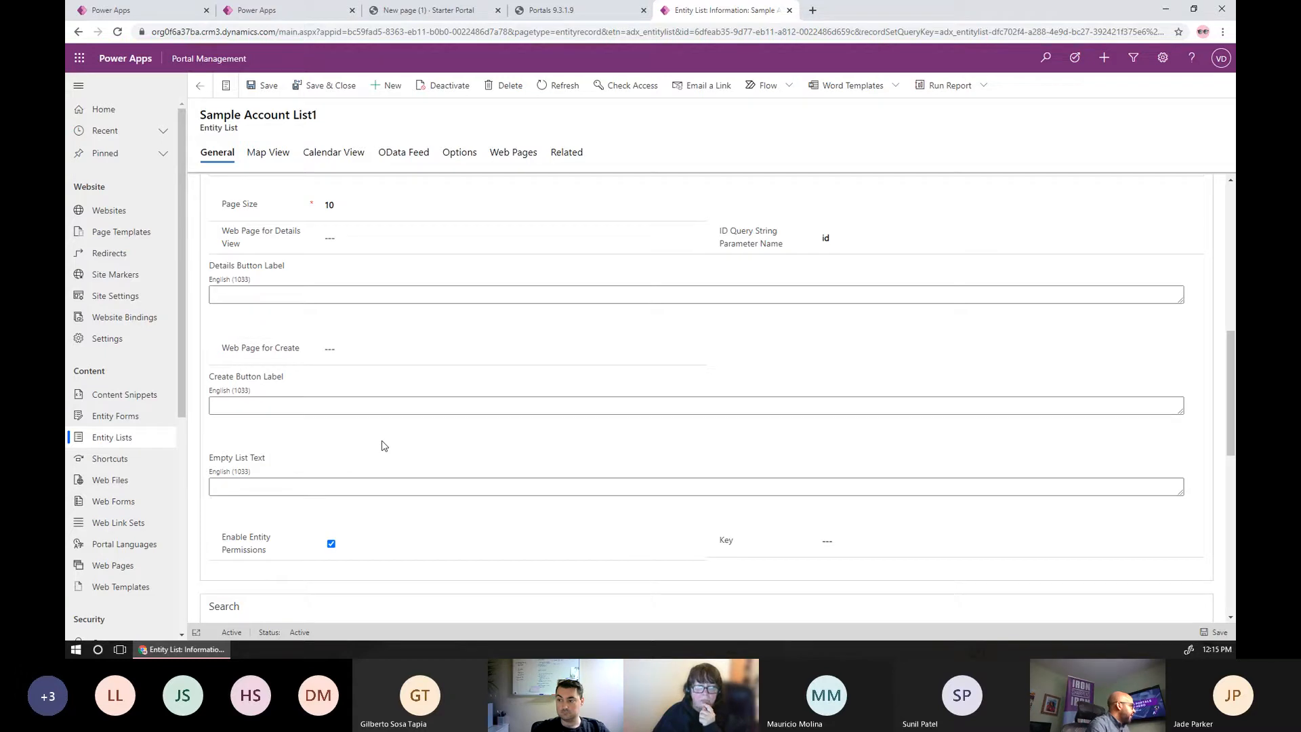
{"action": "left_click", "coordinate": [263, 297]}
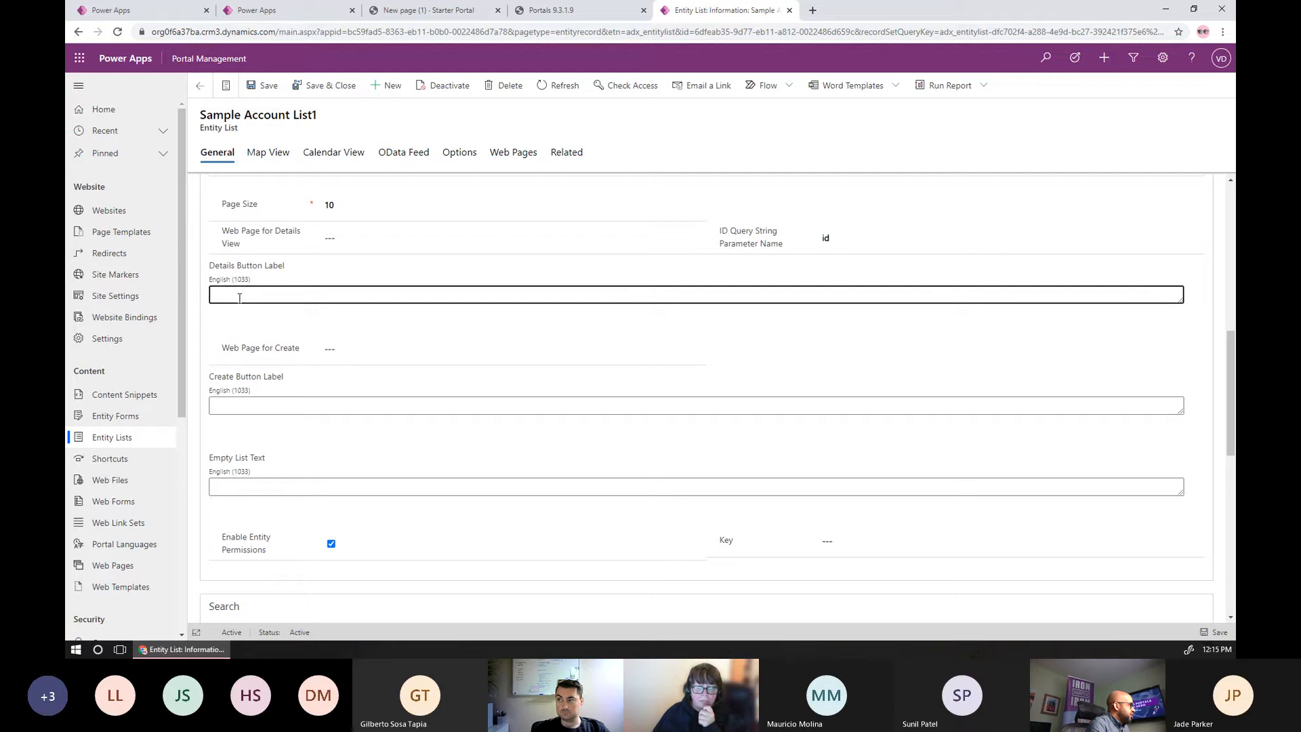
{"action": "left_click", "coordinate": [258, 402]}
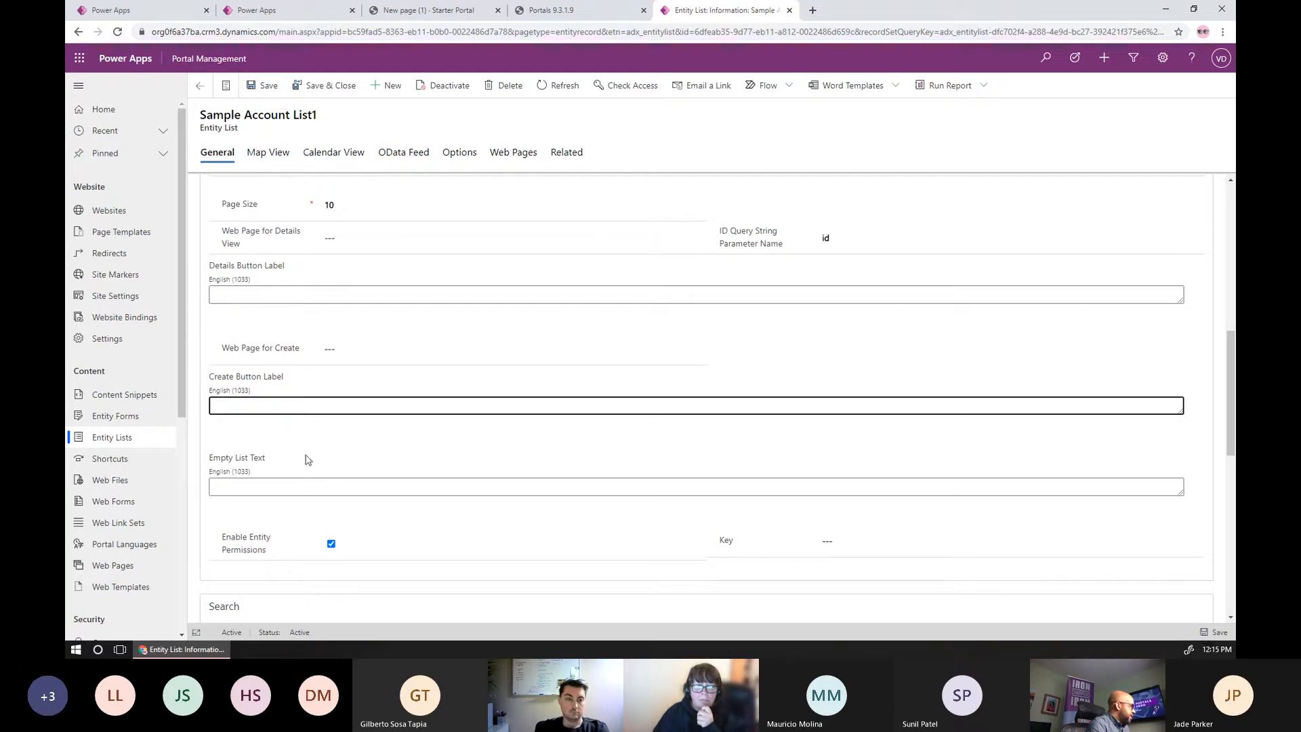
{"action": "scroll", "coordinate": [305, 460], "scroll_direction": "down", "scroll_amount": 3}
{"action": "scroll", "coordinate": [328, 360], "scroll_direction": "up", "scroll_amount": 2}
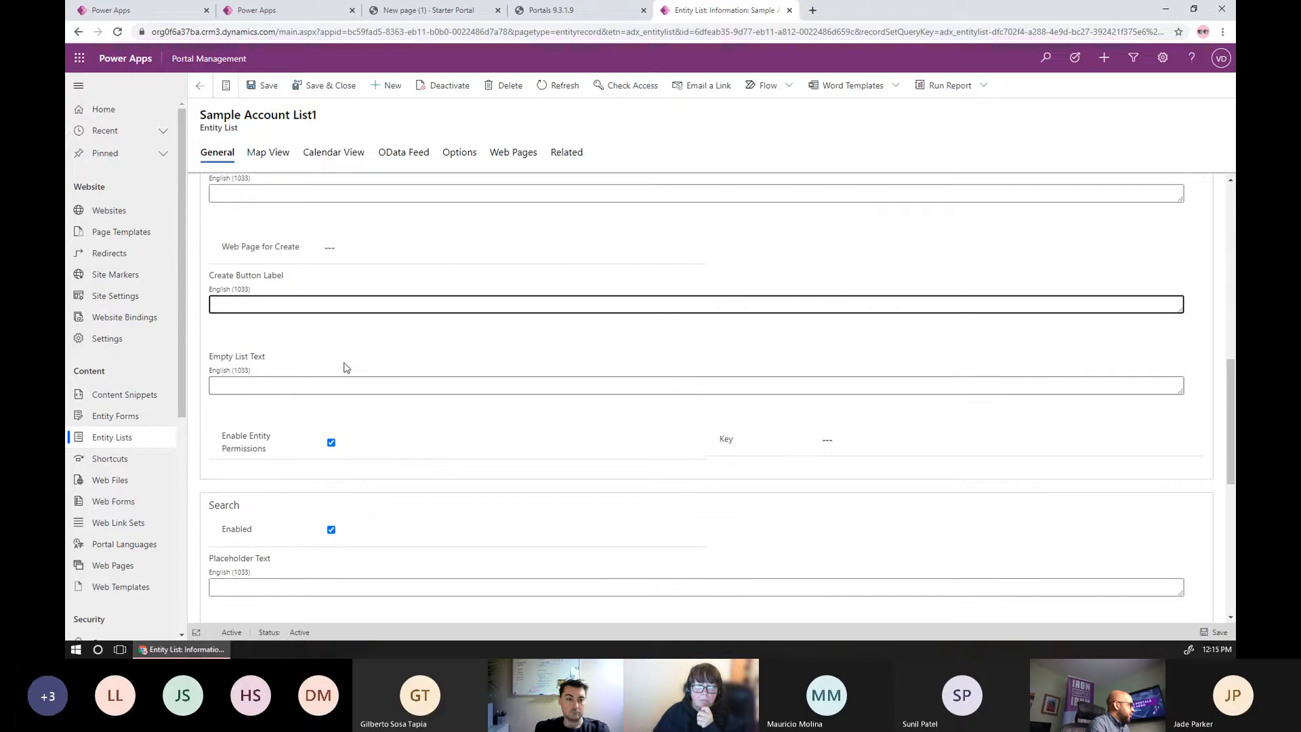
{"action": "left_click", "coordinate": [295, 387]}
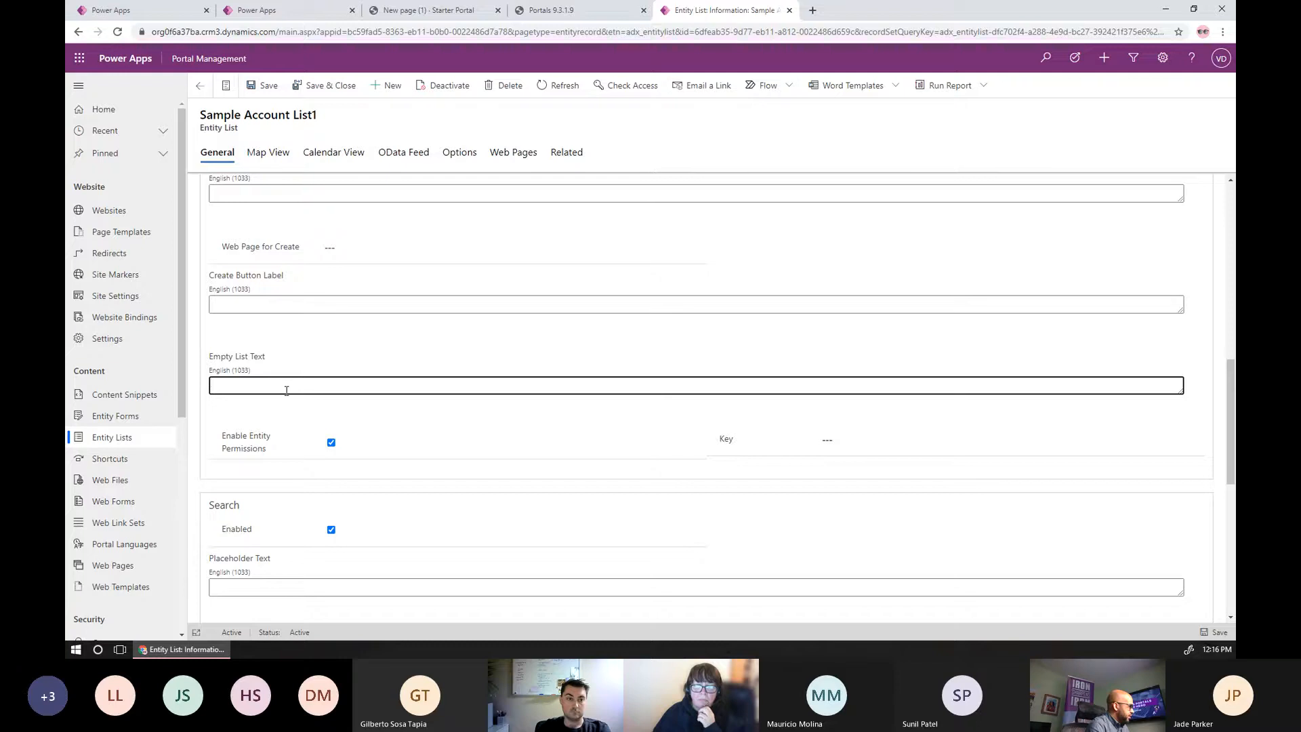
{"action": "scroll", "coordinate": [561, 475], "scroll_direction": "down", "scroll_amount": 4}
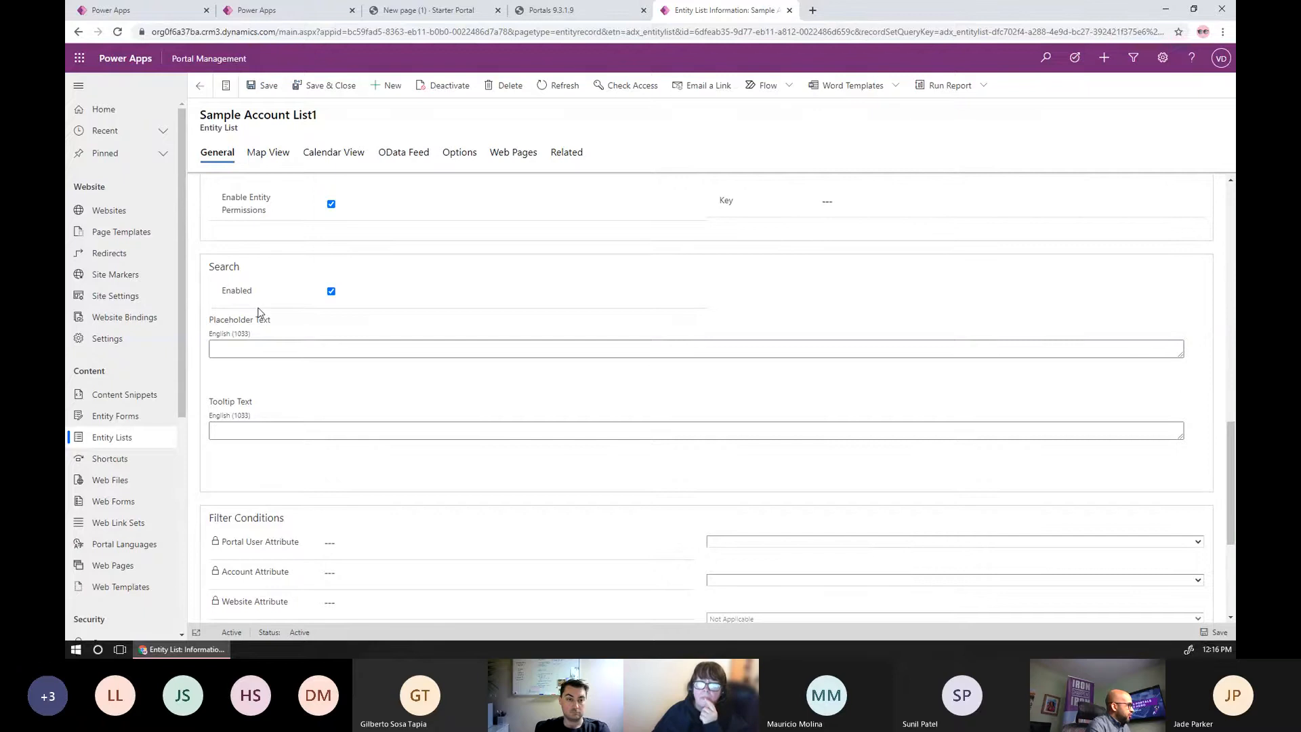
{"action": "scroll", "coordinate": [259, 313], "scroll_direction": "down", "scroll_amount": 2}
{"action": "scroll", "coordinate": [259, 312], "scroll_direction": "down", "scroll_amount": 2}
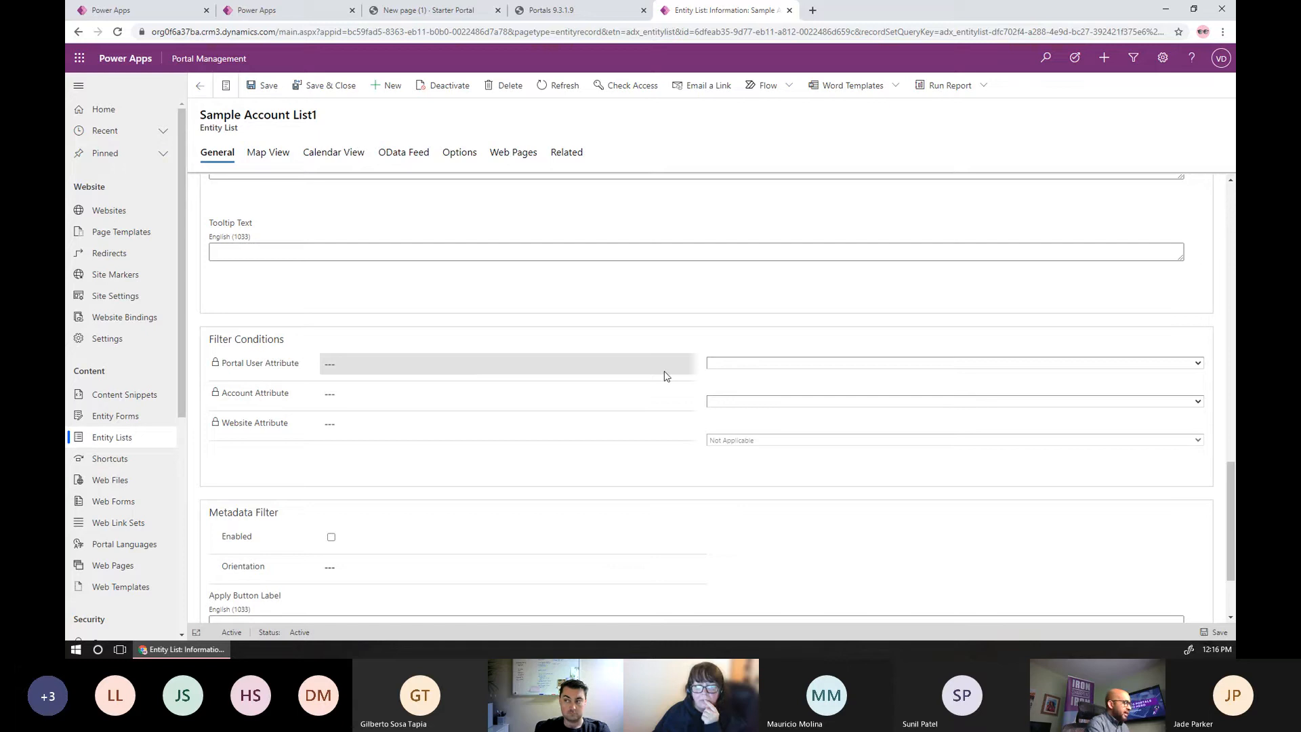
{"action": "scroll", "coordinate": [653, 371], "scroll_direction": "up", "scroll_amount": 3}
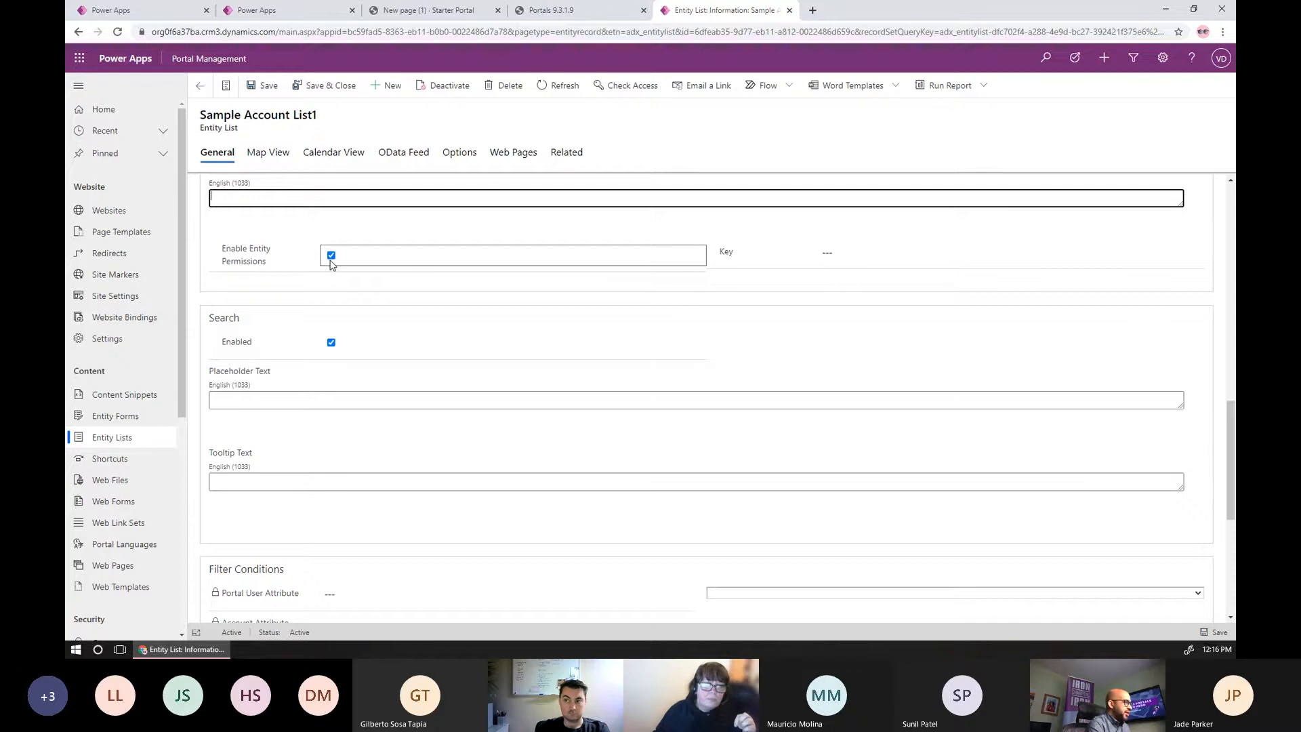
{"action": "scroll", "coordinate": [360, 267], "scroll_direction": "down", "scroll_amount": 3}
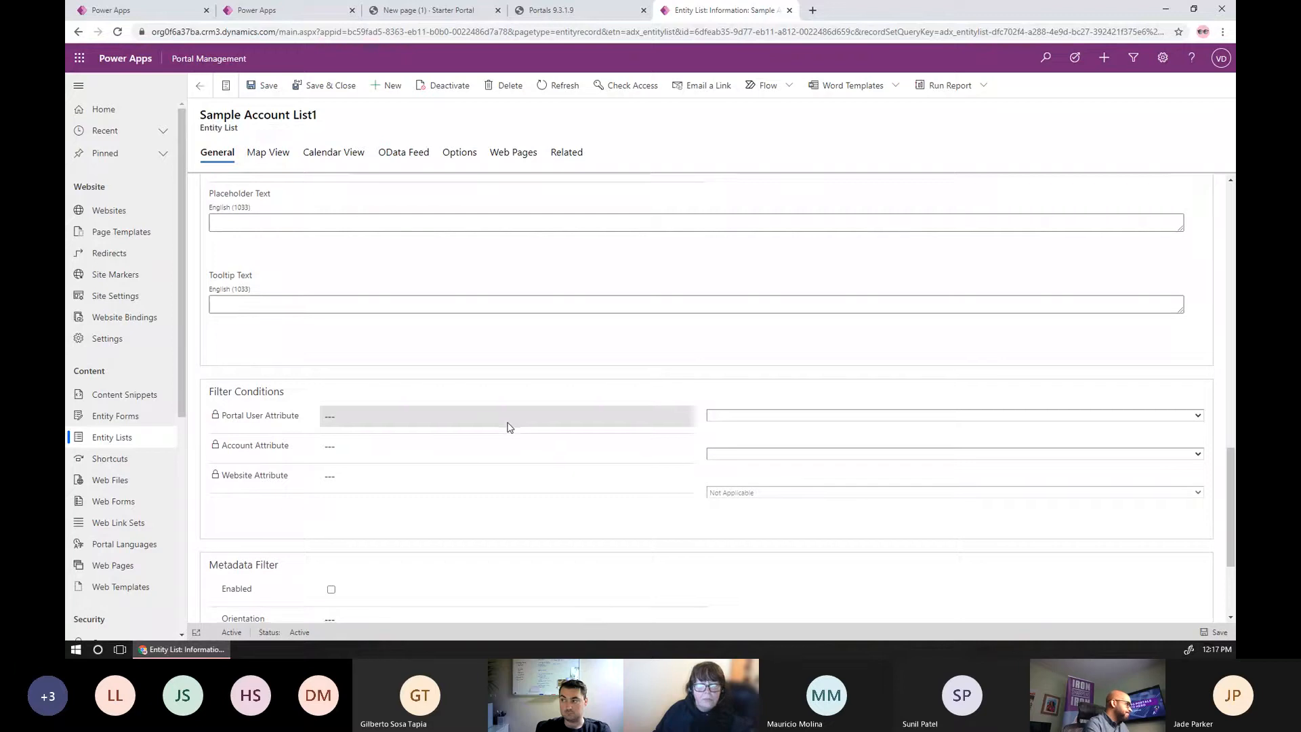
Enable the entity list's metadata filter and set its orientation to Vertical
{"action": "scroll", "coordinate": [509, 427], "scroll_direction": "down", "scroll_amount": 4}
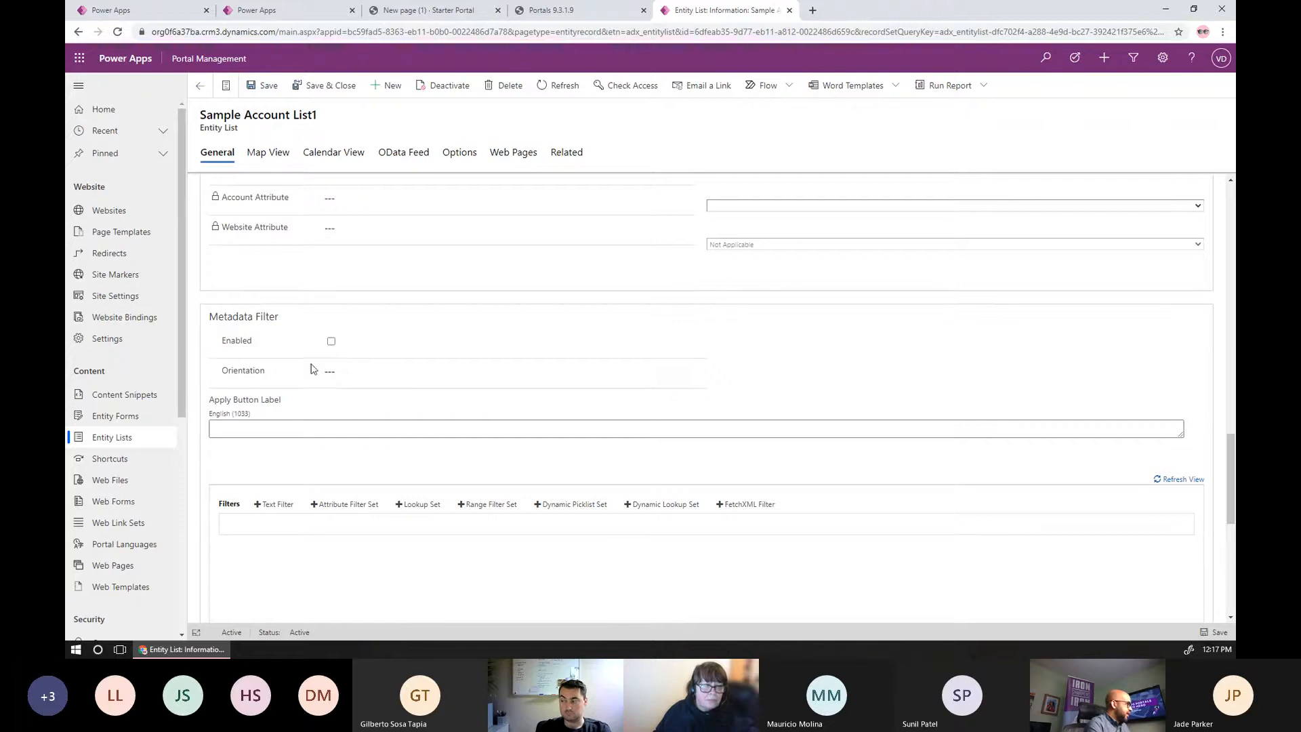
{"action": "left_click", "coordinate": [332, 342]}
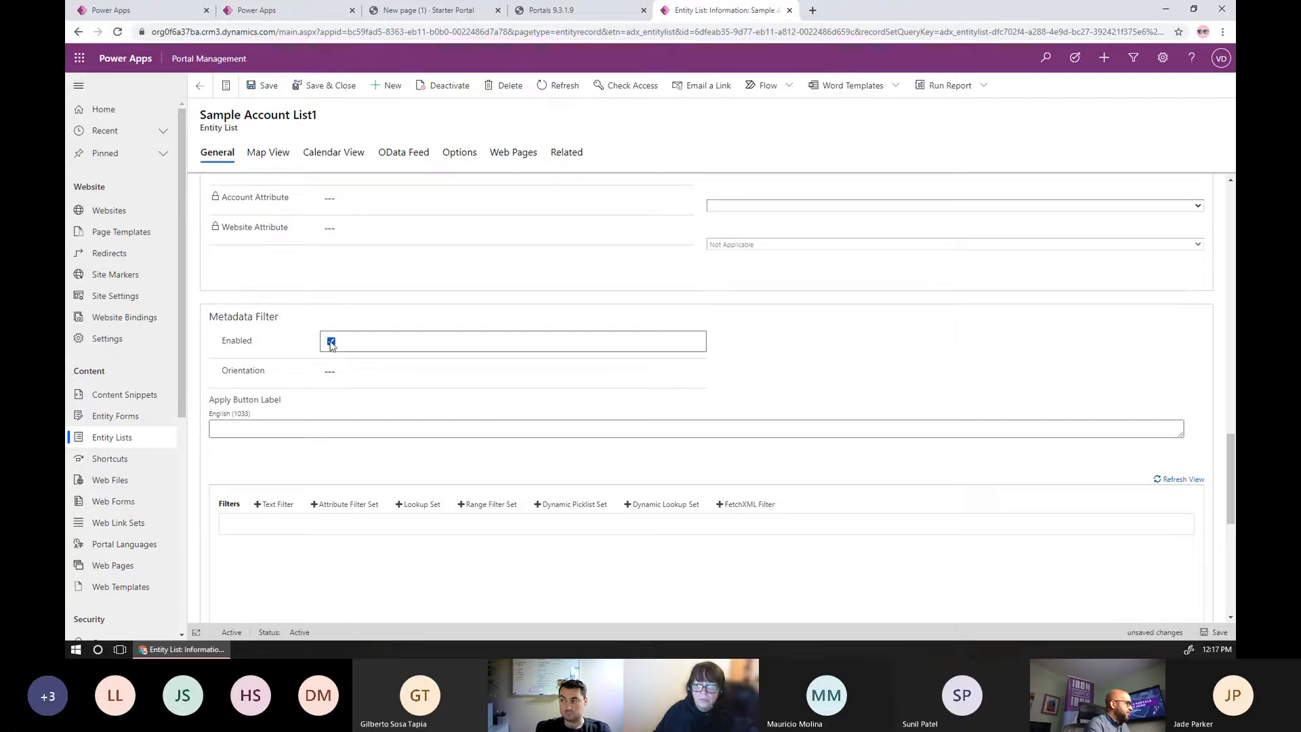
{"action": "left_click", "coordinate": [376, 372]}
{"action": "left_click", "coordinate": [376, 371]}
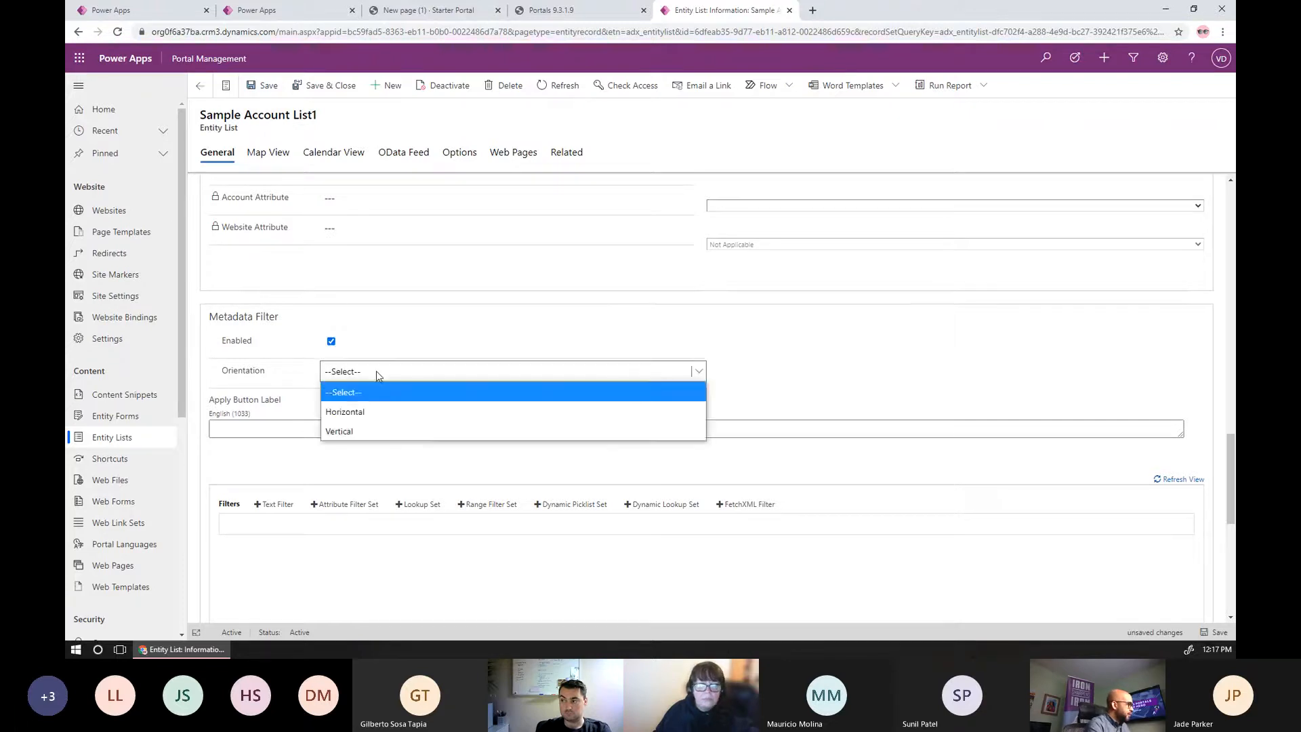
{"action": "left_click", "coordinate": [392, 434]}
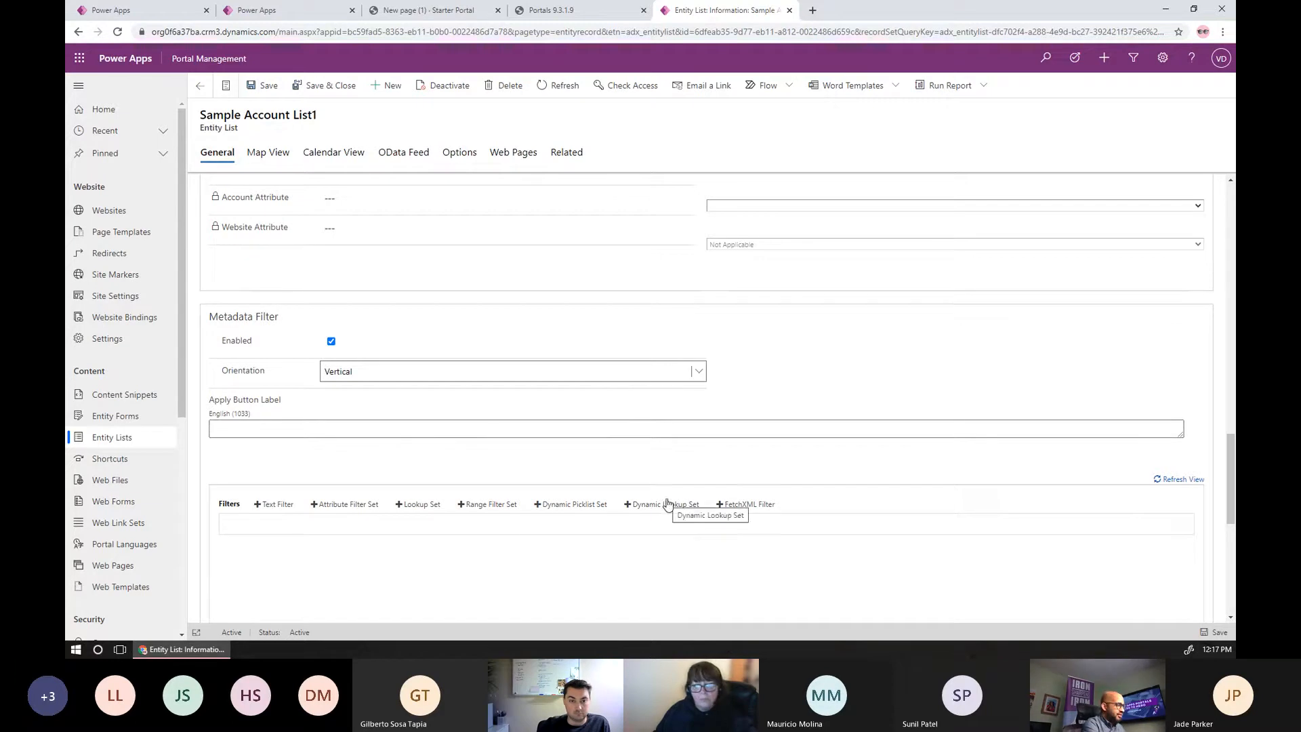
Check the Business Type column on the live page, and add a Dynamic Picklist Set filter for the Business Type attribute to the entity list
{"action": "scroll", "coordinate": [235, 530], "scroll_direction": "down", "scroll_amount": 2}
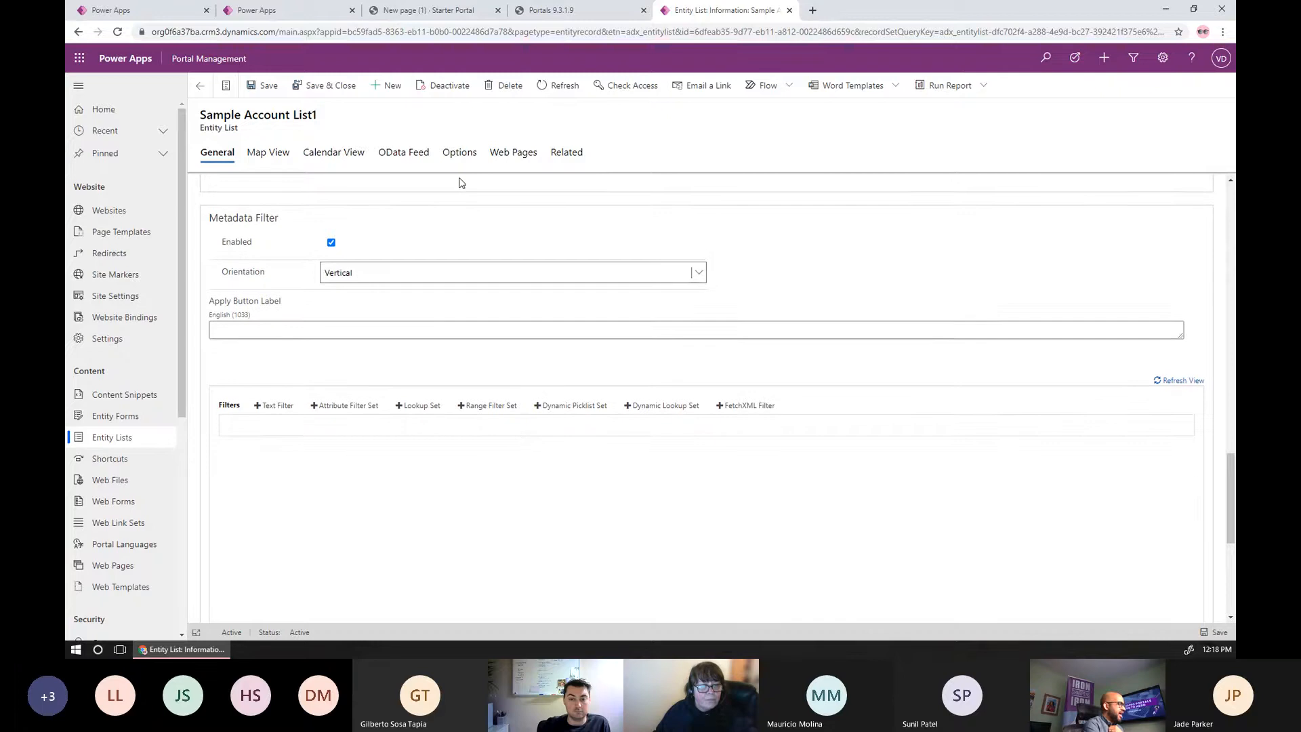
{"action": "left_click", "coordinate": [416, 14]}
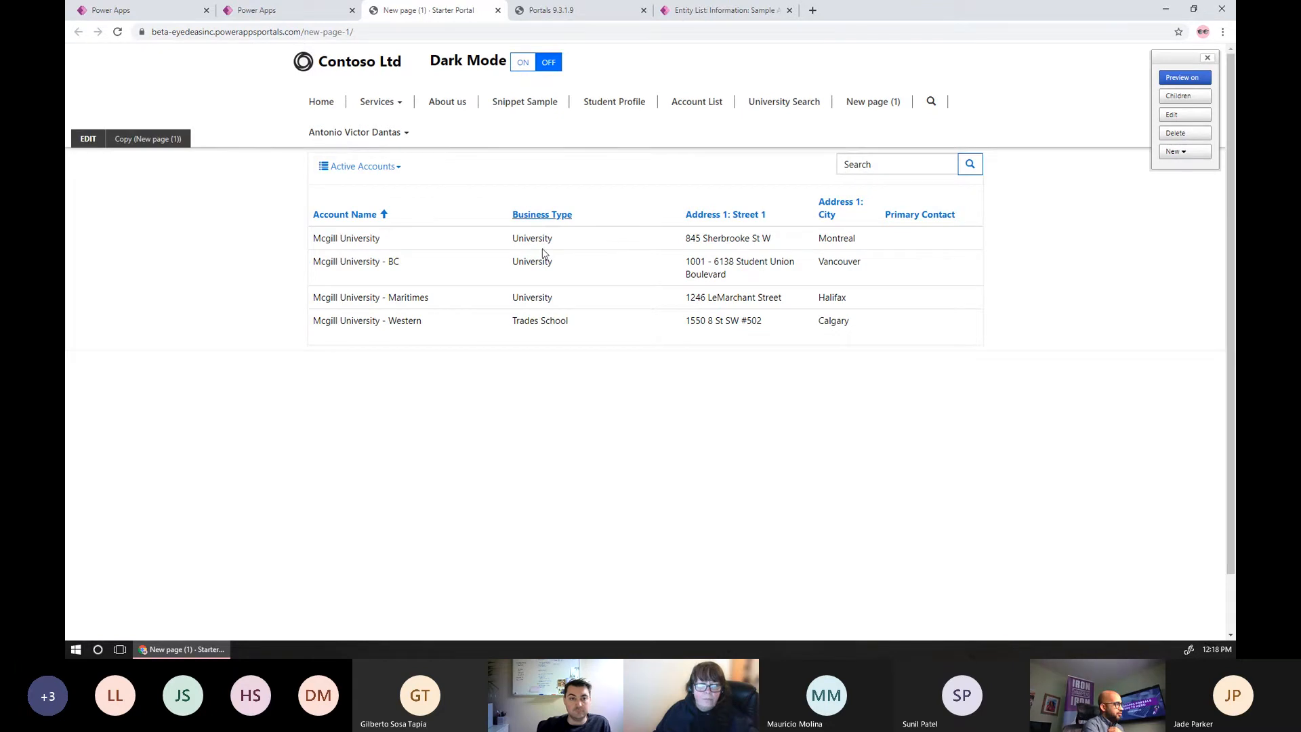
{"action": "left_click", "coordinate": [720, 12]}
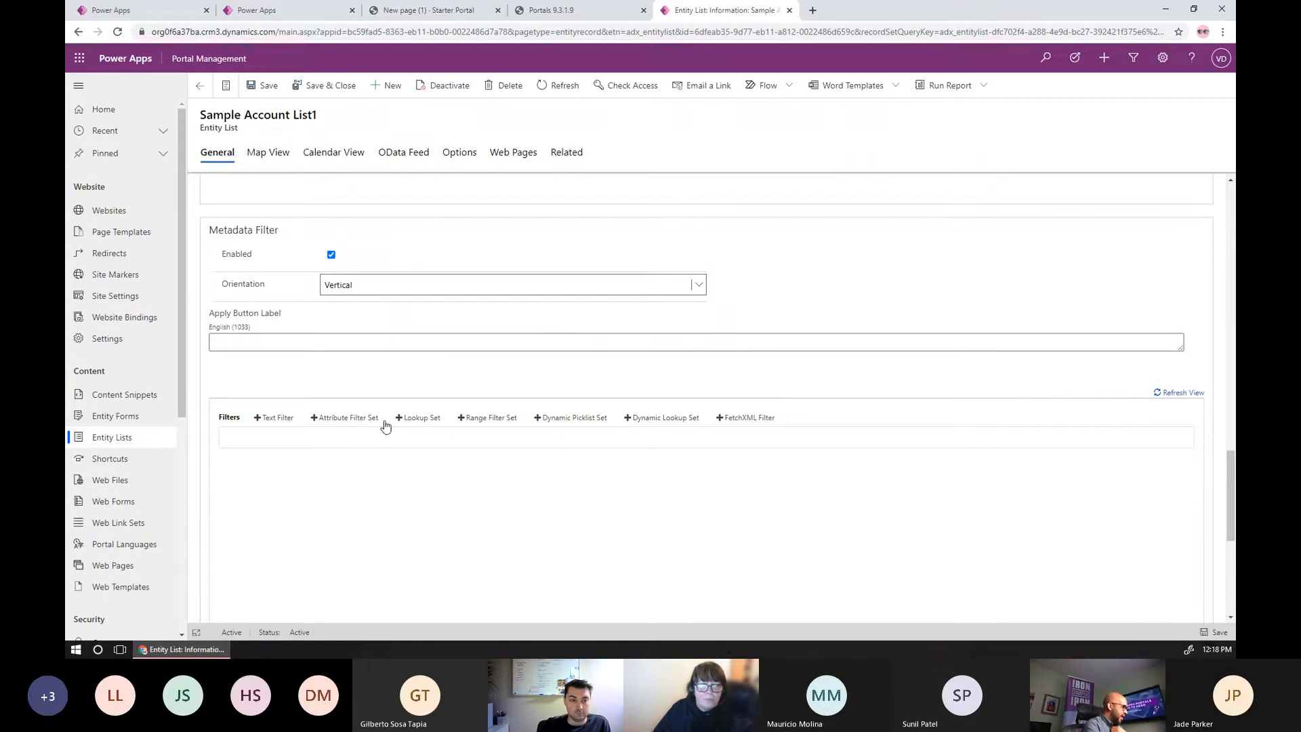
{"action": "left_click", "coordinate": [560, 420]}
{"action": "left_click", "coordinate": [492, 477]}
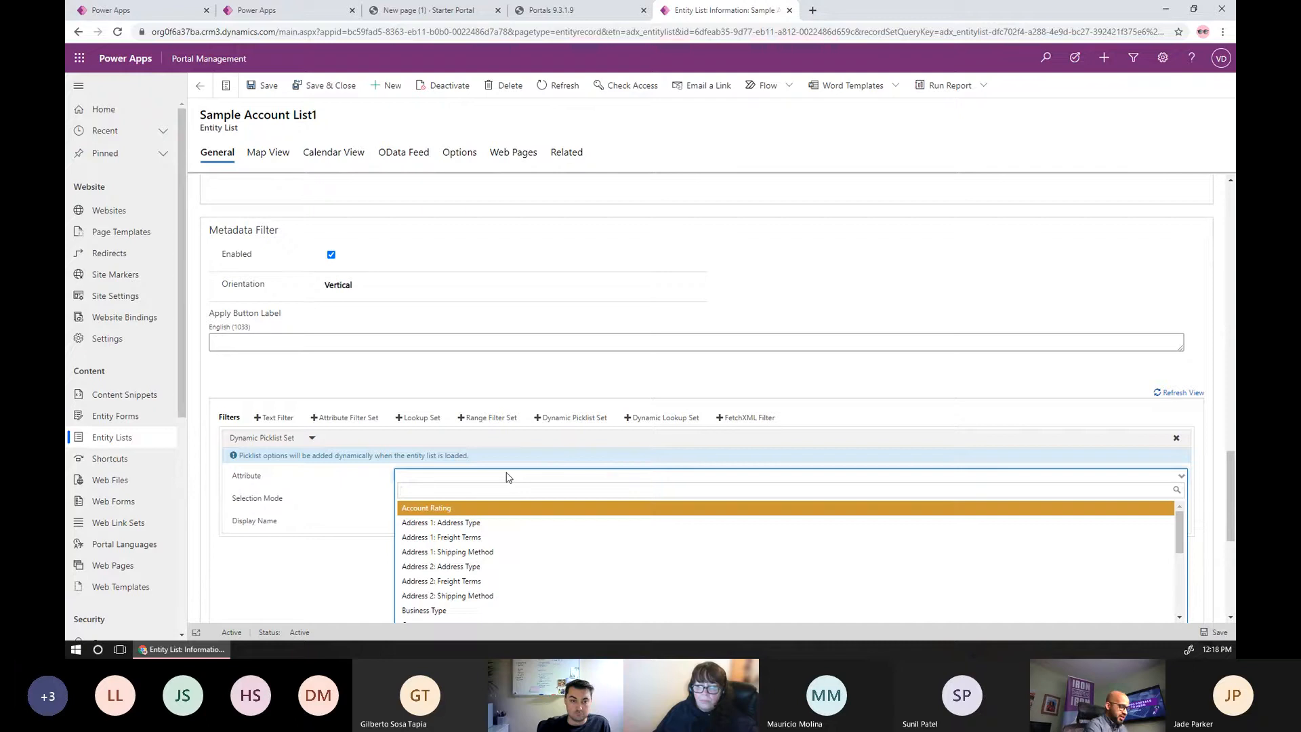
{"action": "type", "text": "business"}
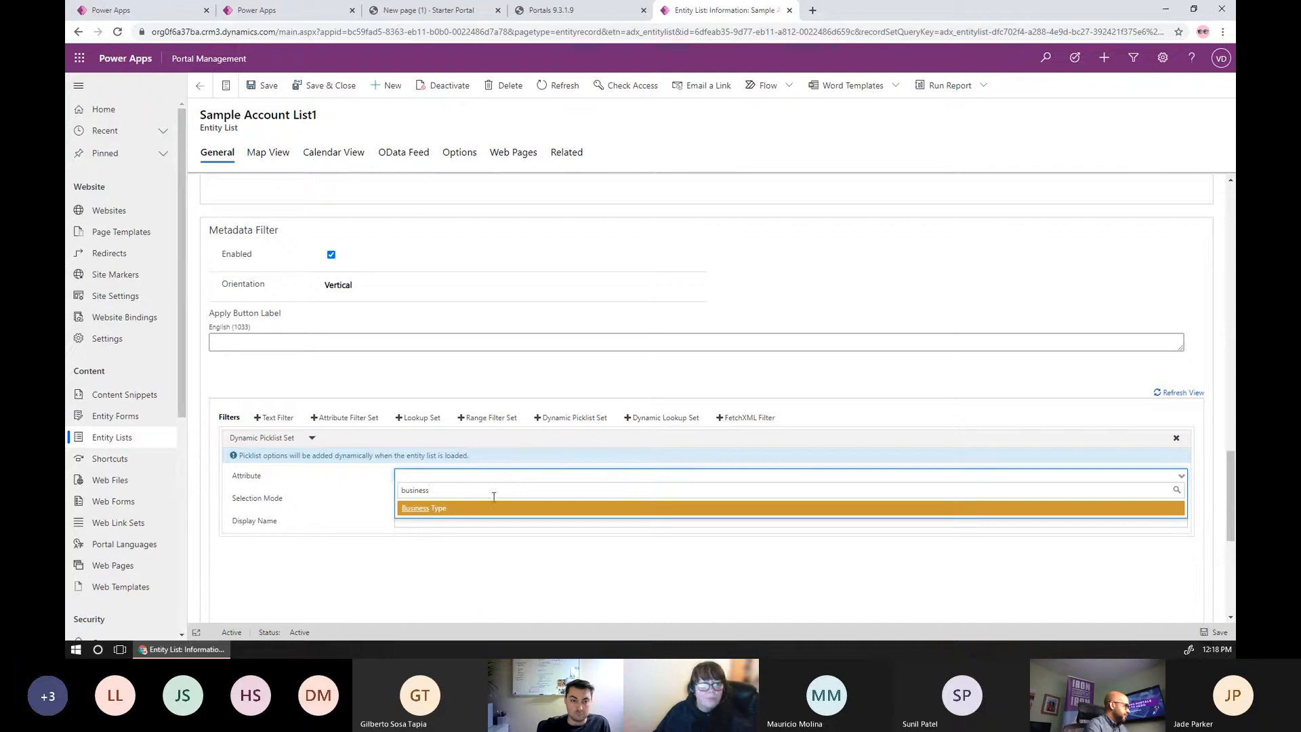
{"action": "left_click", "coordinate": [485, 509]}
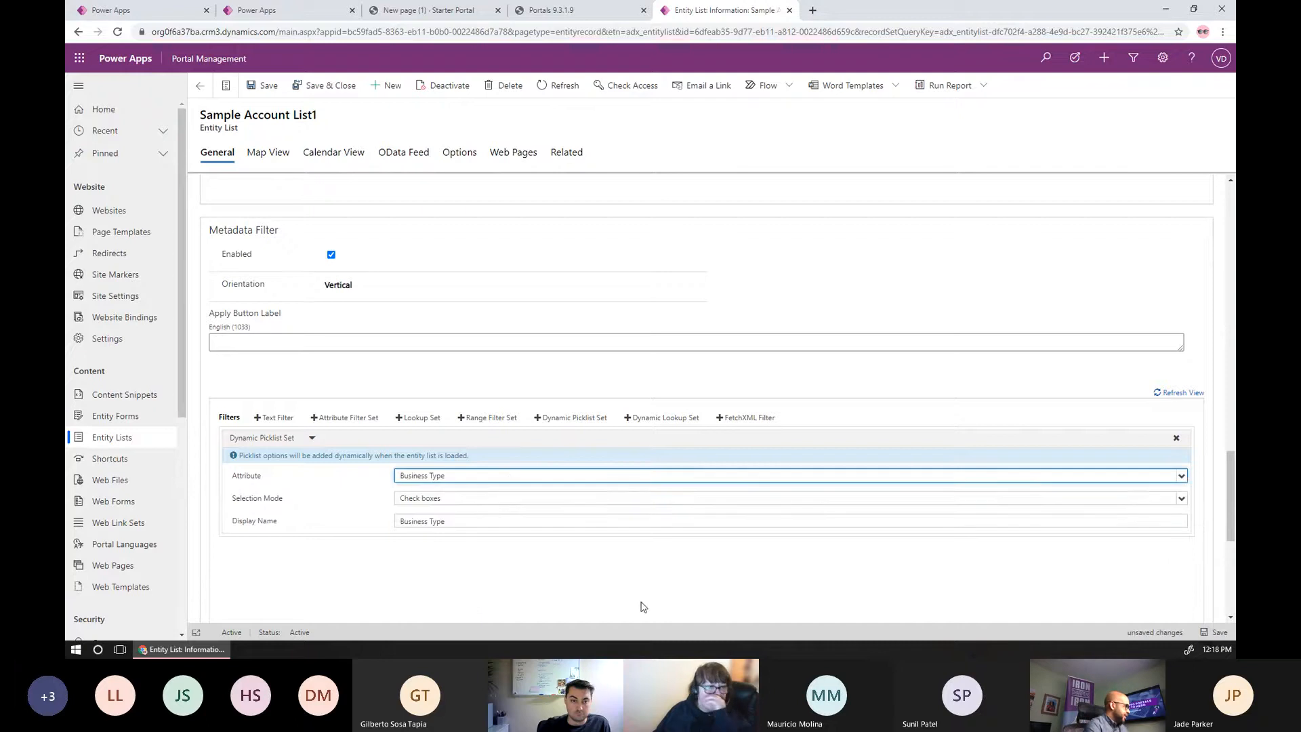
Review the picklist filter's selection modes, keeping Check boxes and the display name Business Type, and save the entity list
{"action": "left_click", "coordinate": [430, 500]}
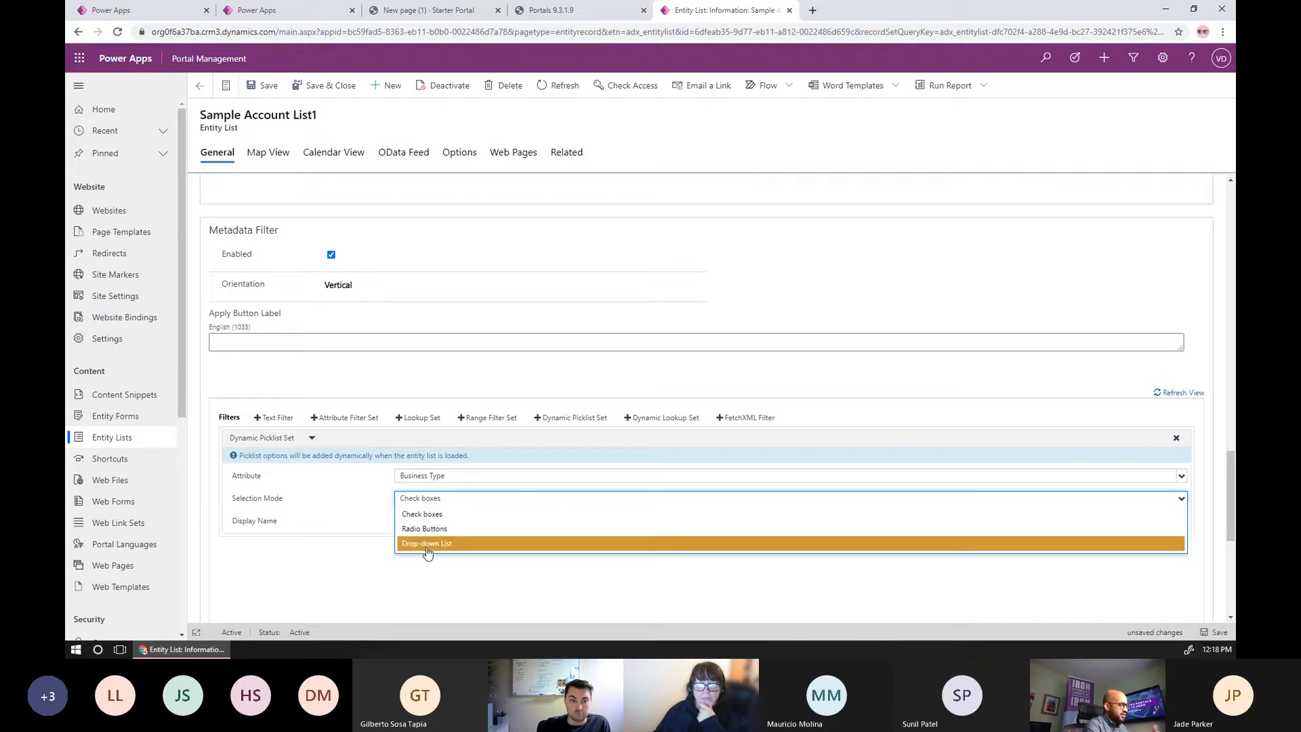
{"action": "left_click", "coordinate": [432, 501]}
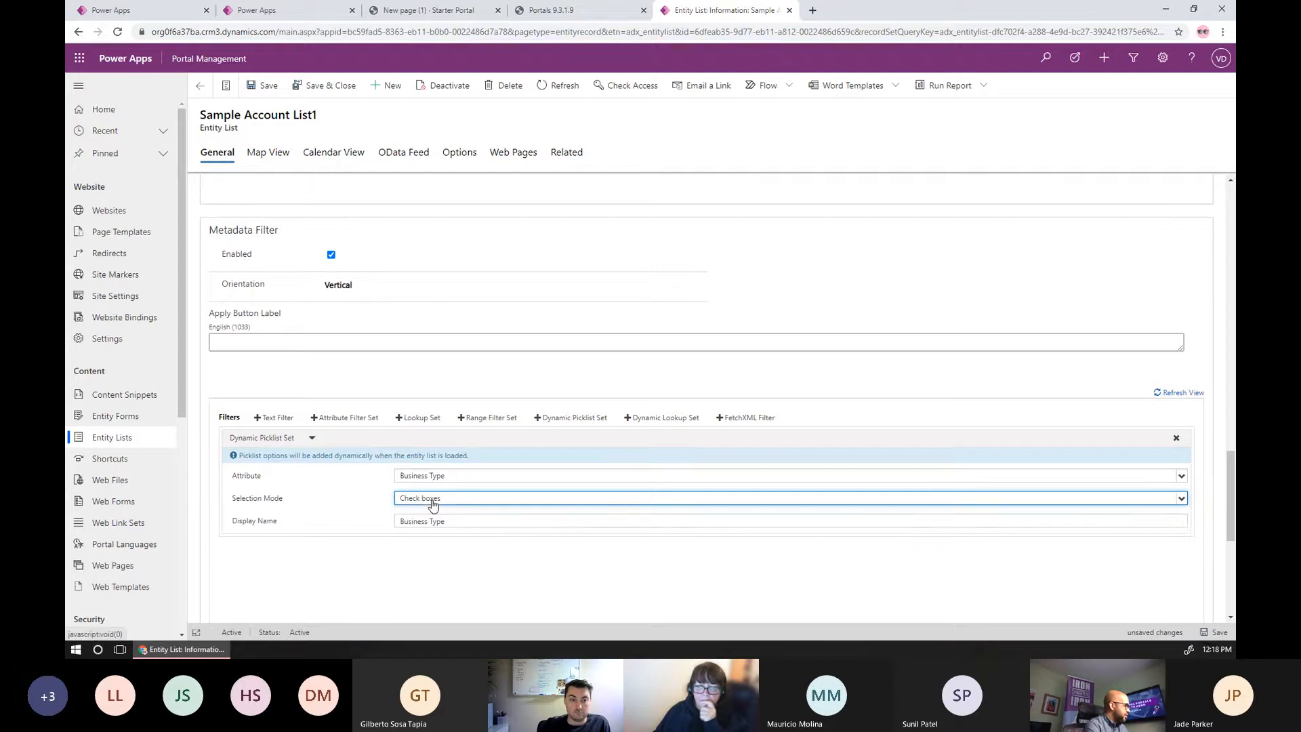
{"action": "left_click", "coordinate": [509, 522]}
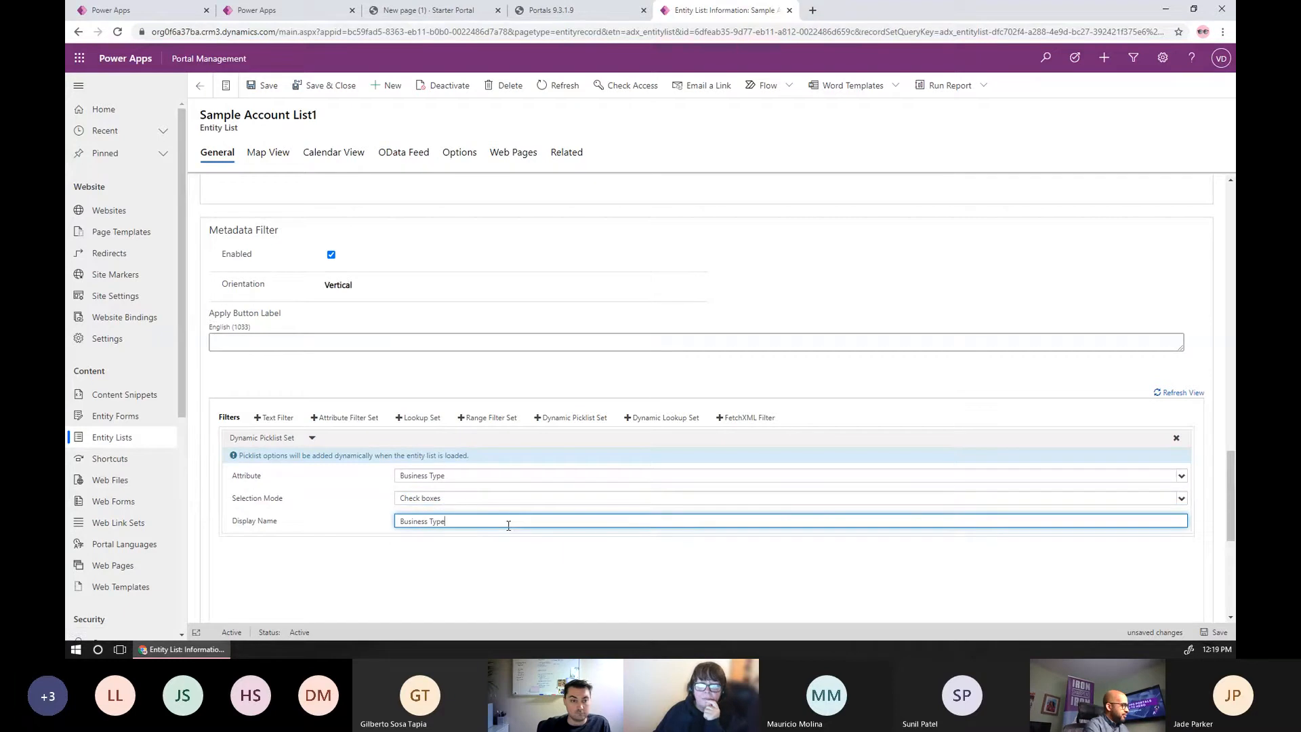
{"action": "scroll", "coordinate": [508, 525], "scroll_direction": "down", "scroll_amount": 2}
{"action": "scroll", "coordinate": [401, 415], "scroll_direction": "down", "scroll_amount": 1}
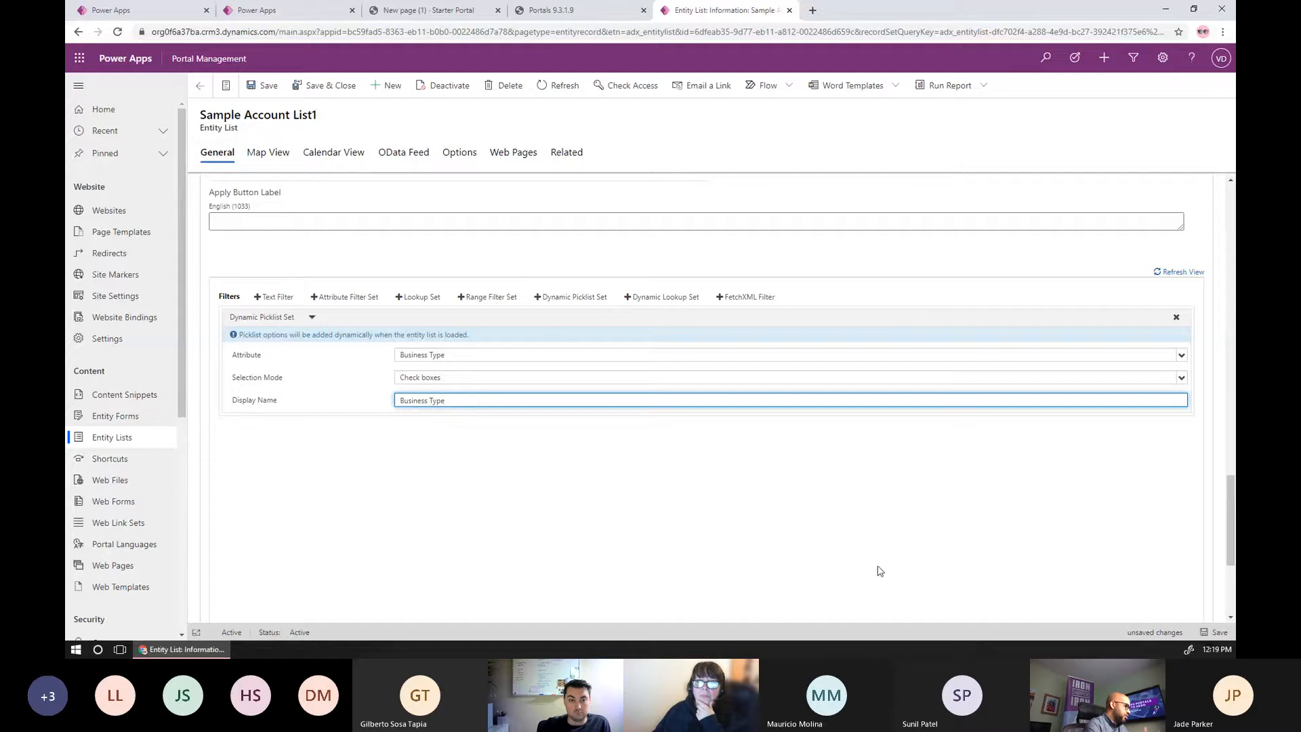
{"action": "left_click", "coordinate": [1205, 636]}
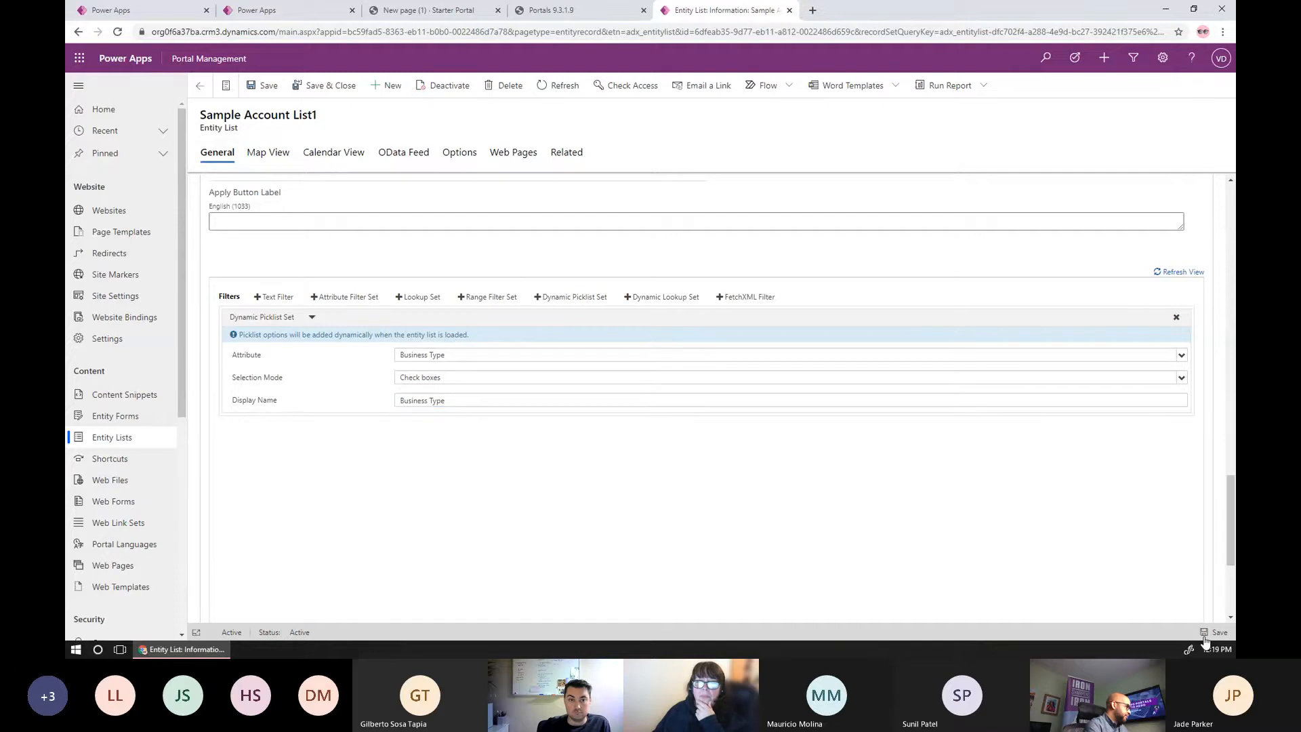
Clear the portal cache and reload the live New page (1) to check the Business Type filter
{"action": "left_click", "coordinate": [550, 10]}
{"action": "left_click", "coordinate": [345, 288]}
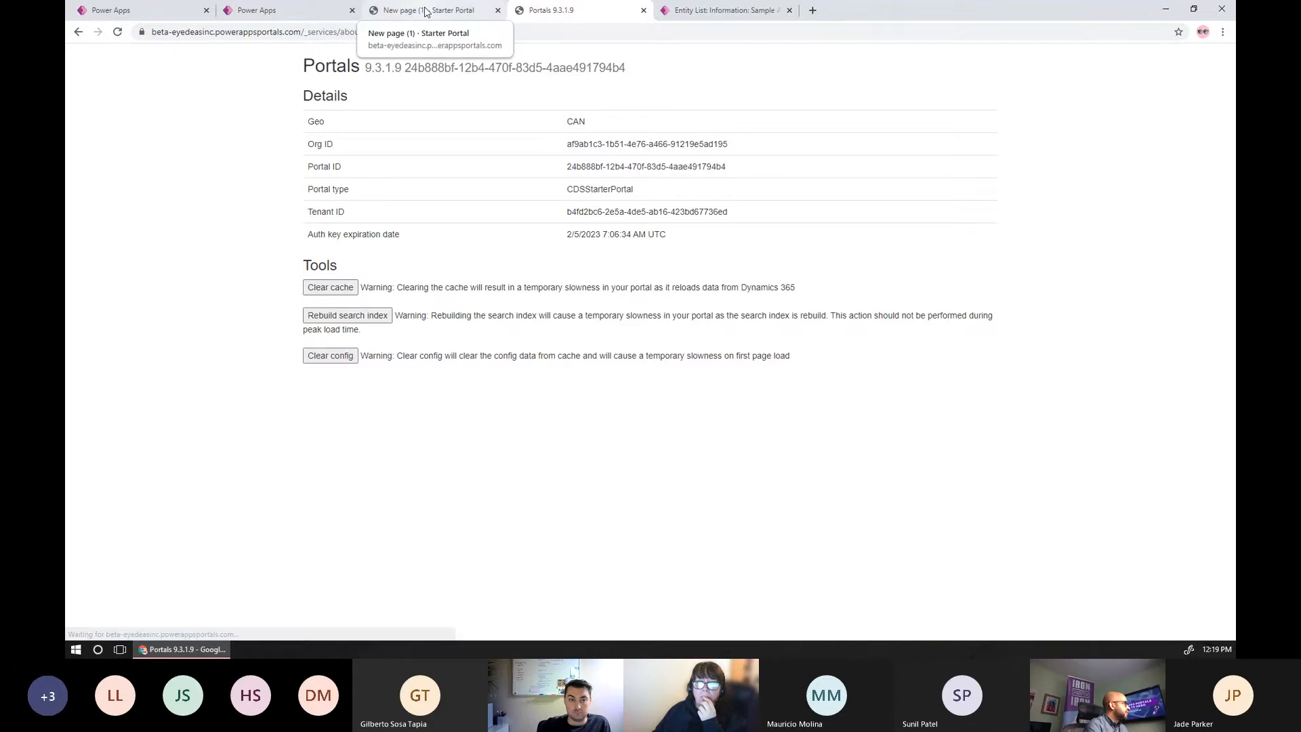
{"action": "left_click", "coordinate": [426, 11]}
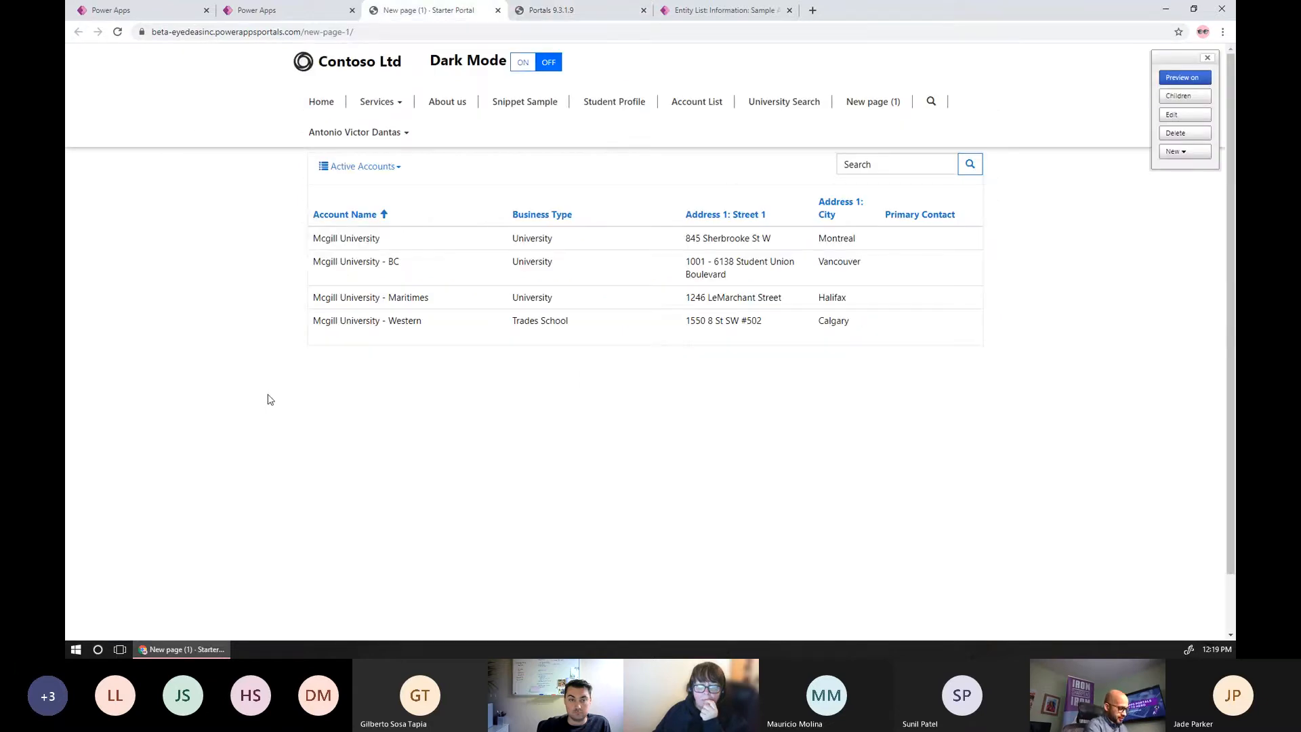
{"action": "key", "text": "F5"}
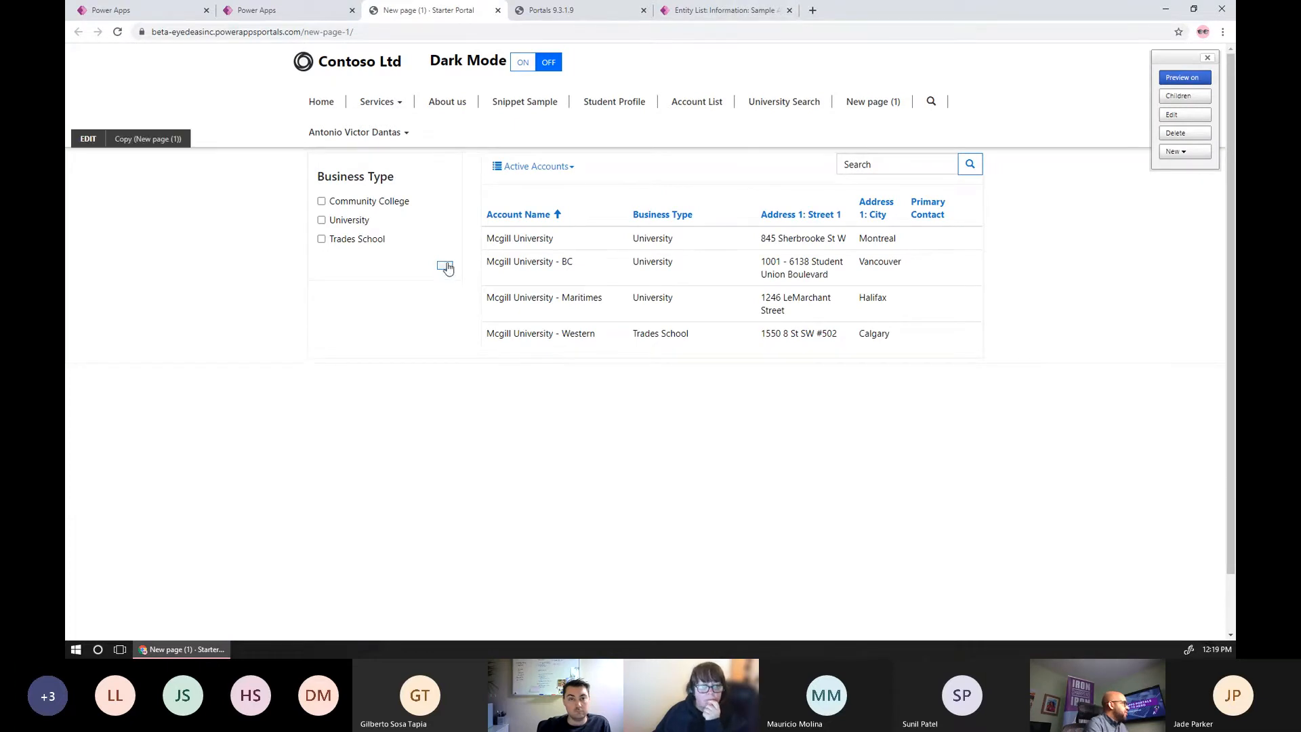
Set the metadata filter's apply button label to APPLY FILTER and save the entity list
{"action": "left_click", "coordinate": [747, 15]}
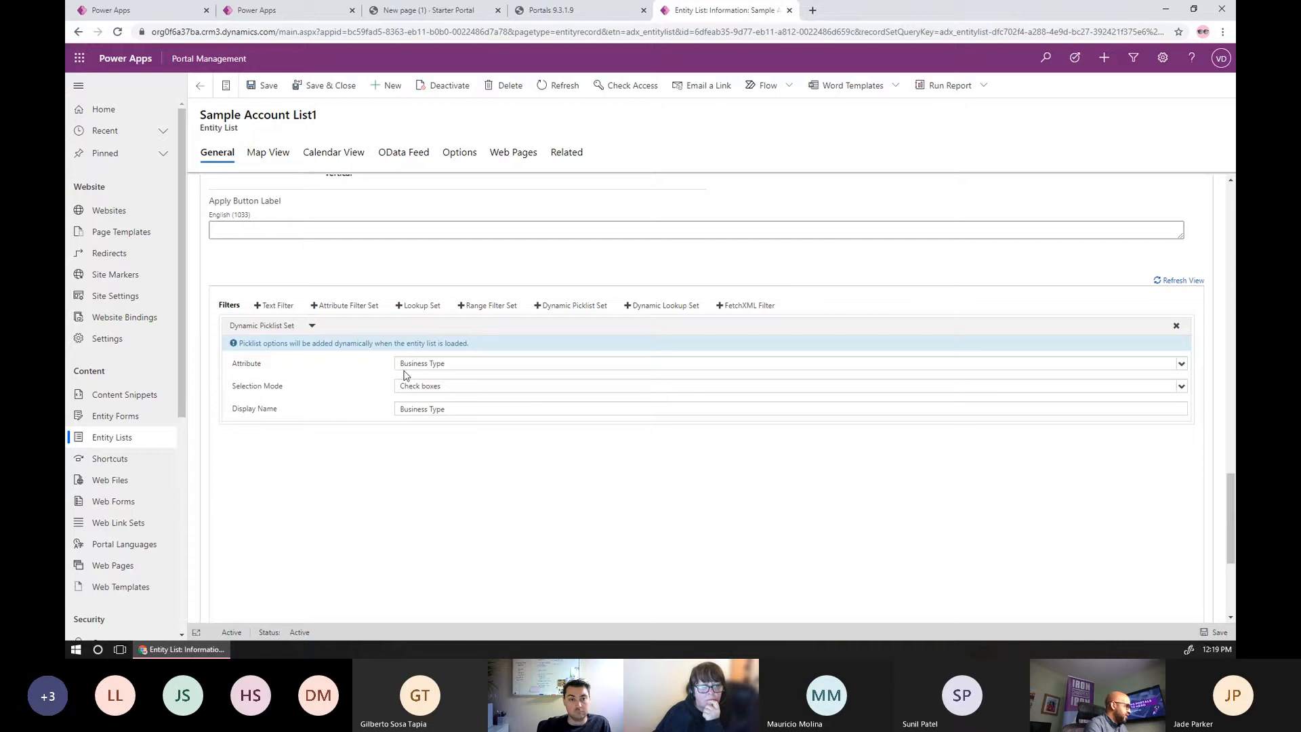
{"action": "scroll", "coordinate": [405, 375], "scroll_direction": "up", "scroll_amount": 2}
{"action": "left_click", "coordinate": [261, 388]}
{"action": "type", "text": "APPLY FILTER"}
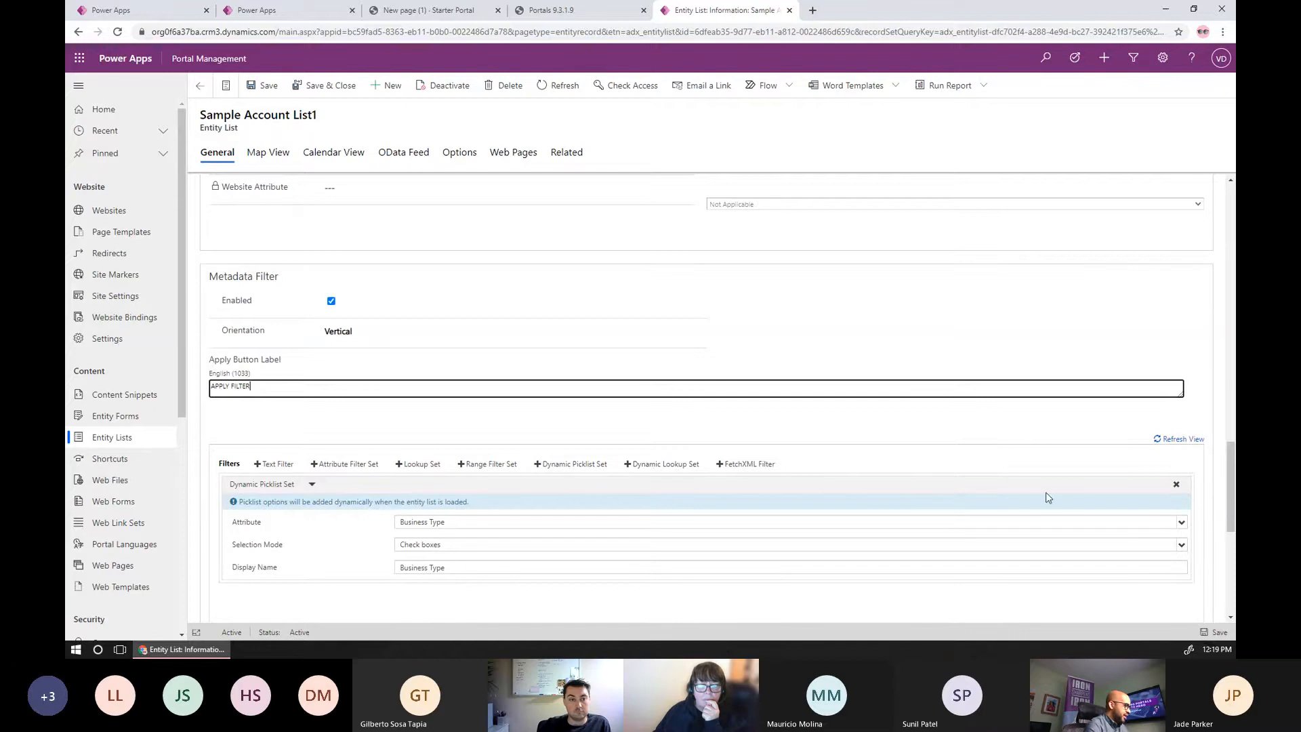
{"action": "left_click", "coordinate": [1210, 637]}
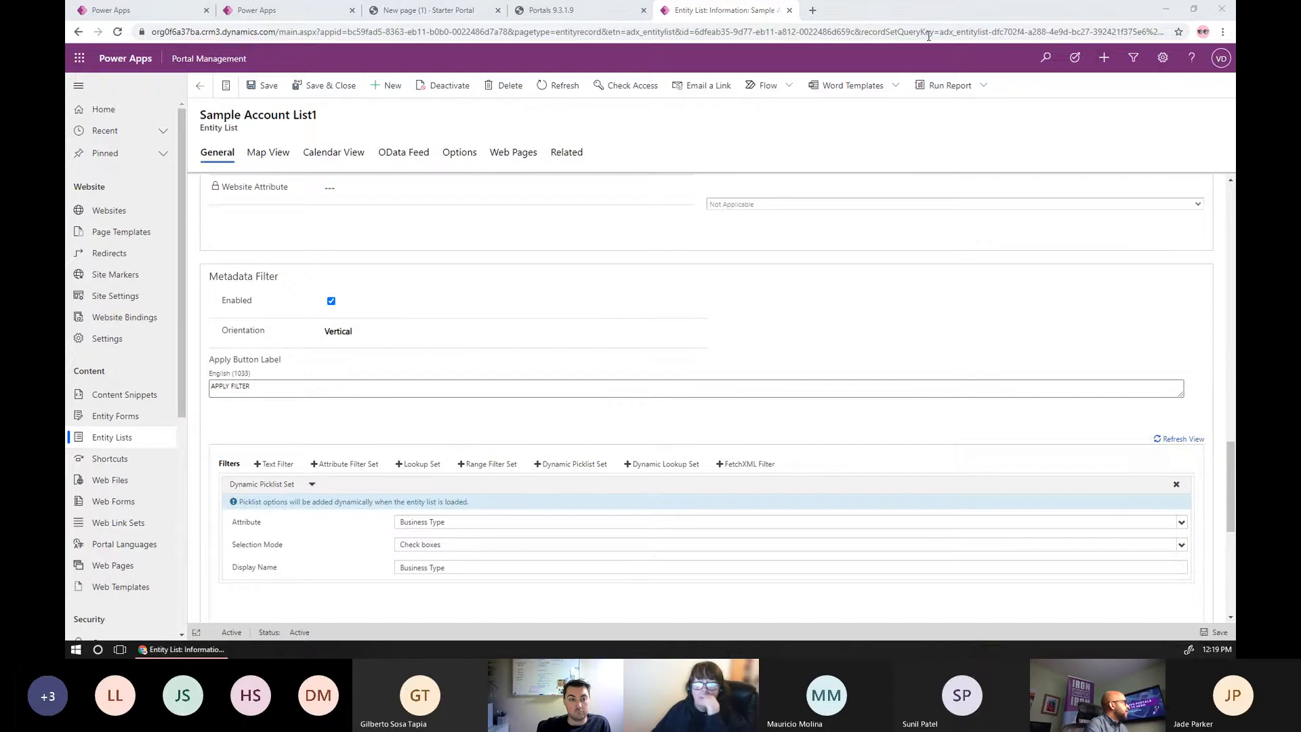
Clear the portal cache again and reload the live page to check the filter's button label
{"action": "left_click", "coordinate": [551, 10]}
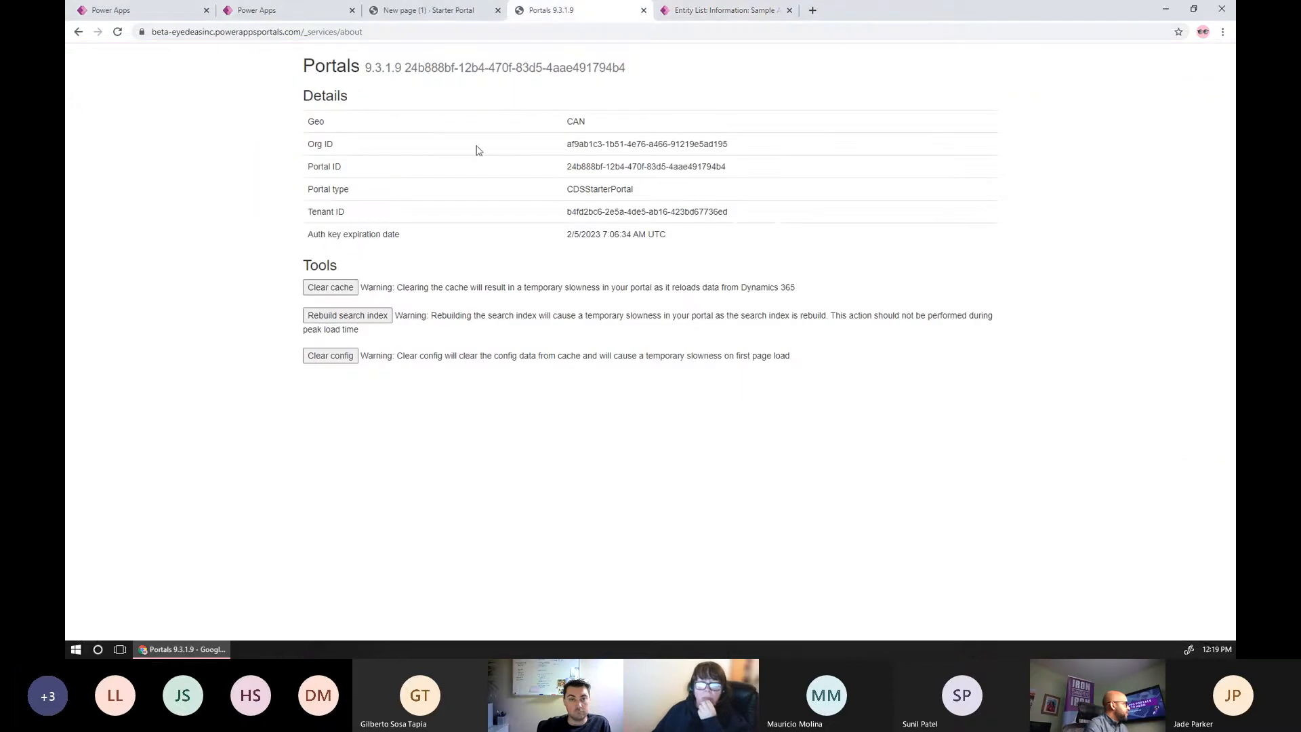
{"action": "left_click", "coordinate": [344, 291]}
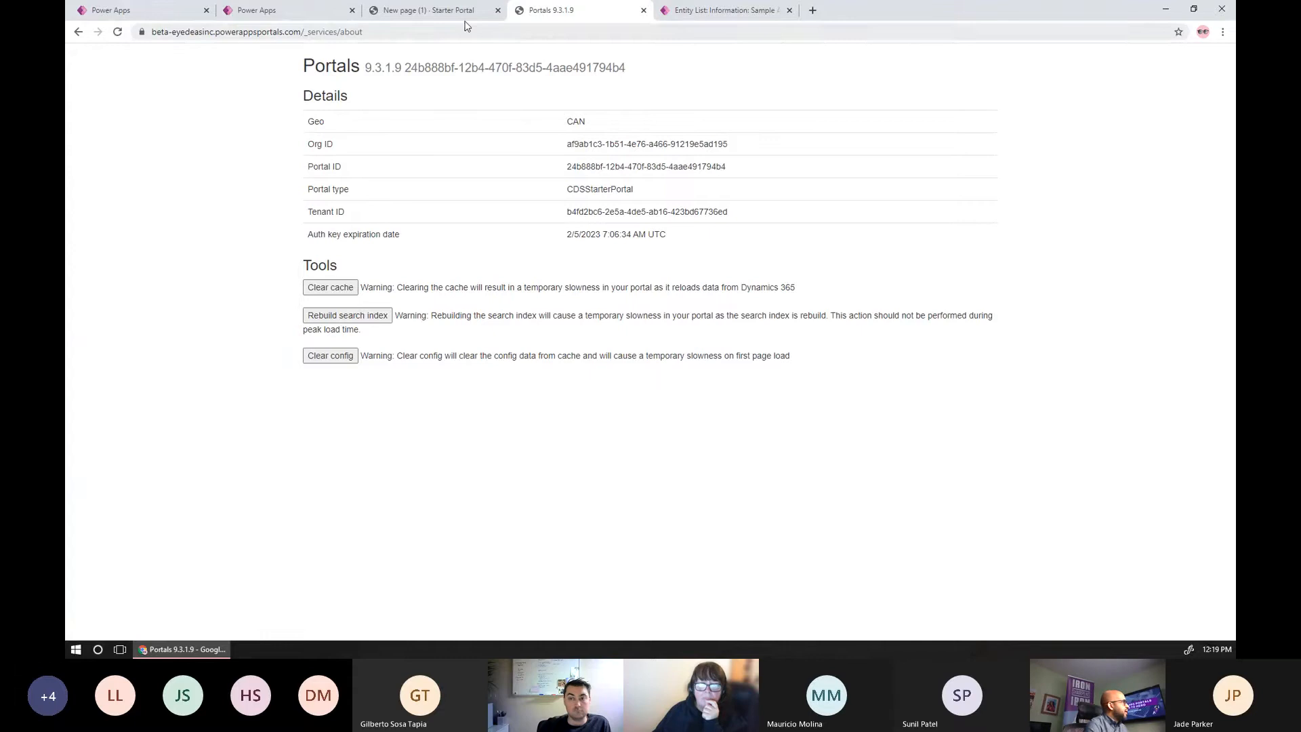
{"action": "left_click", "coordinate": [448, 11]}
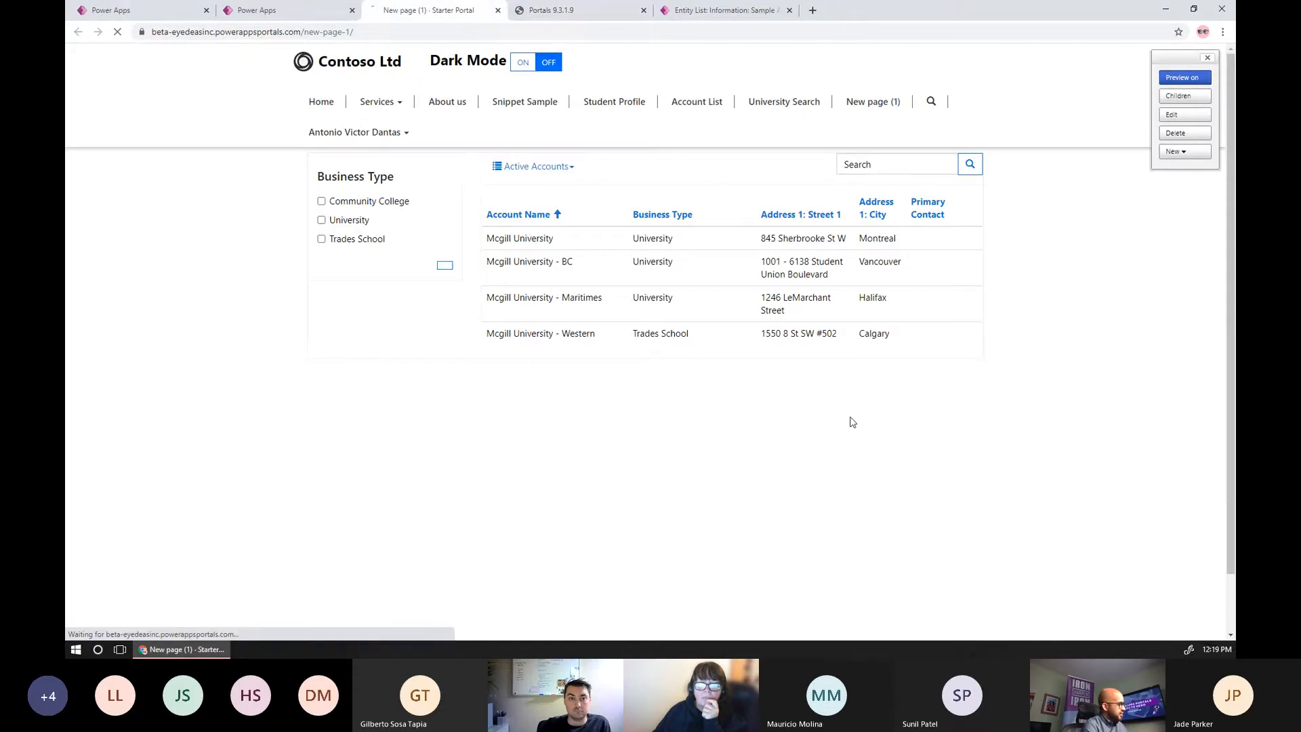
{"action": "key", "text": "F5"}
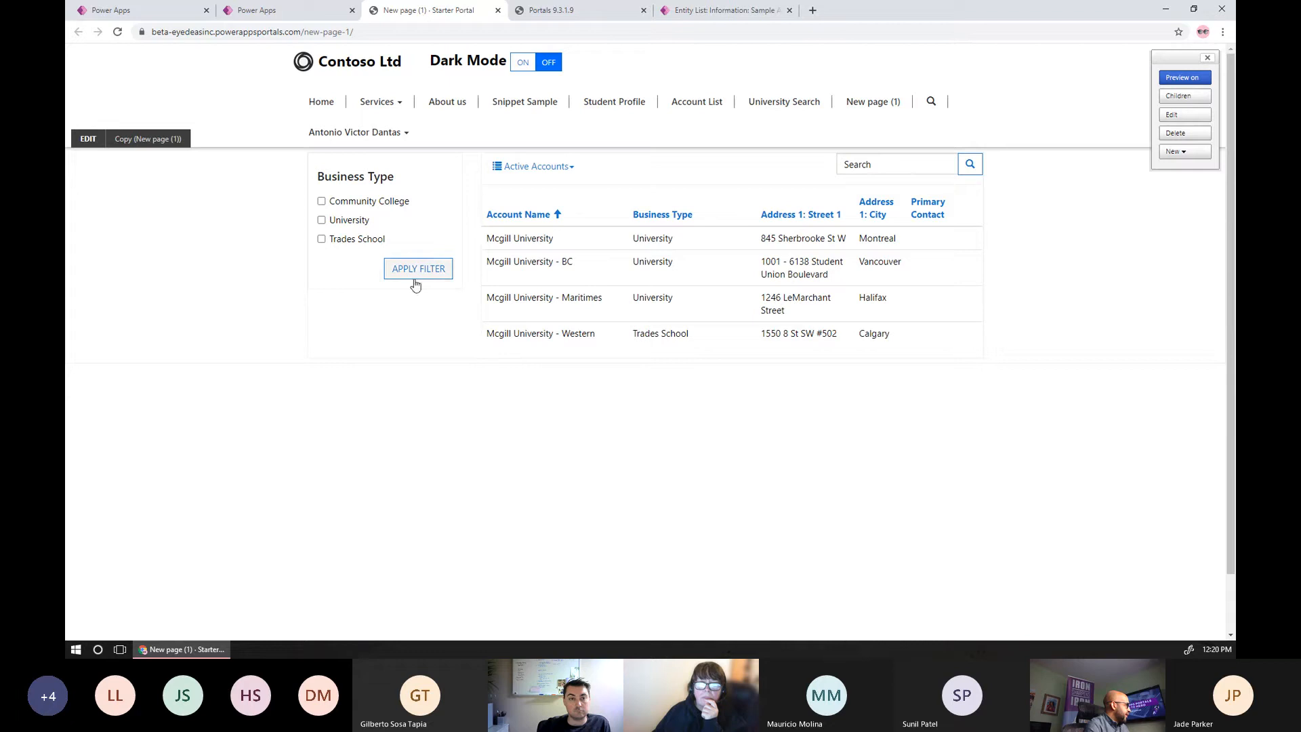
Test the live account list's Business Type filter with University, Community College and Trades School in turn, clearing each selection after use
{"action": "left_click", "coordinate": [321, 220]}
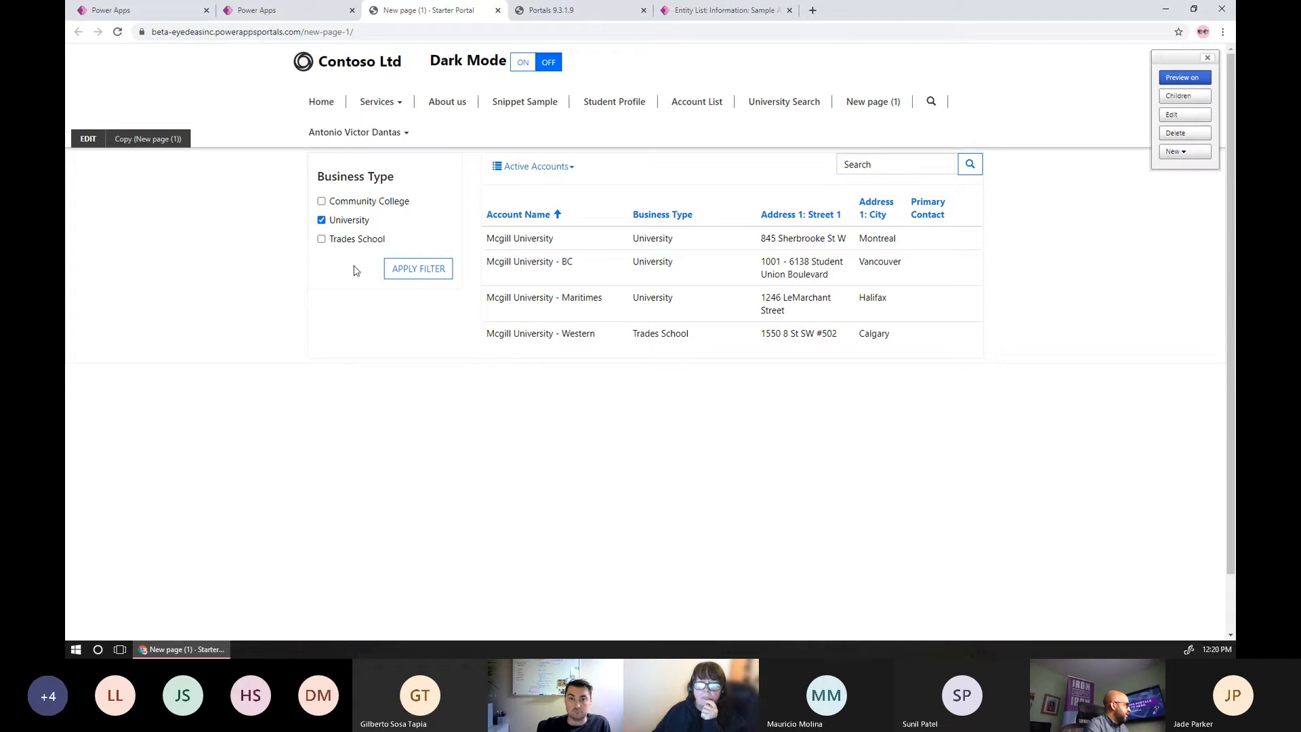
{"action": "left_click", "coordinate": [409, 268]}
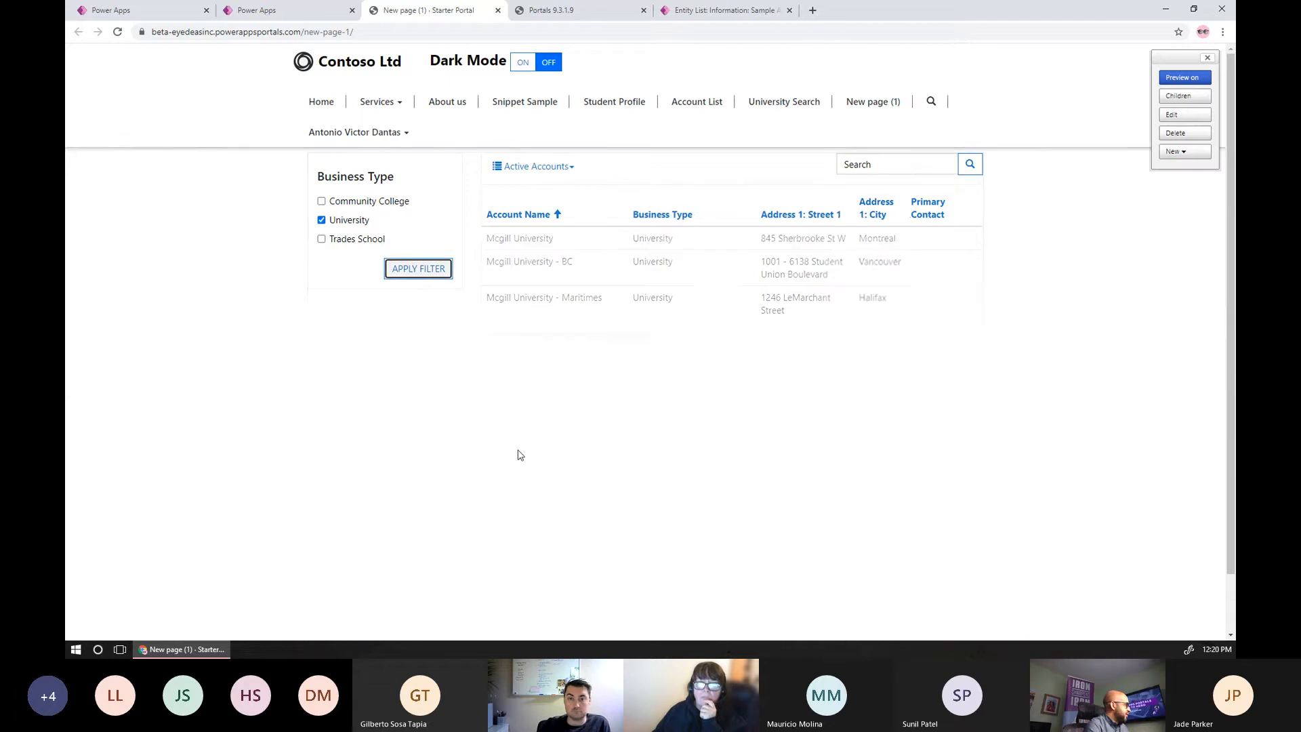
{"action": "left_click", "coordinate": [321, 219]}
{"action": "left_click", "coordinate": [321, 201]}
{"action": "left_click", "coordinate": [405, 267]}
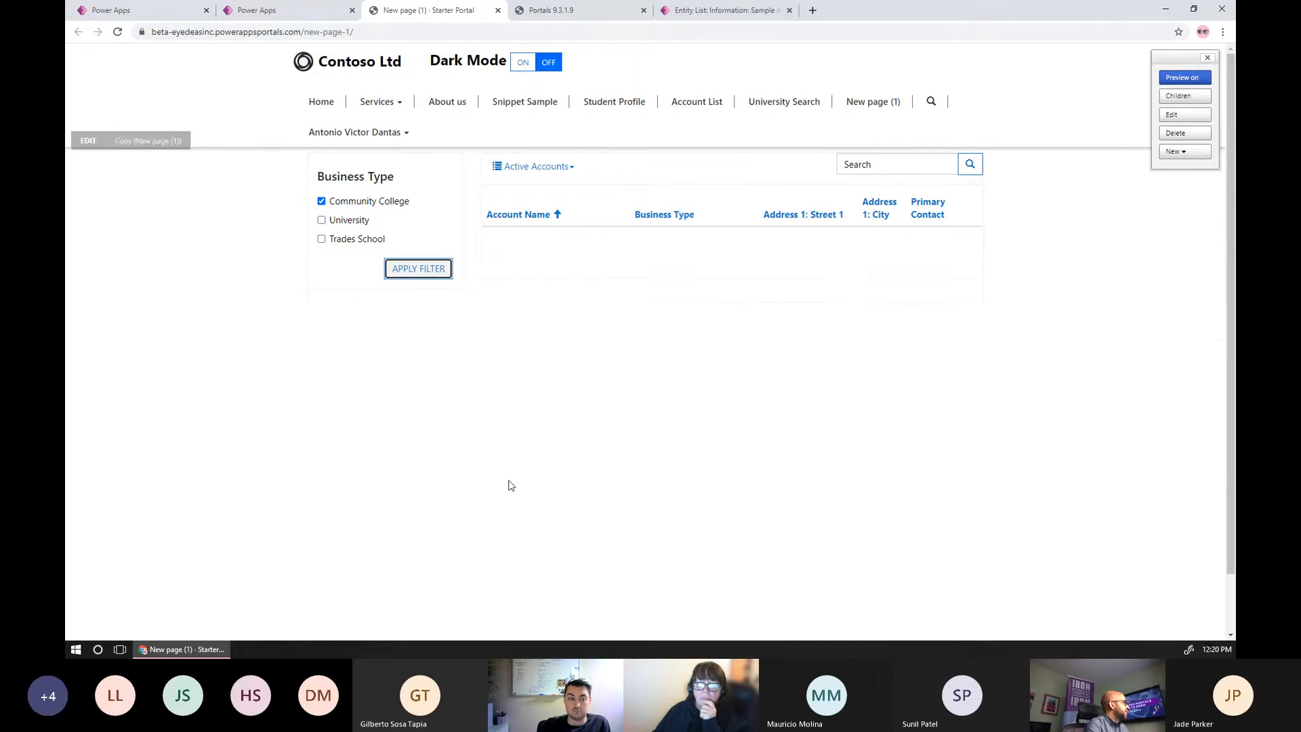
{"action": "left_click", "coordinate": [323, 203]}
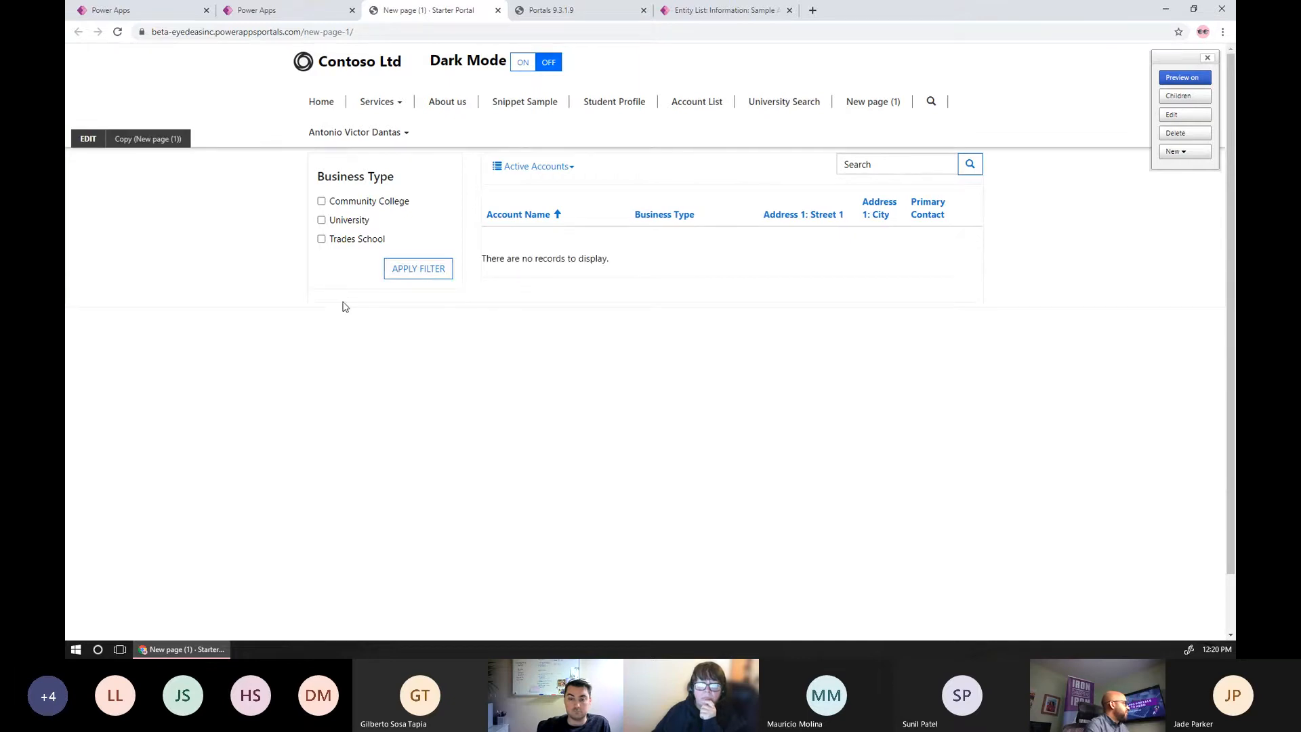
{"action": "left_click", "coordinate": [322, 241]}
{"action": "left_click", "coordinate": [413, 272]}
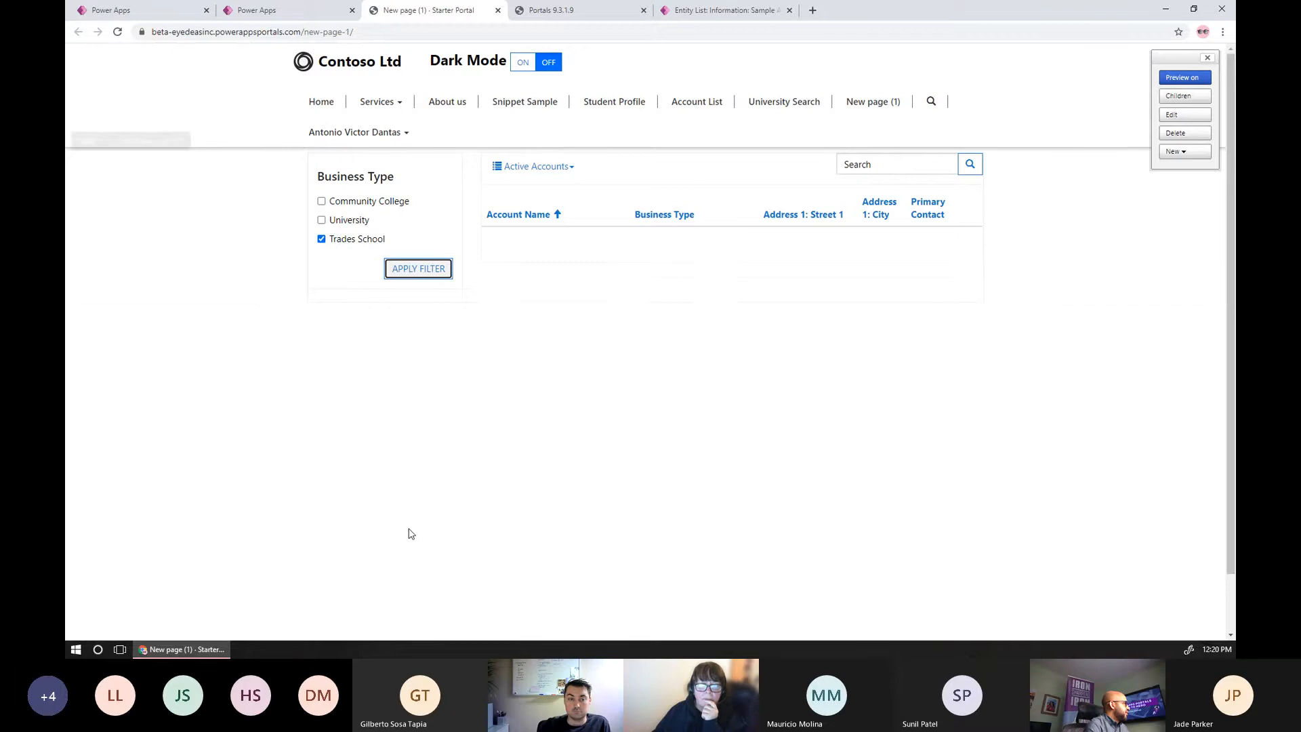
{"action": "left_click", "coordinate": [322, 239]}
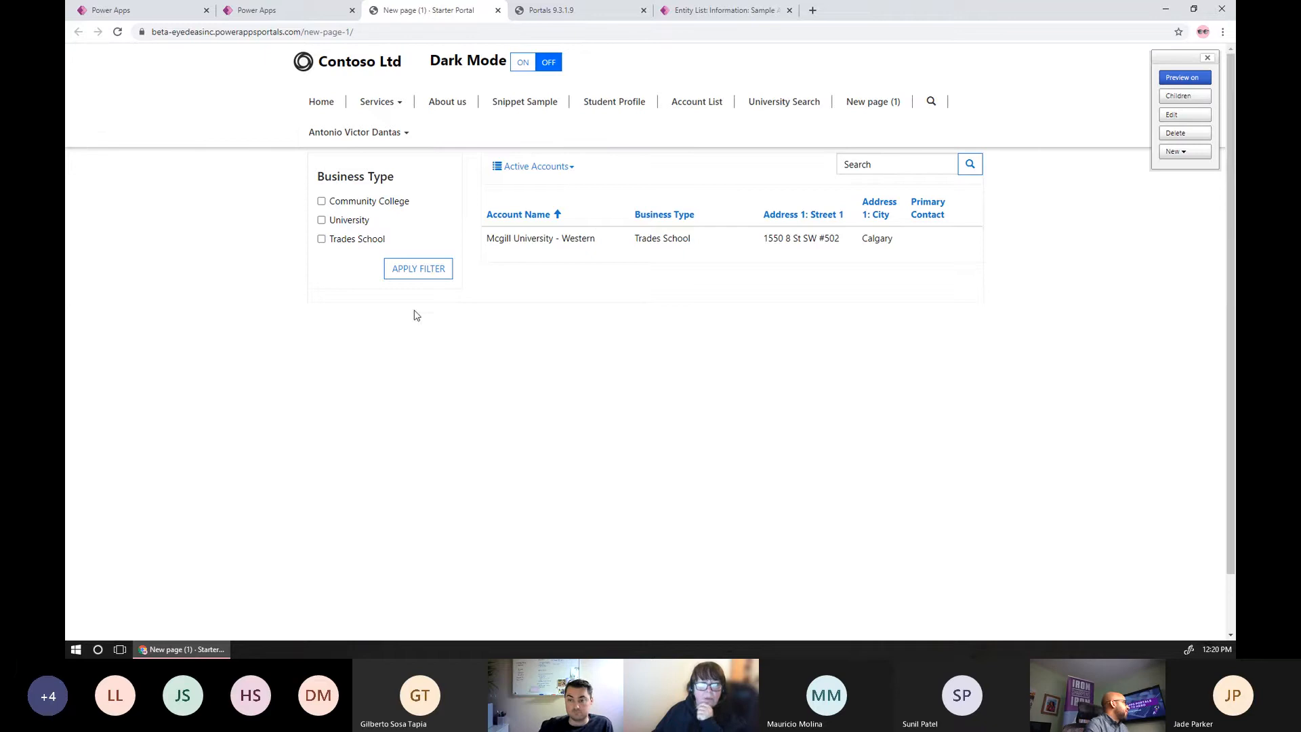
Return to the entity list record and examine its Map View field mappings, available latitude and infobox title fields, and map settings
{"action": "left_click", "coordinate": [724, 10]}
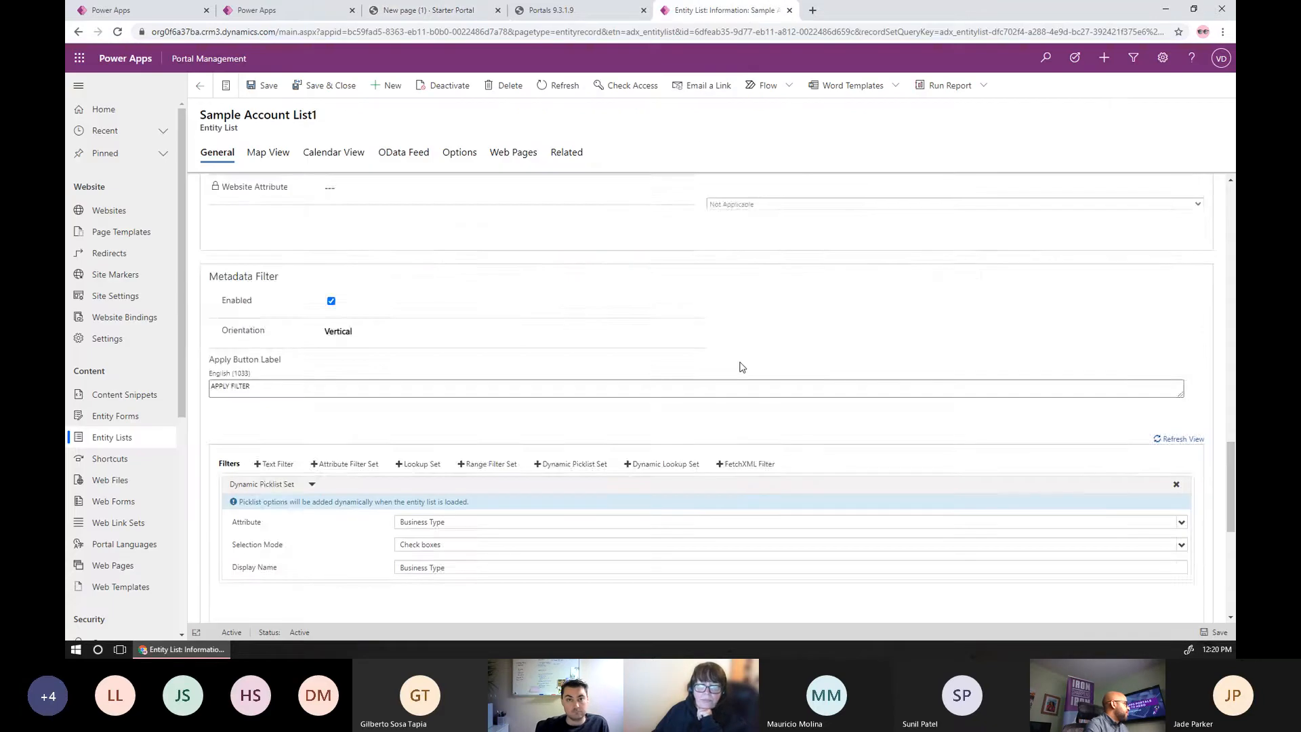
{"action": "scroll", "coordinate": [739, 366], "scroll_direction": "down", "scroll_amount": 3}
{"action": "scroll", "coordinate": [741, 366], "scroll_direction": "down", "scroll_amount": 5}
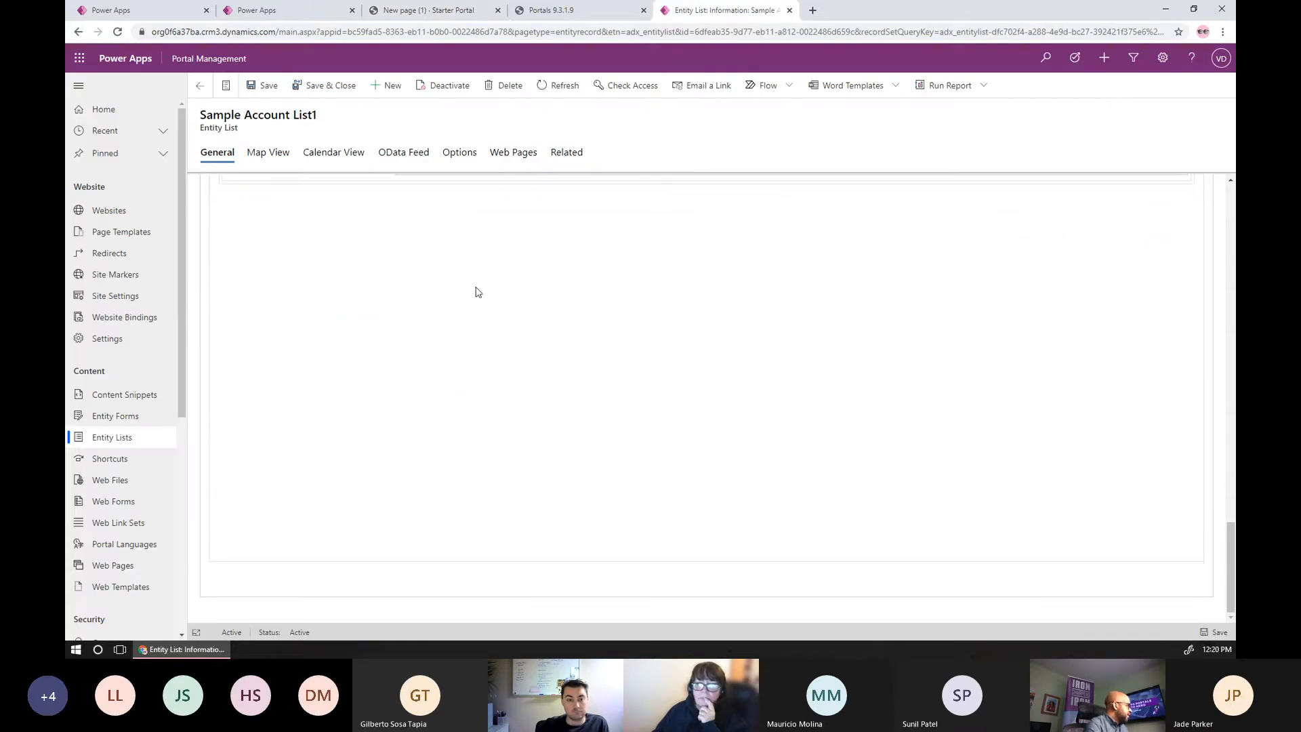
{"action": "left_click", "coordinate": [274, 155]}
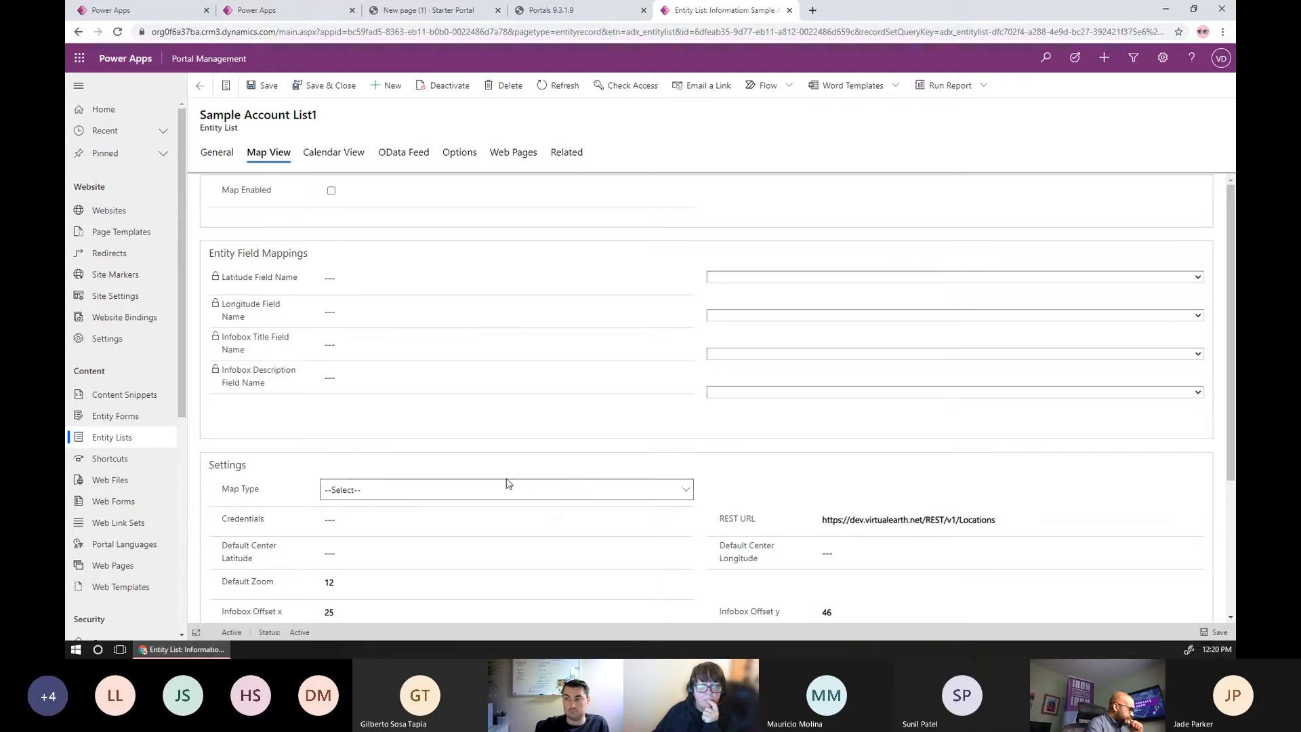
{"action": "scroll", "coordinate": [552, 511], "scroll_direction": "down", "scroll_amount": 2}
{"action": "scroll", "coordinate": [553, 511], "scroll_direction": "up", "scroll_amount": 2}
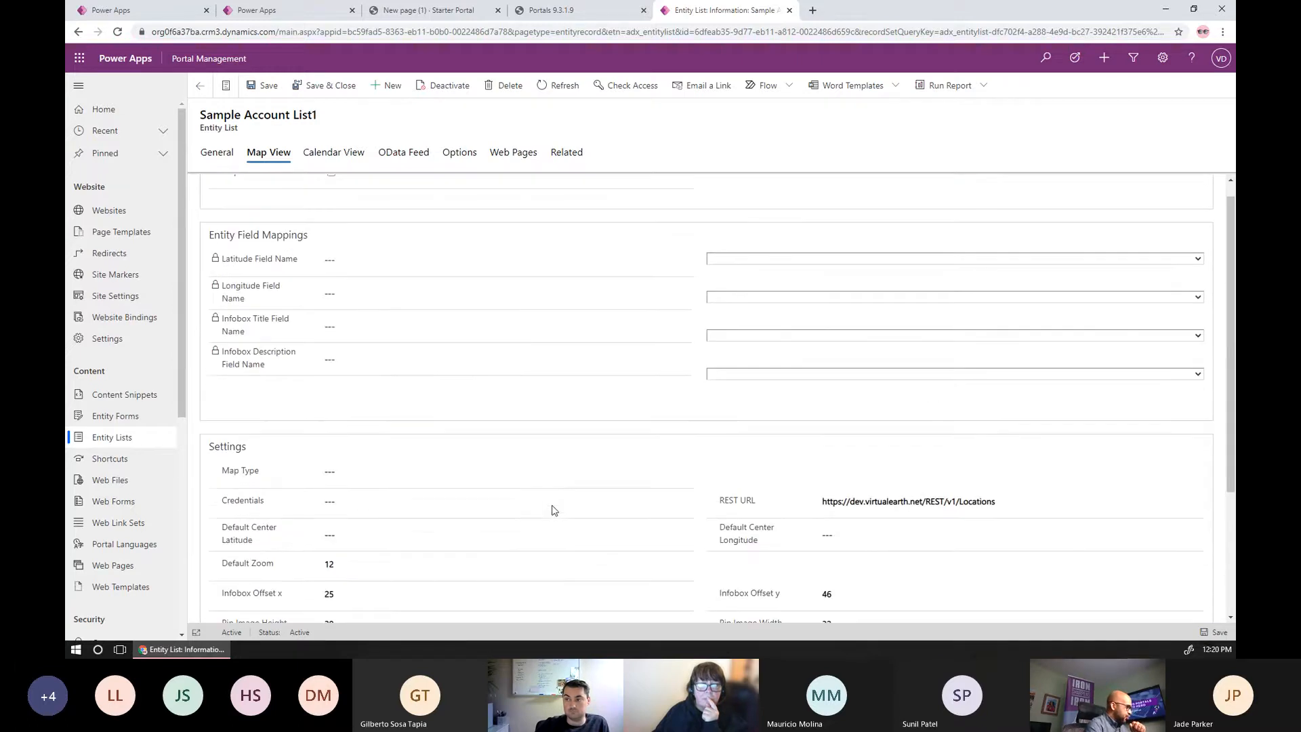
{"action": "left_click", "coordinate": [815, 260]}
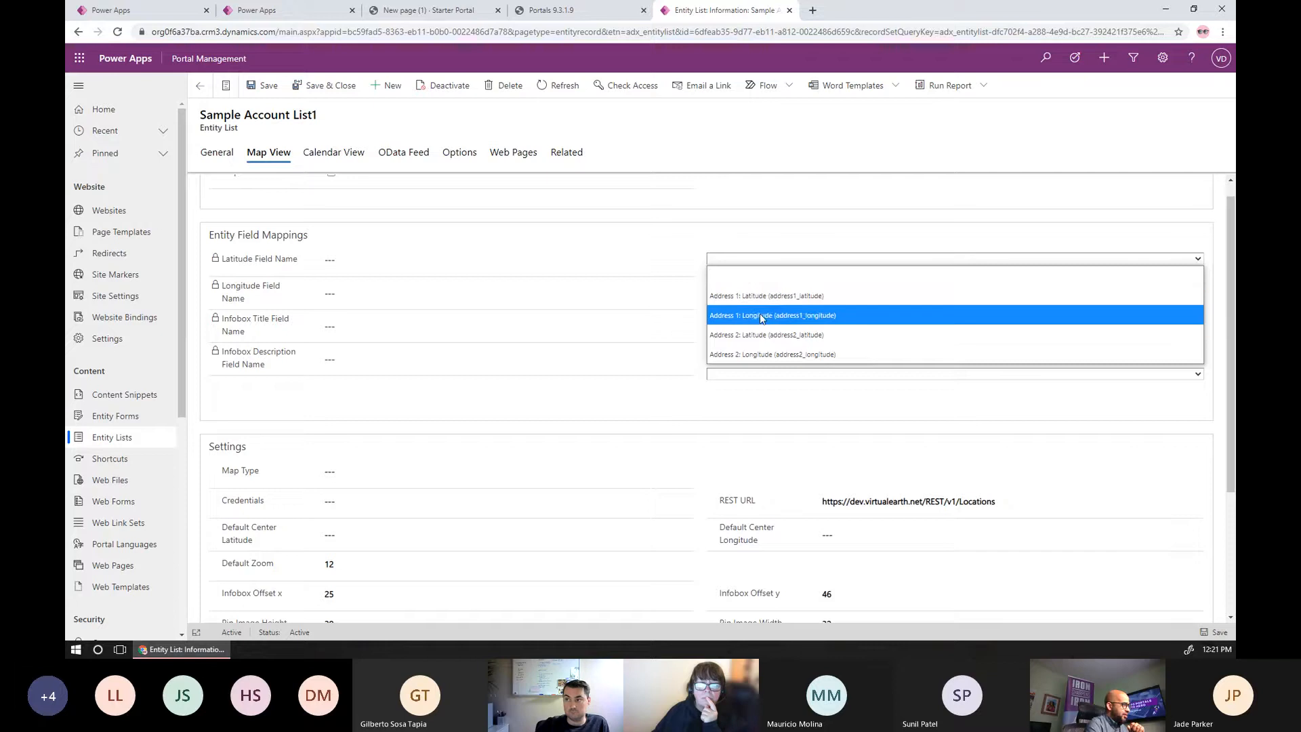
{"action": "left_click", "coordinate": [793, 213]}
{"action": "left_click", "coordinate": [730, 336]}
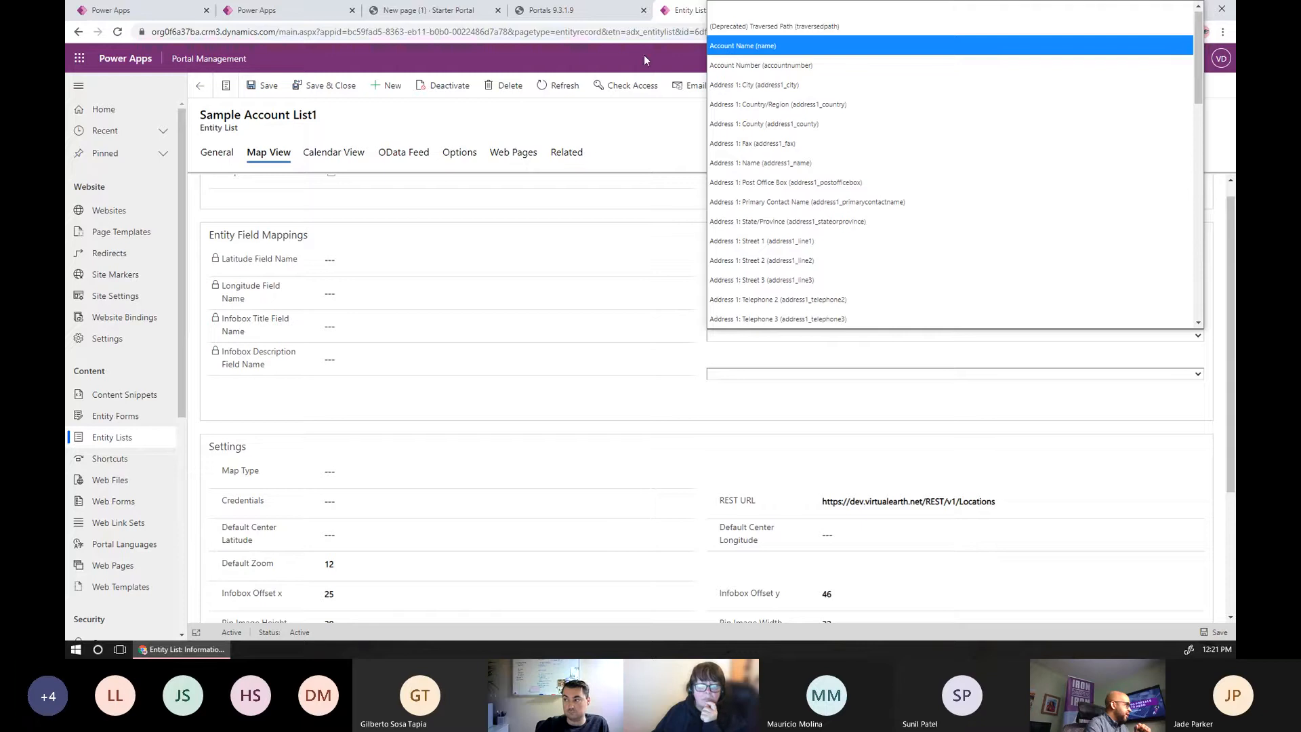
{"action": "left_click", "coordinate": [588, 429]}
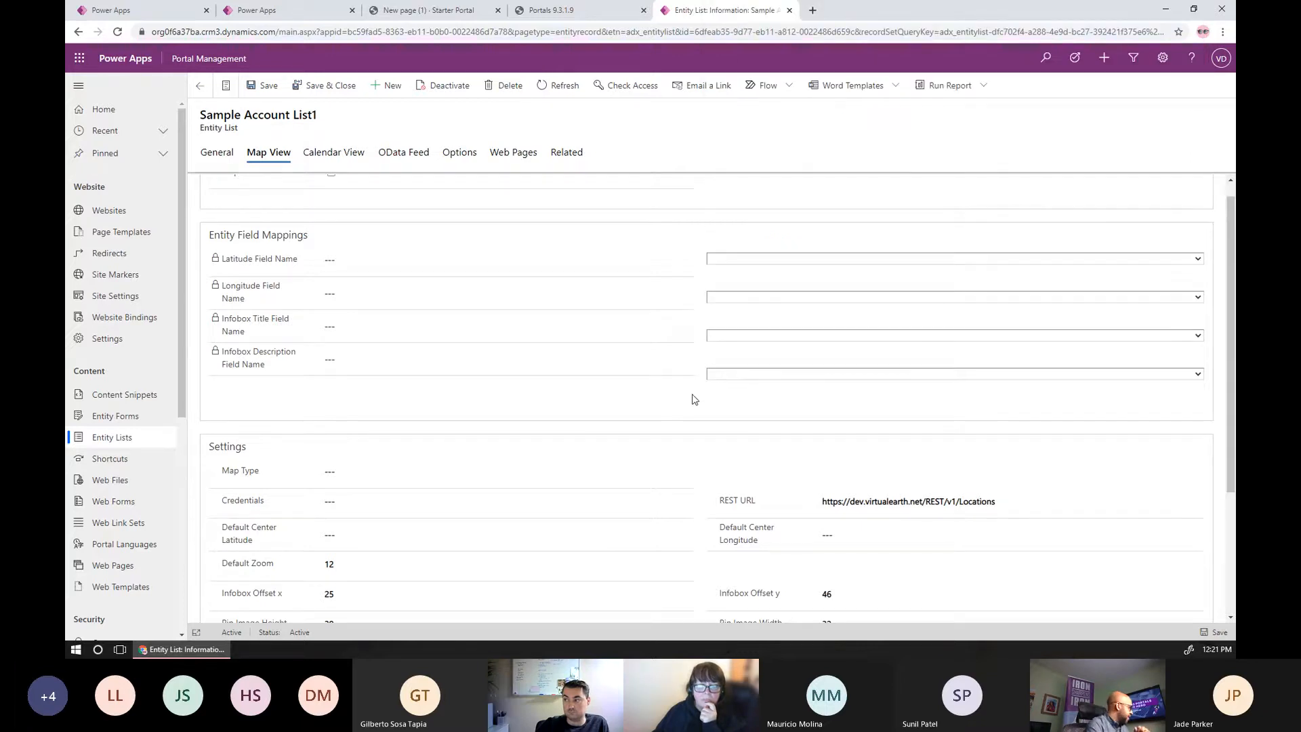
{"action": "scroll", "coordinate": [637, 450], "scroll_direction": "down", "scroll_amount": 2}
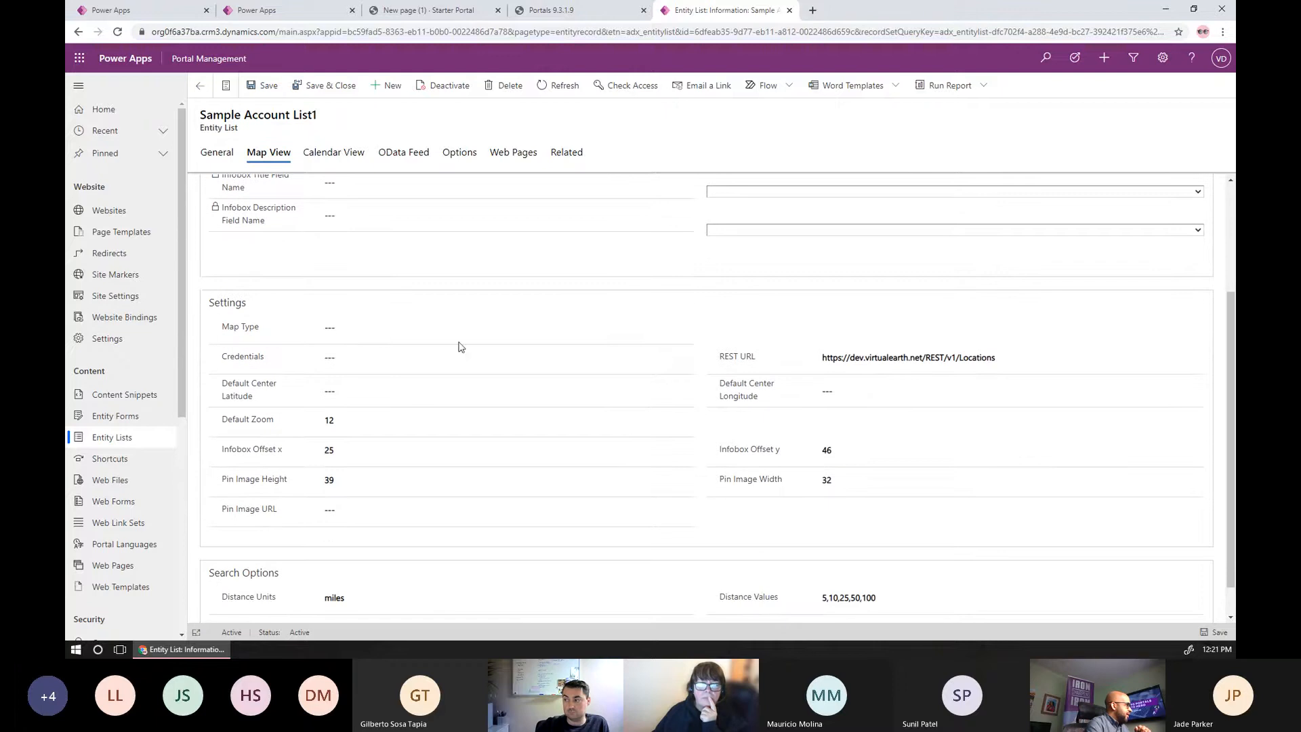
Examine the available map types and search options, the Calendar View field mappings and settings, and the OData Feed settings
{"action": "left_click", "coordinate": [382, 330]}
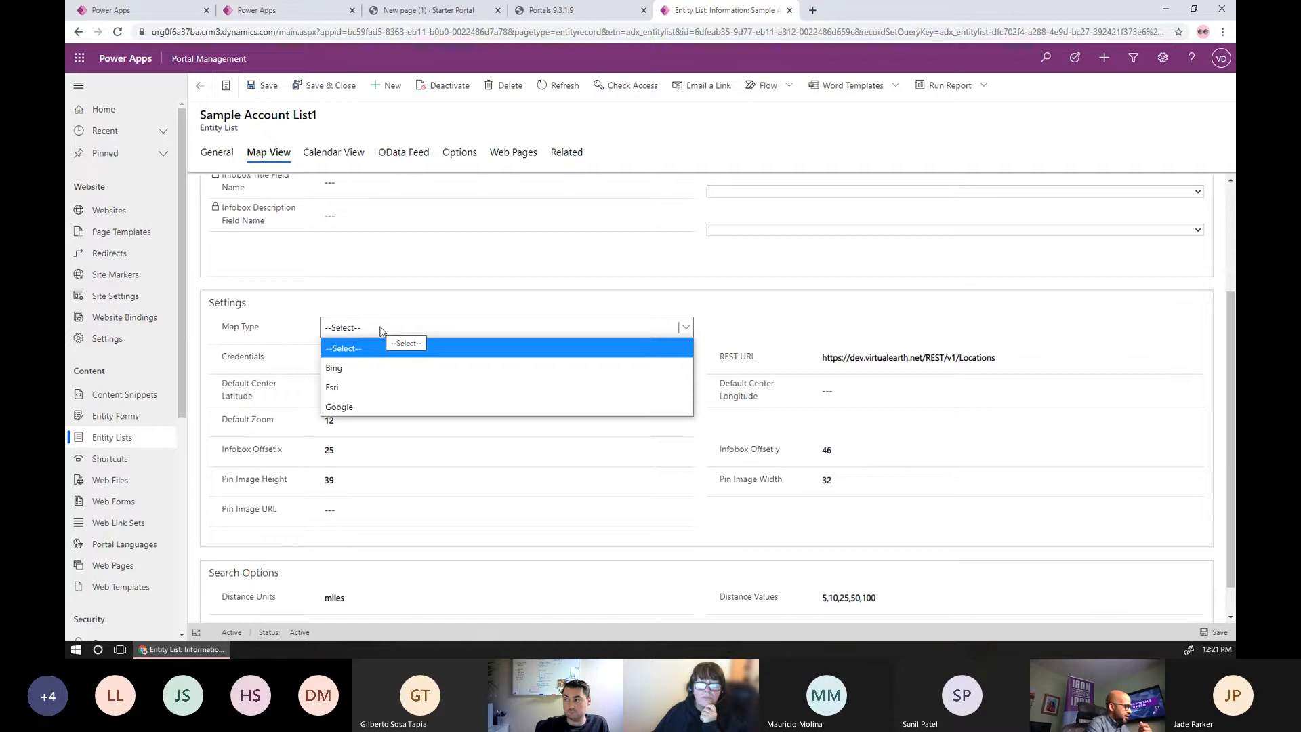
{"action": "left_click", "coordinate": [486, 270]}
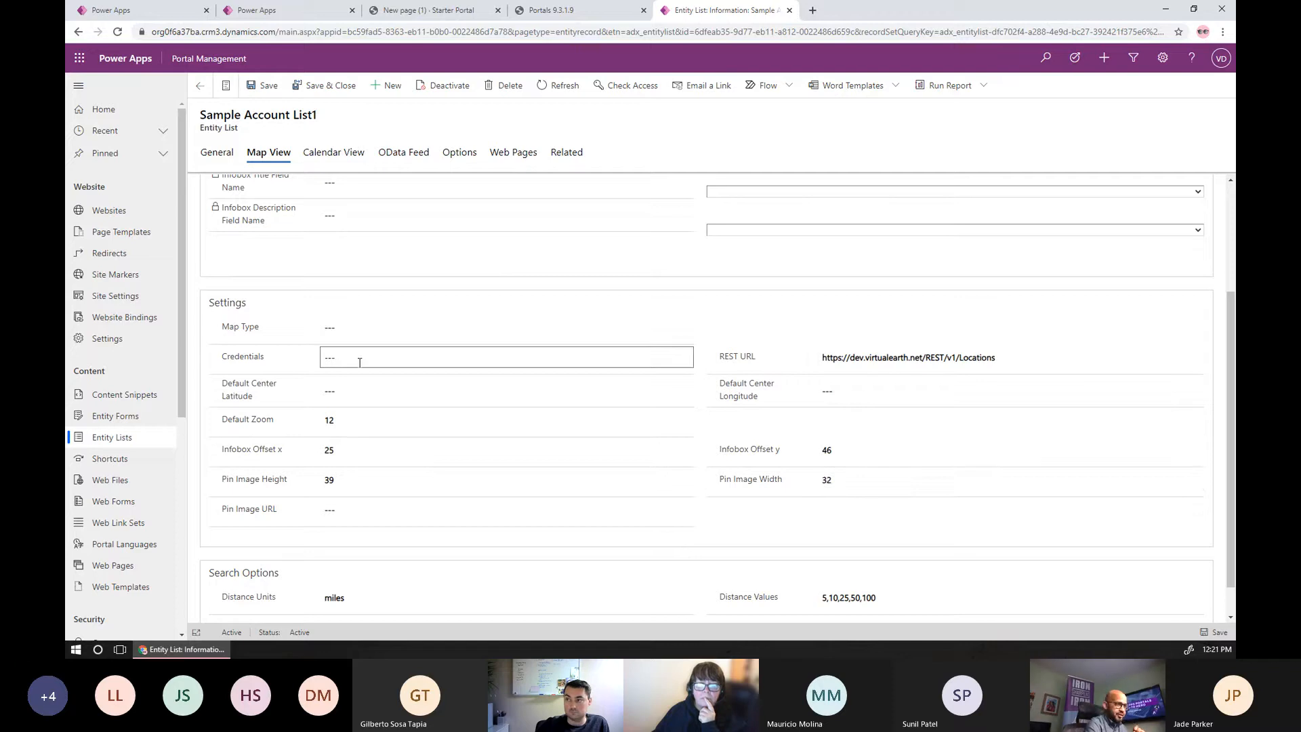
{"action": "scroll", "coordinate": [369, 380], "scroll_direction": "down", "scroll_amount": 1}
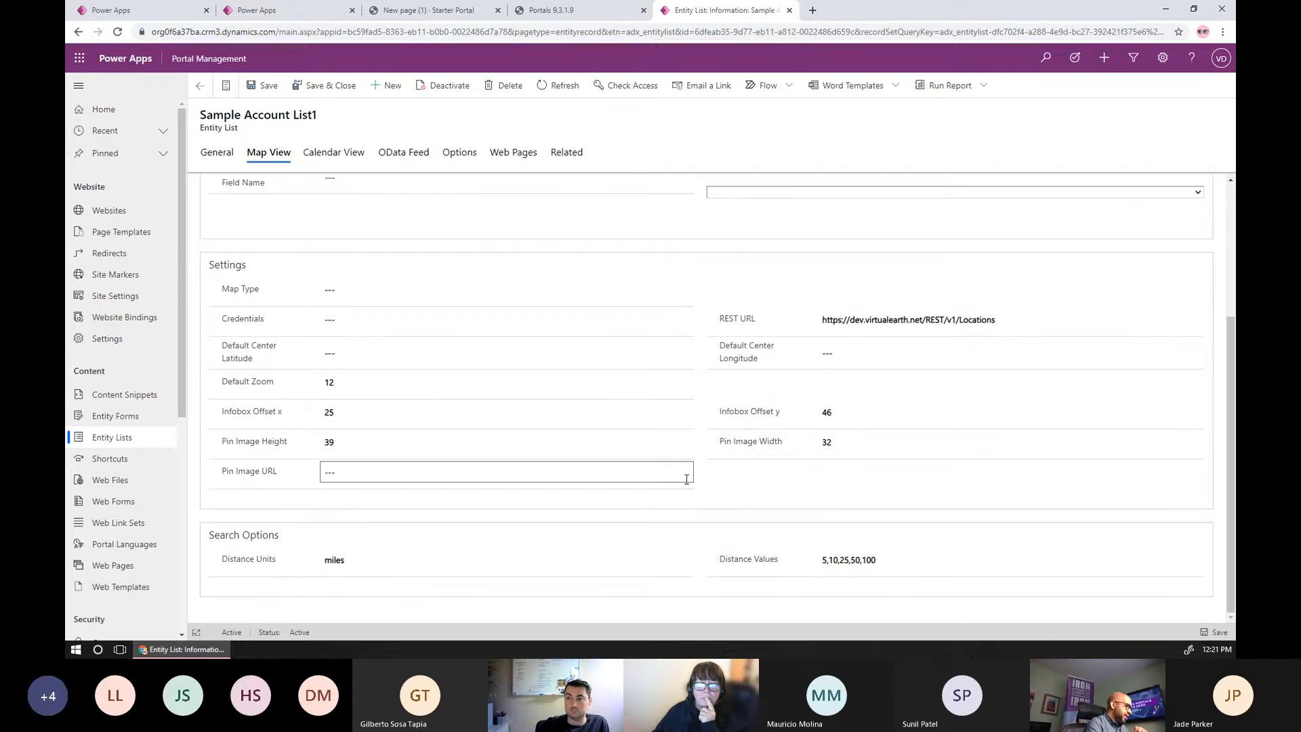
{"action": "left_click", "coordinate": [353, 160]}
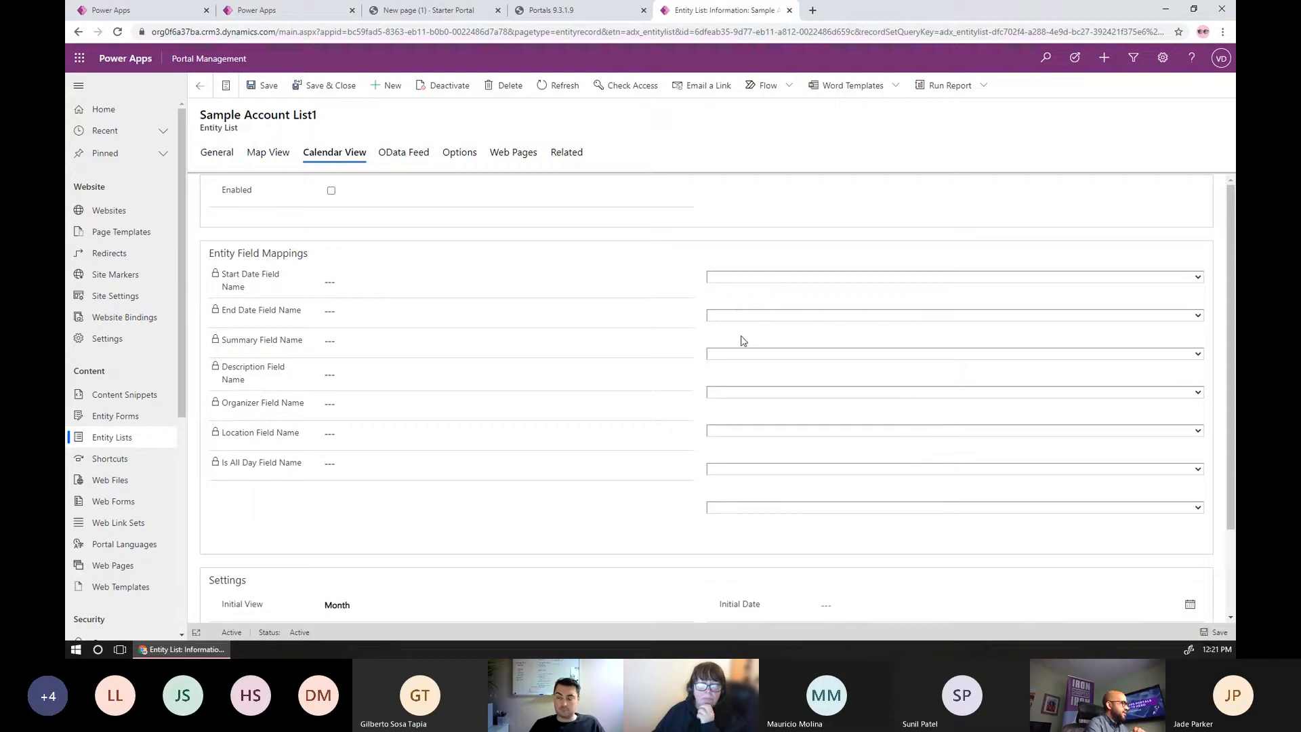
{"action": "scroll", "coordinate": [749, 529], "scroll_direction": "down", "scroll_amount": 2}
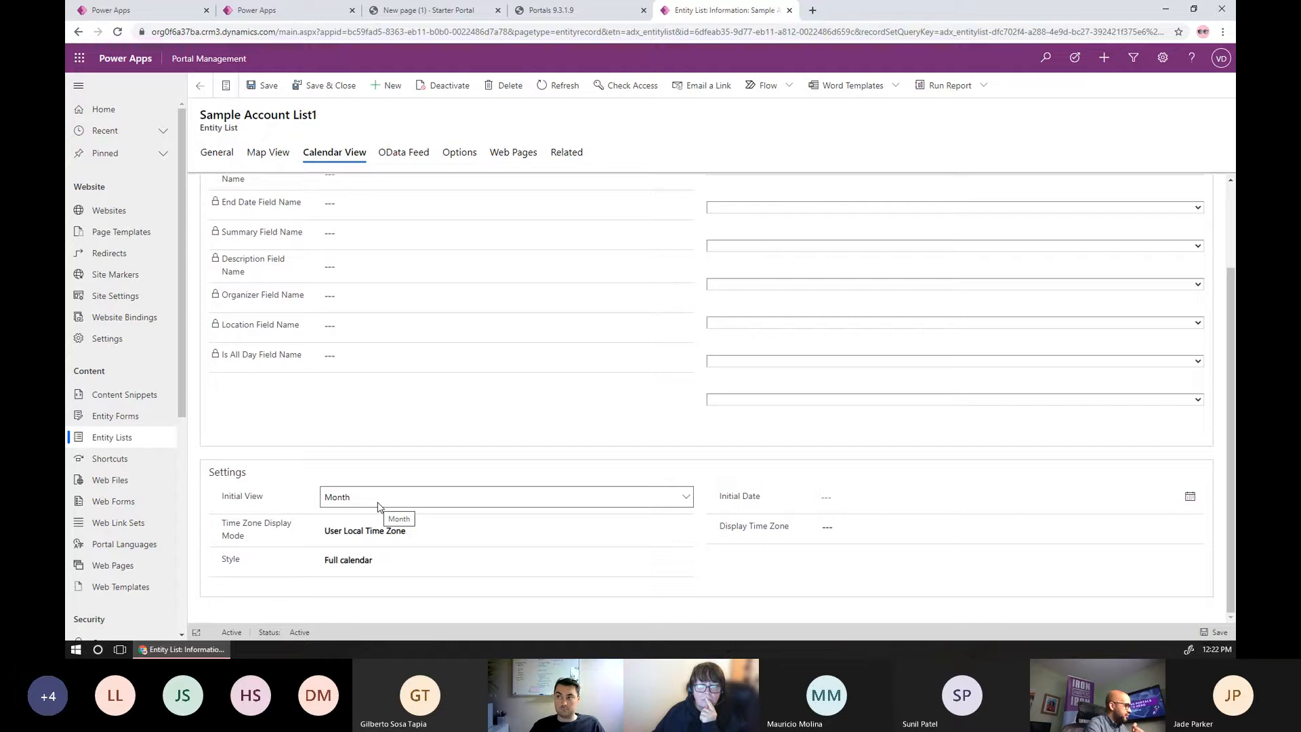
{"action": "left_click", "coordinate": [406, 161]}
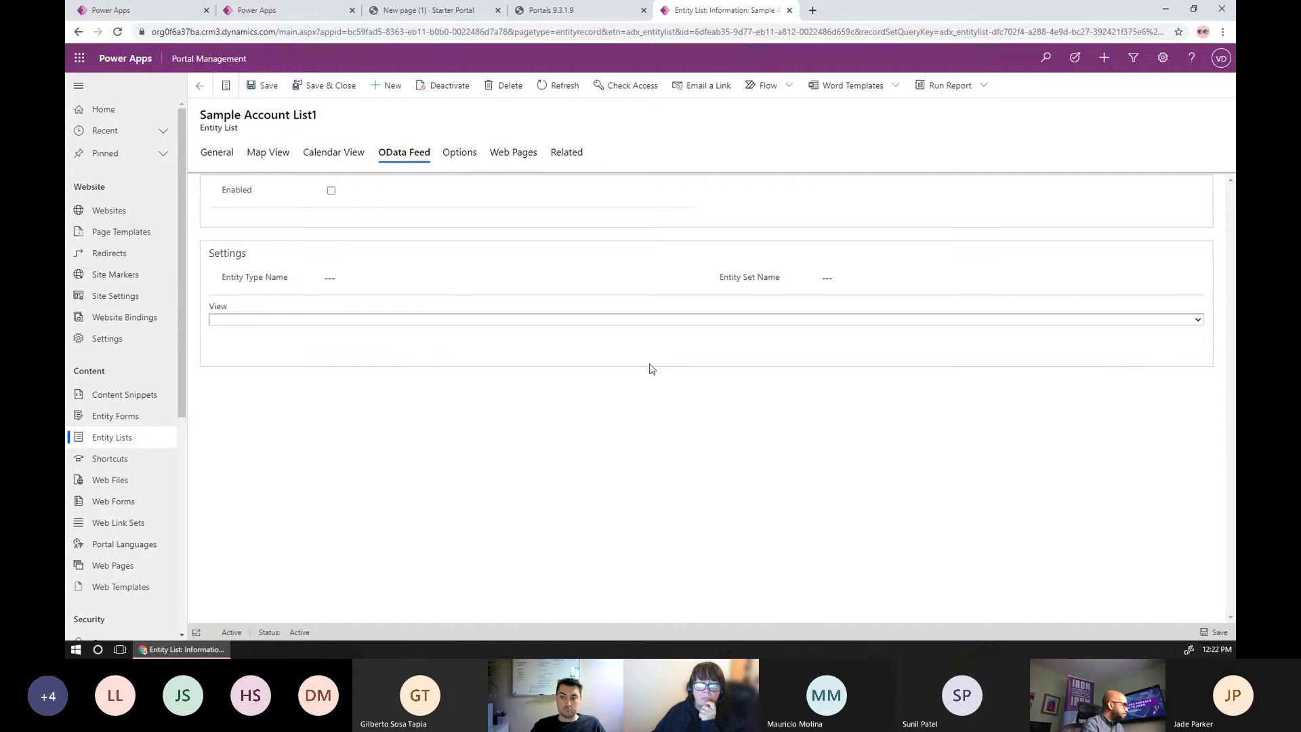
Add a Create view action and a Details item action to the entity list's grid configuration
{"action": "left_click", "coordinate": [462, 155]}
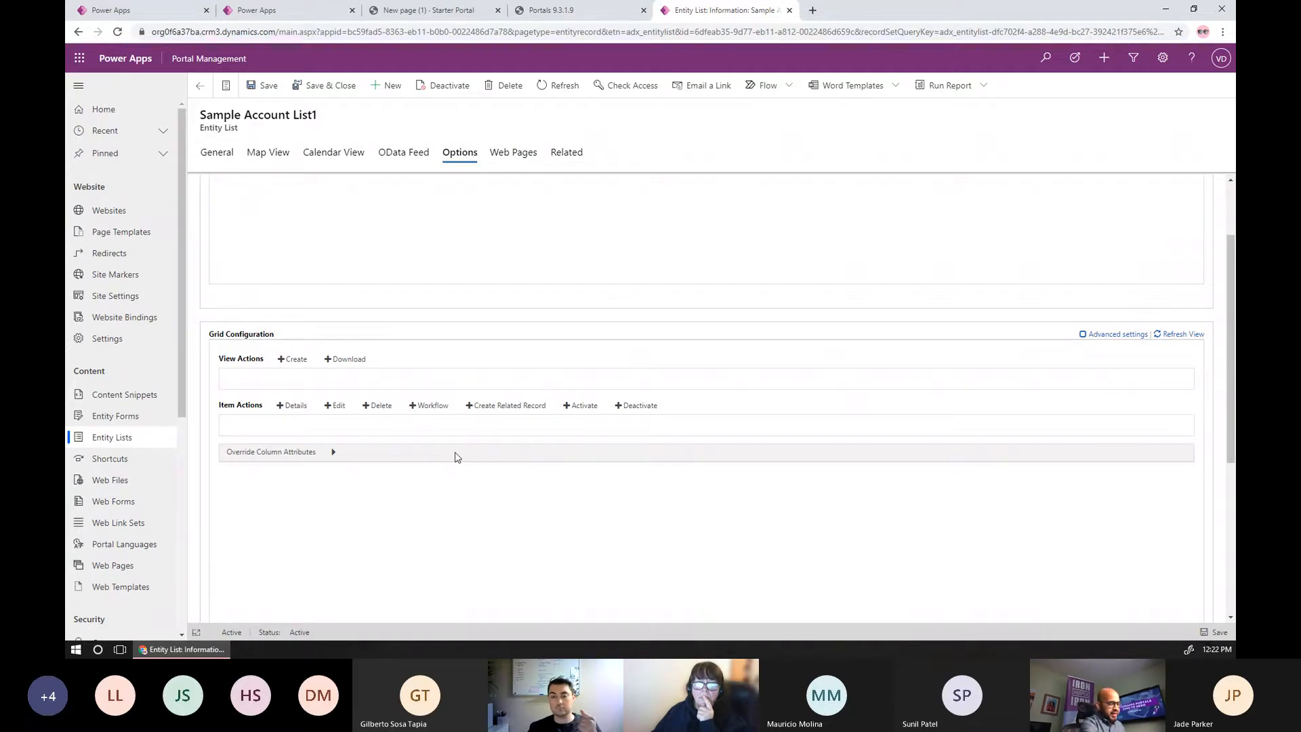
{"action": "left_click", "coordinate": [290, 362]}
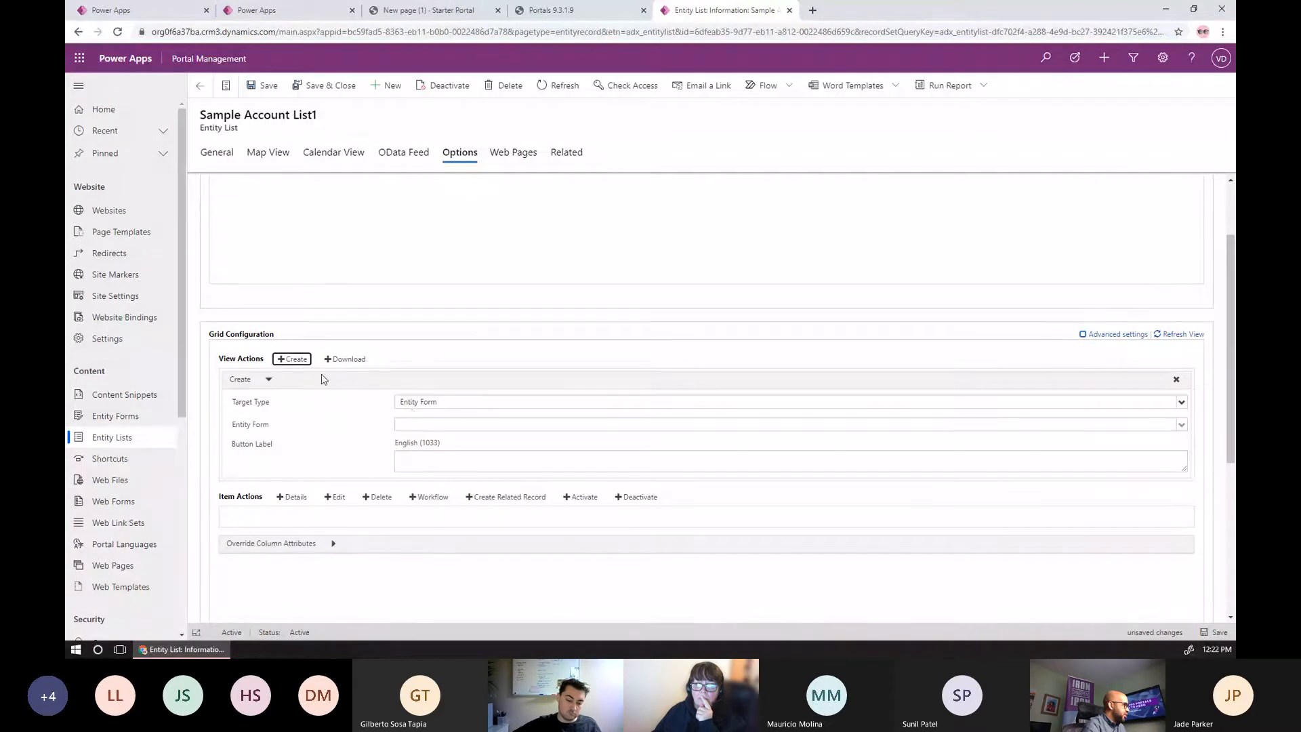
{"action": "left_click", "coordinate": [436, 426]}
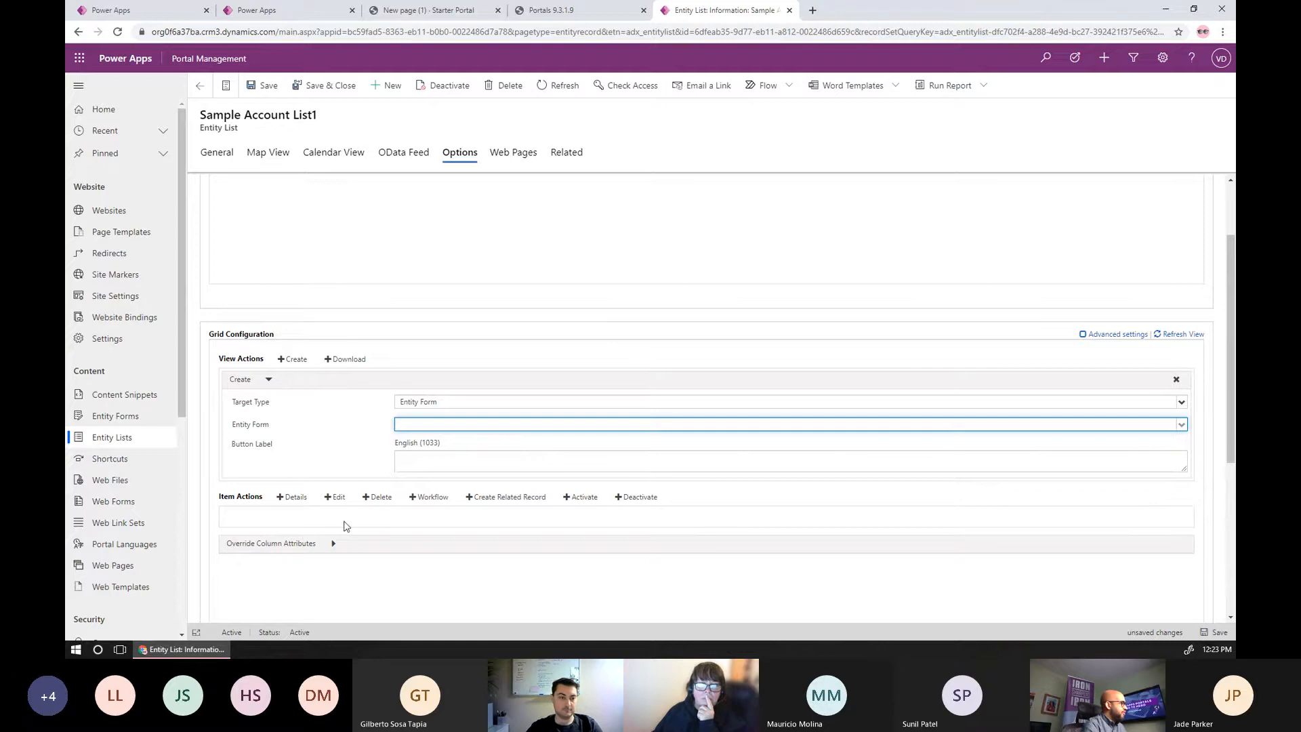
{"action": "left_click", "coordinate": [298, 500]}
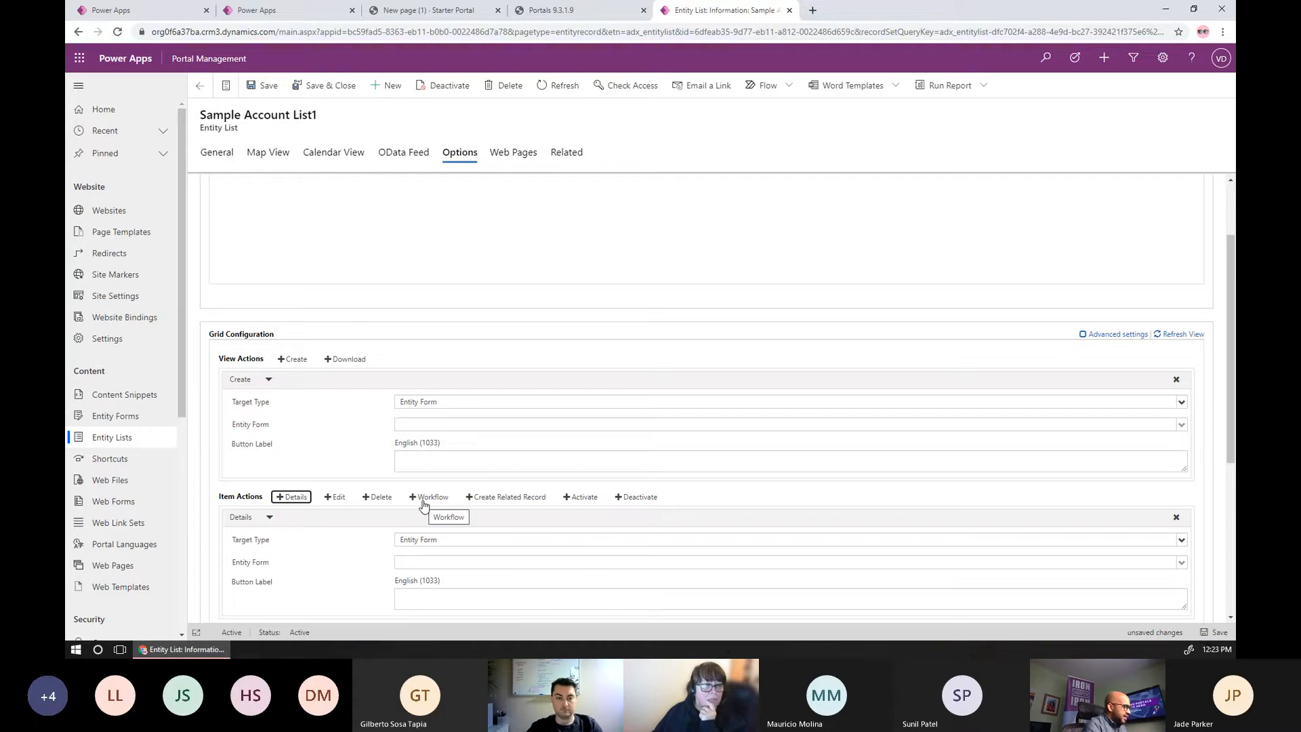
Try adding a Workflow item action, check its selectable workflows, and remove that action from the grid configuration
{"action": "scroll", "coordinate": [423, 505], "scroll_direction": "down", "scroll_amount": 1}
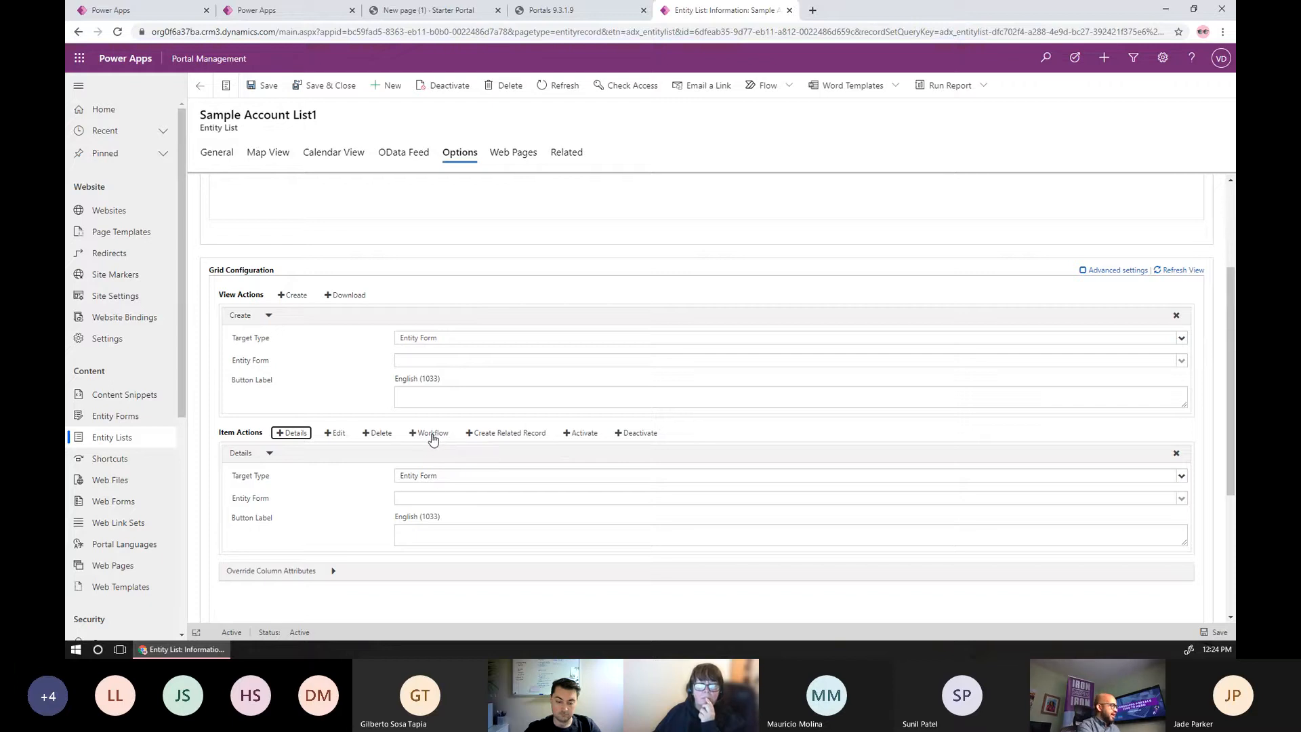
{"action": "left_click", "coordinate": [433, 436]}
{"action": "scroll", "coordinate": [724, 465], "scroll_direction": "down", "scroll_amount": 2}
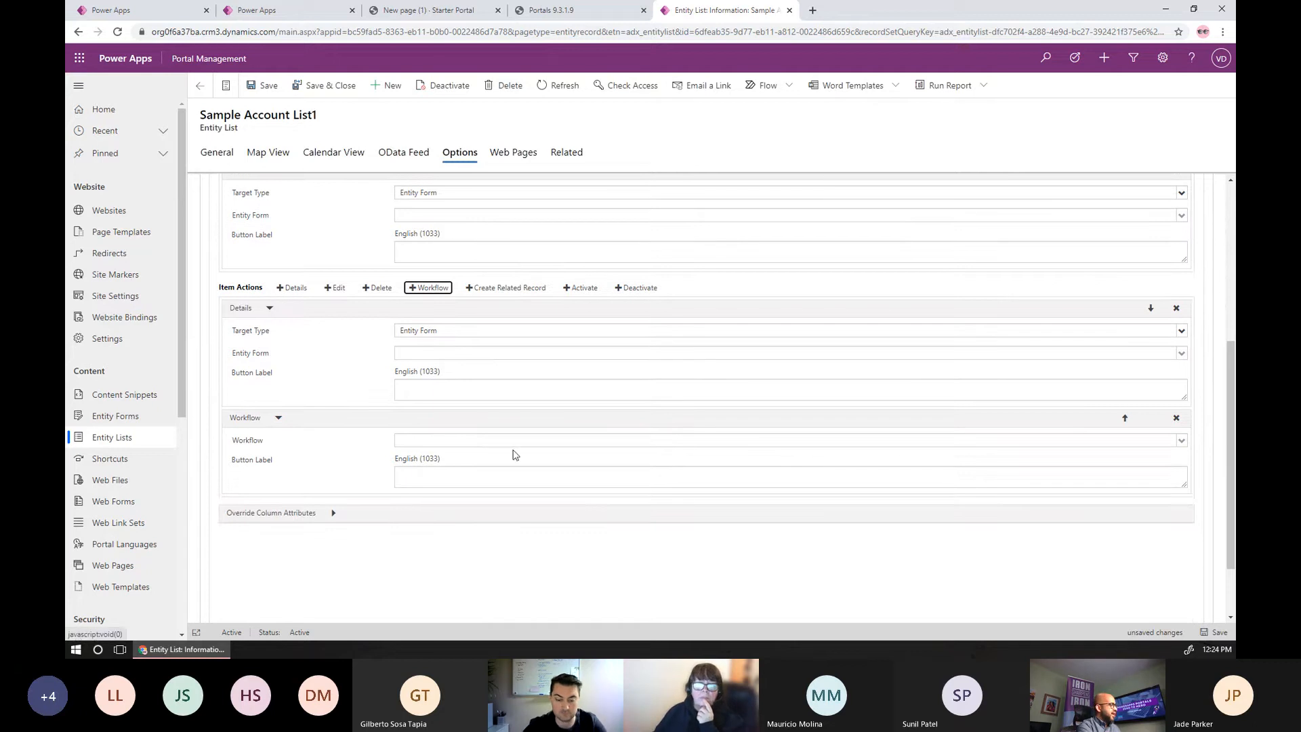
{"action": "left_click", "coordinate": [463, 446]}
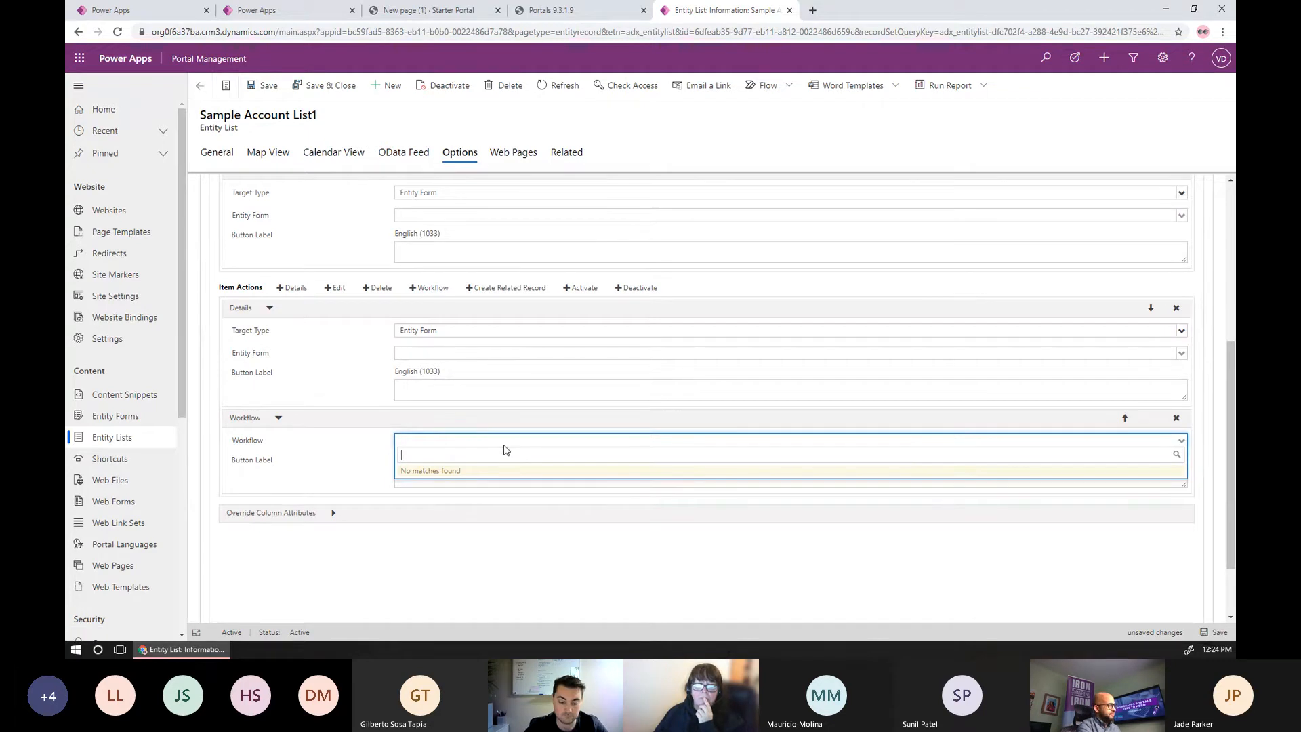
{"action": "left_click", "coordinate": [1178, 420]}
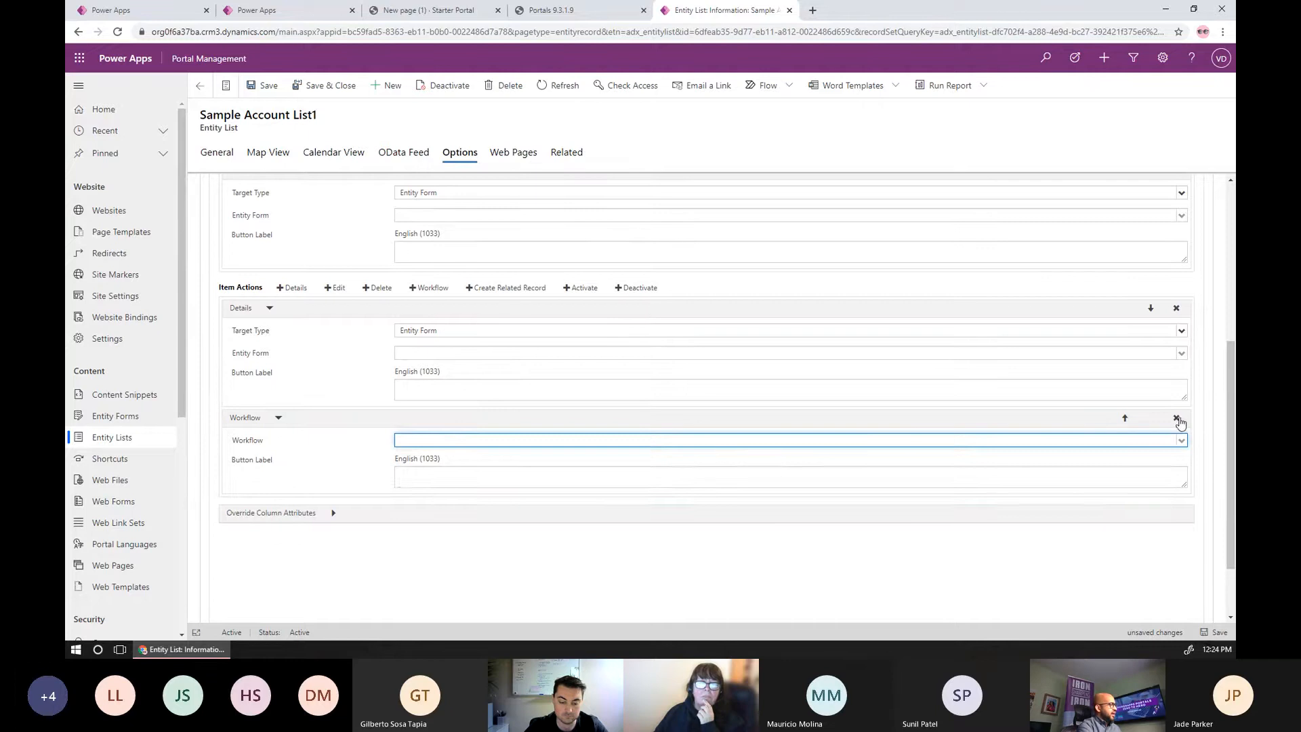
{"action": "left_click", "coordinate": [1177, 420]}
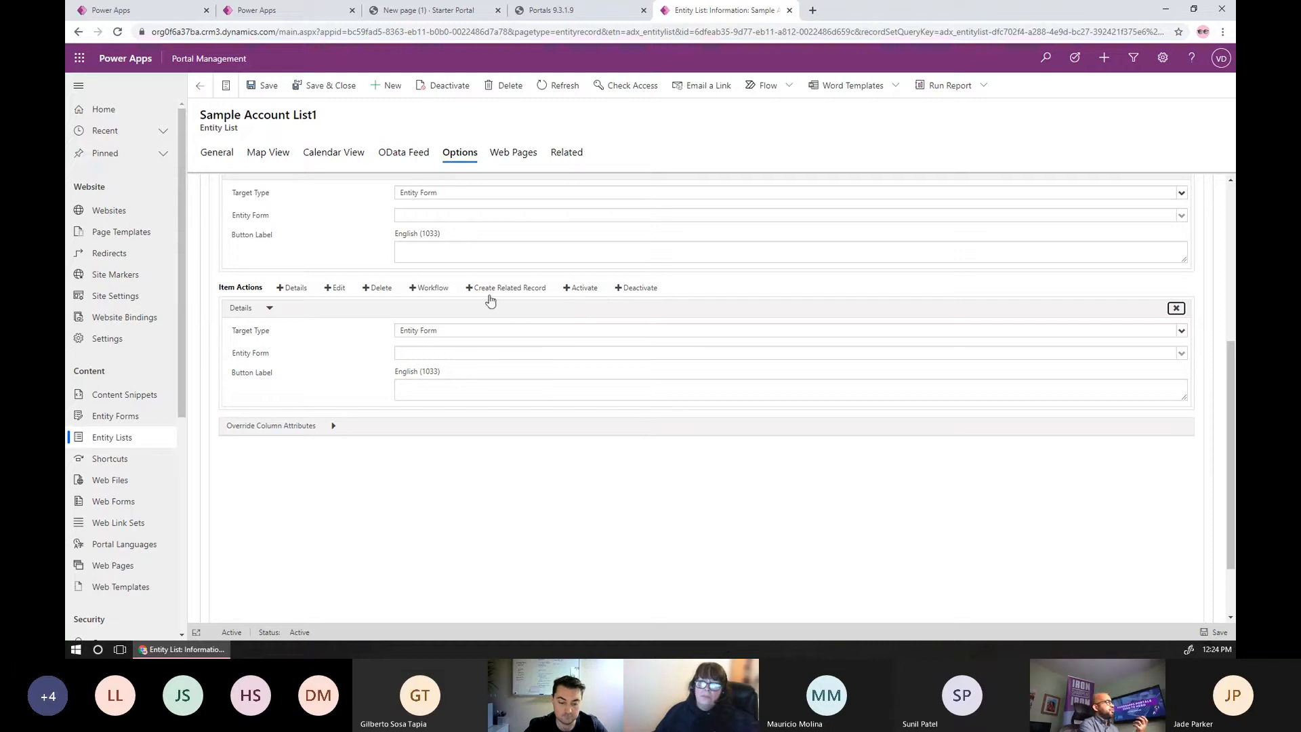
{"action": "scroll", "coordinate": [412, 253], "scroll_direction": "up", "scroll_amount": 1}
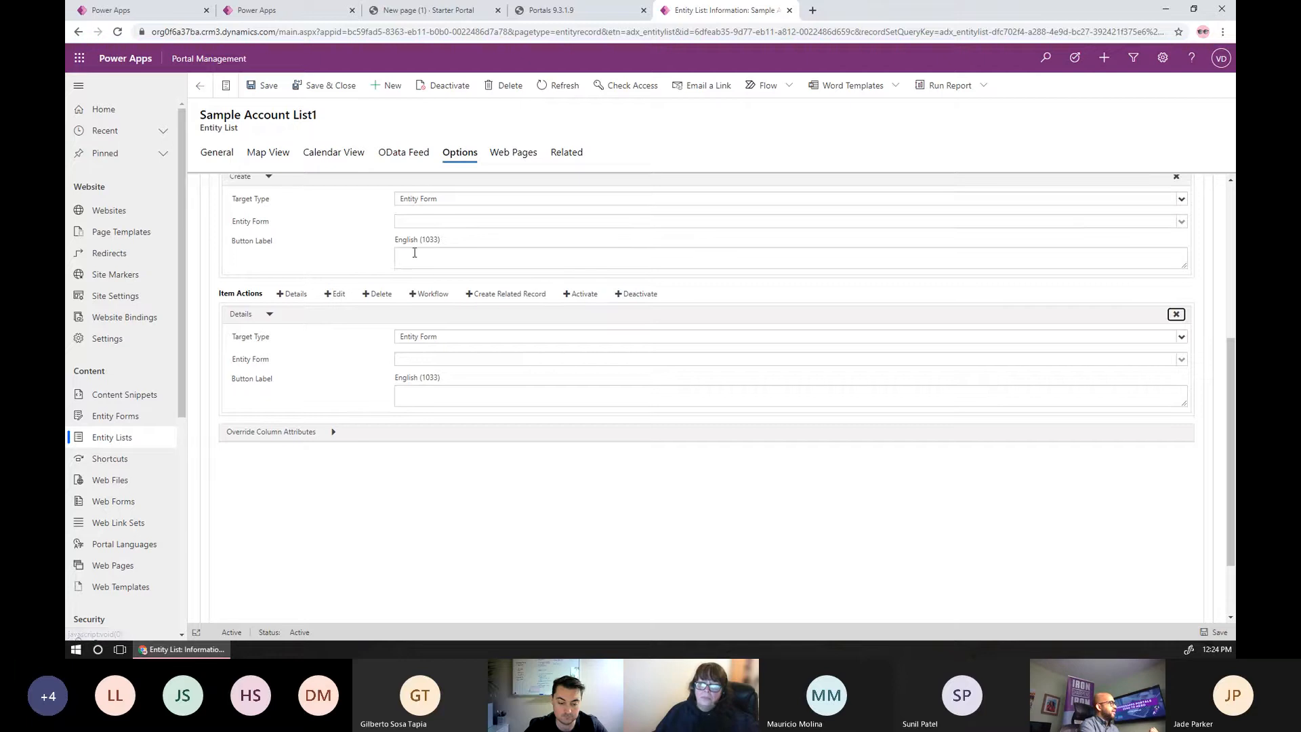
Switch to the live portal page to inspect the listed account's row, and return to the entity list record
{"action": "left_click", "coordinate": [434, 12]}
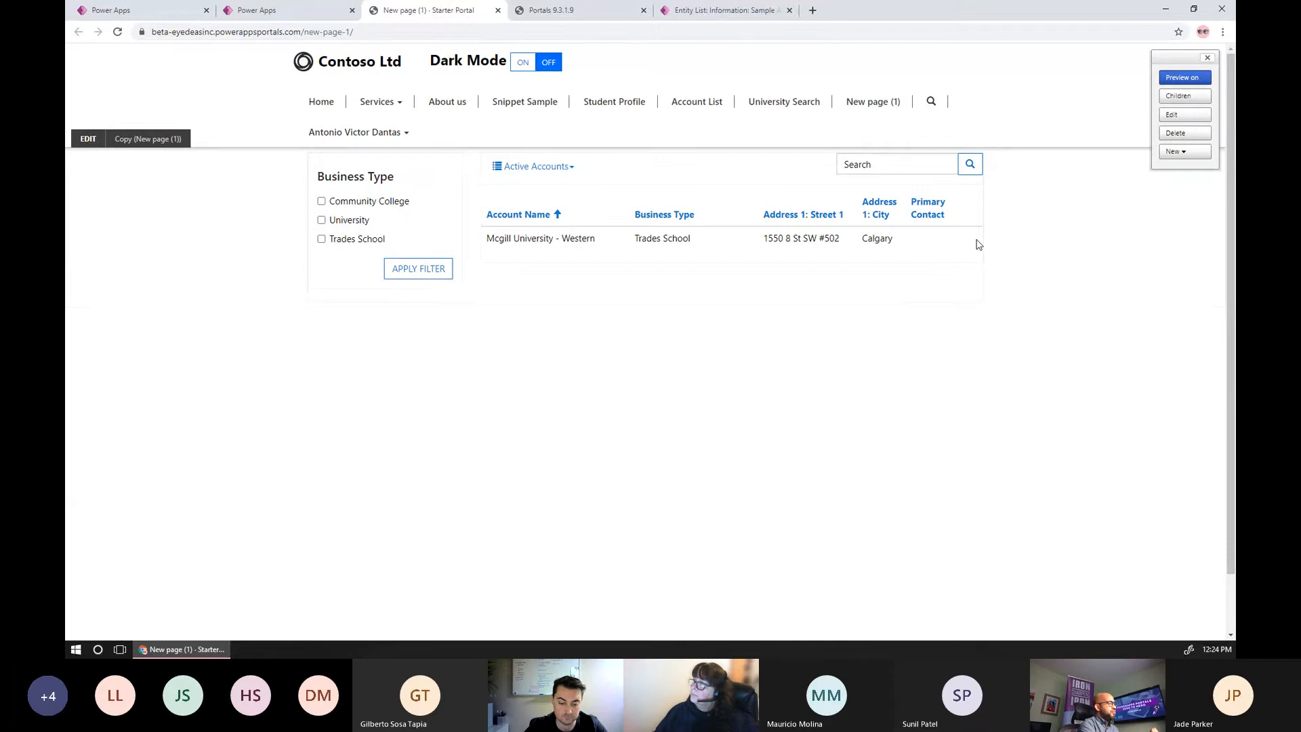
{"action": "left_click_drag", "start_coordinate": [979, 244], "coordinate": [490, 249]}
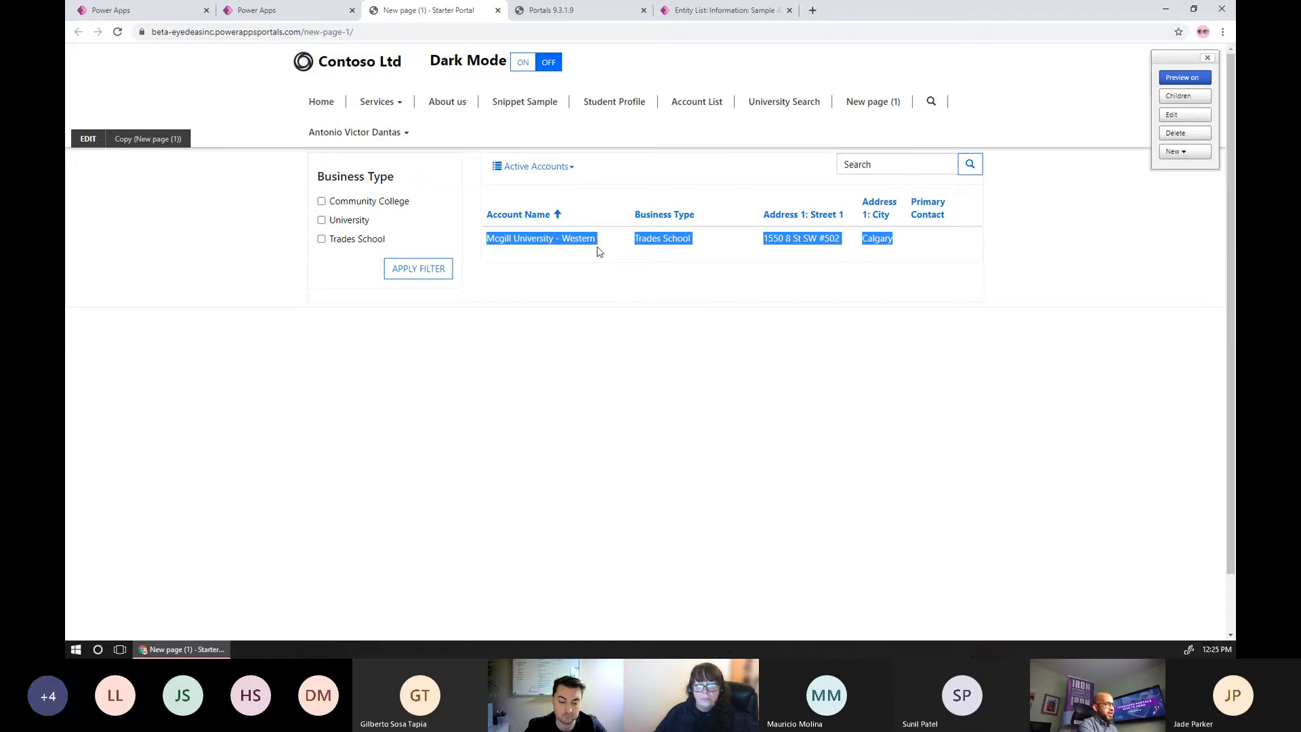
{"action": "left_click", "coordinate": [713, 15]}
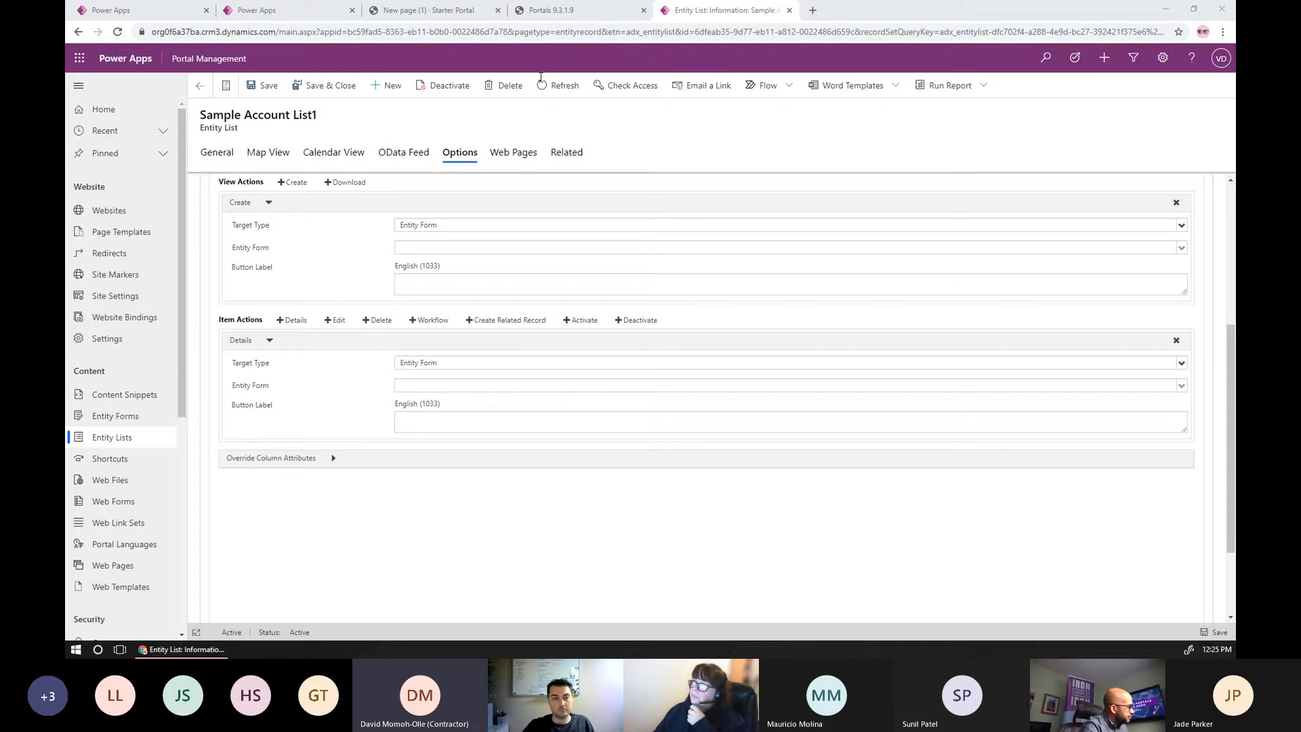
Review the OData Feed and grid action settings, and the general metadata filter, filter condition, search and entity permission settings
{"action": "left_click", "coordinate": [404, 153]}
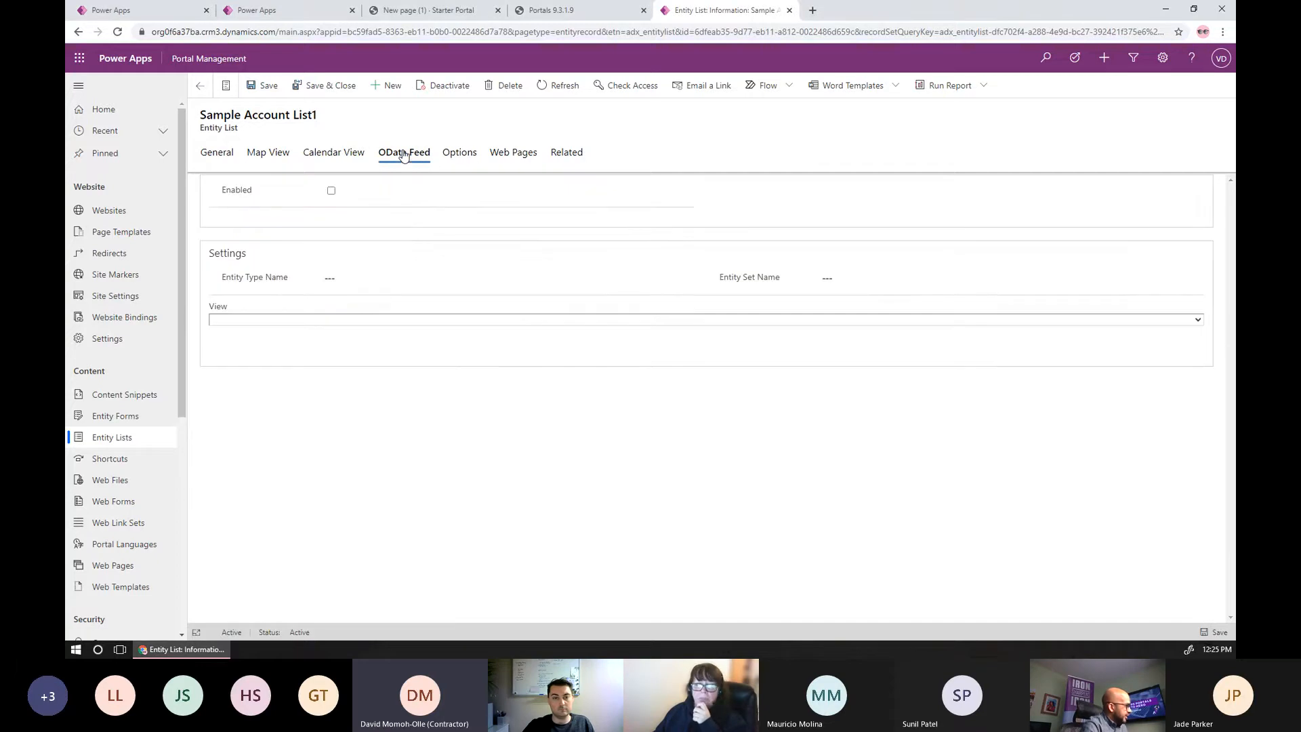
{"action": "left_click", "coordinate": [457, 165]}
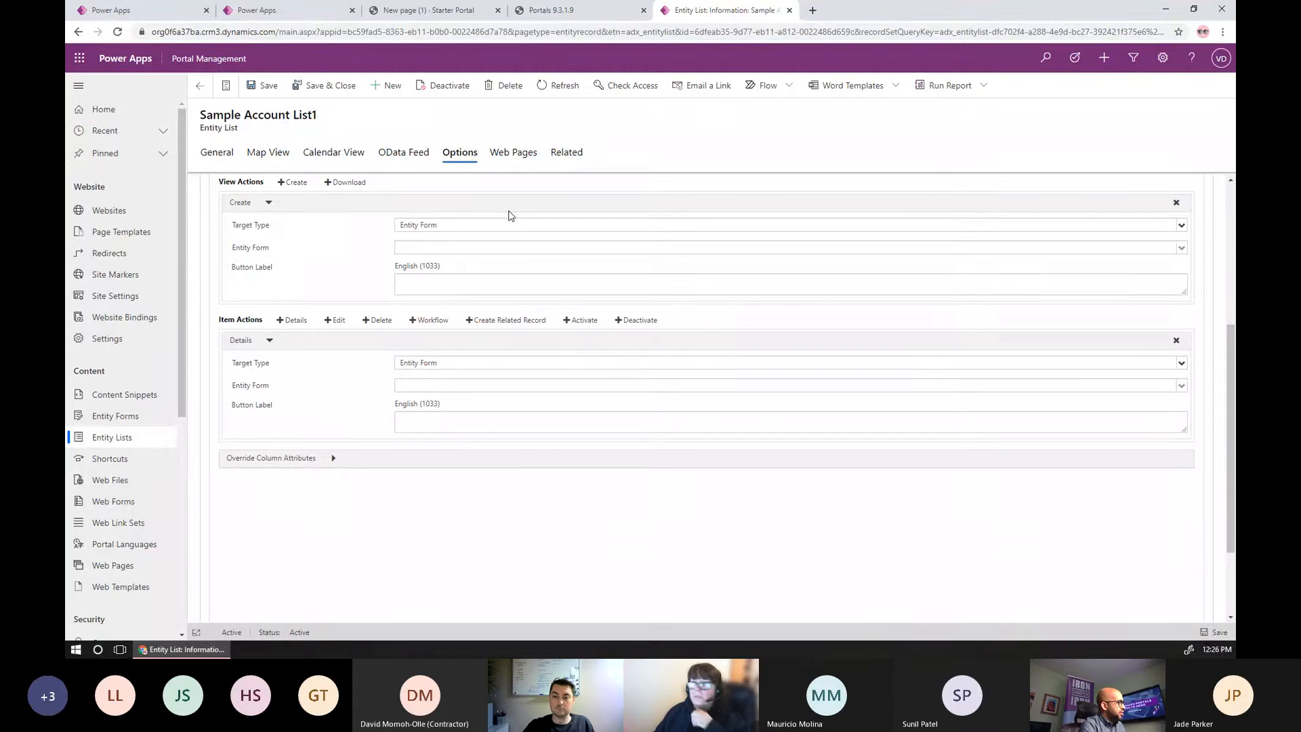
{"action": "left_click", "coordinate": [215, 157]}
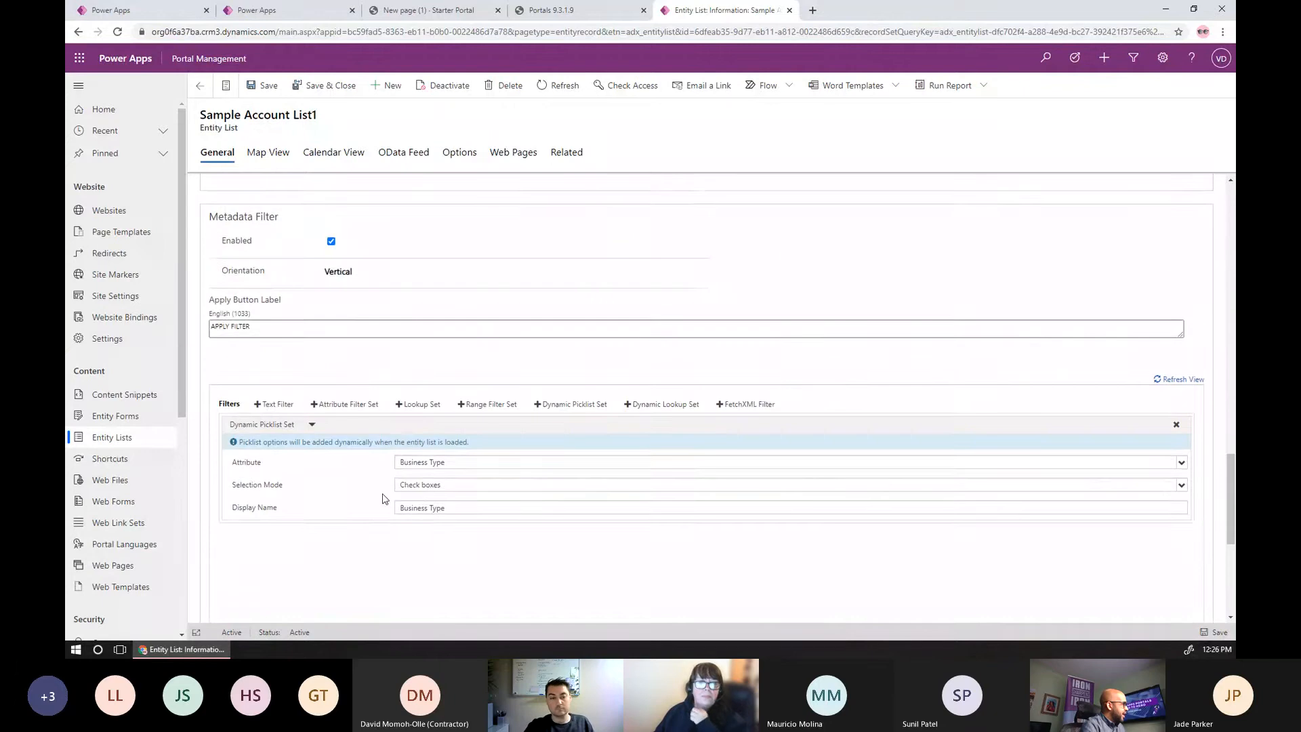
{"action": "scroll", "coordinate": [351, 296], "scroll_direction": "up", "scroll_amount": 8}
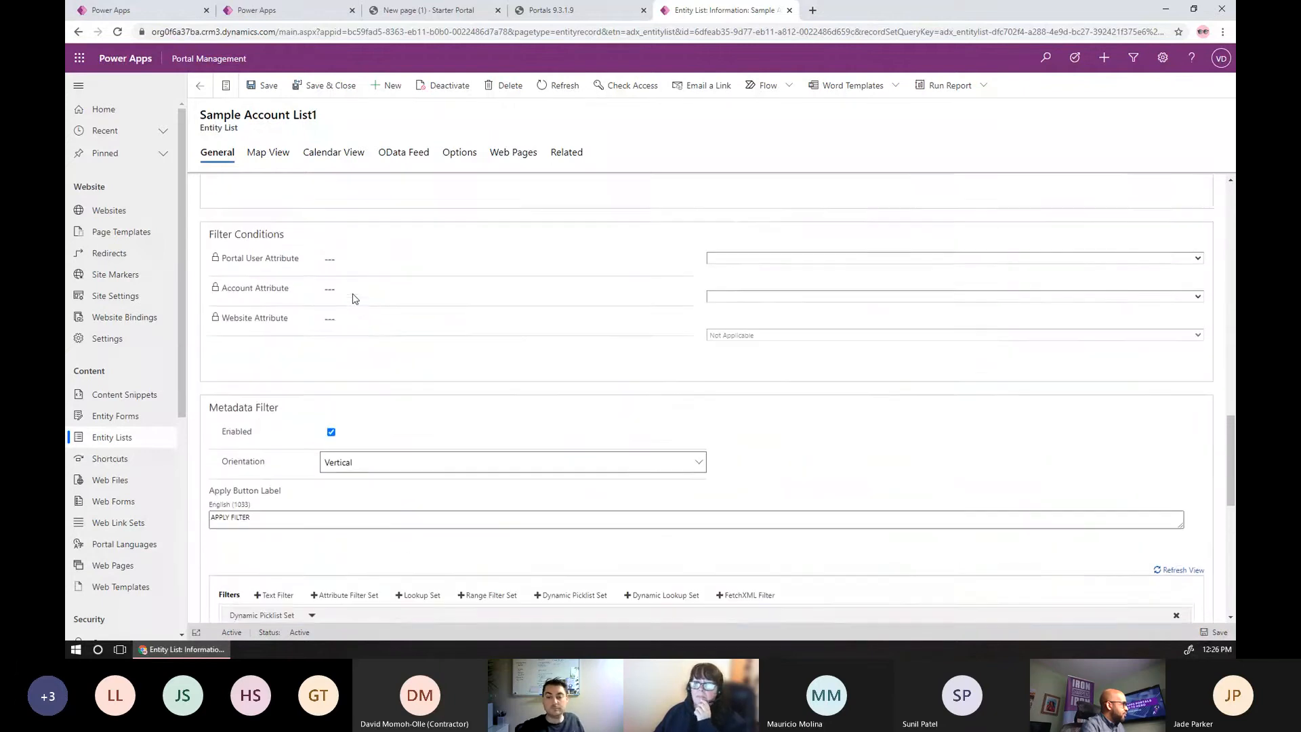
{"action": "scroll", "coordinate": [339, 307], "scroll_direction": "up", "scroll_amount": 2}
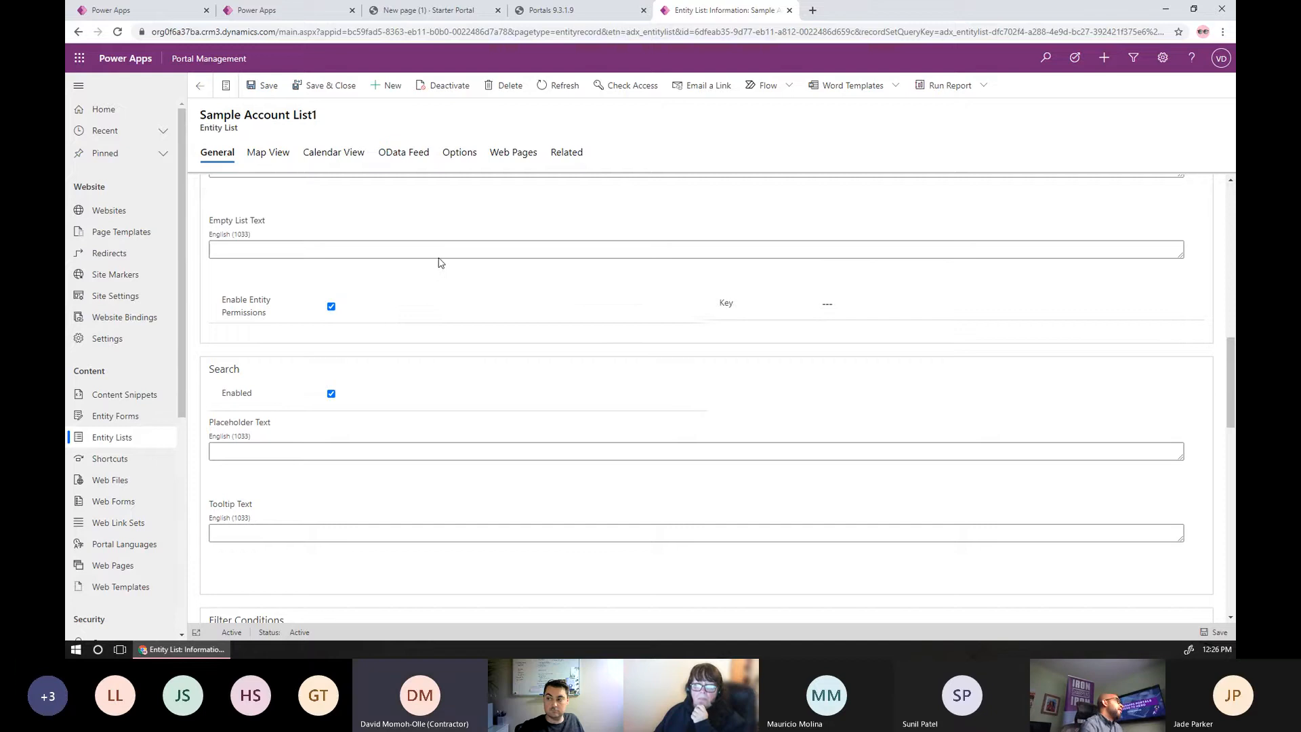
Revisit the grid actions and examine the entity list's general name, entity, website and views configuration
{"action": "left_click", "coordinate": [466, 160]}
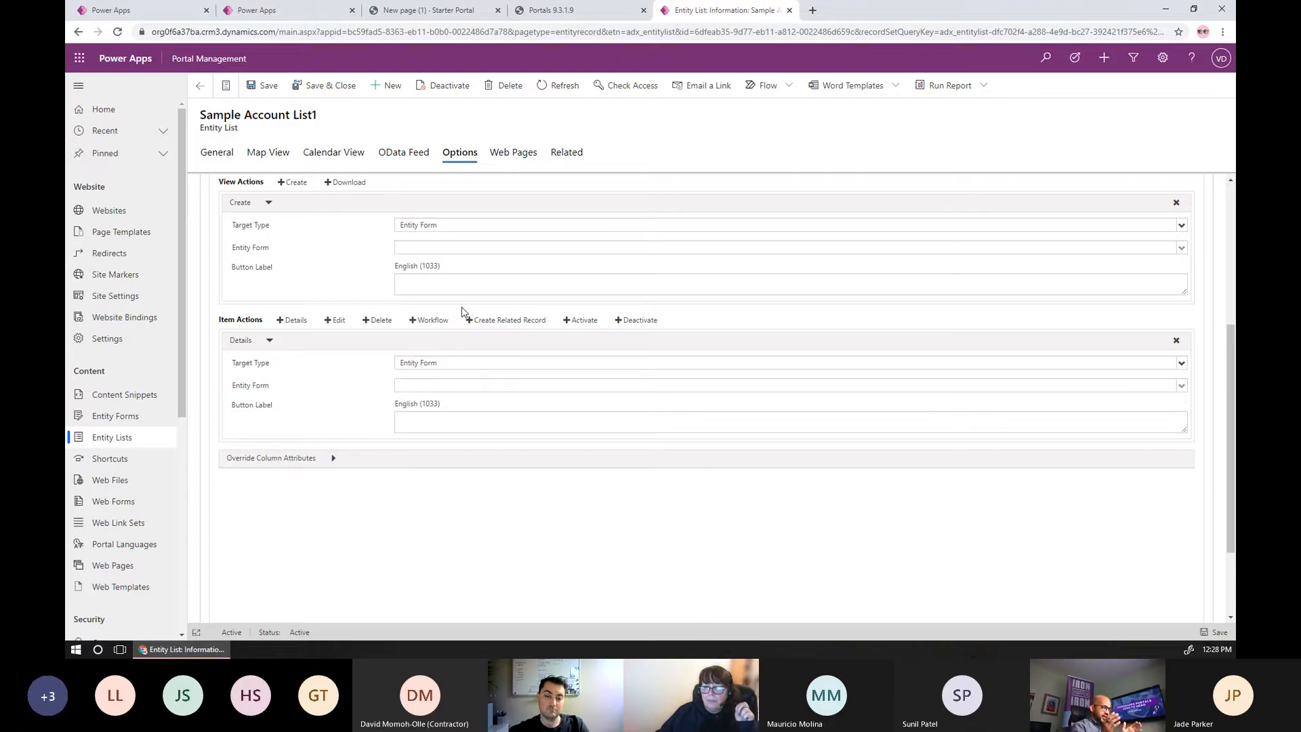
{"action": "left_click", "coordinate": [206, 156]}
{"action": "scroll", "coordinate": [882, 356], "scroll_direction": "up", "scroll_amount": 10}
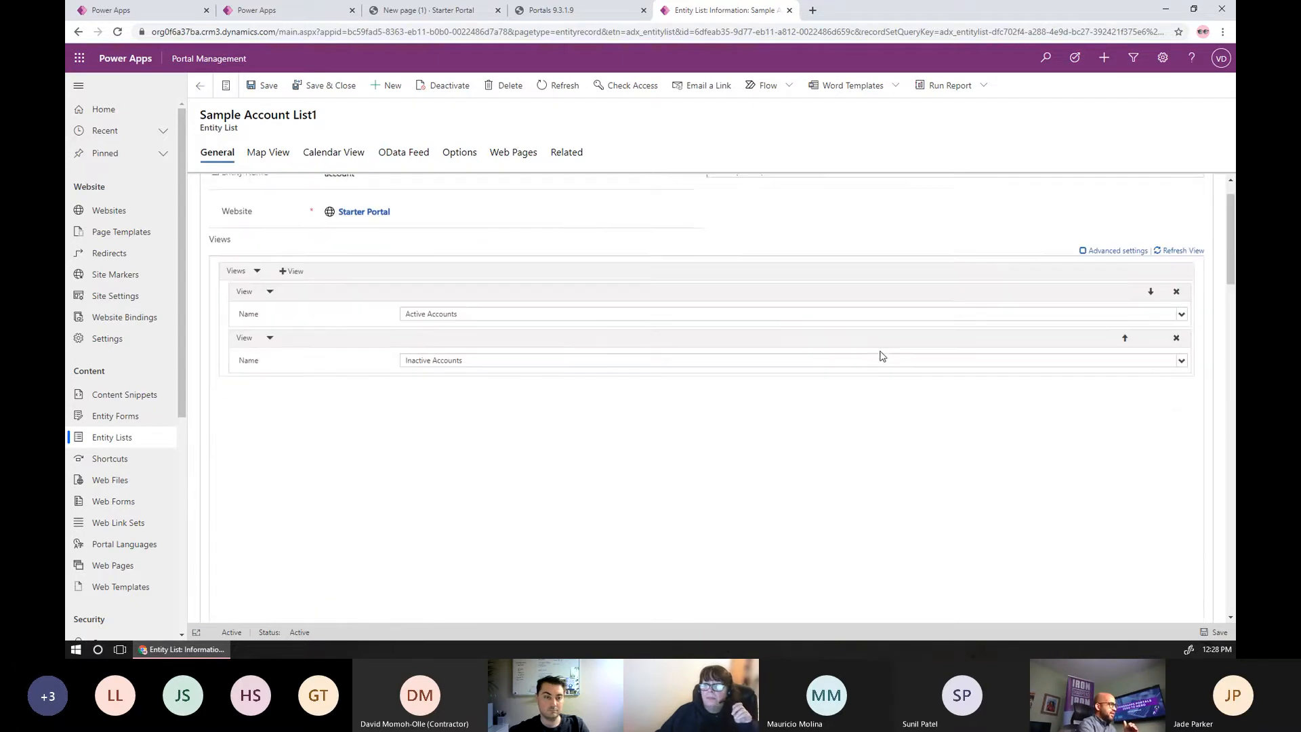
{"action": "scroll", "coordinate": [678, 372], "scroll_direction": "up", "scroll_amount": 1}
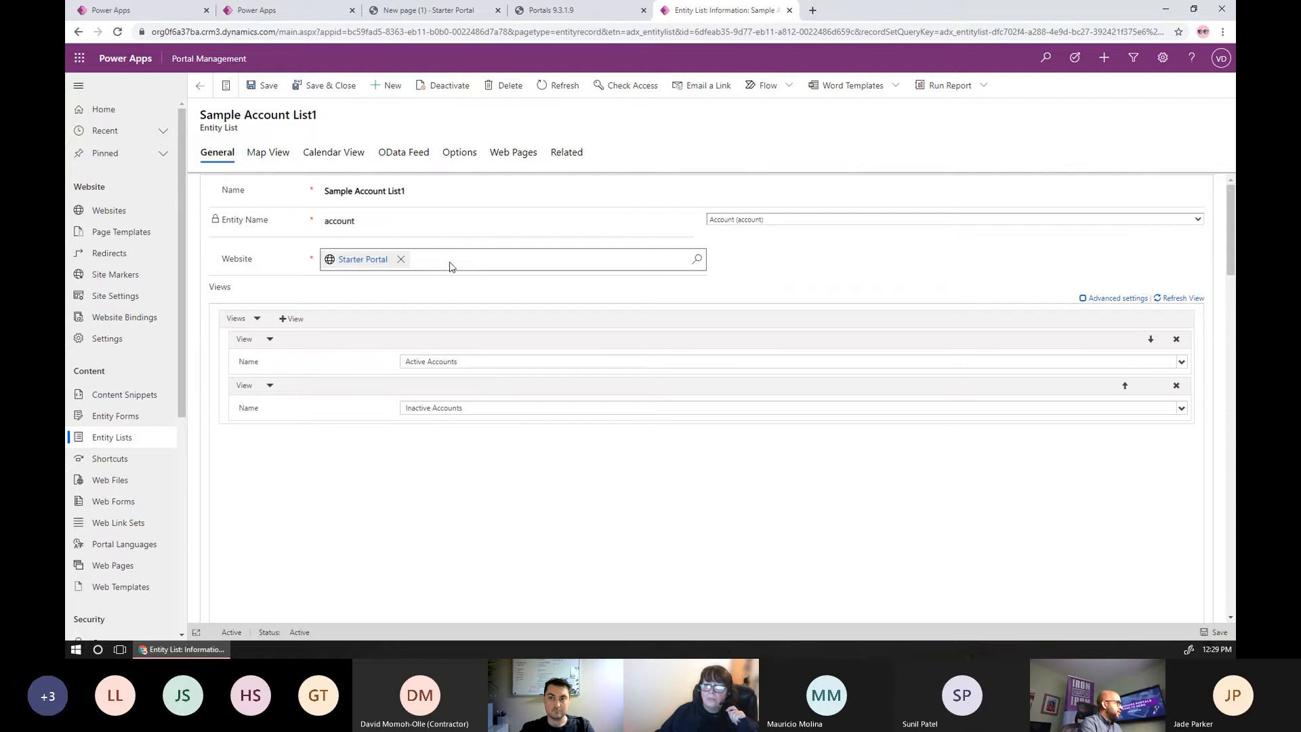
Examine the Details action's entity form choices and target types, along with the Custom JavaScript section of the entity list options
{"action": "left_click", "coordinate": [459, 153]}
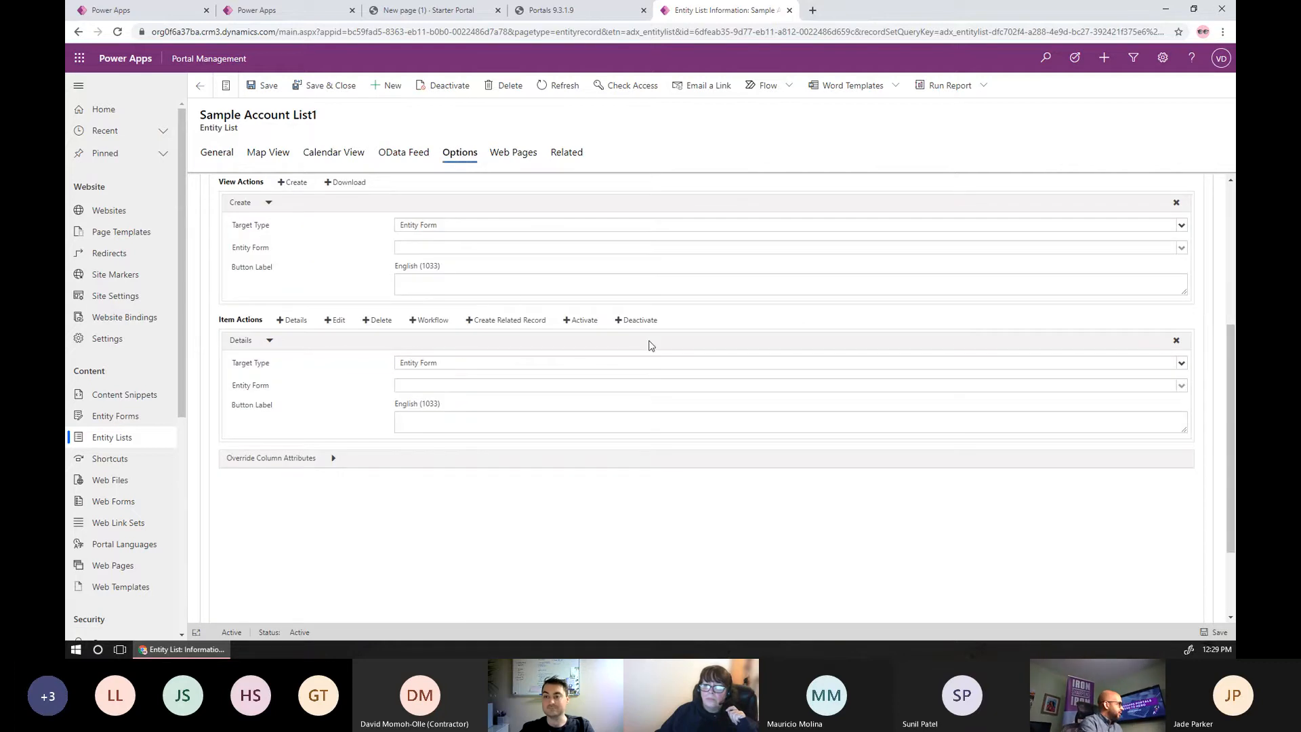
{"action": "scroll", "coordinate": [648, 345], "scroll_direction": "up", "scroll_amount": 4}
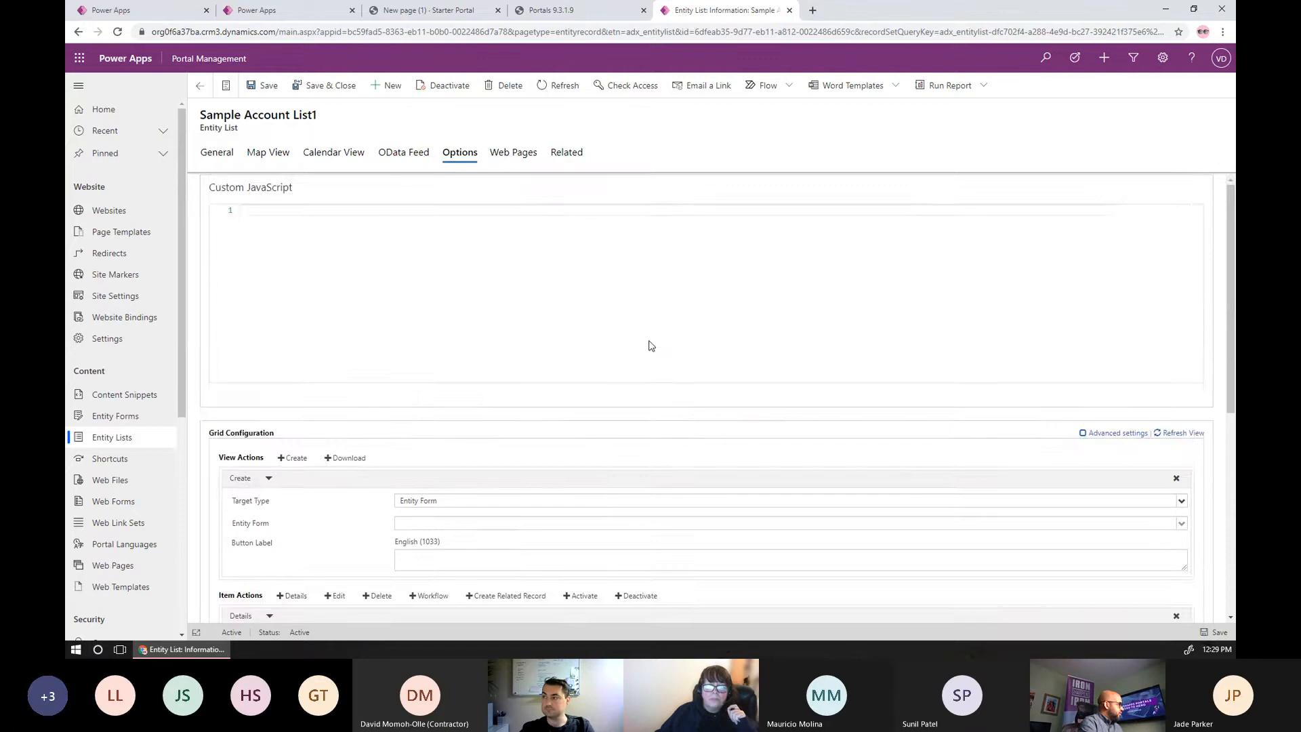
{"action": "scroll", "coordinate": [641, 351], "scroll_direction": "down", "scroll_amount": 5}
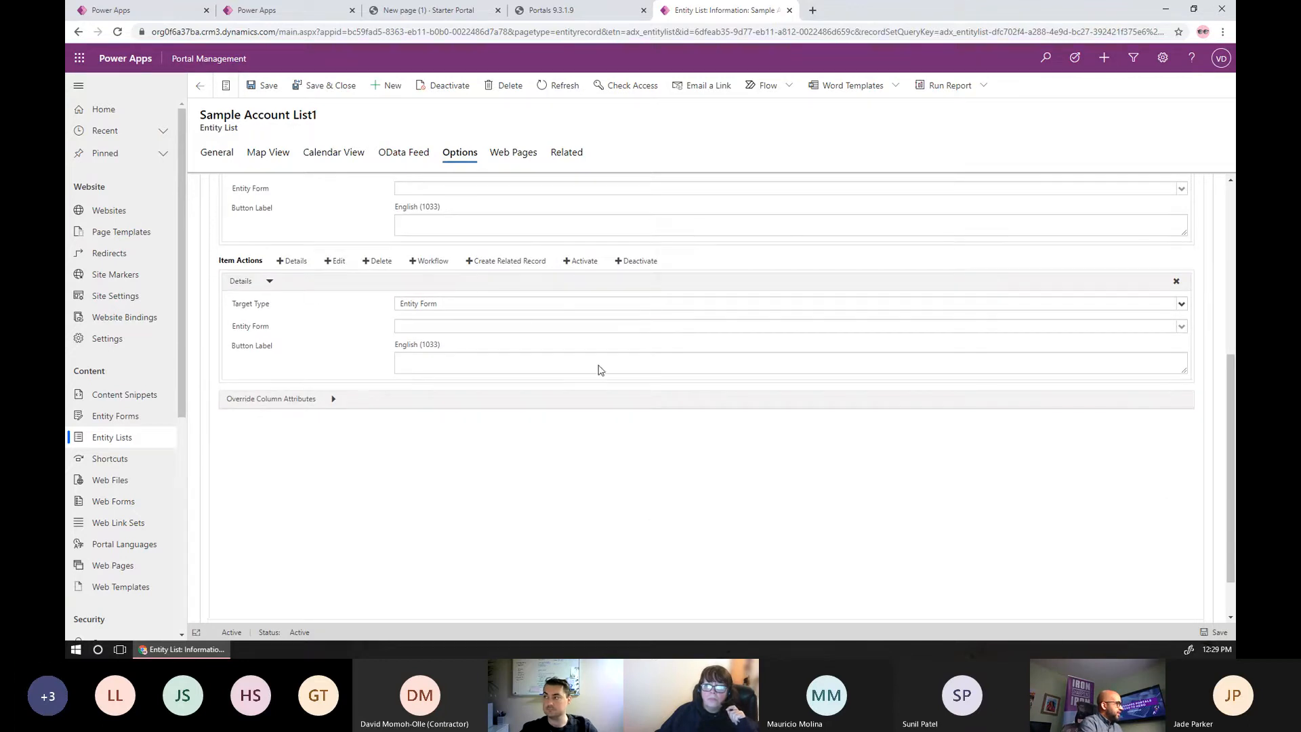
{"action": "left_click", "coordinate": [500, 329]}
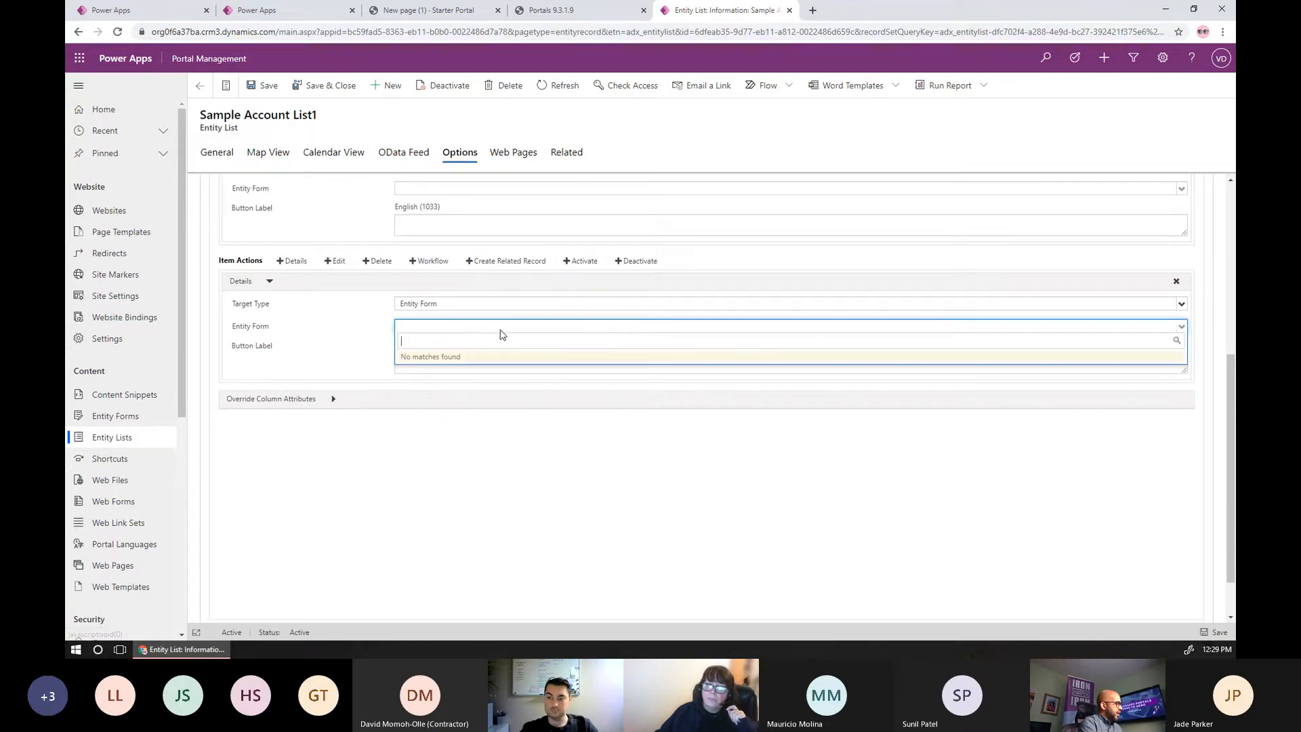
{"action": "left_click", "coordinate": [455, 309]}
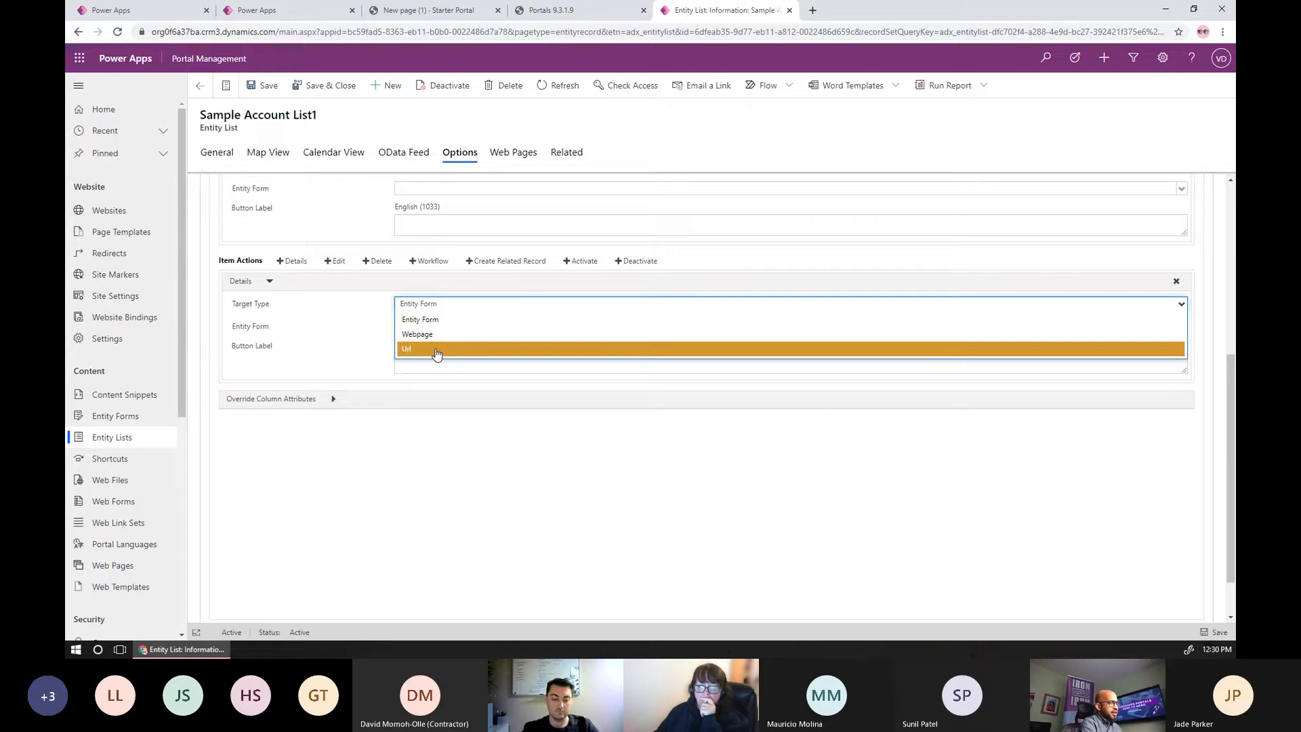
{"action": "left_click", "coordinate": [489, 404]}
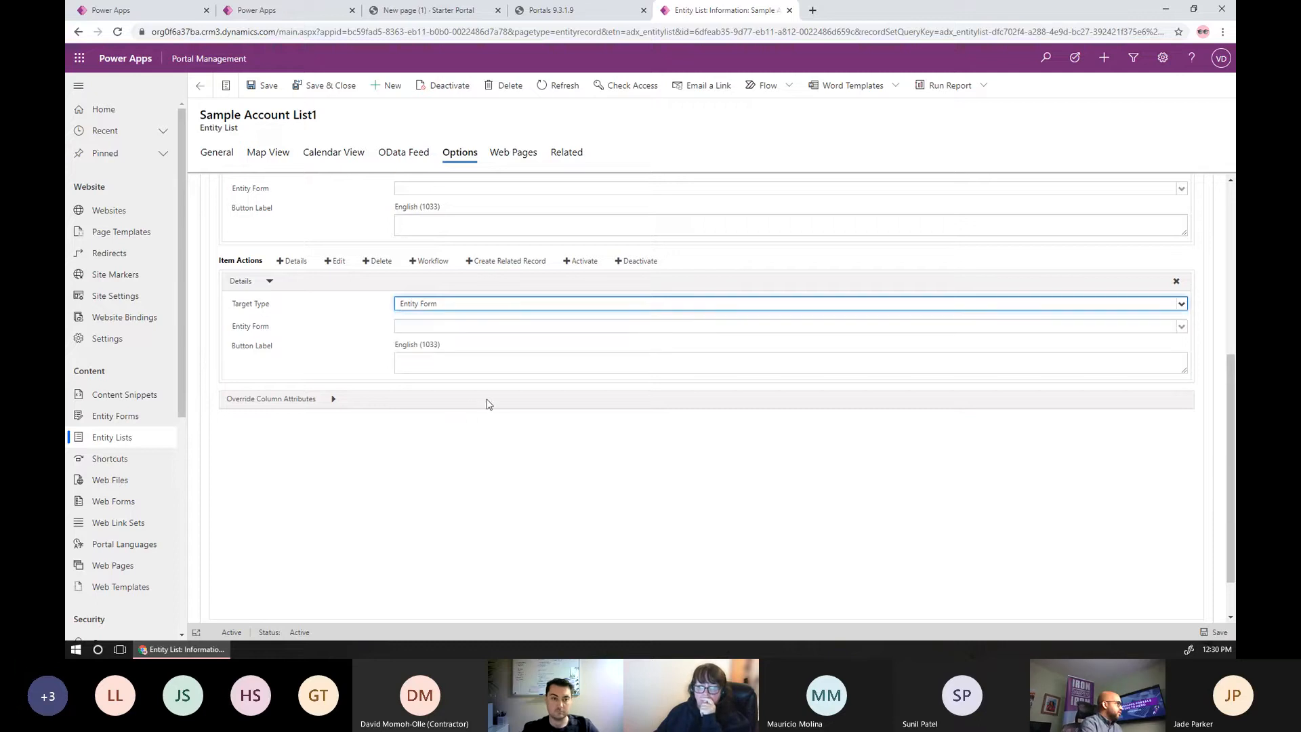
{"action": "scroll", "coordinate": [520, 308], "scroll_direction": "up", "scroll_amount": 1}
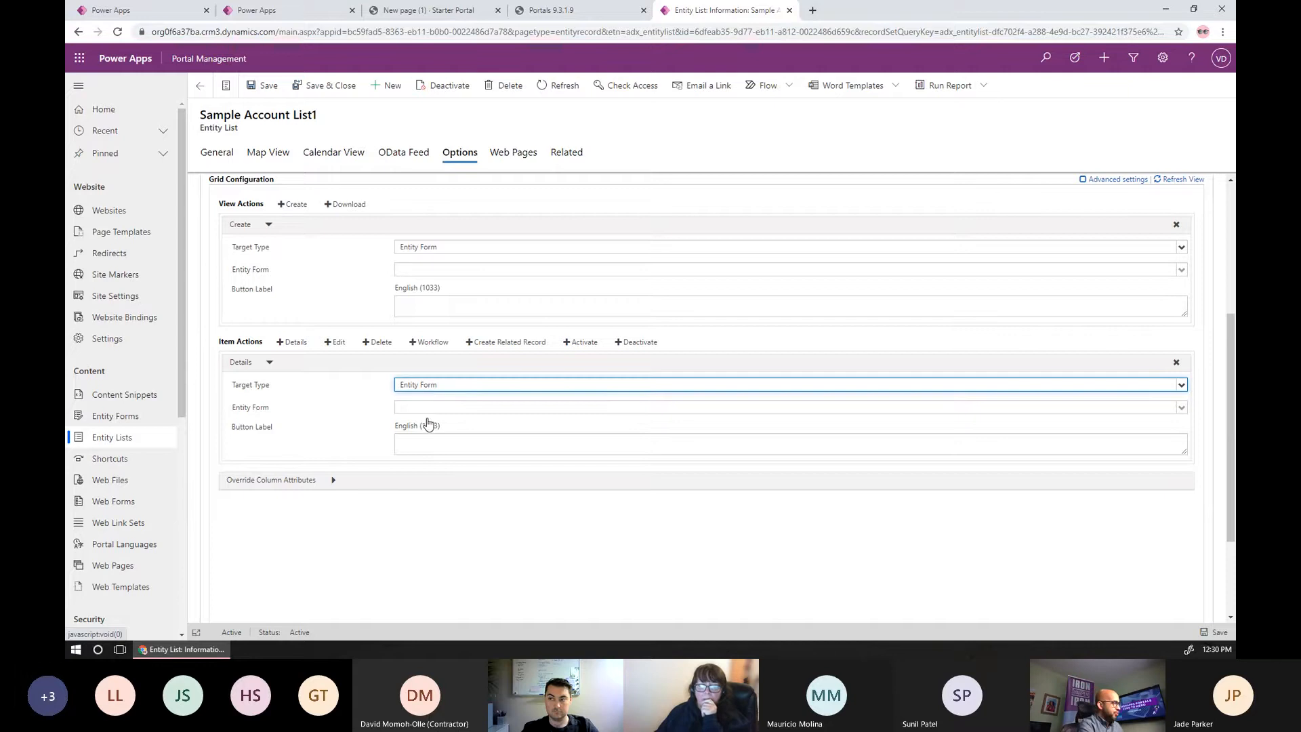
{"action": "scroll", "coordinate": [439, 434], "scroll_direction": "up", "scroll_amount": 4}
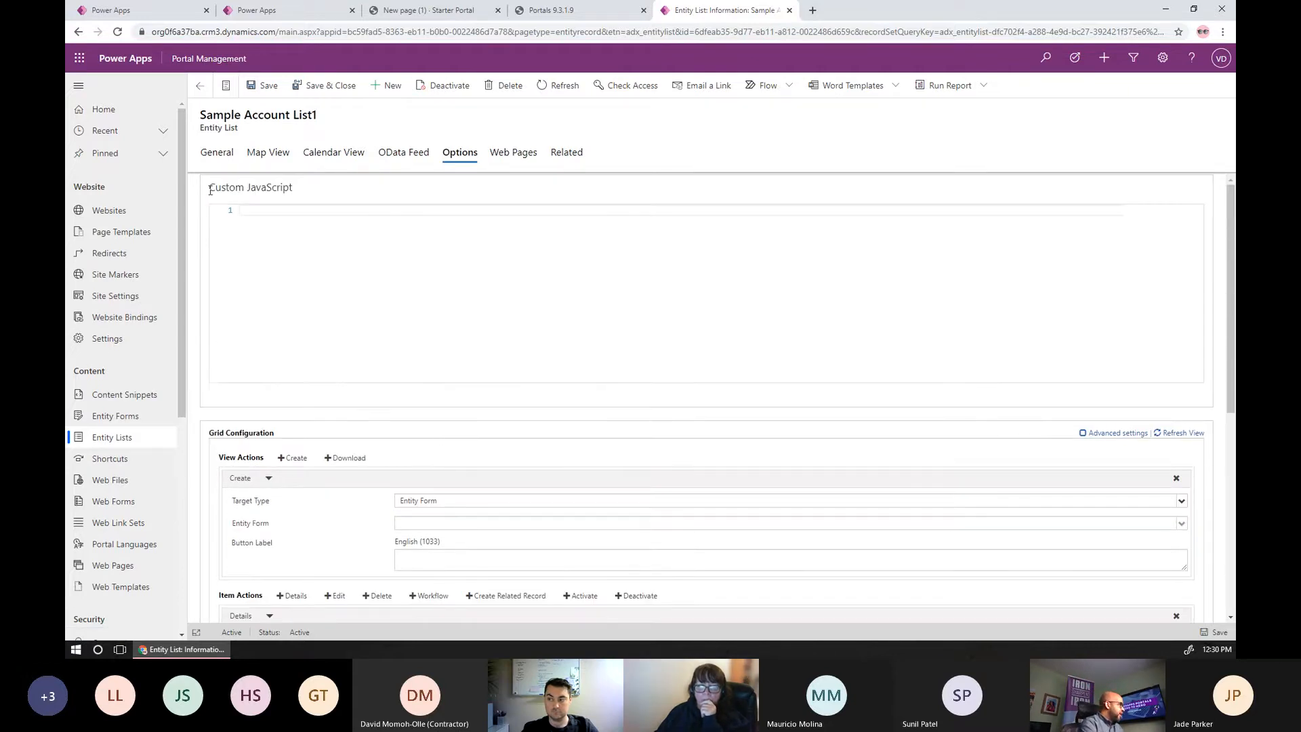
{"action": "left_click_drag", "start_coordinate": [210, 190], "coordinate": [290, 190]}
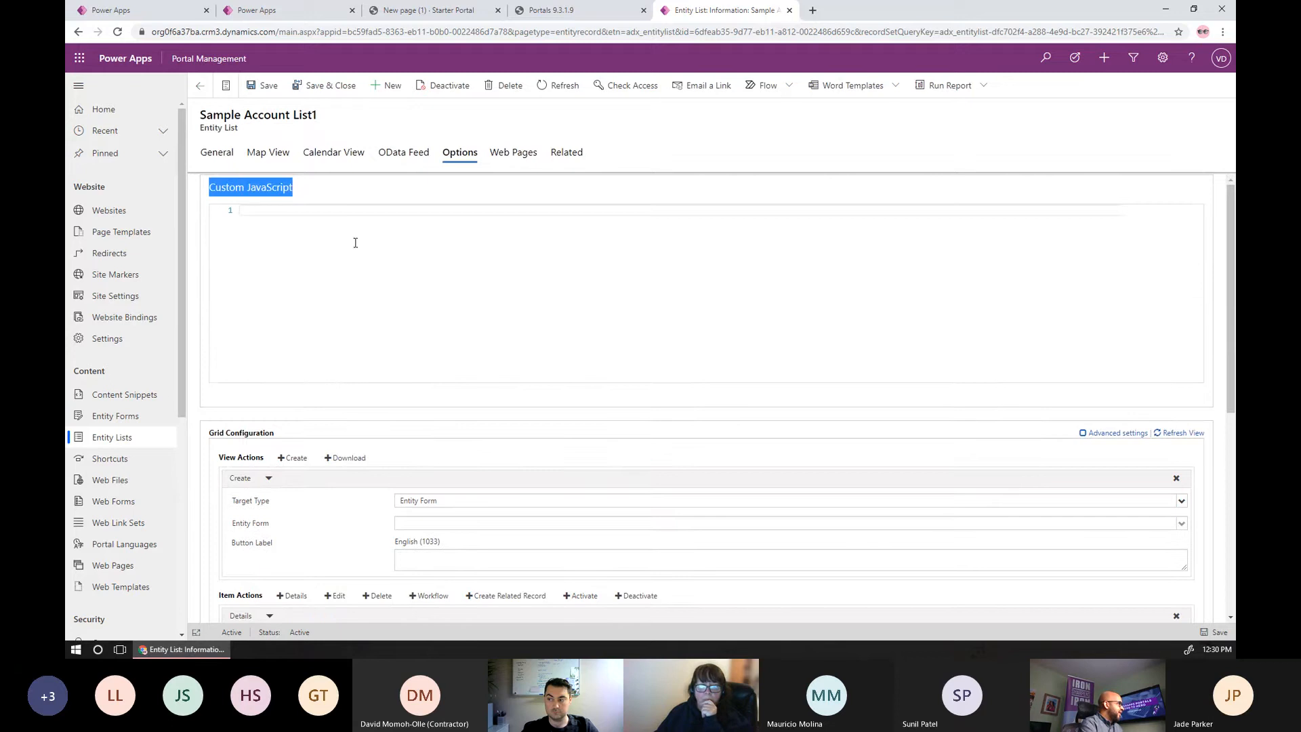
{"action": "left_click", "coordinate": [295, 234]}
{"action": "left_click", "coordinate": [275, 188]}
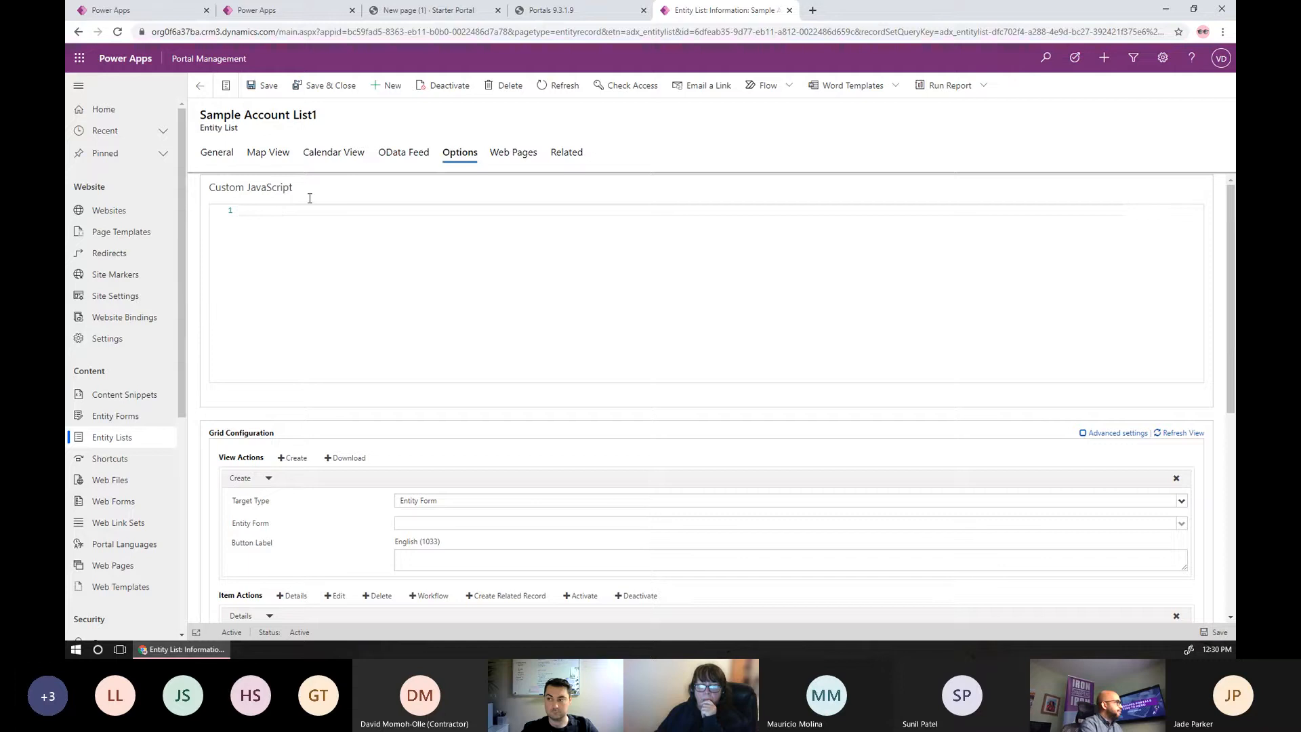
Open a second copy of the Sample Account List1 entity list record in a new browser tab
{"action": "left_click", "coordinate": [584, 39]}
{"action": "key", "text": "ctrl+c"}
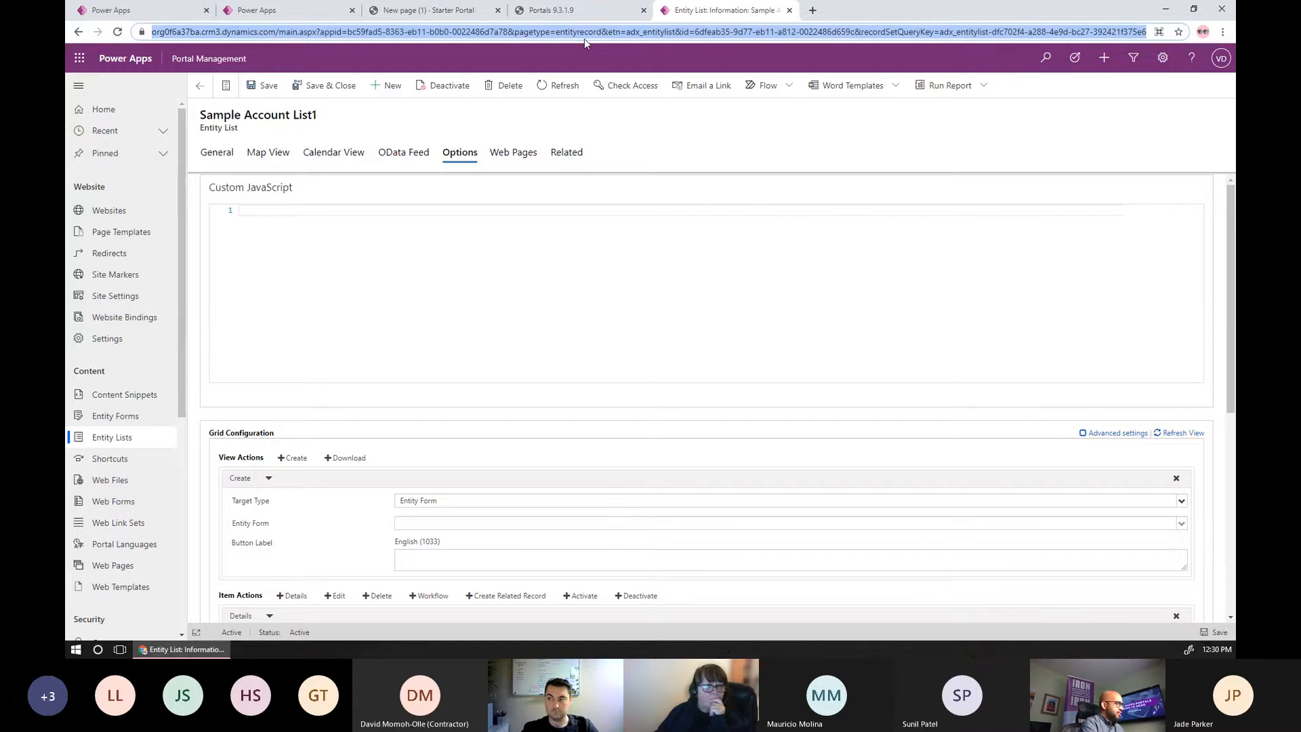
{"action": "left_click", "coordinate": [813, 11]}
{"action": "type", "text": "https://beta-eyedeasinc.powerappsportals.com/new-page-1/"}
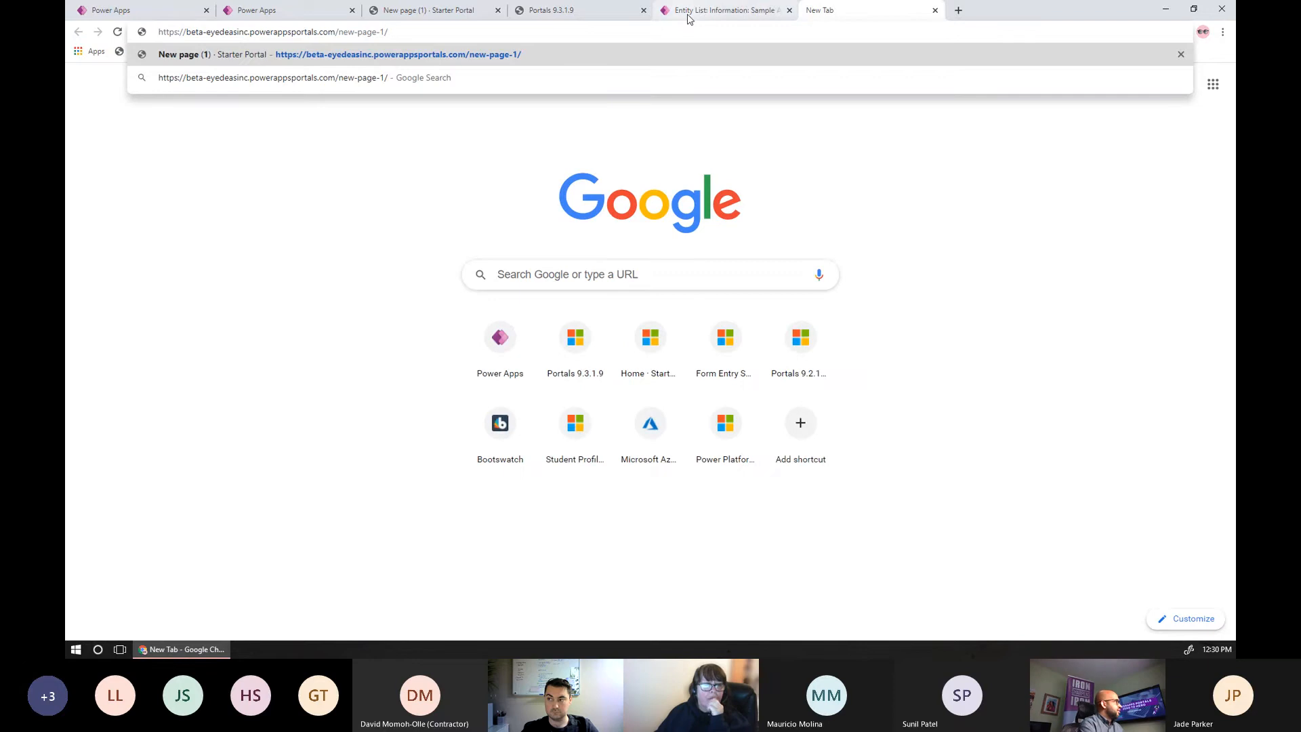
{"action": "left_click", "coordinate": [689, 10]}
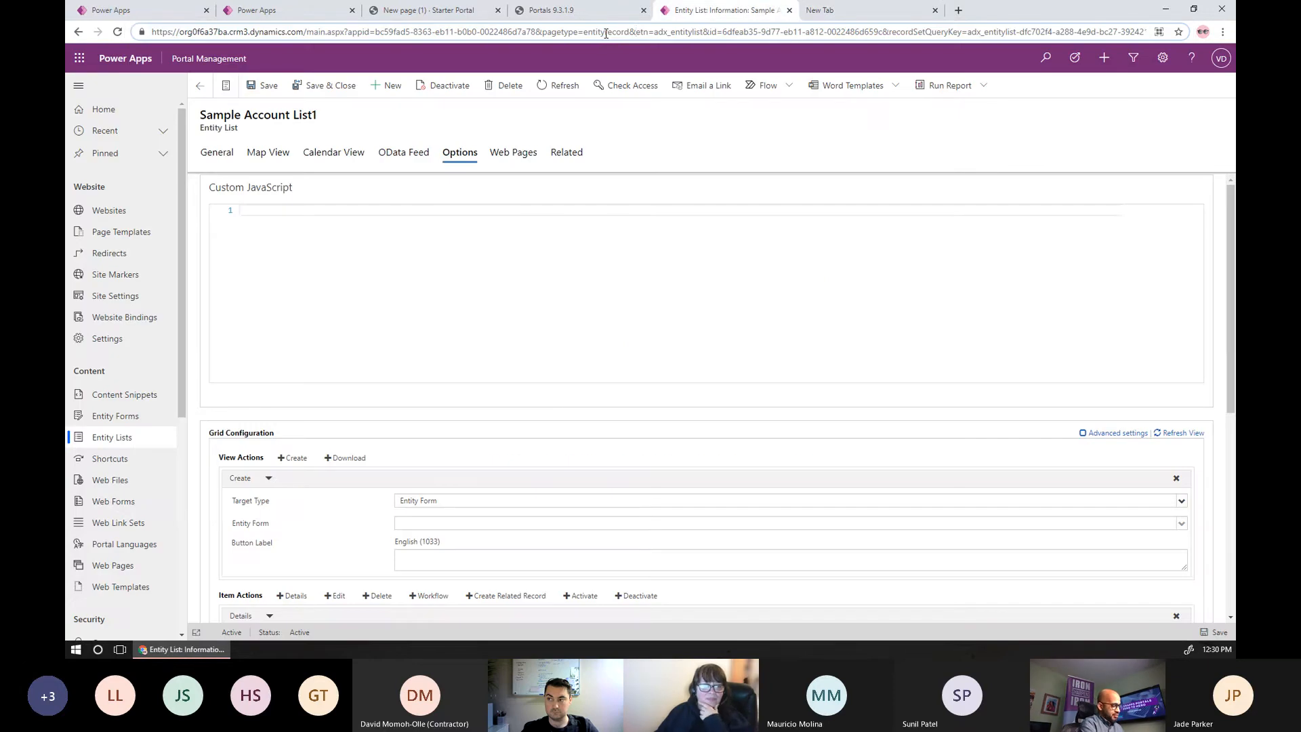
{"action": "left_click", "coordinate": [606, 33]}
{"action": "left_click", "coordinate": [857, 10]}
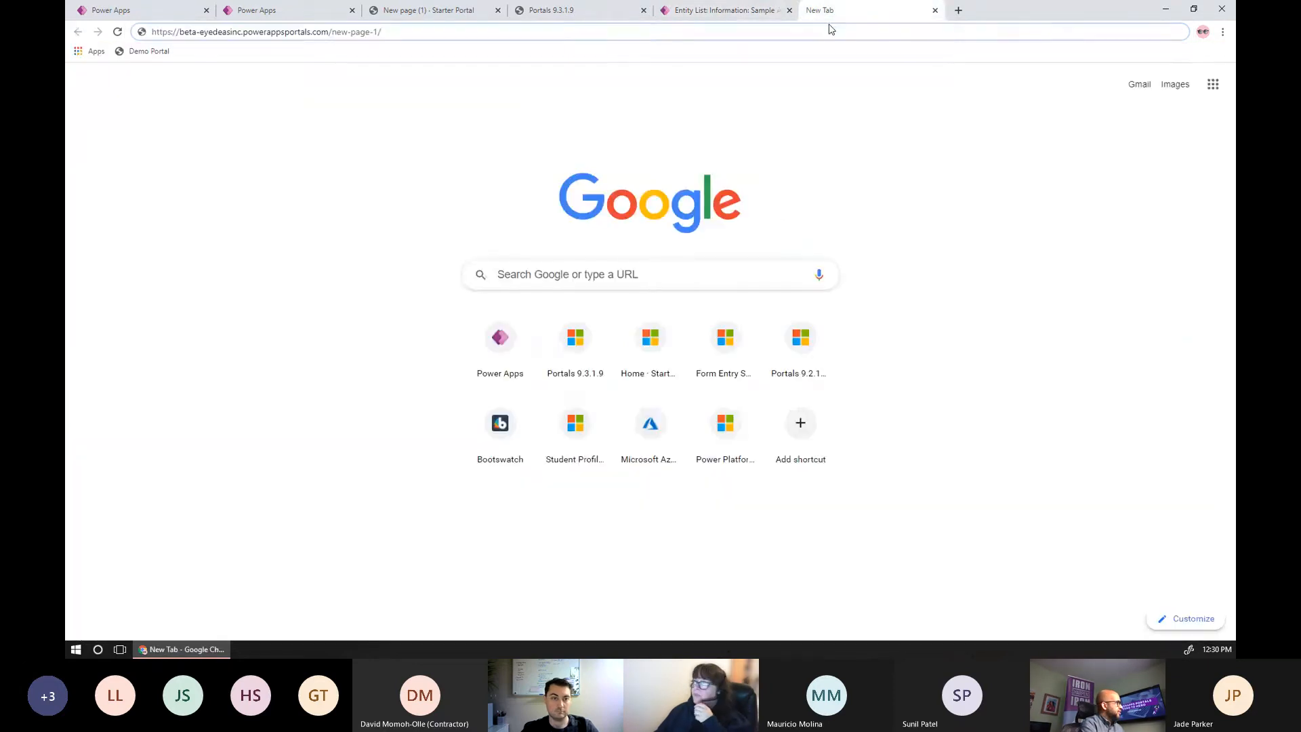
{"action": "key", "text": "ctrl+v"}
{"action": "key", "text": "Return"}
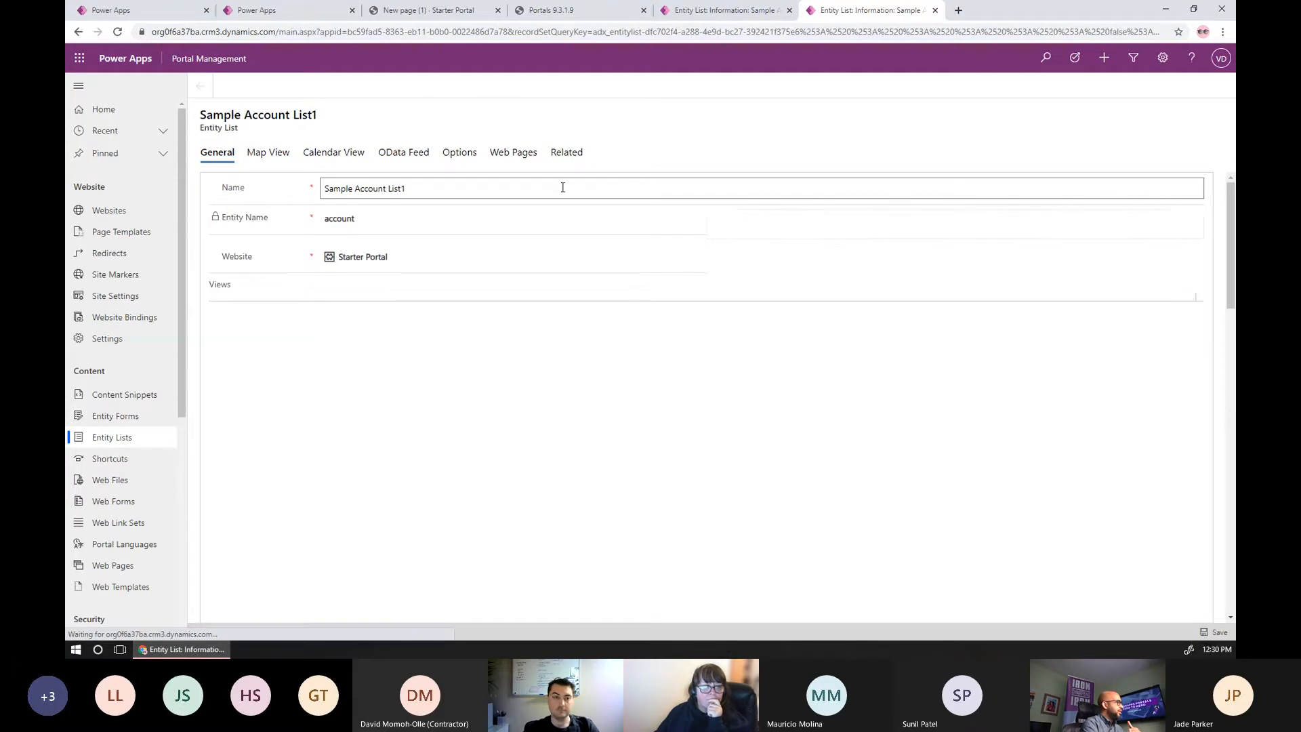
Open the List of Accounts entity list in the second tab and copy all of its custom JavaScript
{"action": "left_click", "coordinate": [132, 440]}
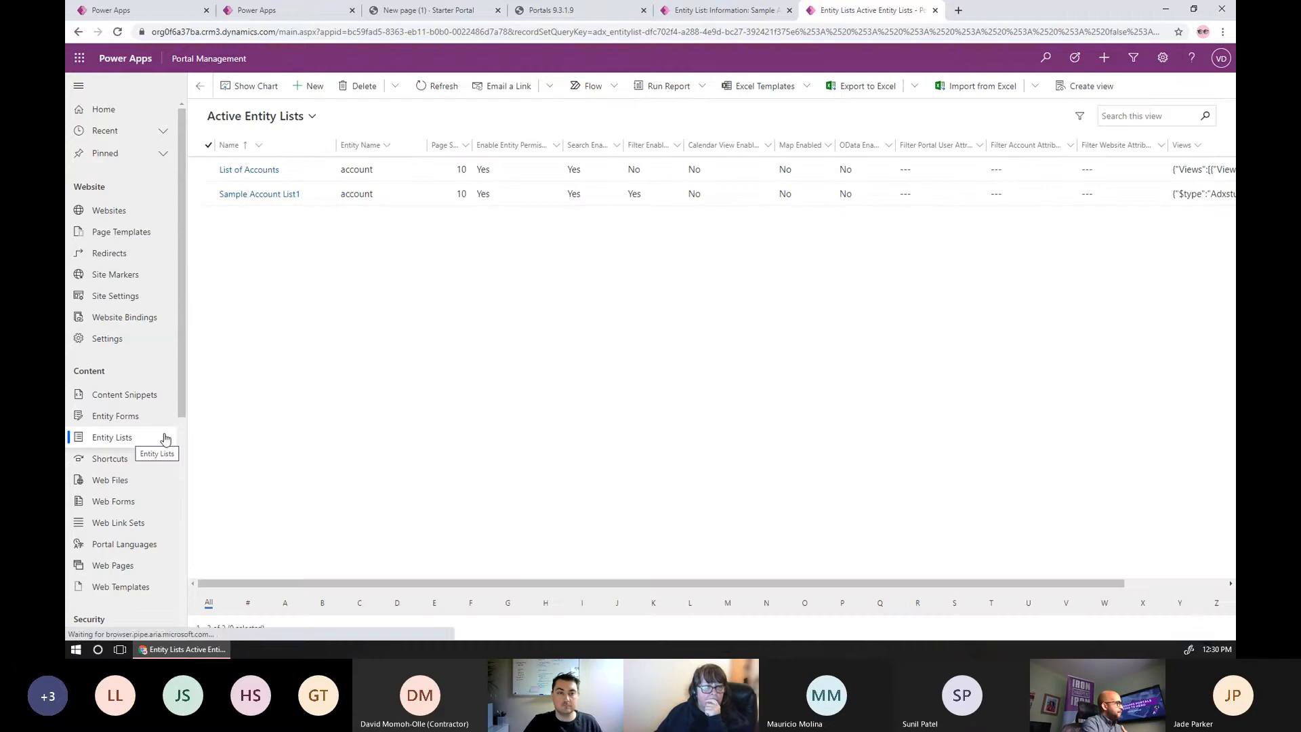
{"action": "left_click", "coordinate": [262, 171]}
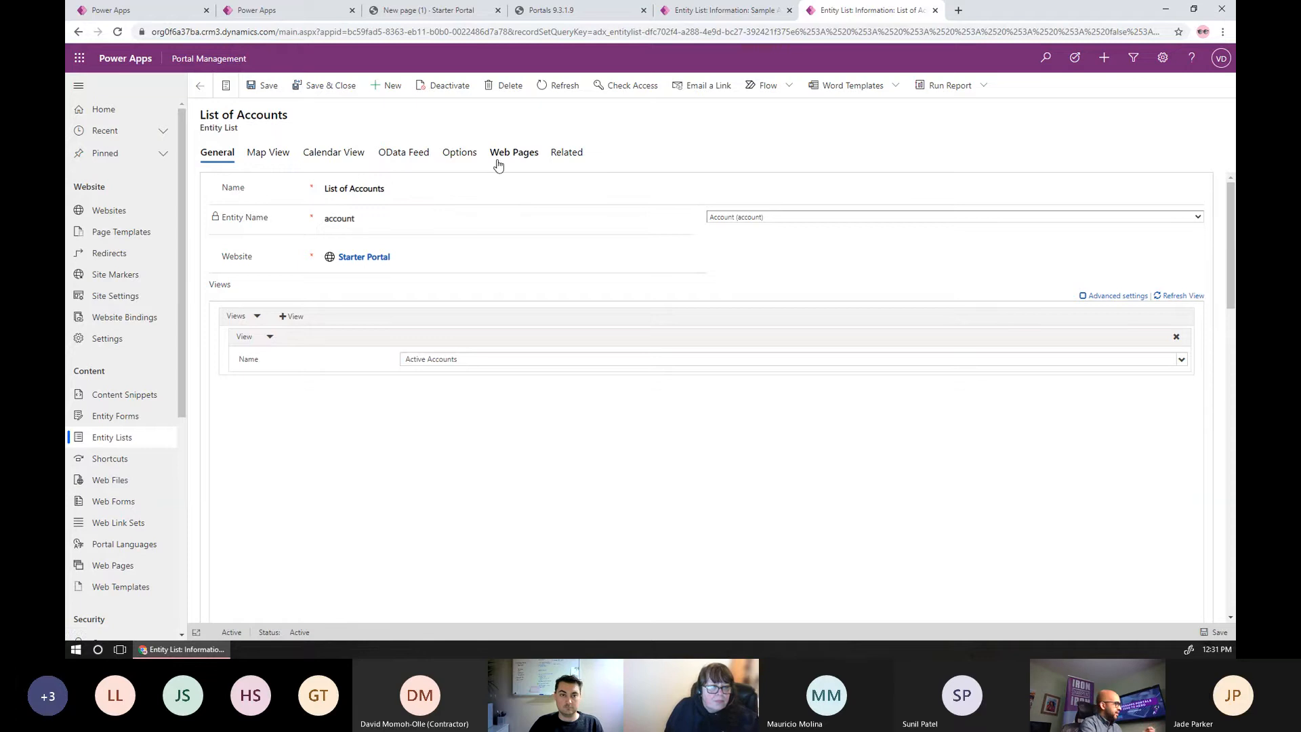
{"action": "left_click", "coordinate": [469, 164]}
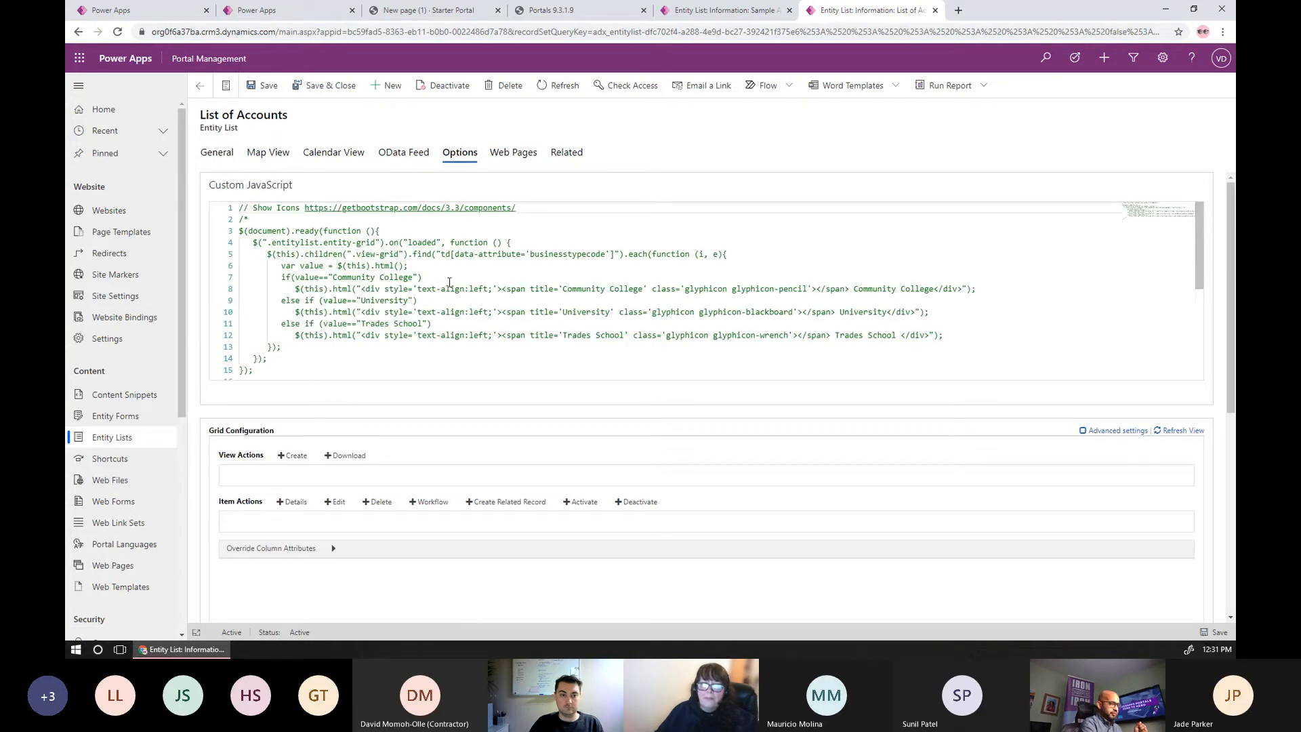
{"action": "left_click", "coordinate": [452, 279]}
{"action": "key", "text": "ctrl+a"}
{"action": "key", "text": "ctrl+c"}
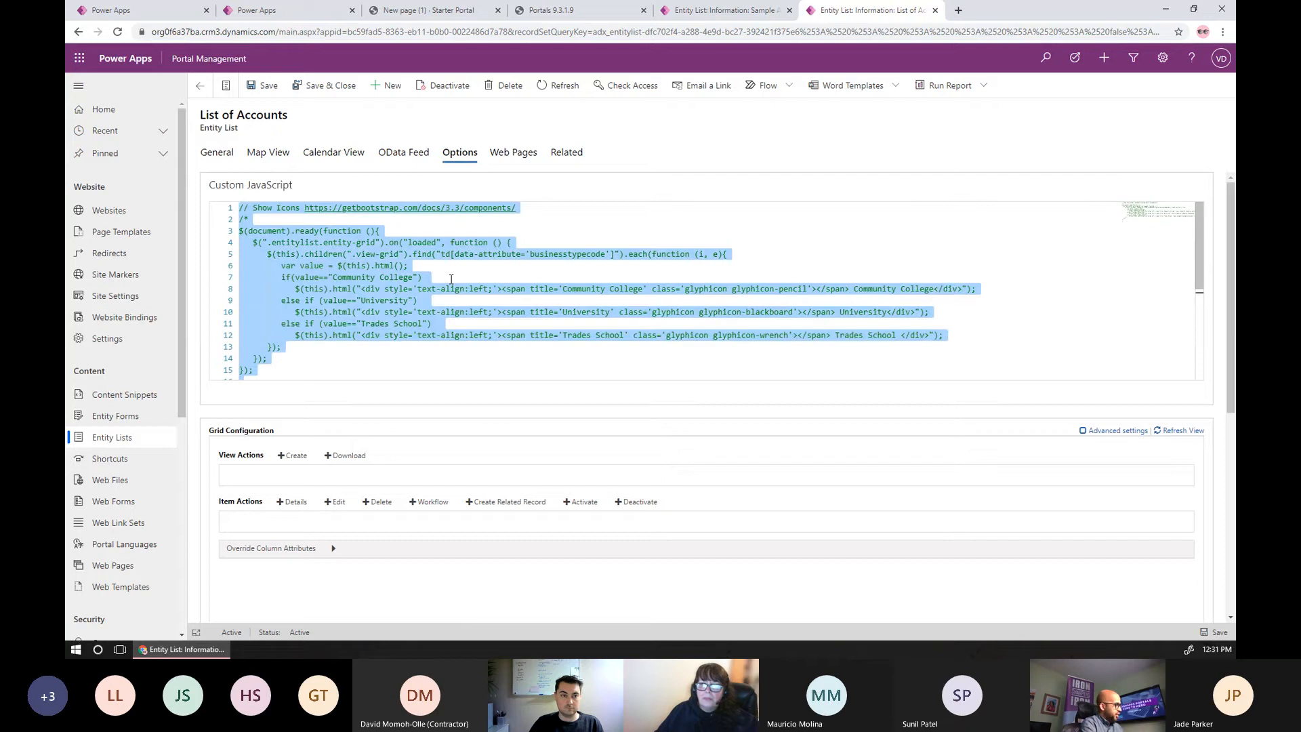
Paste the copied script into Sample Account List1's Custom JavaScript and remove the block comment markers around the code
{"action": "left_click", "coordinate": [721, 10]}
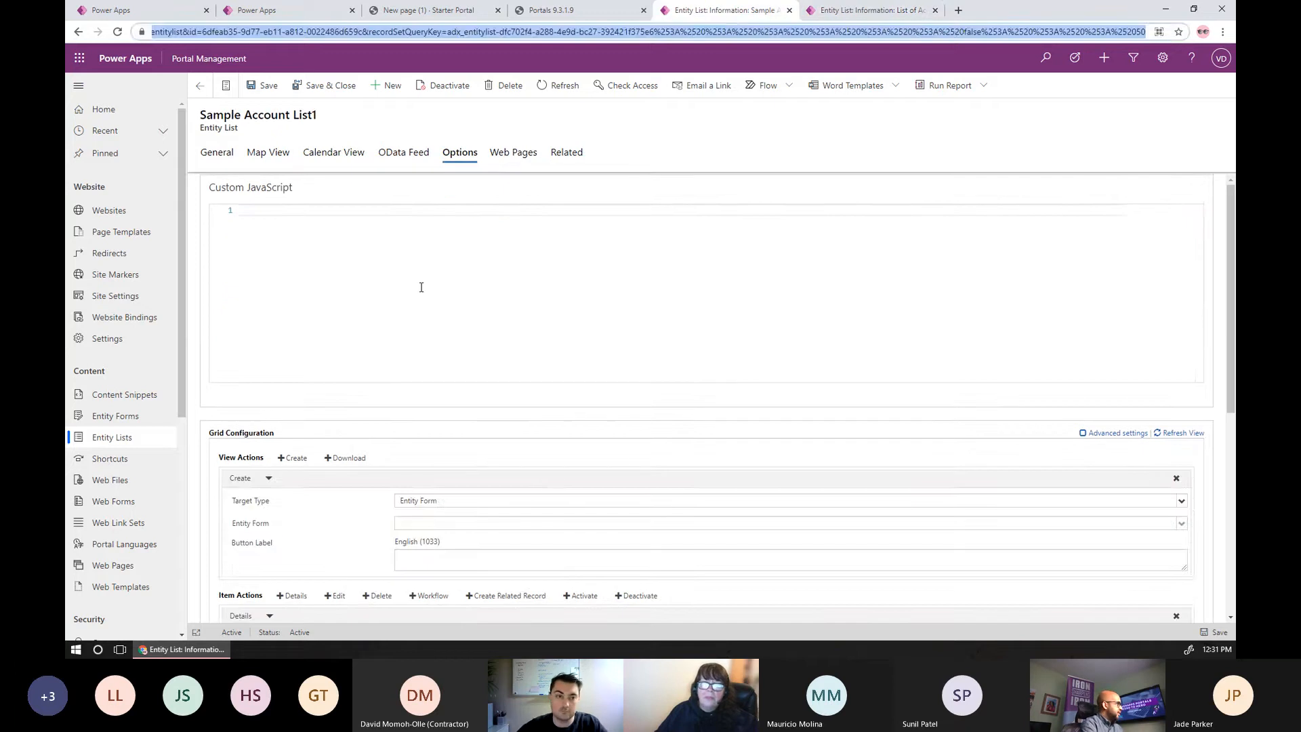
{"action": "key", "text": "ctrl+v"}
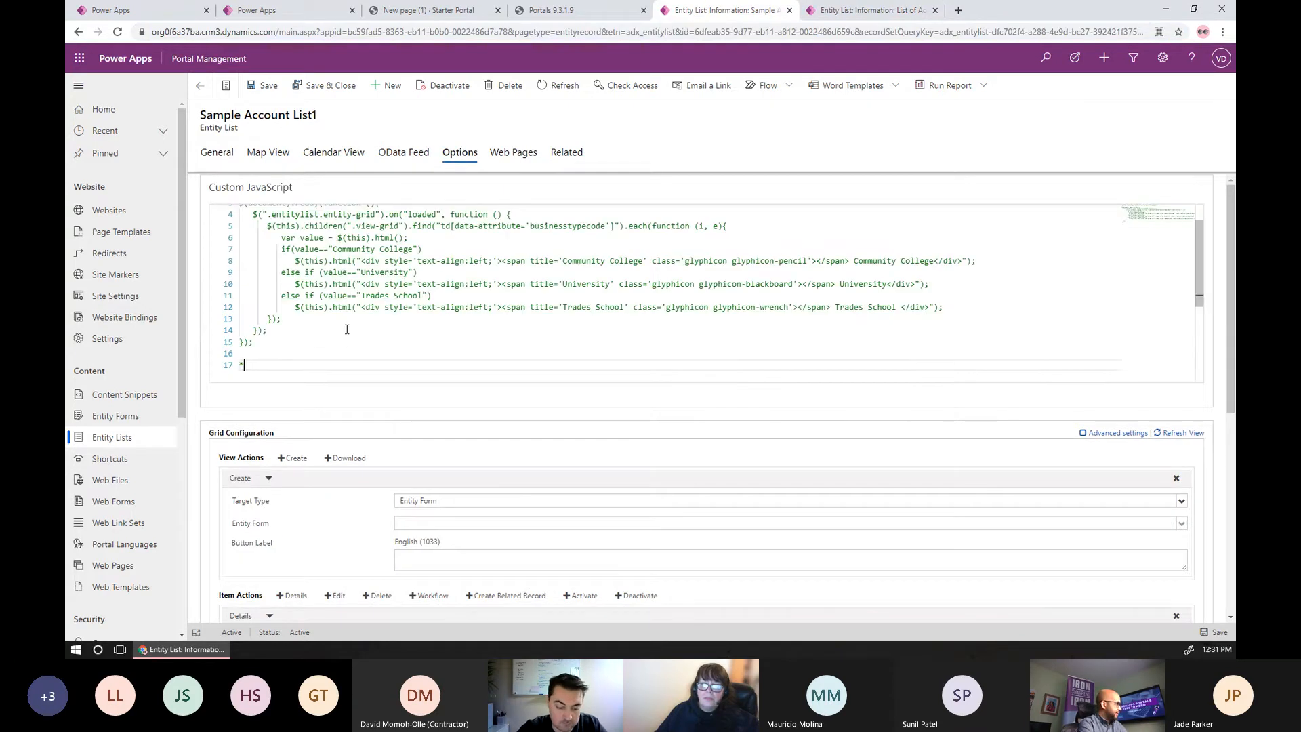
{"action": "scroll", "coordinate": [351, 327], "scroll_direction": "up", "scroll_amount": 2}
{"action": "left_click", "coordinate": [258, 221]}
{"action": "type", "text": "/"}
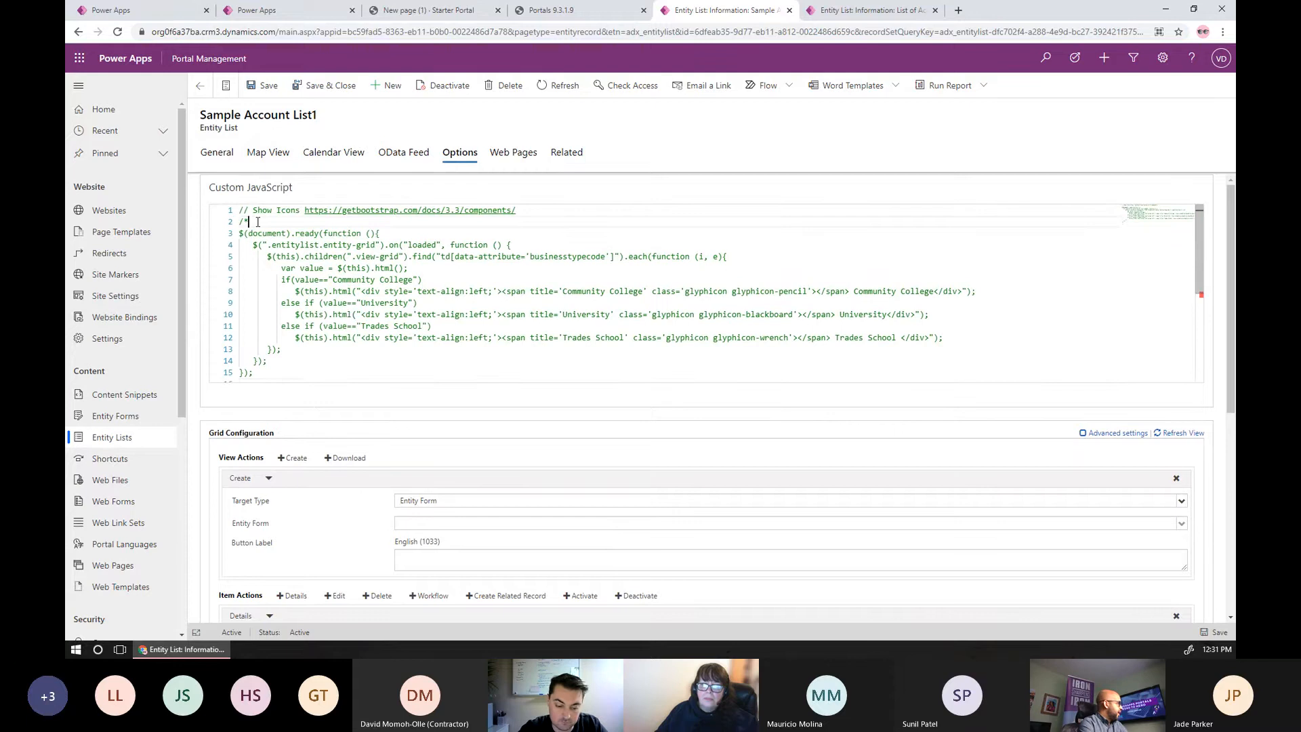
{"action": "key", "text": "BackSpace"}
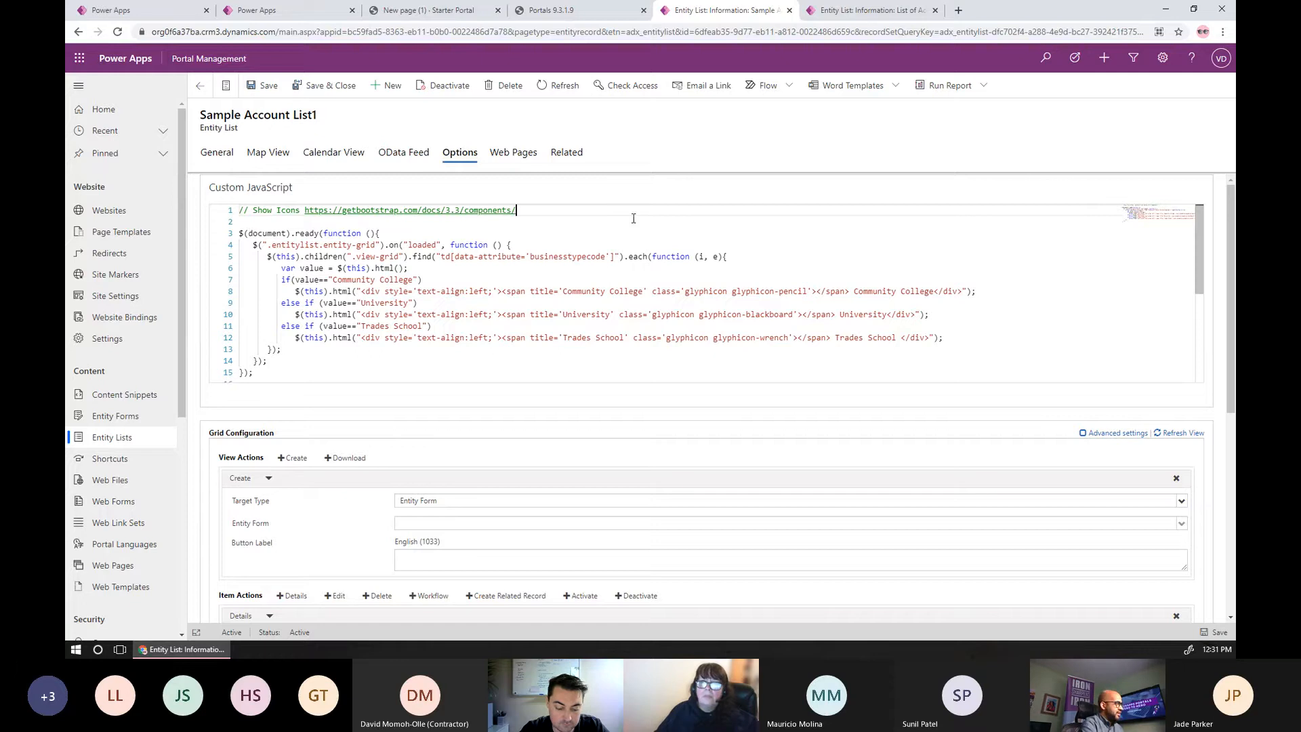
Open the Bootstrap 3.3 components link from the script's comment in a new tab, browse the available glyphicons, and return to Sample Account List1
{"action": "left_click_drag", "start_coordinate": [543, 212], "coordinate": [308, 212]}
{"action": "key", "text": "ctrl+c"}
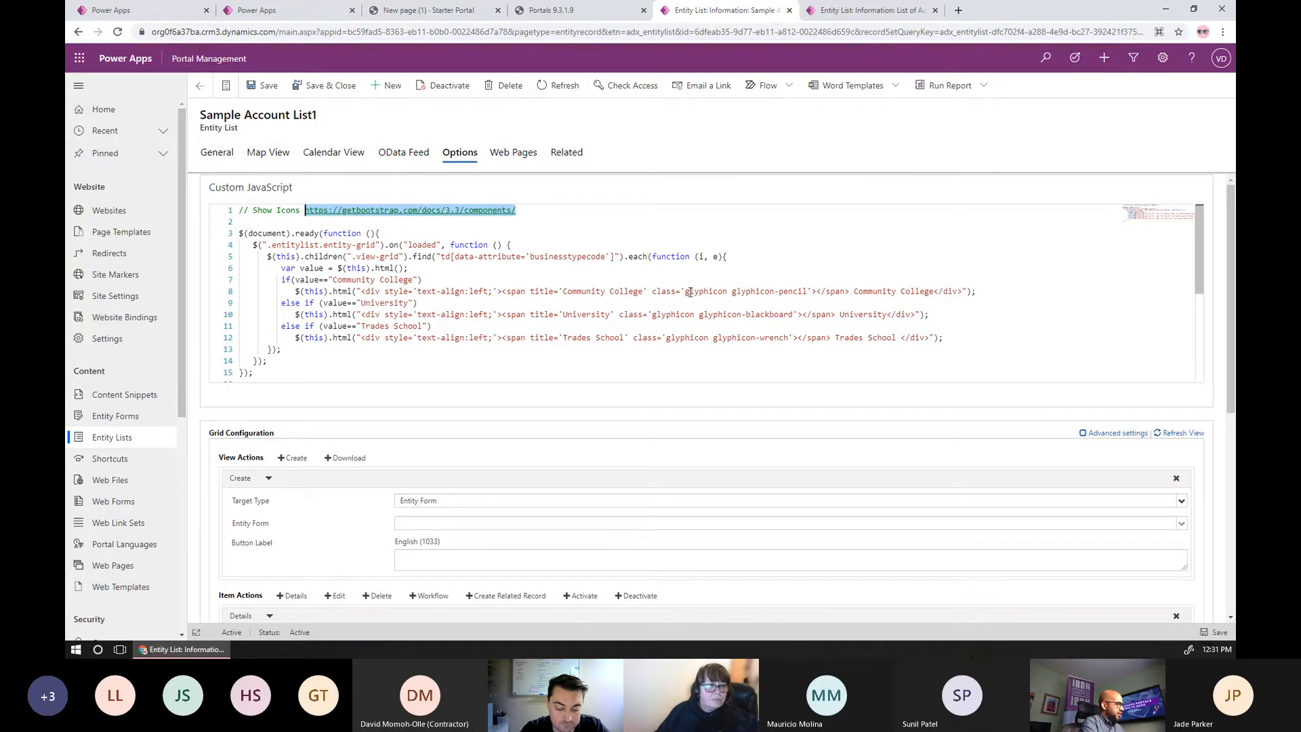
{"action": "left_click", "coordinate": [958, 10]}
{"action": "key", "text": "ctrl+v"}
{"action": "key", "text": "Return"}
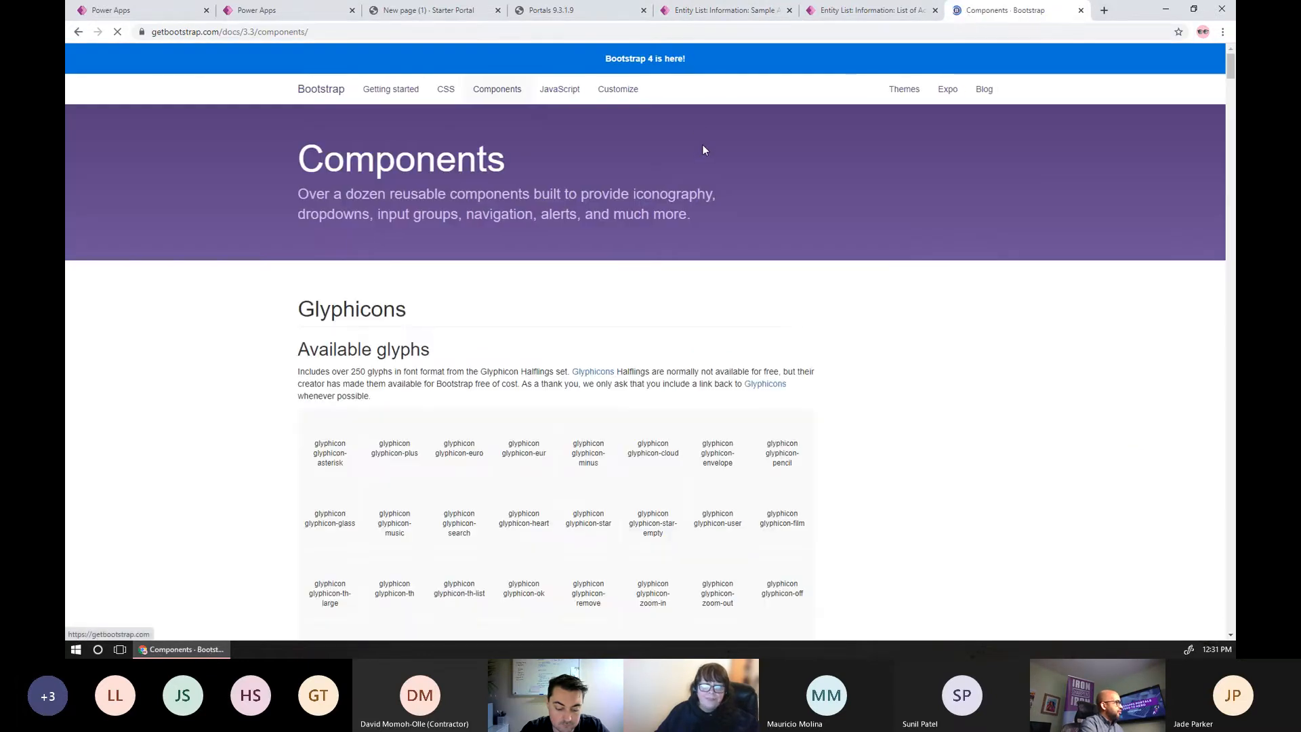
{"action": "scroll", "coordinate": [610, 397], "scroll_direction": "down", "scroll_amount": 3}
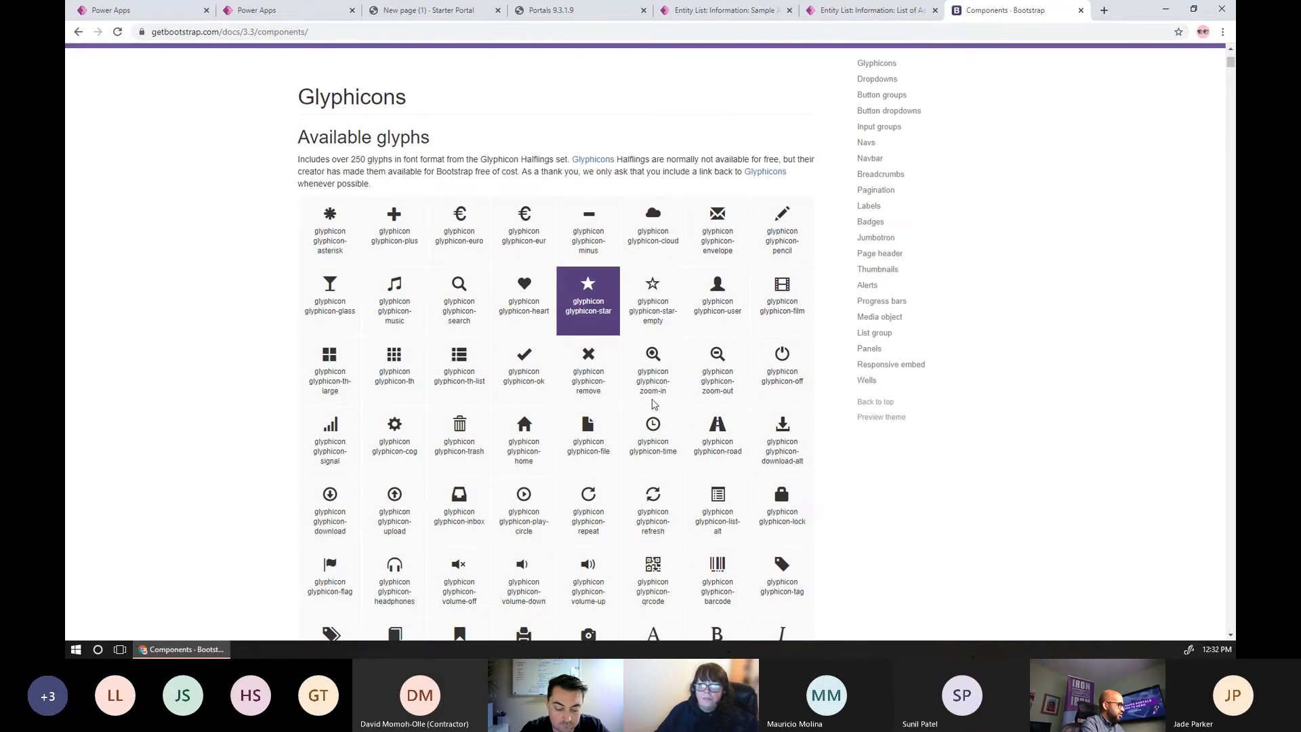
{"action": "scroll", "coordinate": [780, 496], "scroll_direction": "down", "scroll_amount": 7}
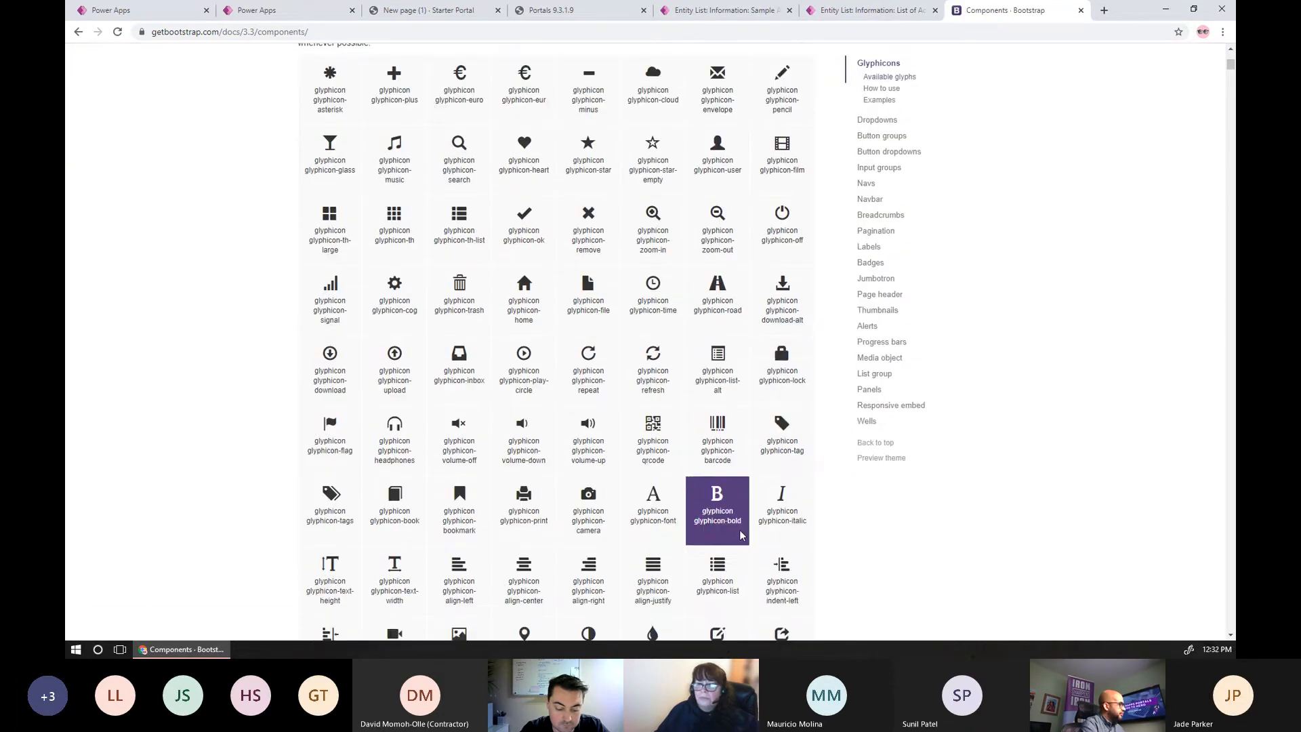
{"action": "scroll", "coordinate": [711, 491], "scroll_direction": "down", "scroll_amount": 4}
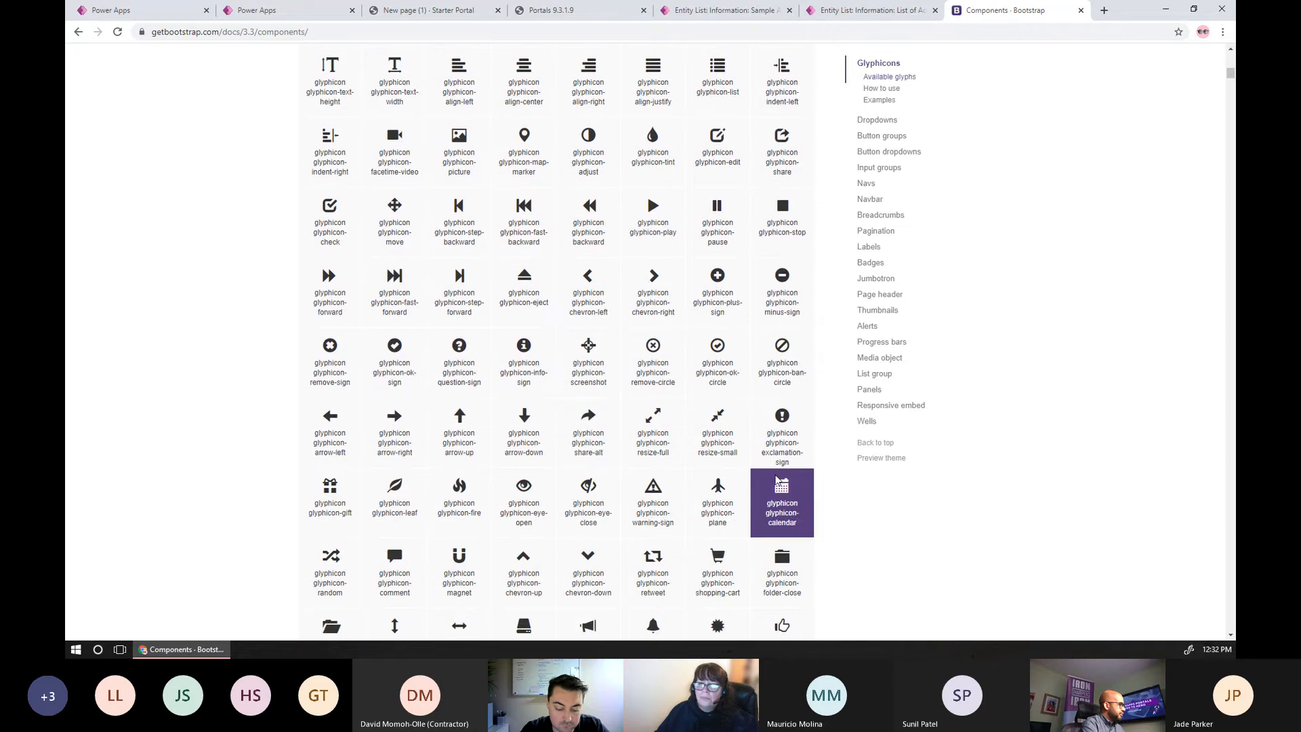
{"action": "left_click", "coordinate": [873, 10]}
{"action": "left_click", "coordinate": [757, 11]}
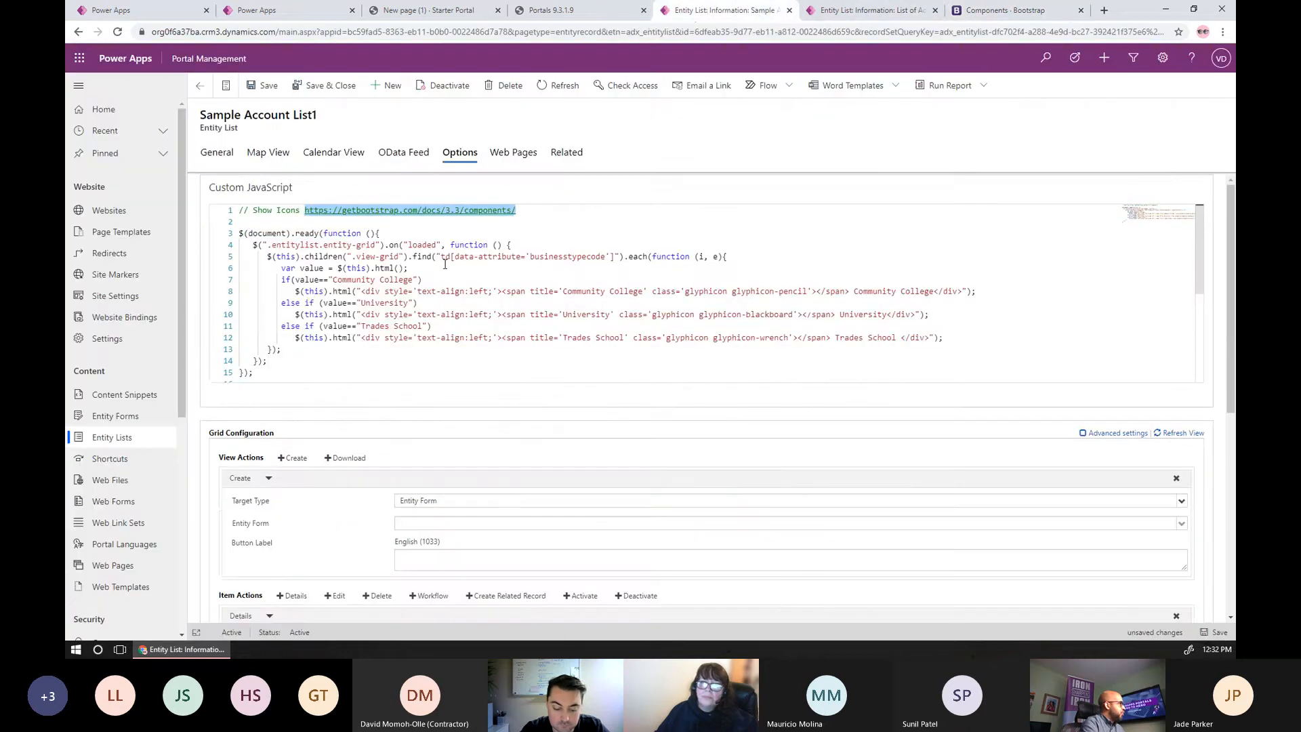
Examine the script's loaded event handler and entity-grid selector, and save the entity list record
{"action": "left_click", "coordinate": [414, 231]}
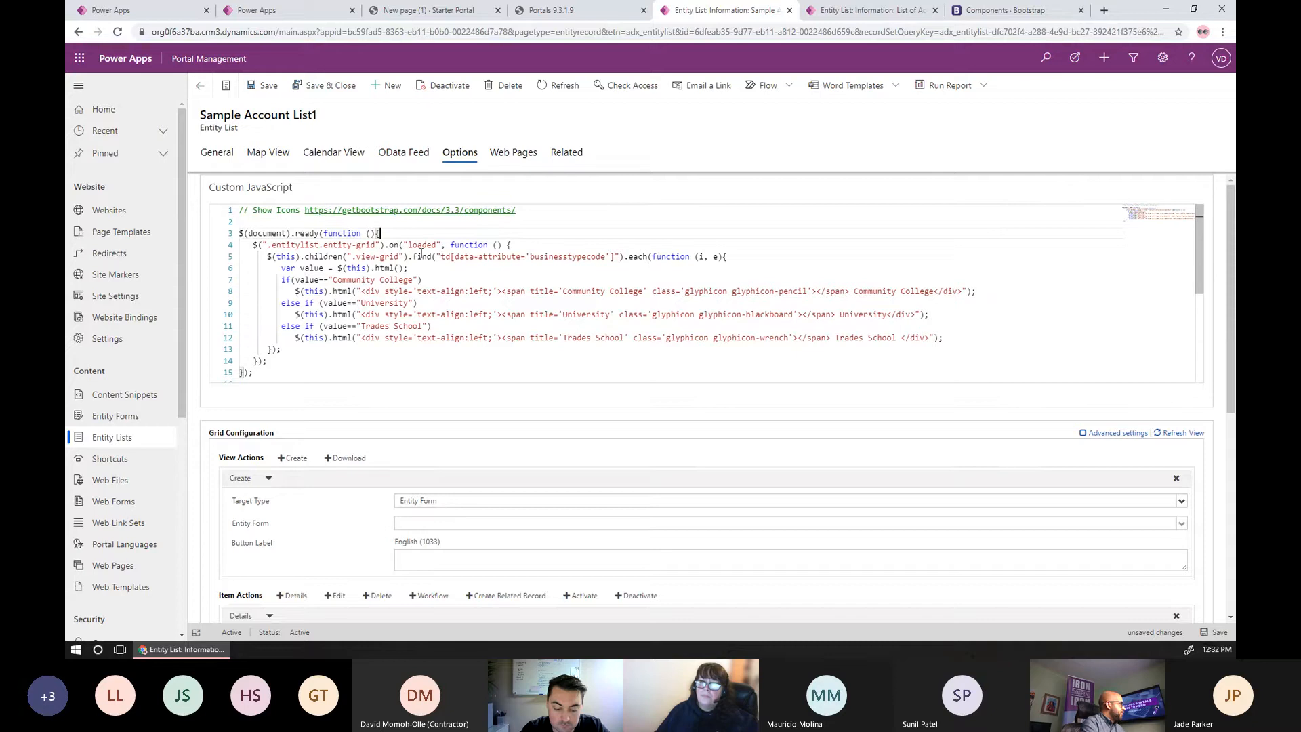
{"action": "double_click", "coordinate": [422, 245]}
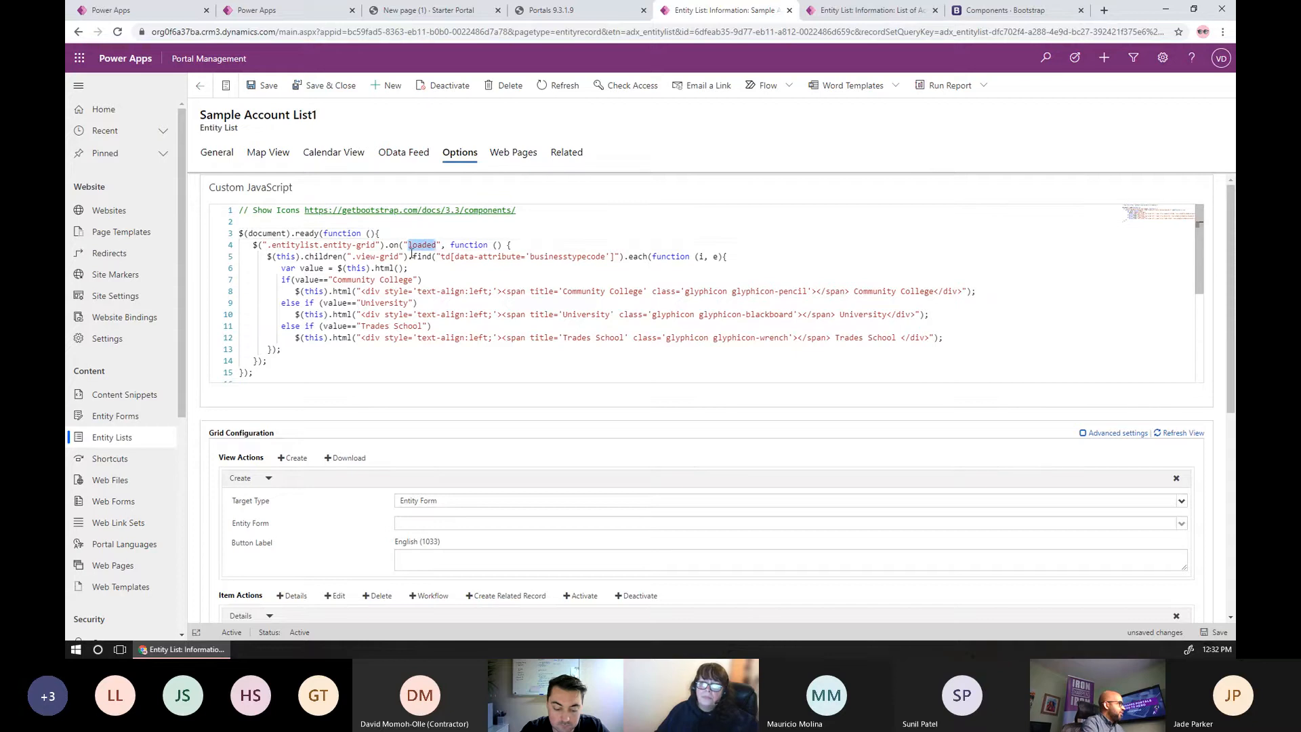
{"action": "left_click", "coordinate": [395, 245]}
{"action": "double_click", "coordinate": [413, 245]}
{"action": "left_click", "coordinate": [382, 245]}
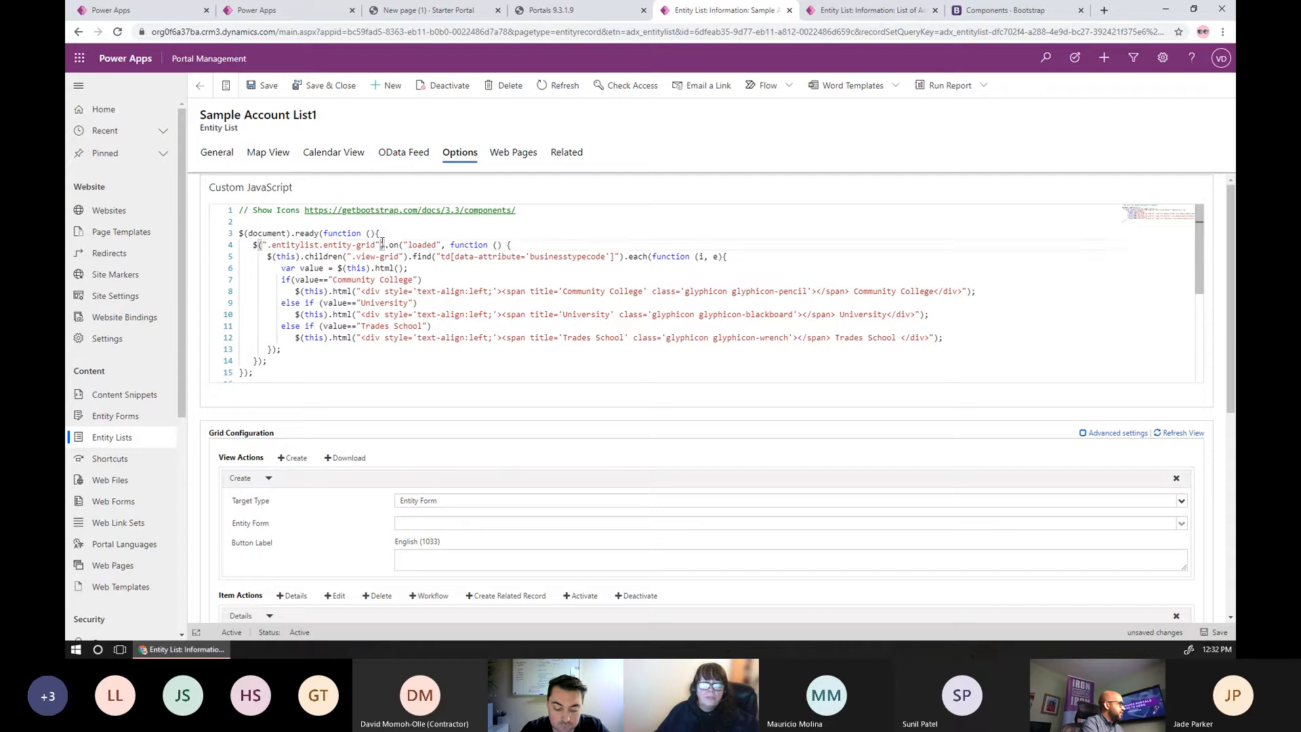
{"action": "left_click_drag", "start_coordinate": [382, 245], "coordinate": [265, 246]}
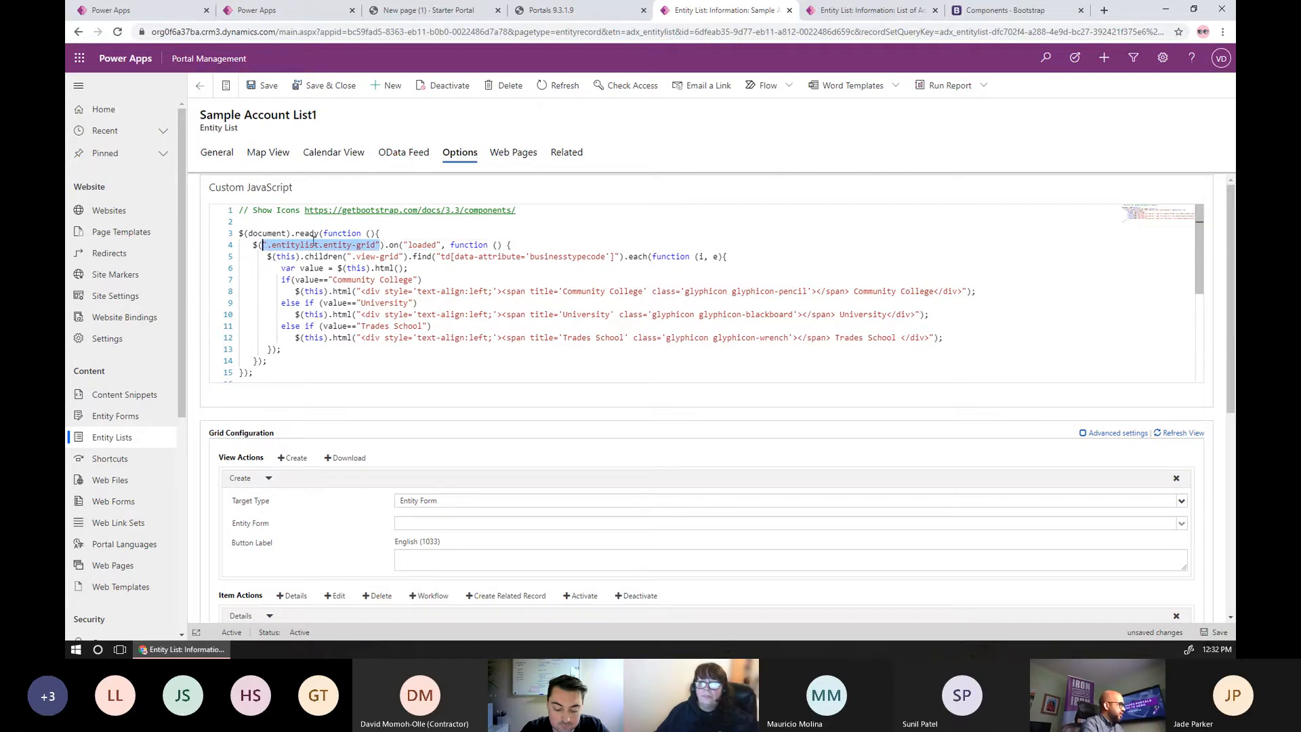
{"action": "left_click", "coordinate": [445, 271]}
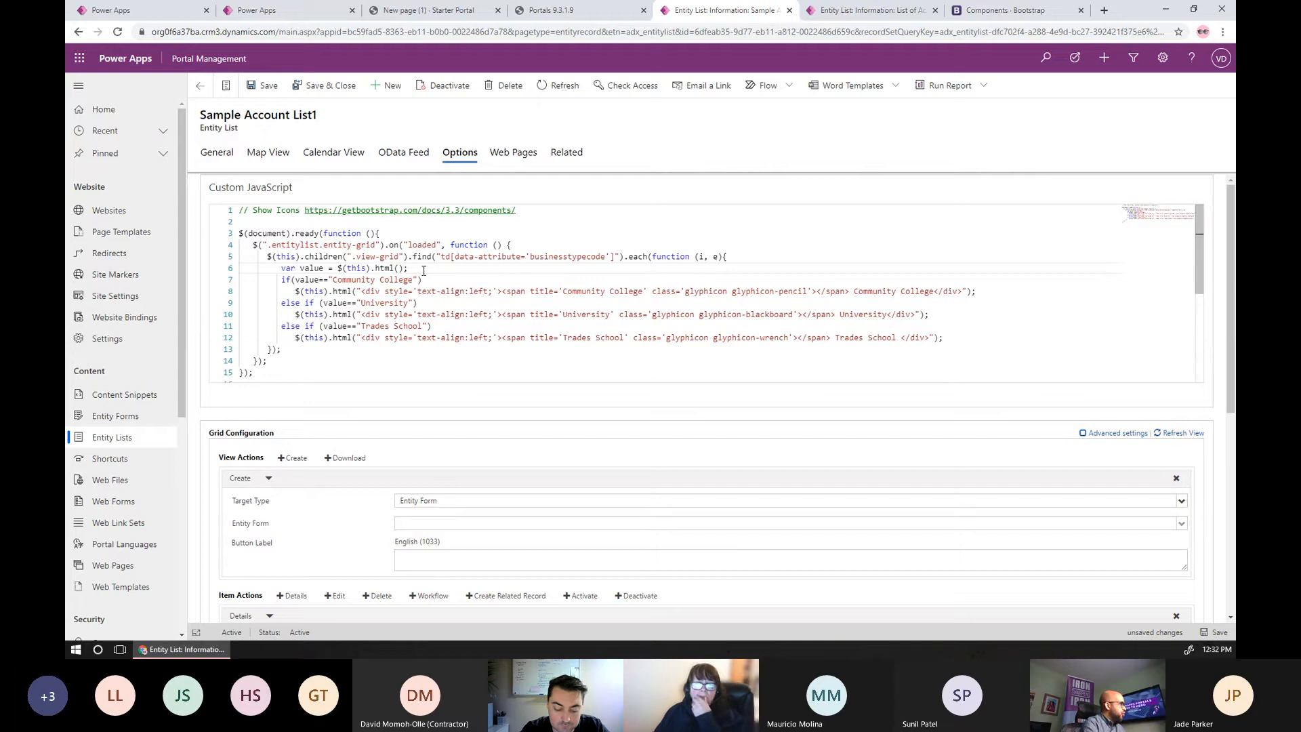
{"action": "key", "text": "ctrl+s"}
Examine the script's view-grid and businesstypecode cell lookup, its value check, and the glyphicon HTML that replaces the Community College text
{"action": "double_click", "coordinate": [376, 257]}
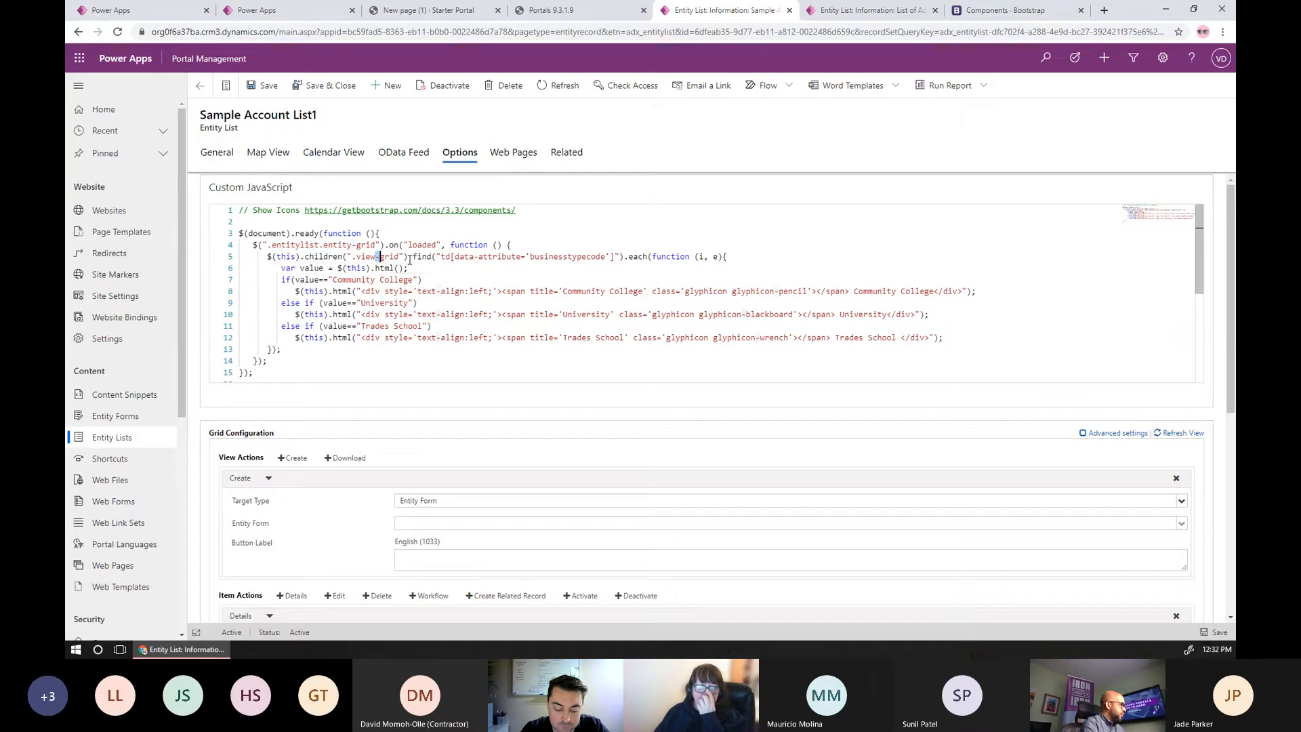
{"action": "left_click", "coordinate": [357, 246]}
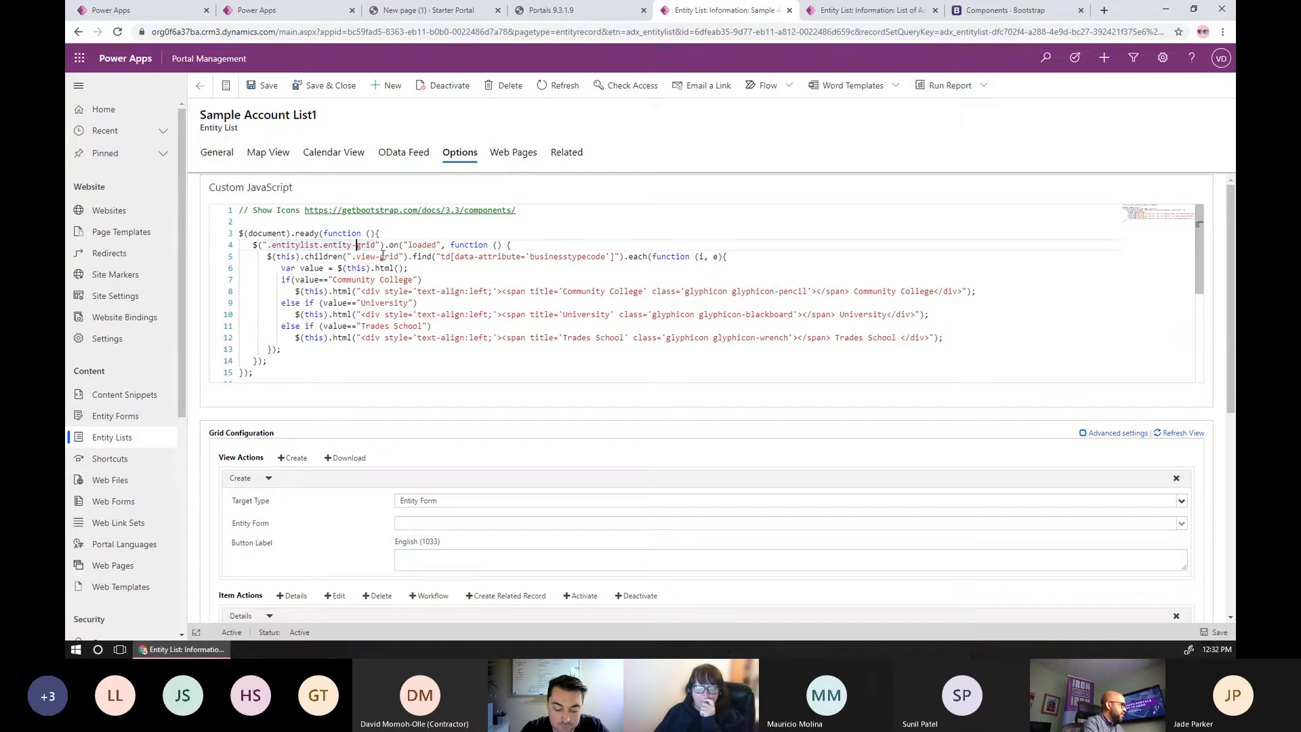
{"action": "left_click_drag", "start_coordinate": [405, 256], "coordinate": [366, 257]}
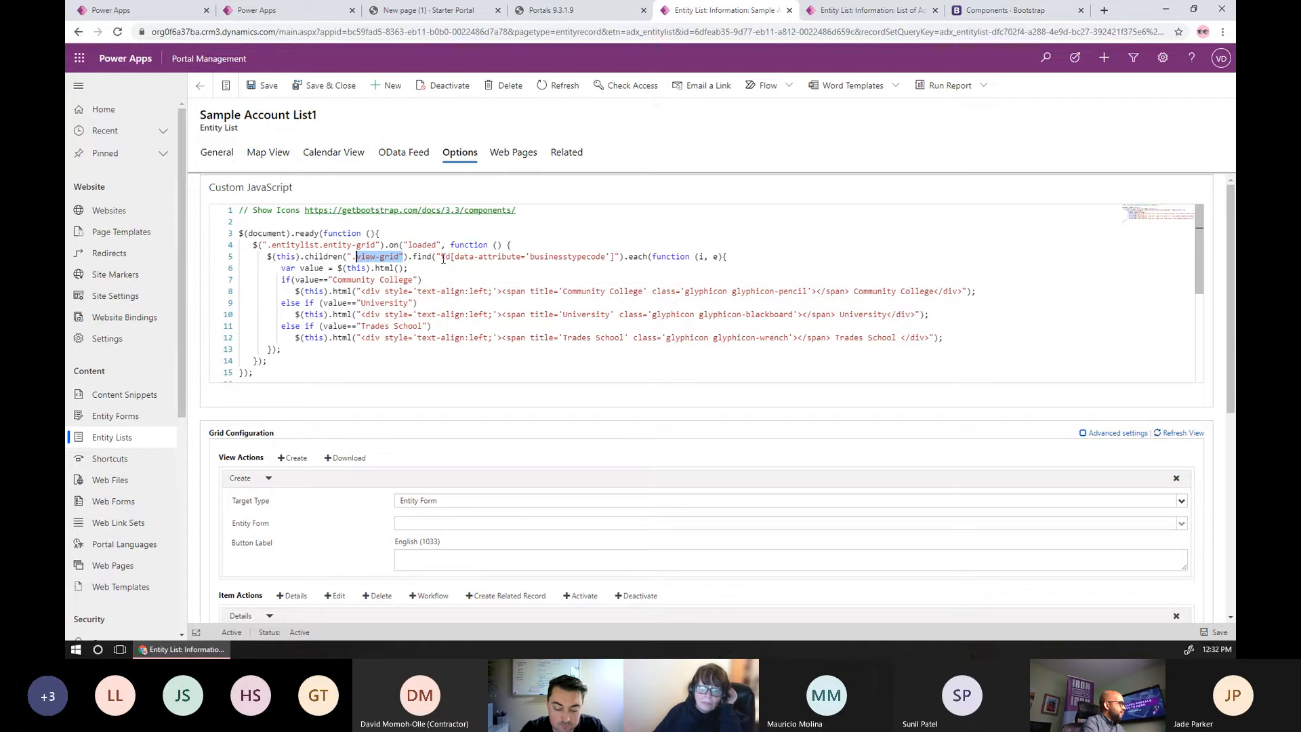
{"action": "left_click_drag", "start_coordinate": [441, 257], "coordinate": [615, 257]}
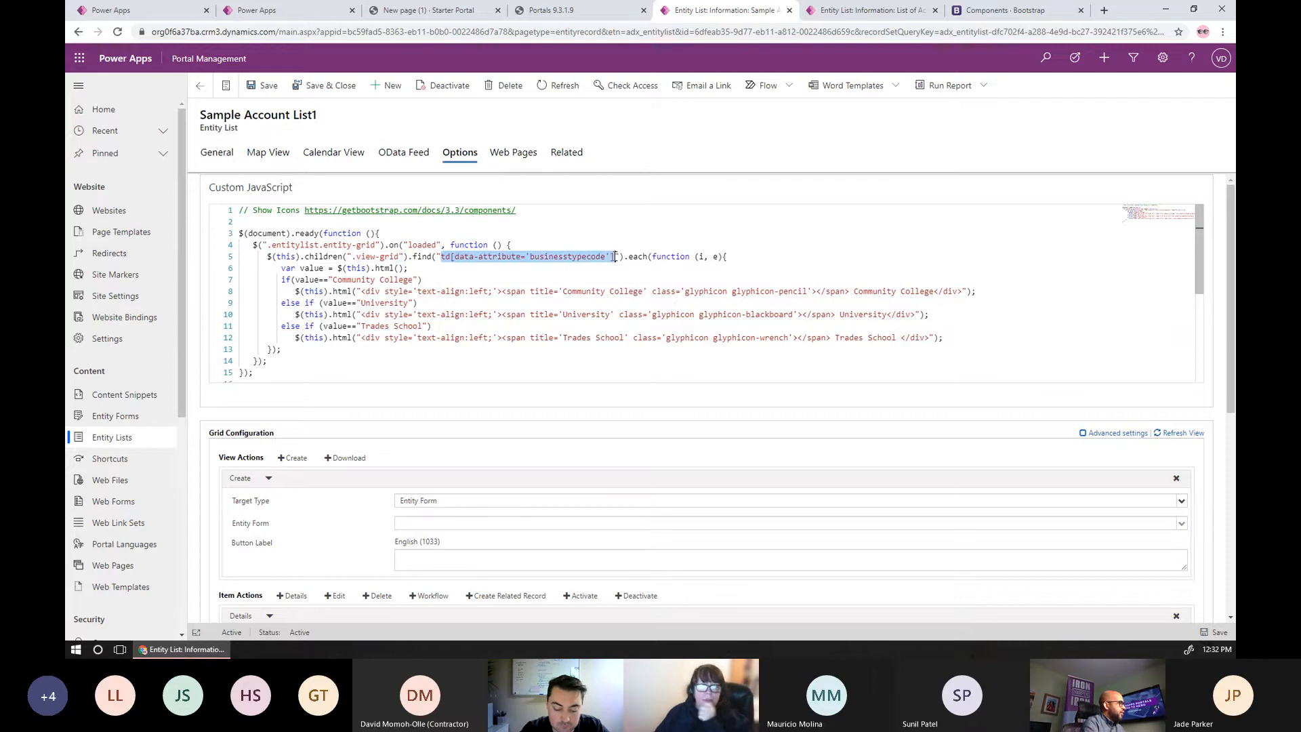
{"action": "left_click", "coordinate": [471, 257]}
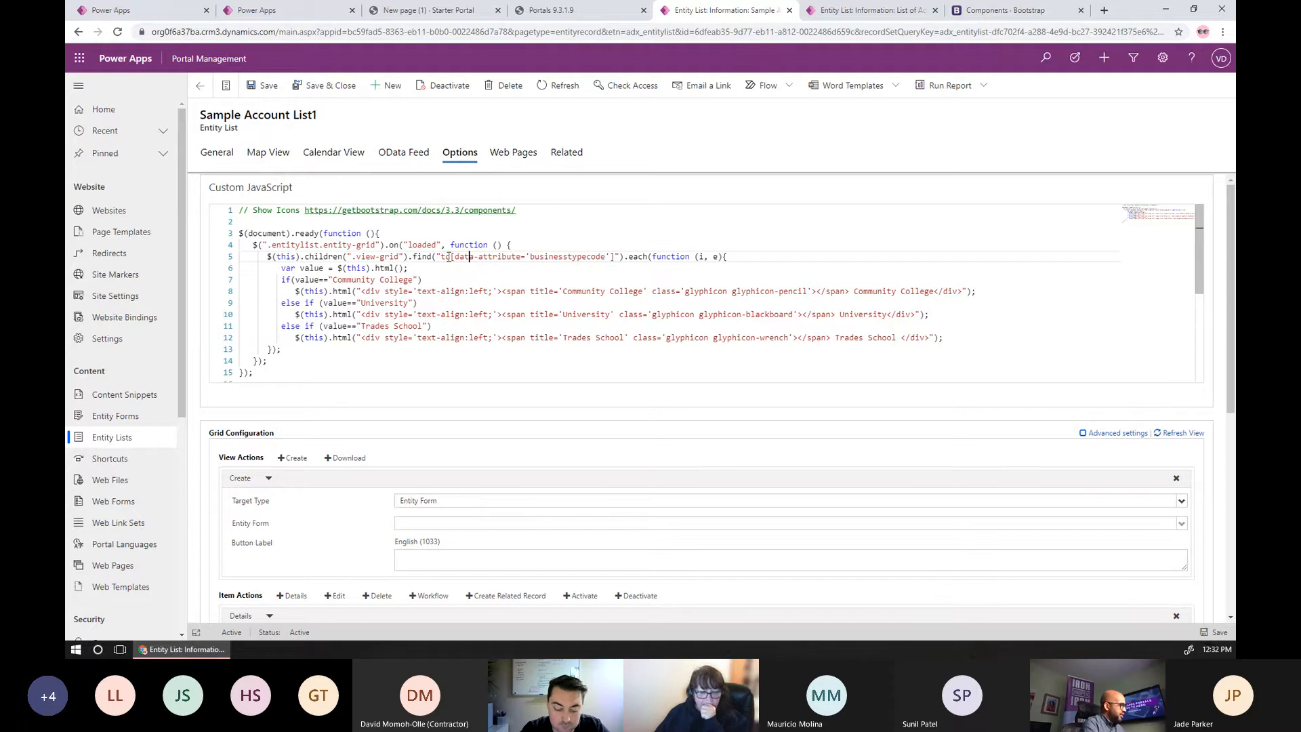
{"action": "left_click", "coordinate": [531, 257]}
{"action": "left_click_drag", "start_coordinate": [542, 258], "coordinate": [604, 255]}
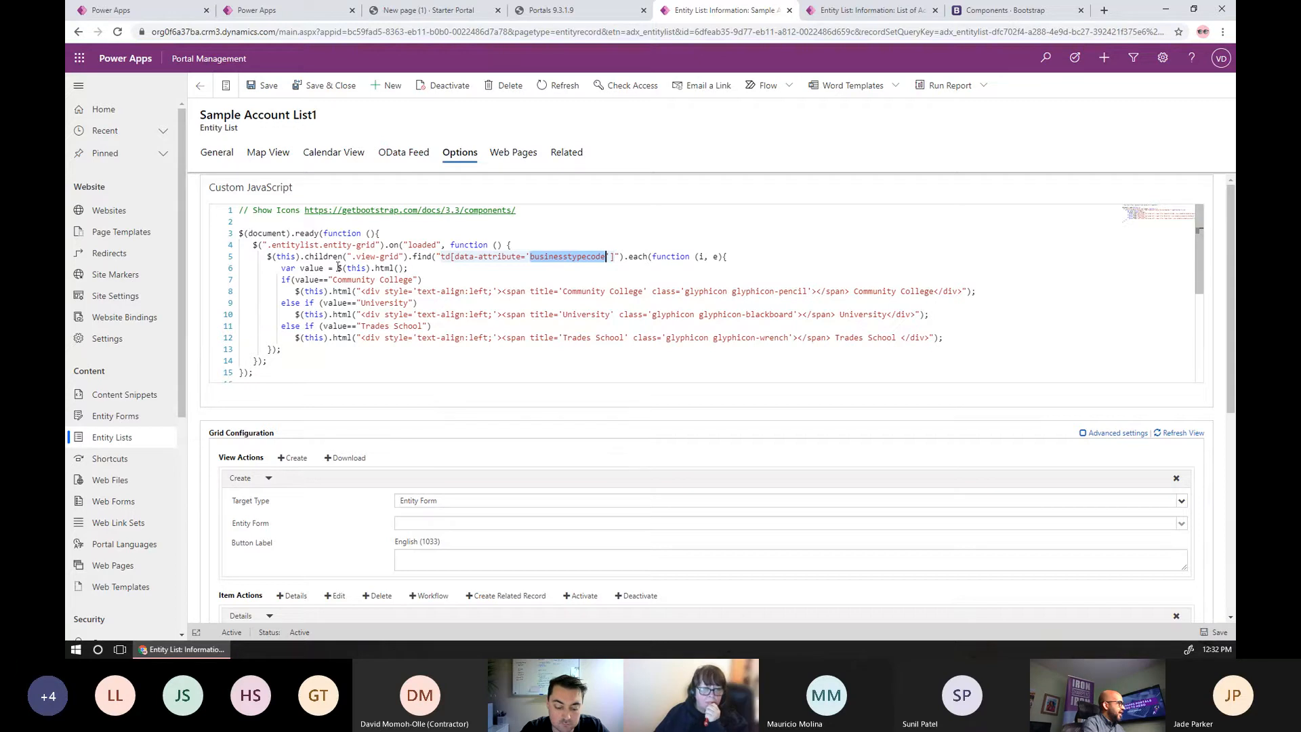
{"action": "double_click", "coordinate": [544, 257]}
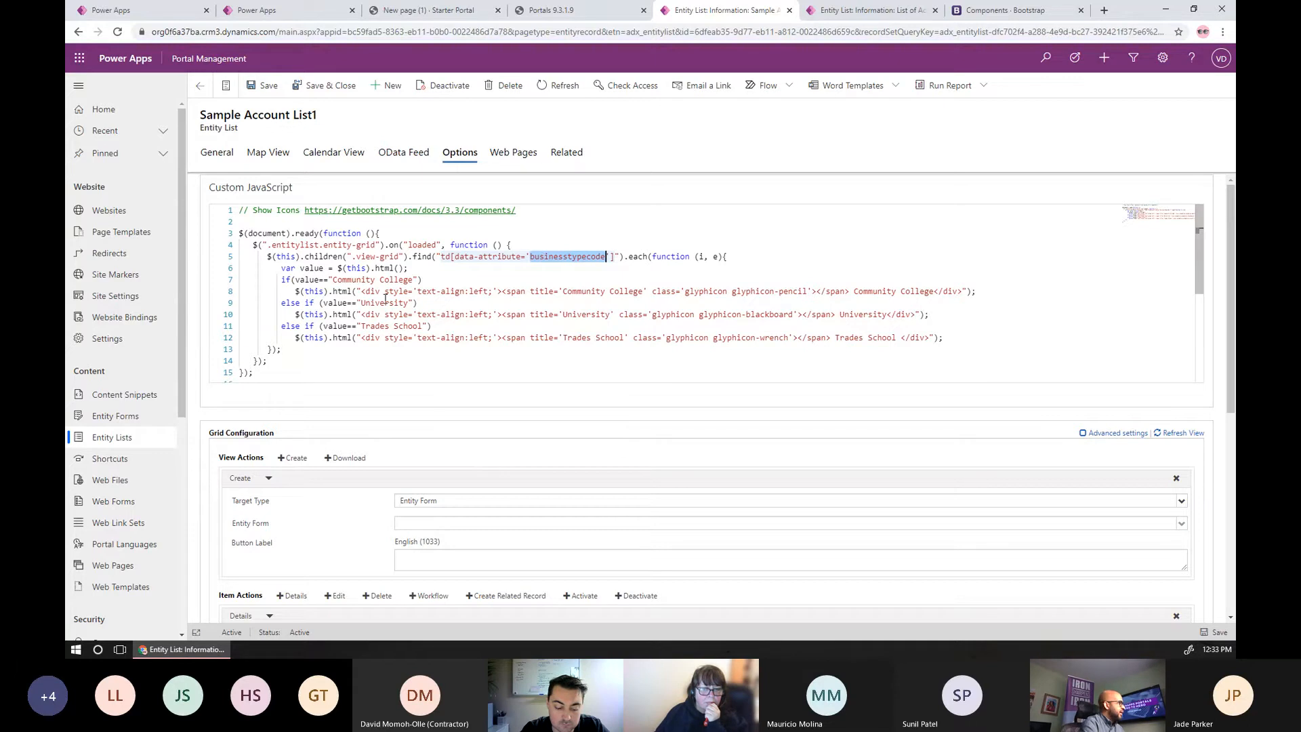
{"action": "left_click", "coordinate": [306, 280]}
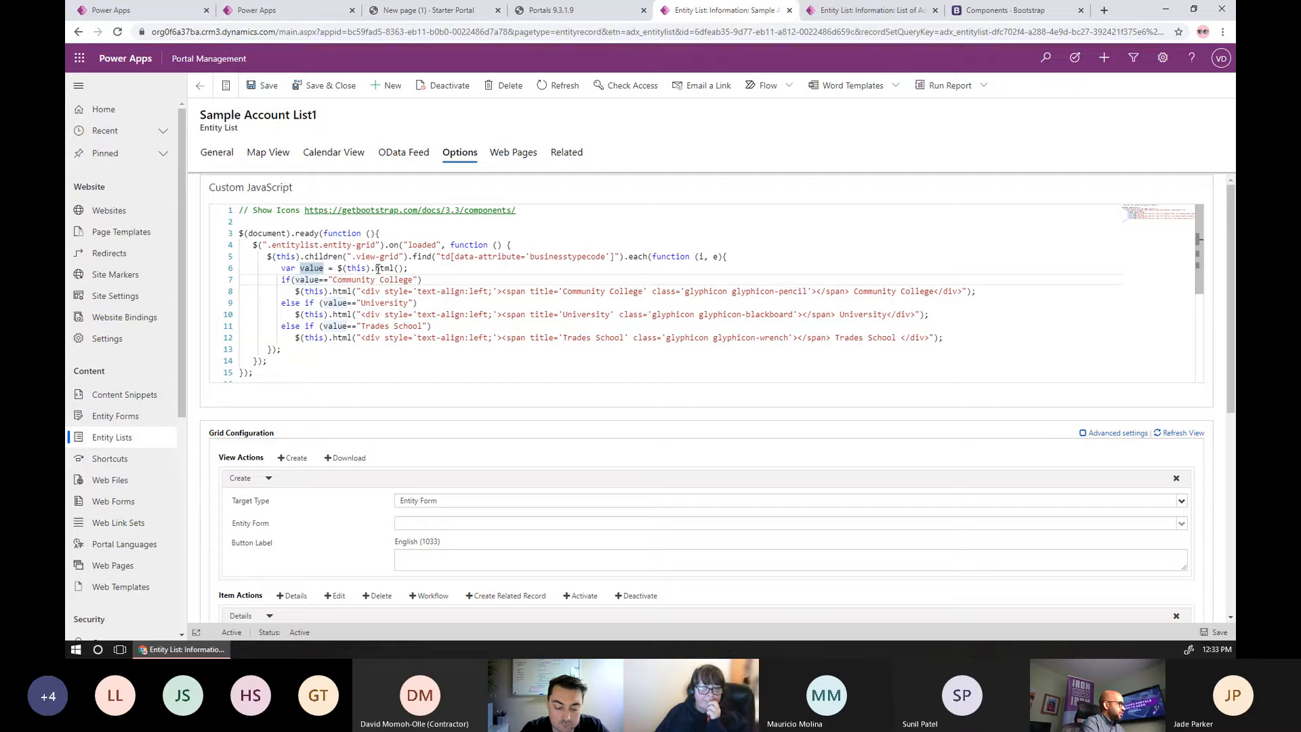
{"action": "left_click_drag", "start_coordinate": [362, 292], "coordinate": [963, 291]}
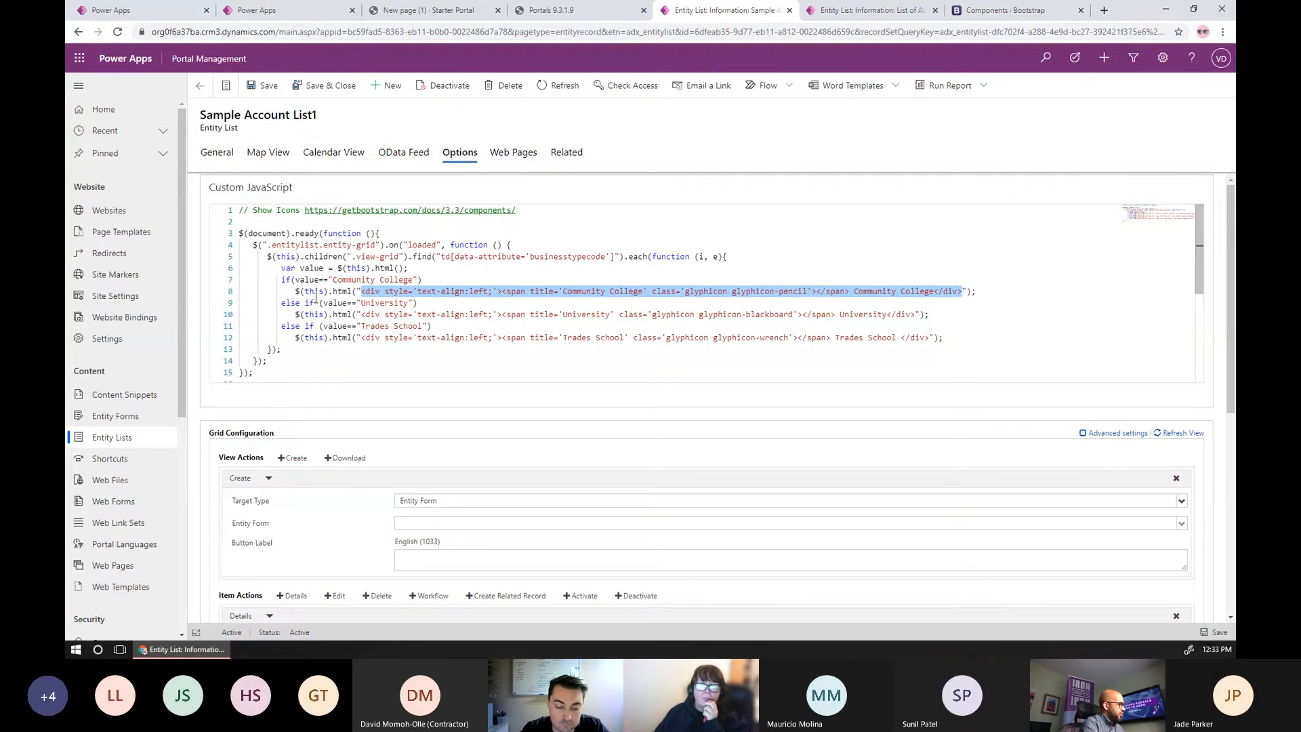
Check the script's University condition, clear the portal's cache, and reload New page (1) to apply the script to the account list
{"action": "double_click", "coordinate": [374, 303]}
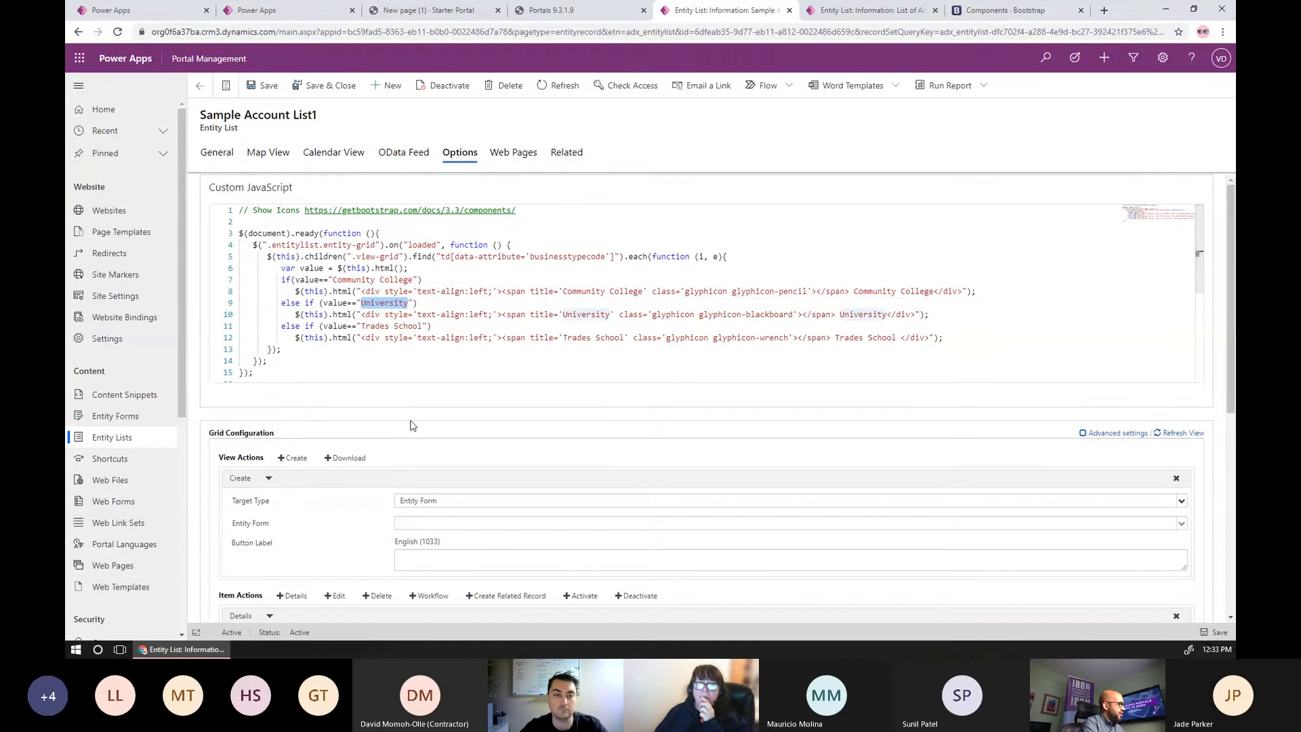
{"action": "scroll", "coordinate": [418, 320], "scroll_direction": "down", "scroll_amount": 1}
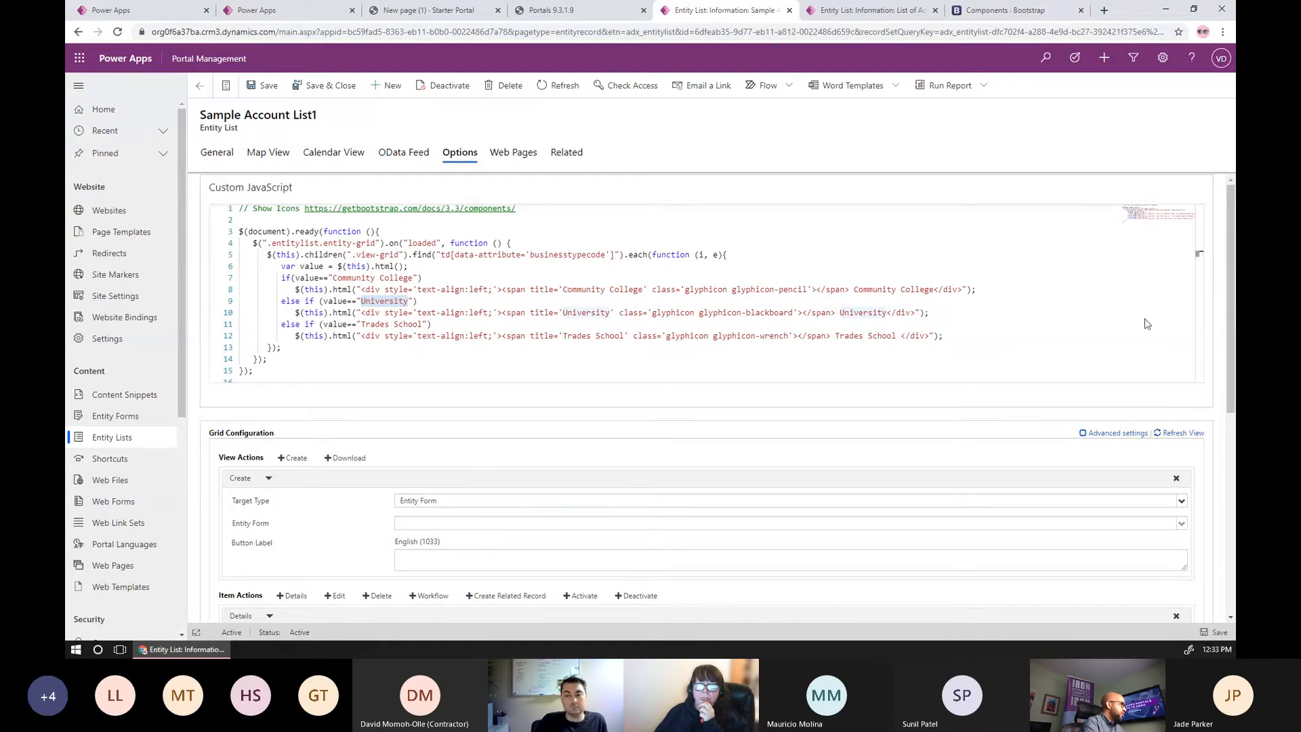
{"action": "left_click", "coordinate": [568, 12]}
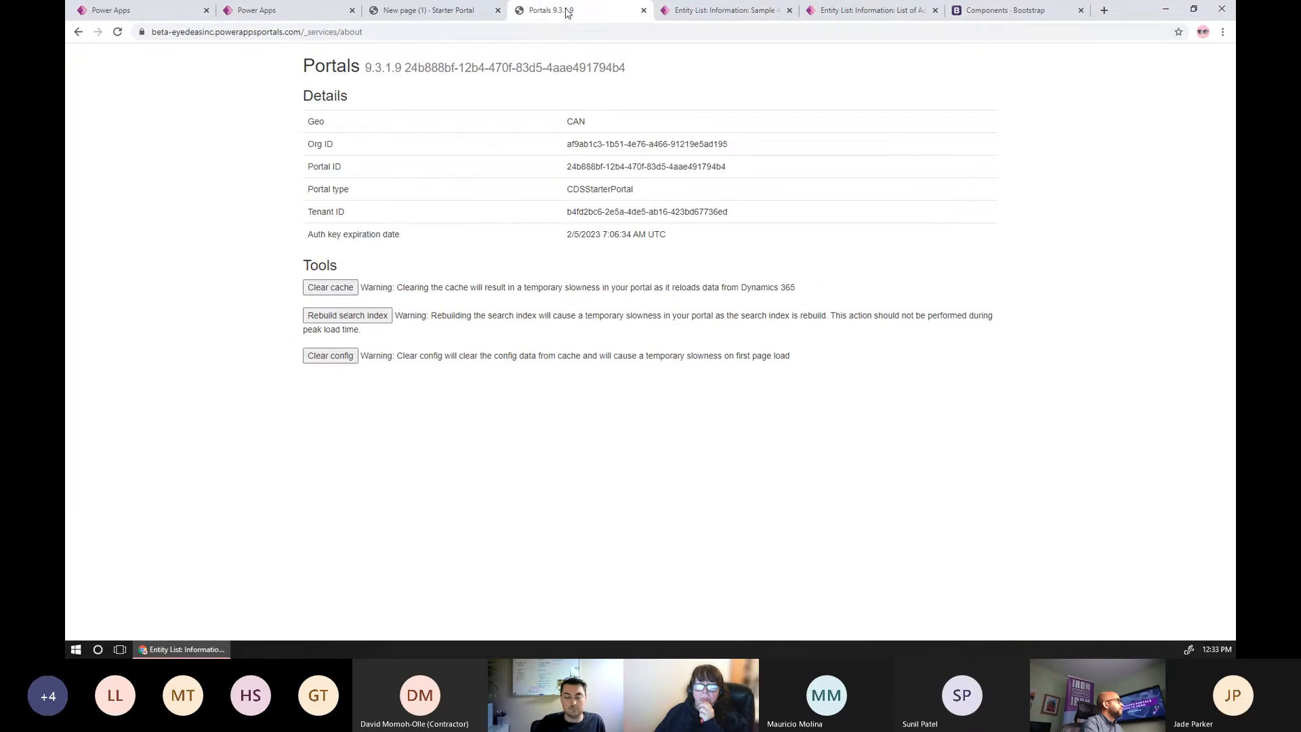
{"action": "left_click", "coordinate": [331, 290]}
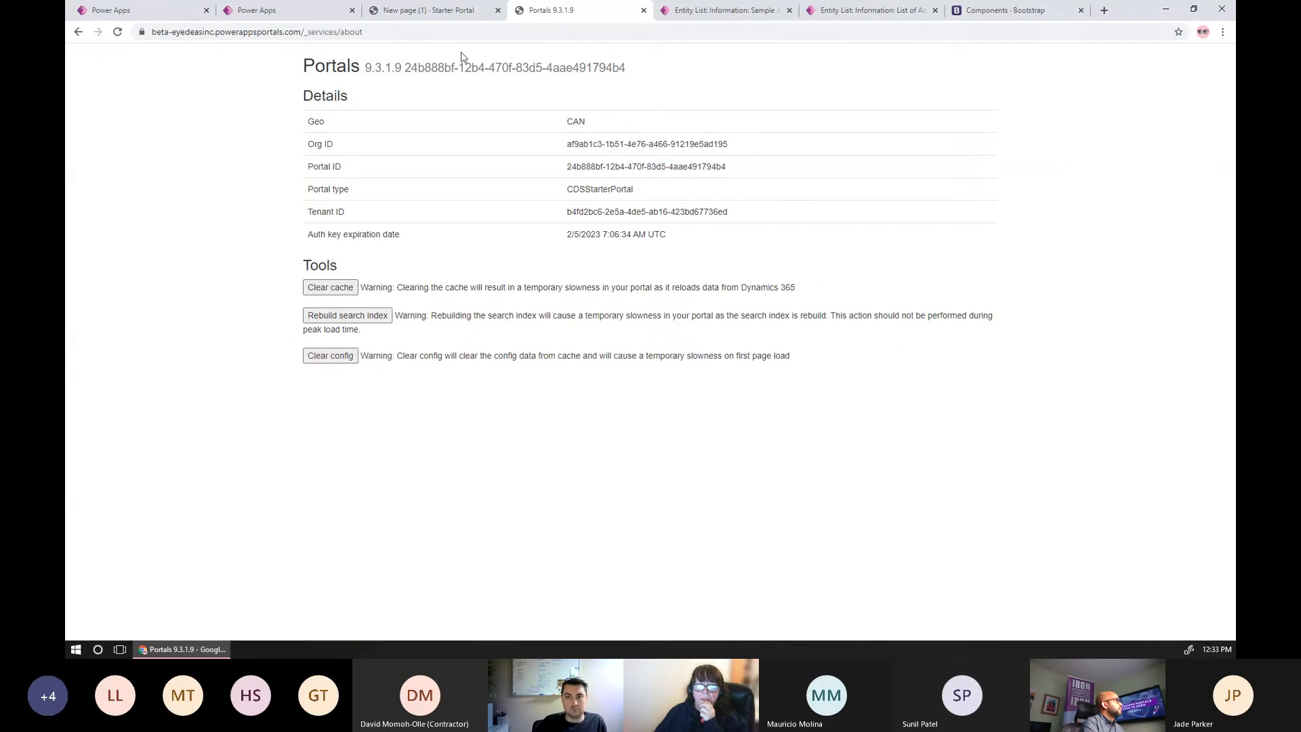
{"action": "left_click", "coordinate": [455, 11]}
{"action": "key", "text": "F5"}
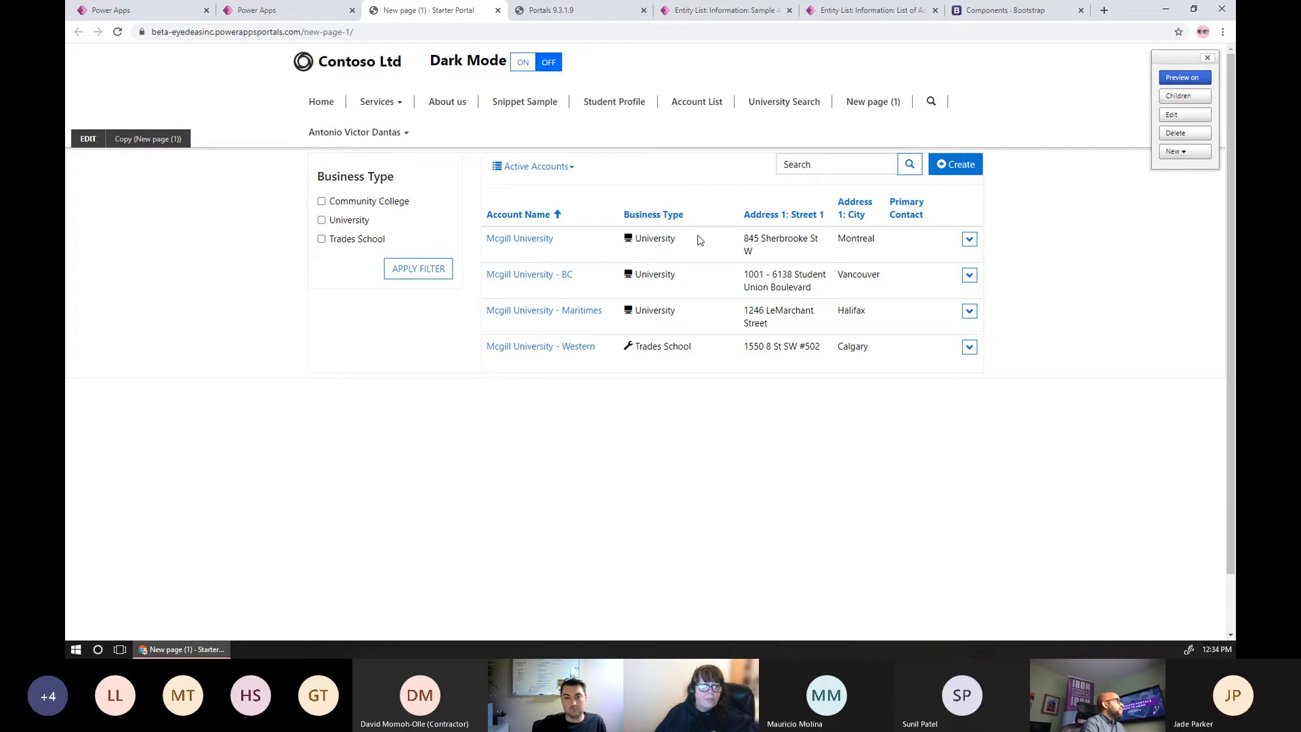
Examine Sample Account List1's script again: the cell value lookup, the Community College span HTML, and the businesstypecode data-attribute selector
{"action": "left_click", "coordinate": [704, 16]}
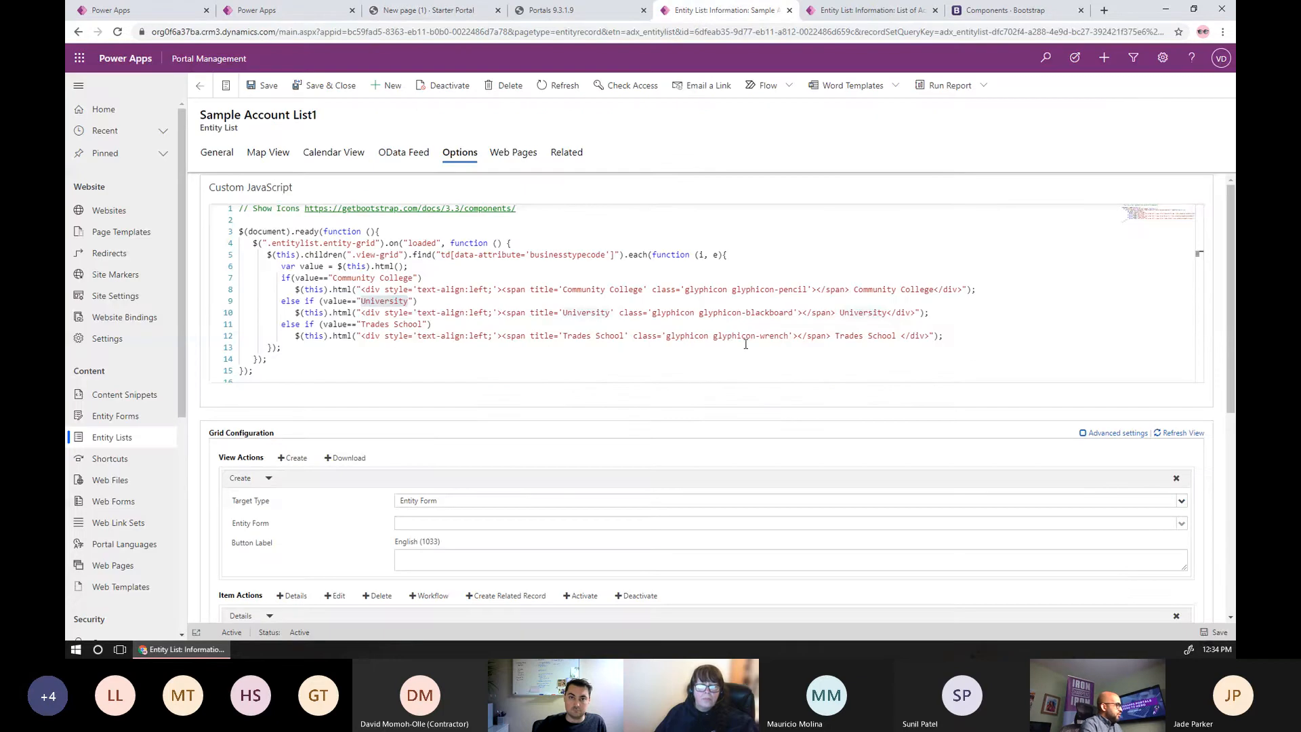
{"action": "left_click", "coordinate": [462, 274]}
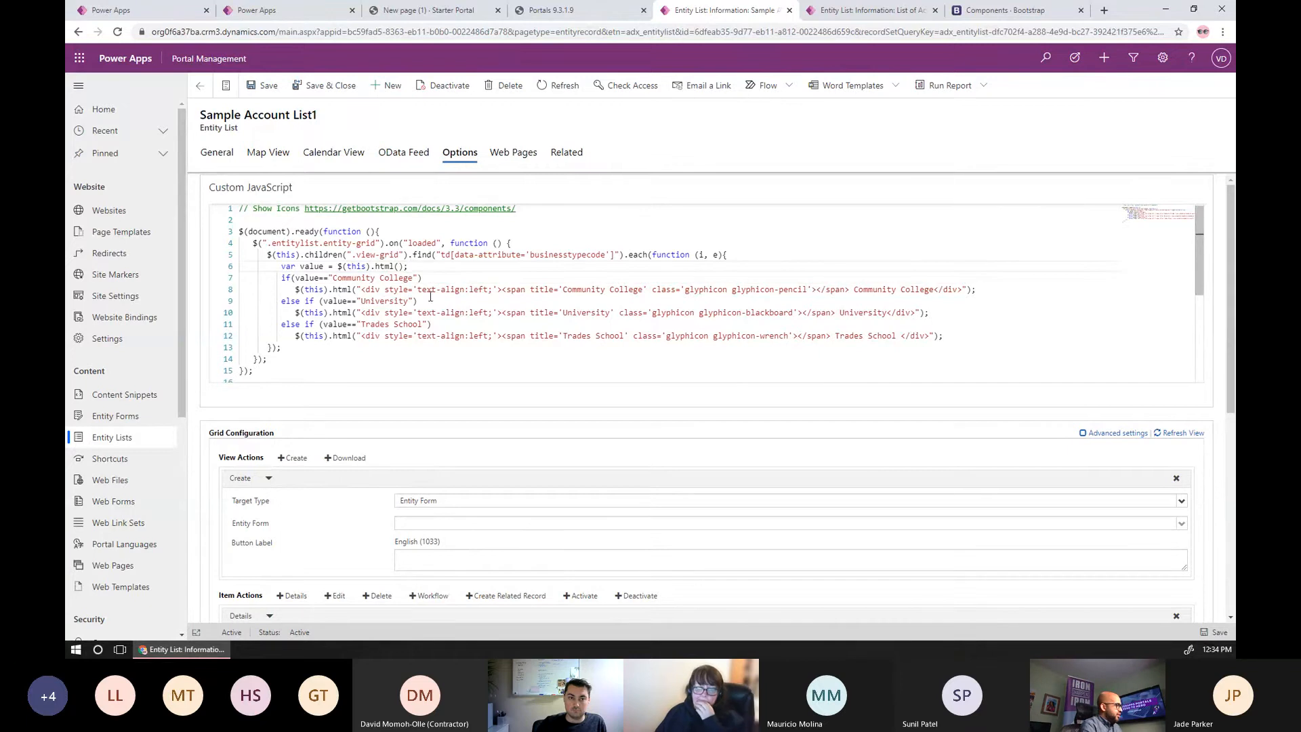
{"action": "left_click", "coordinate": [427, 261]}
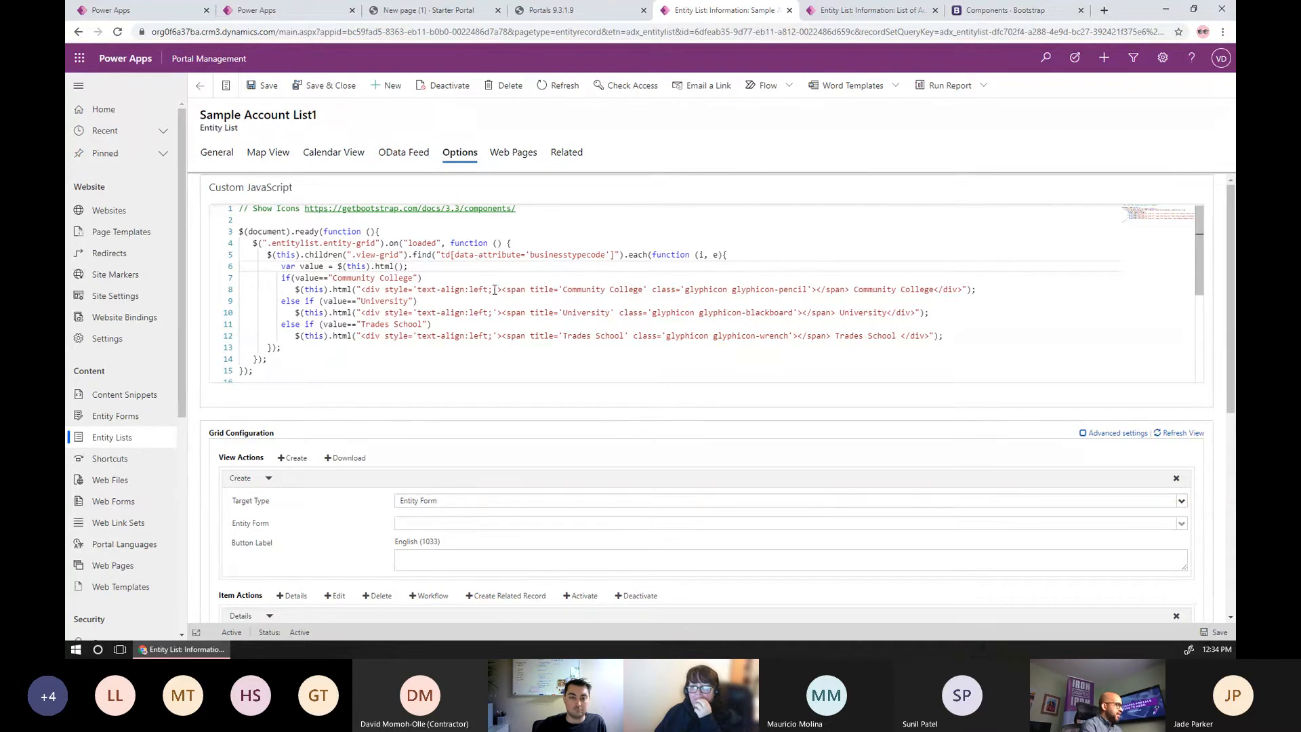
{"action": "left_click_drag", "start_coordinate": [502, 289], "coordinate": [963, 291]}
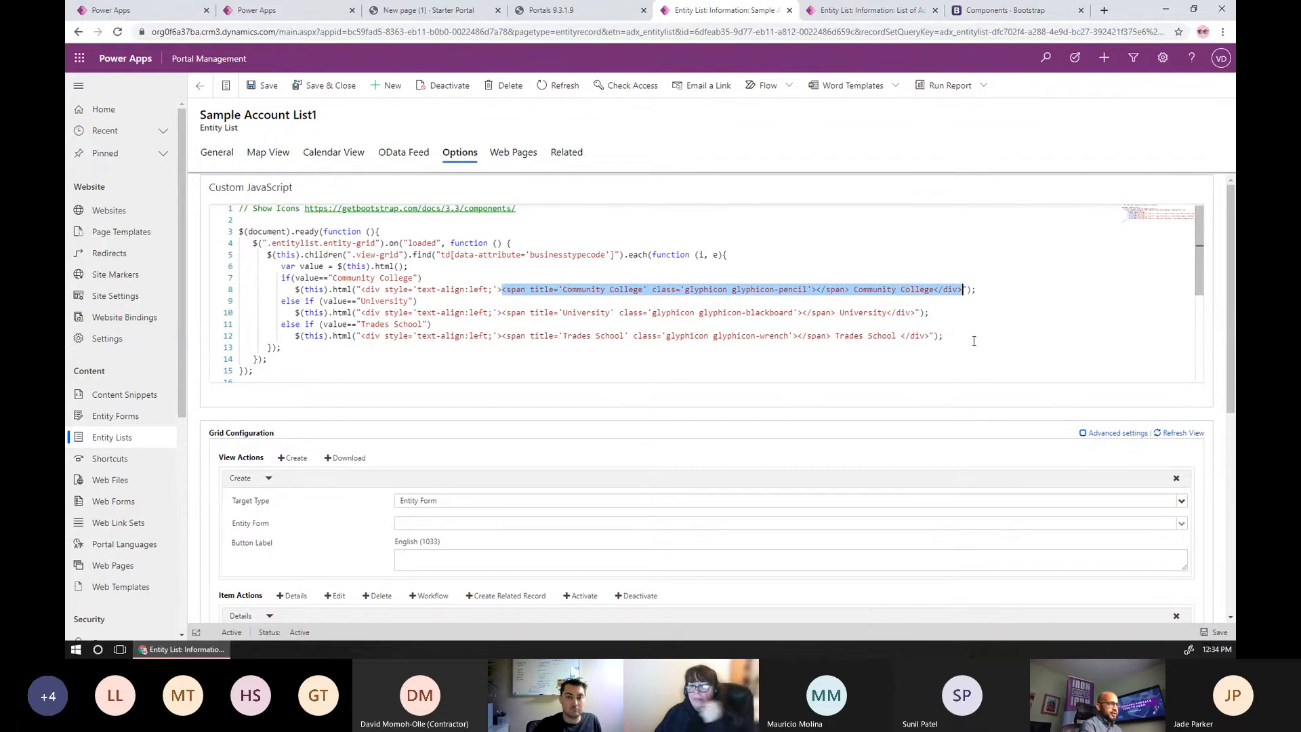
{"action": "left_click", "coordinate": [531, 290]}
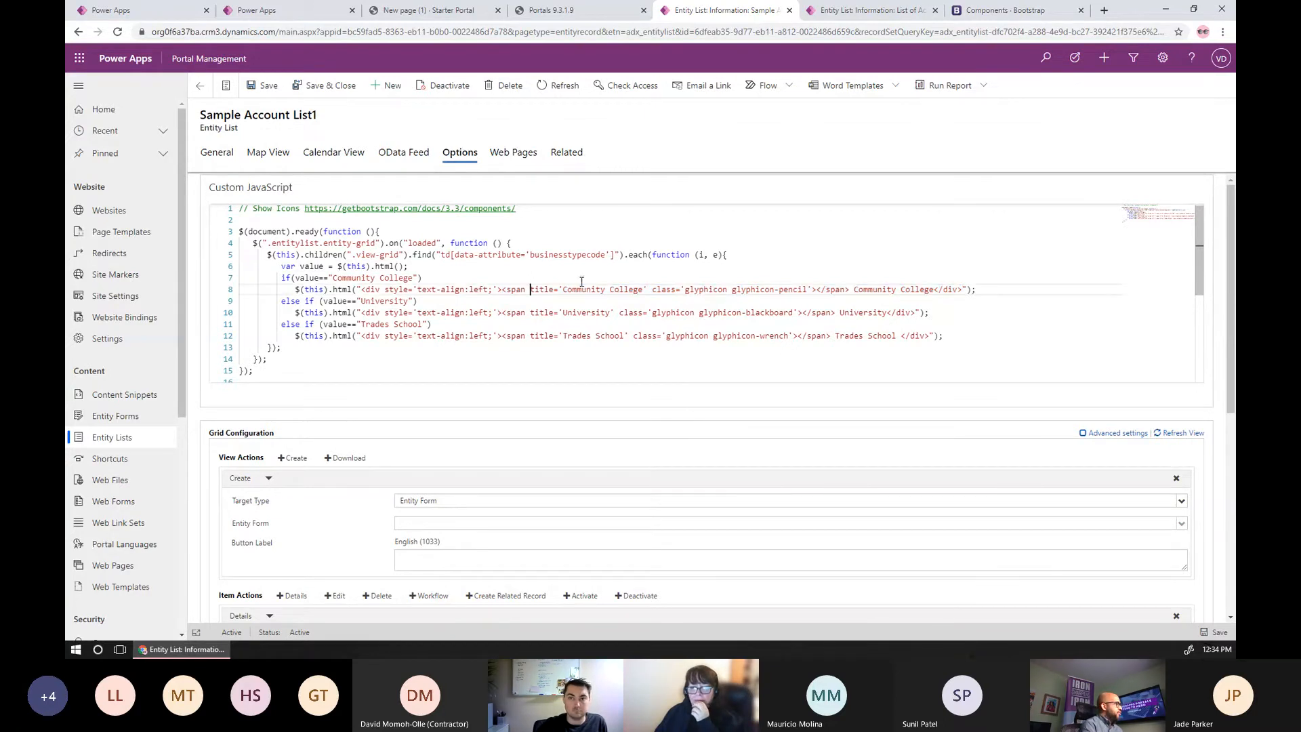
{"action": "double_click", "coordinate": [552, 256]}
{"action": "left_click_drag", "start_coordinate": [454, 255], "coordinate": [611, 251]}
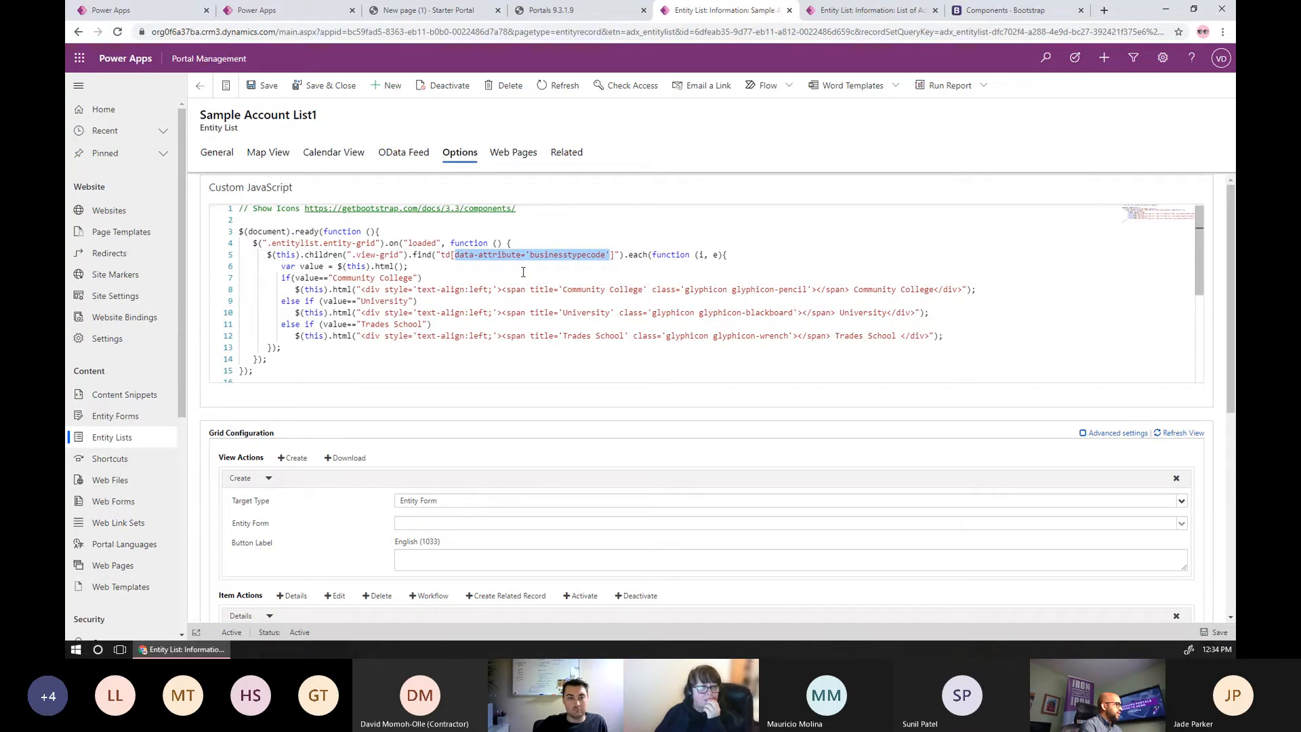
Inspect the first row's Business Type cell markup in the developer tools on New page (1), close them, and check the row's action menu
{"action": "left_click", "coordinate": [415, 13]}
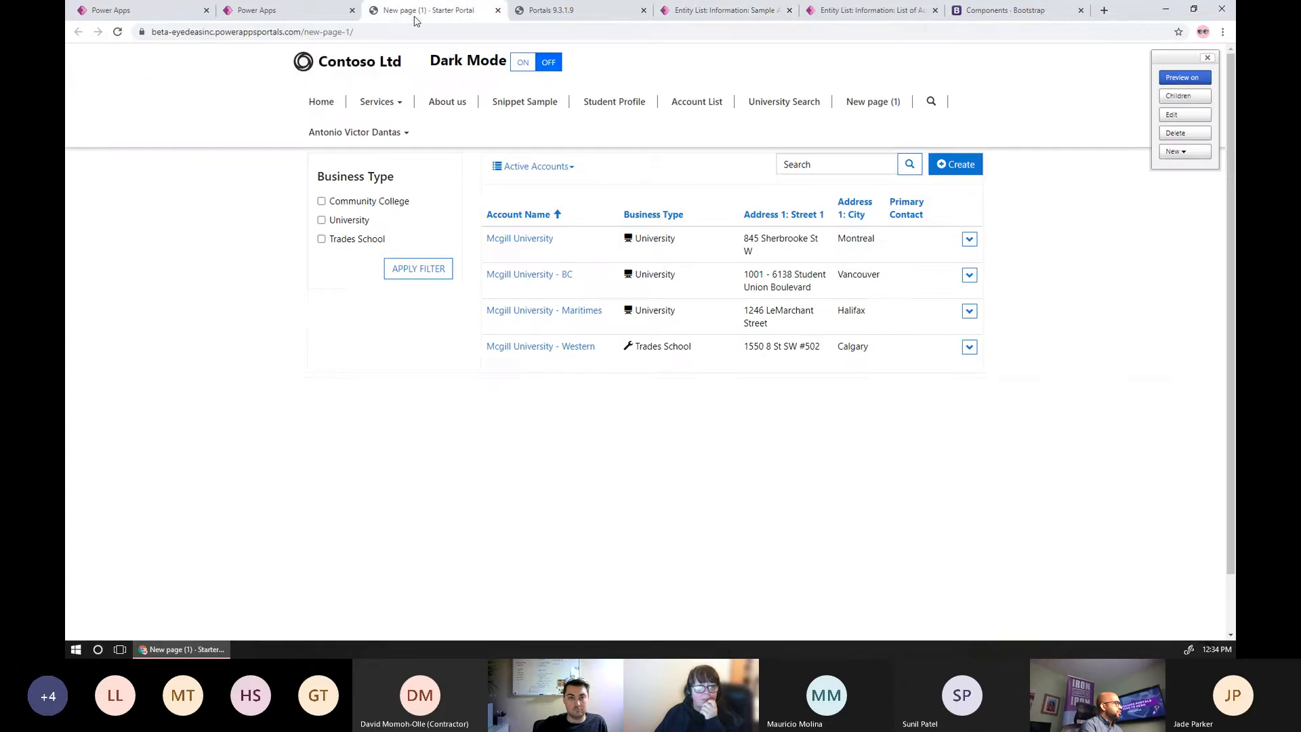
{"action": "right_click", "coordinate": [671, 238]}
{"action": "left_click", "coordinate": [732, 402]}
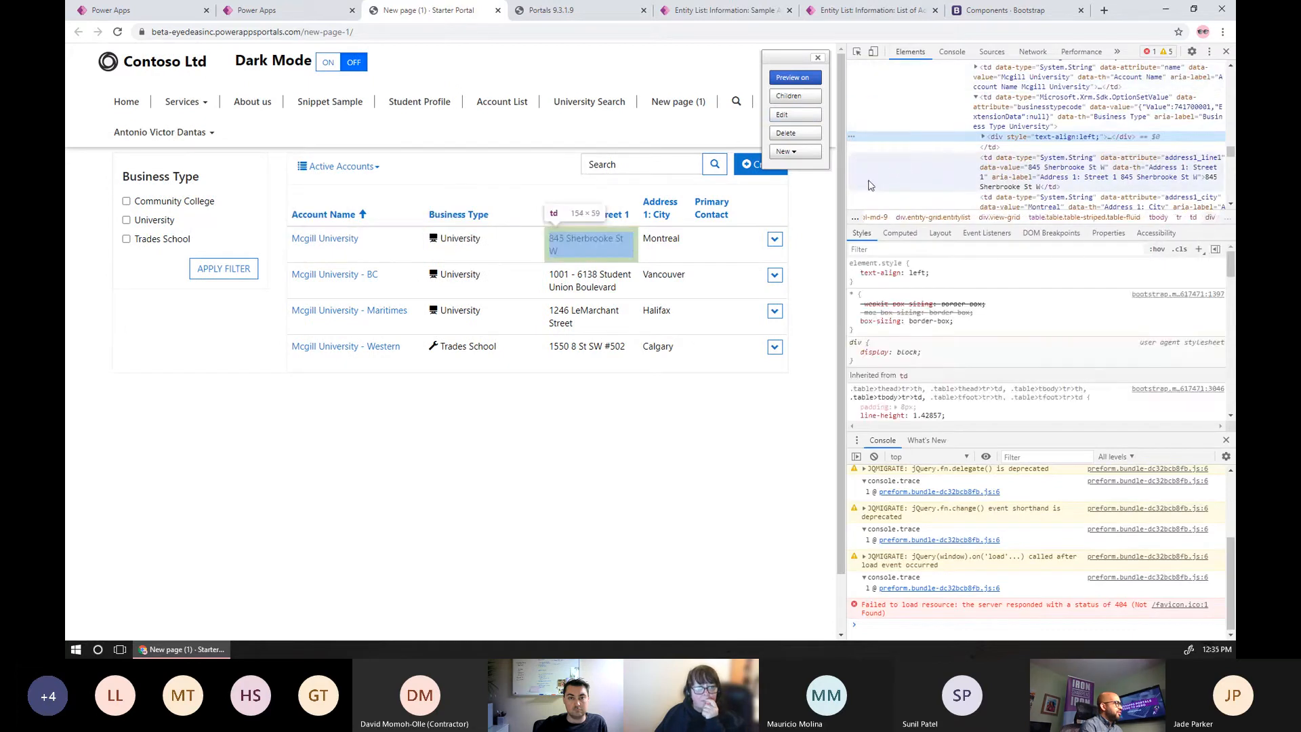
{"action": "left_click_drag", "start_coordinate": [847, 182], "coordinate": [766, 189]}
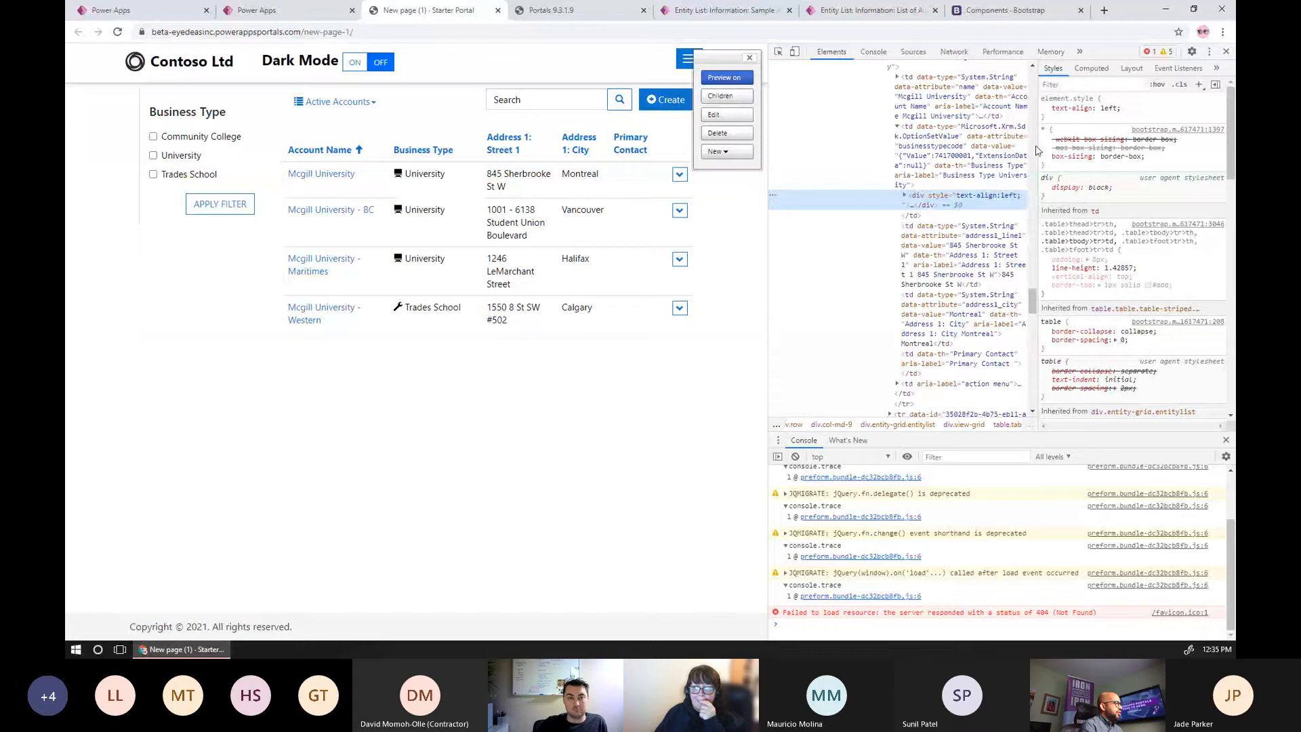
{"action": "left_click_drag", "start_coordinate": [1036, 150], "coordinate": [1133, 148]}
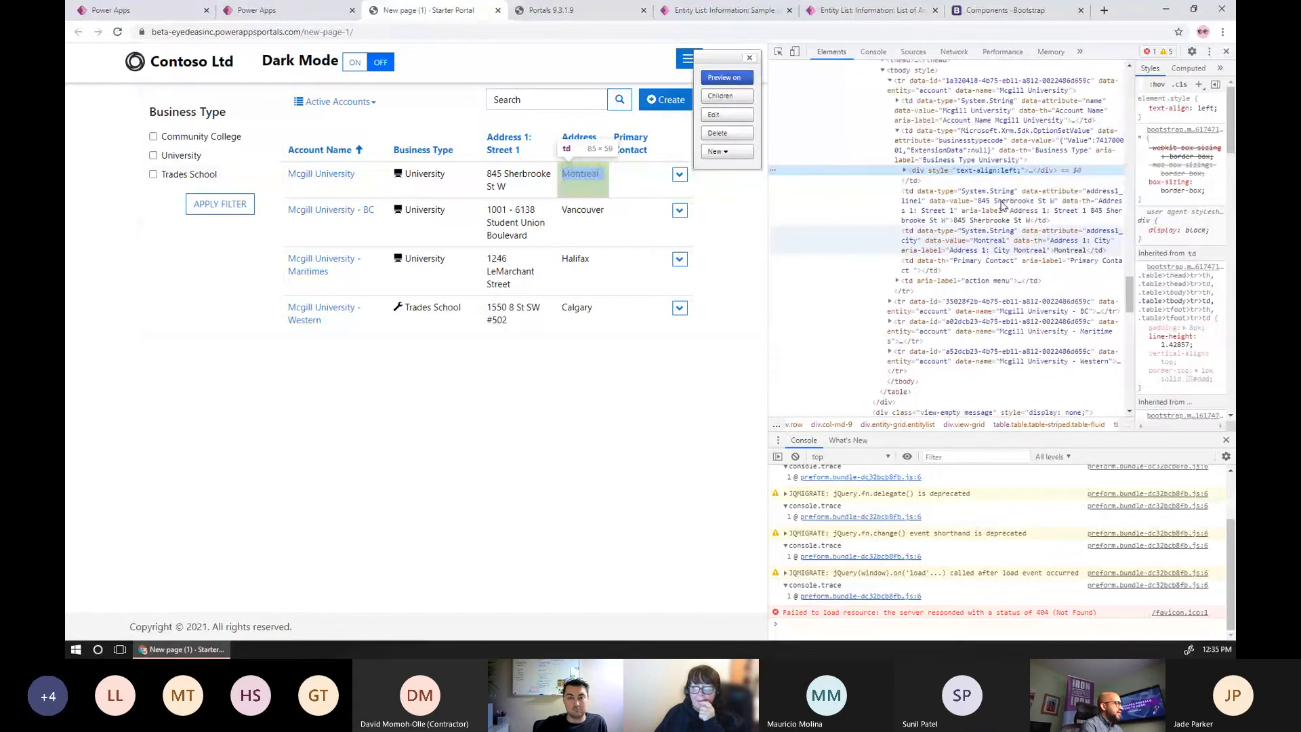
{"action": "scroll", "coordinate": [983, 190], "scroll_direction": "up", "scroll_amount": 1}
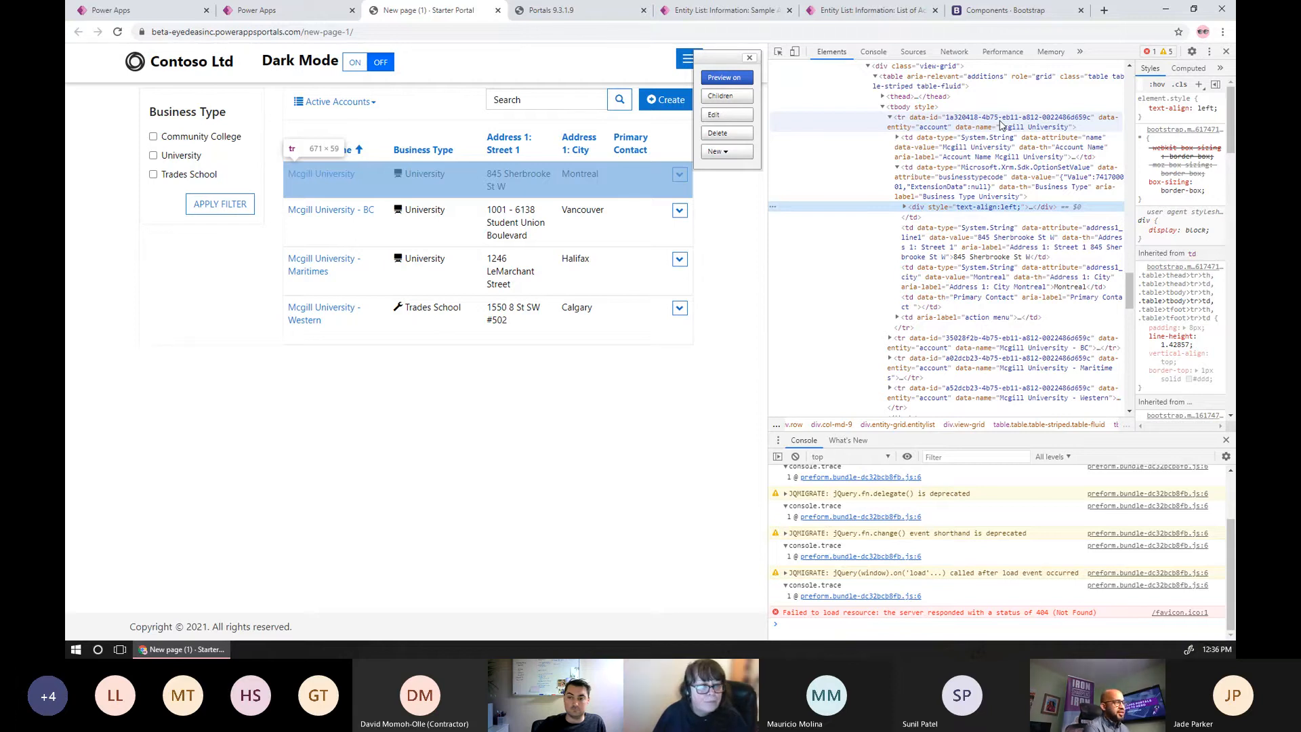
{"action": "left_click", "coordinate": [1227, 52]}
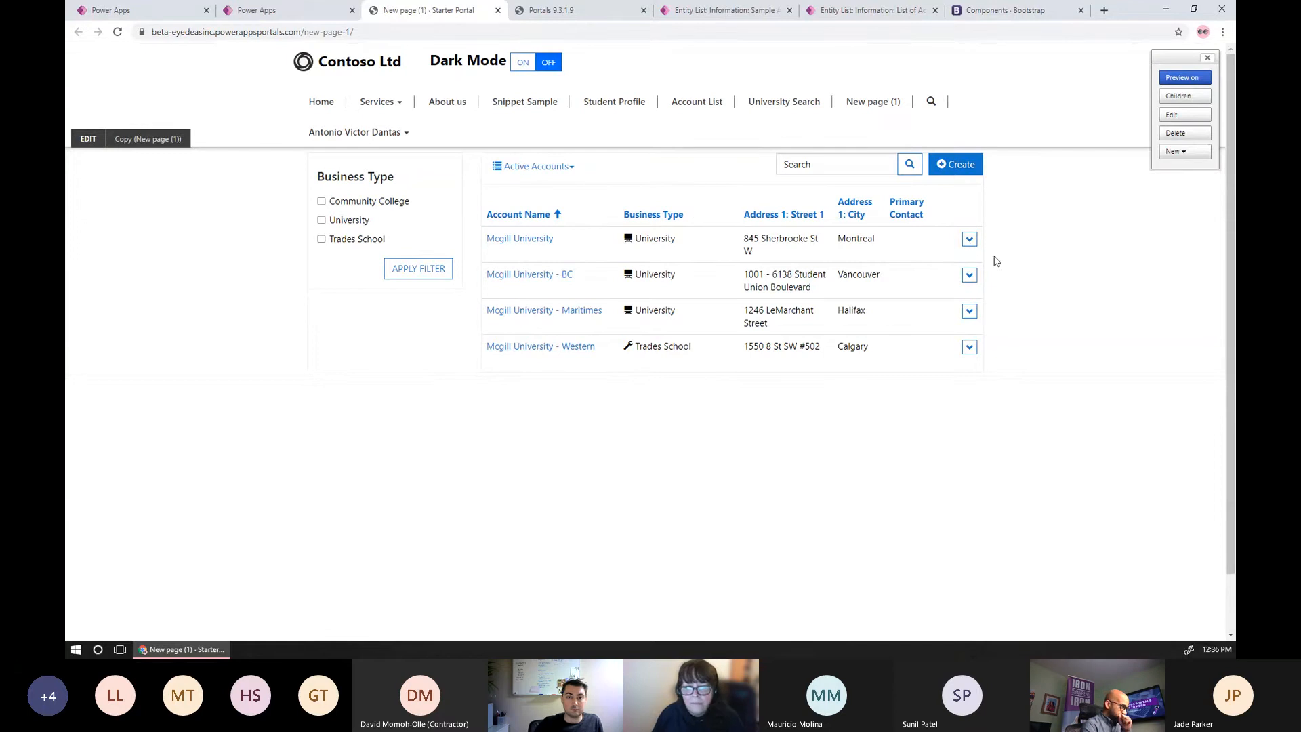
{"action": "left_click", "coordinate": [970, 243]}
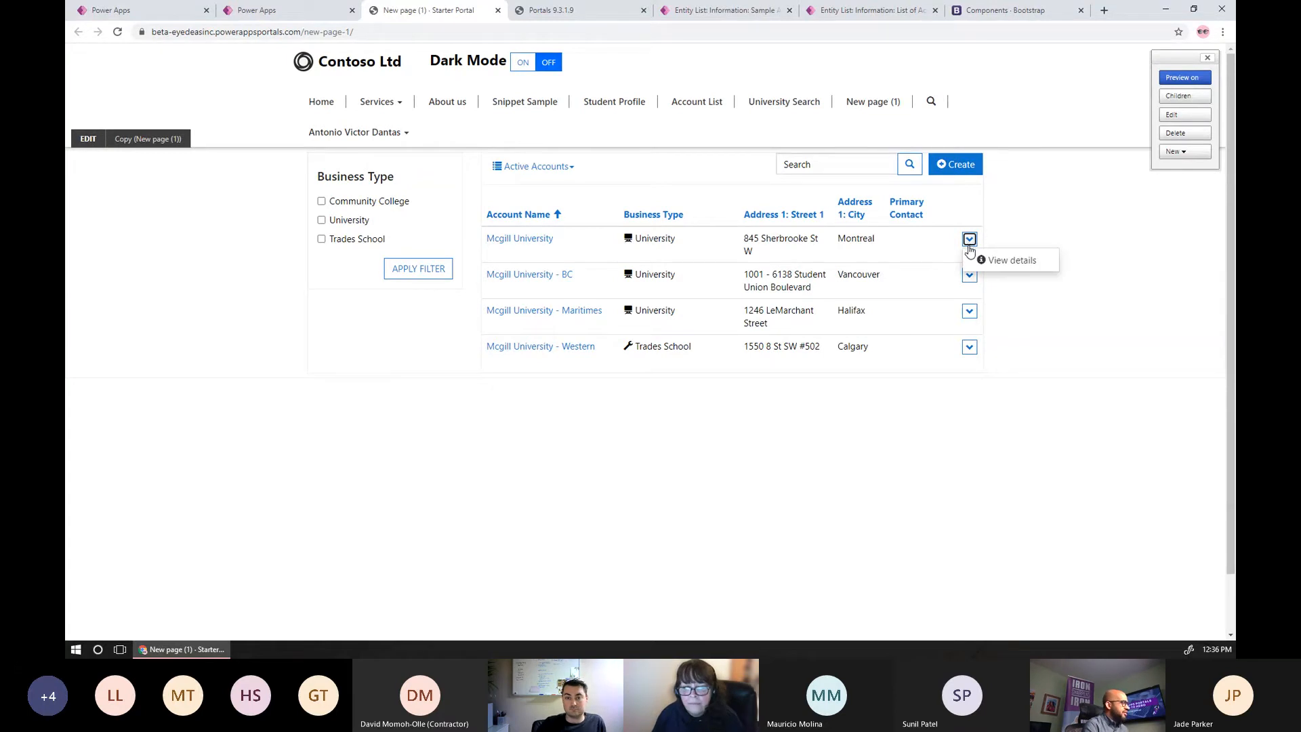
{"action": "left_click", "coordinate": [1018, 225]}
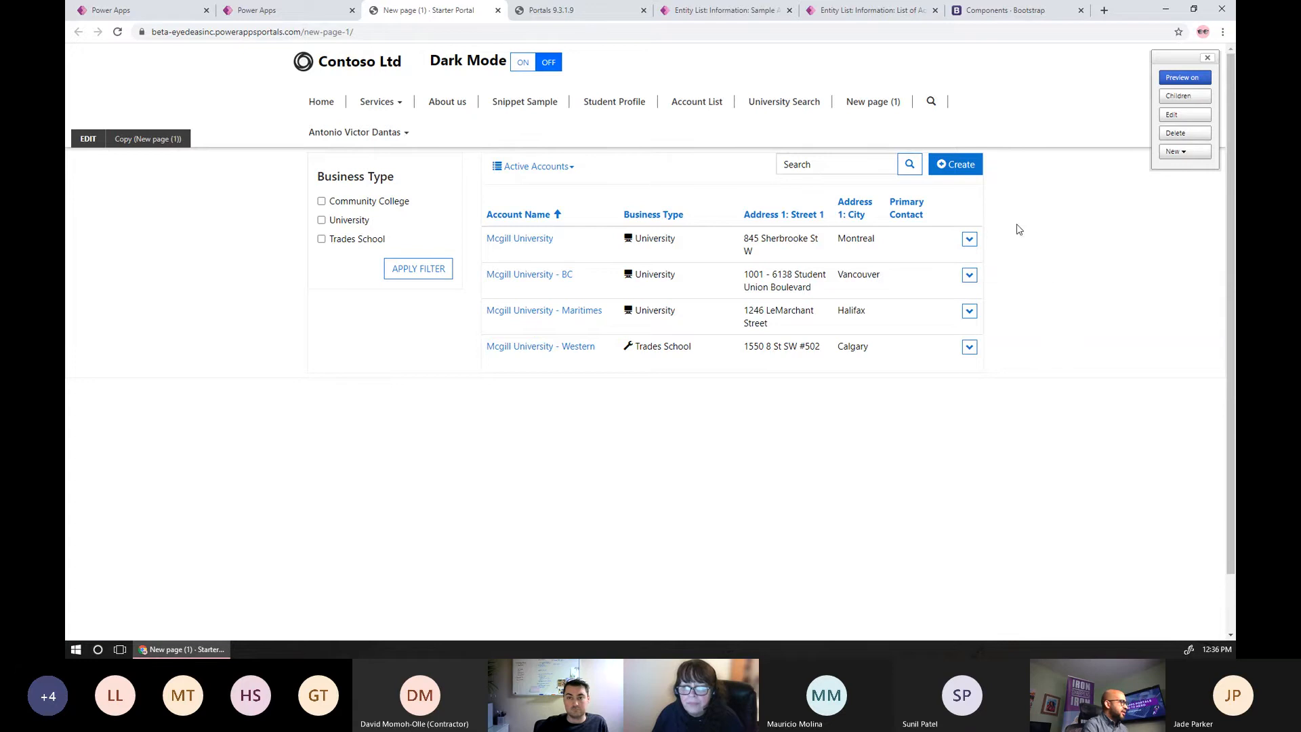
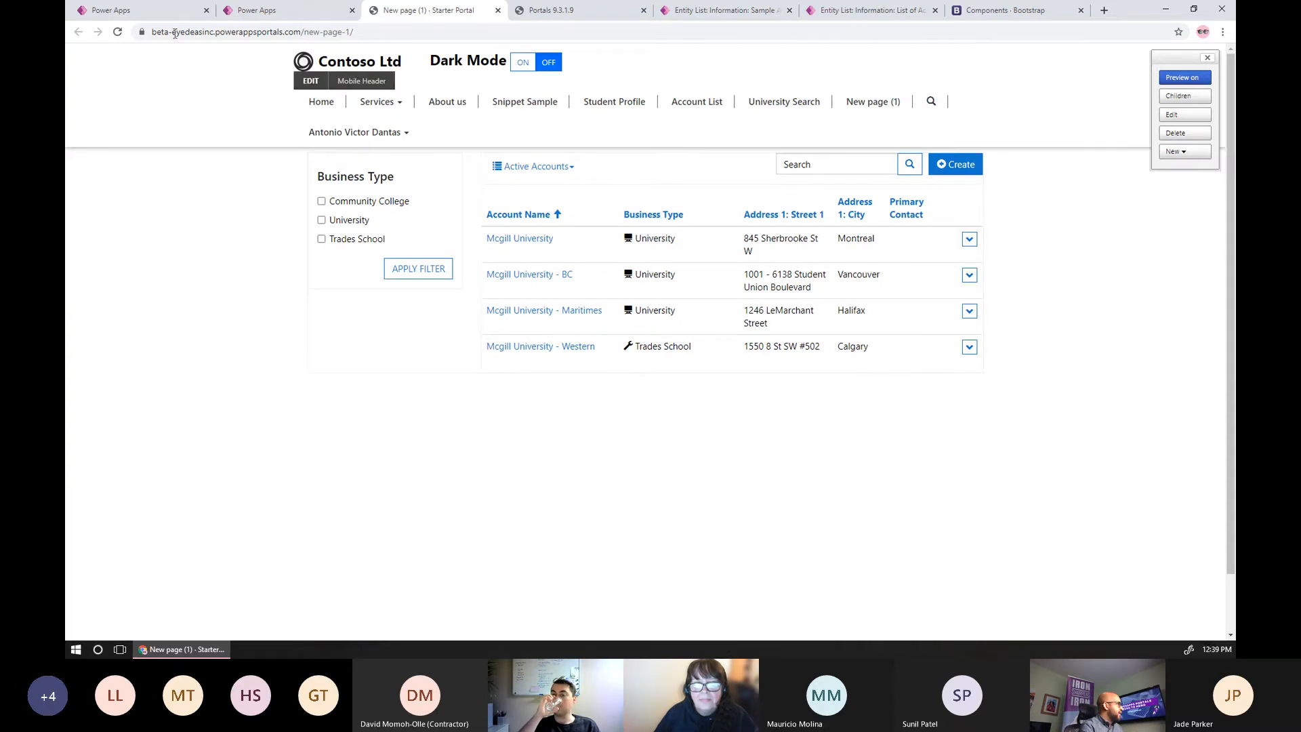
{"action": "left_click", "coordinate": [169, 12]}
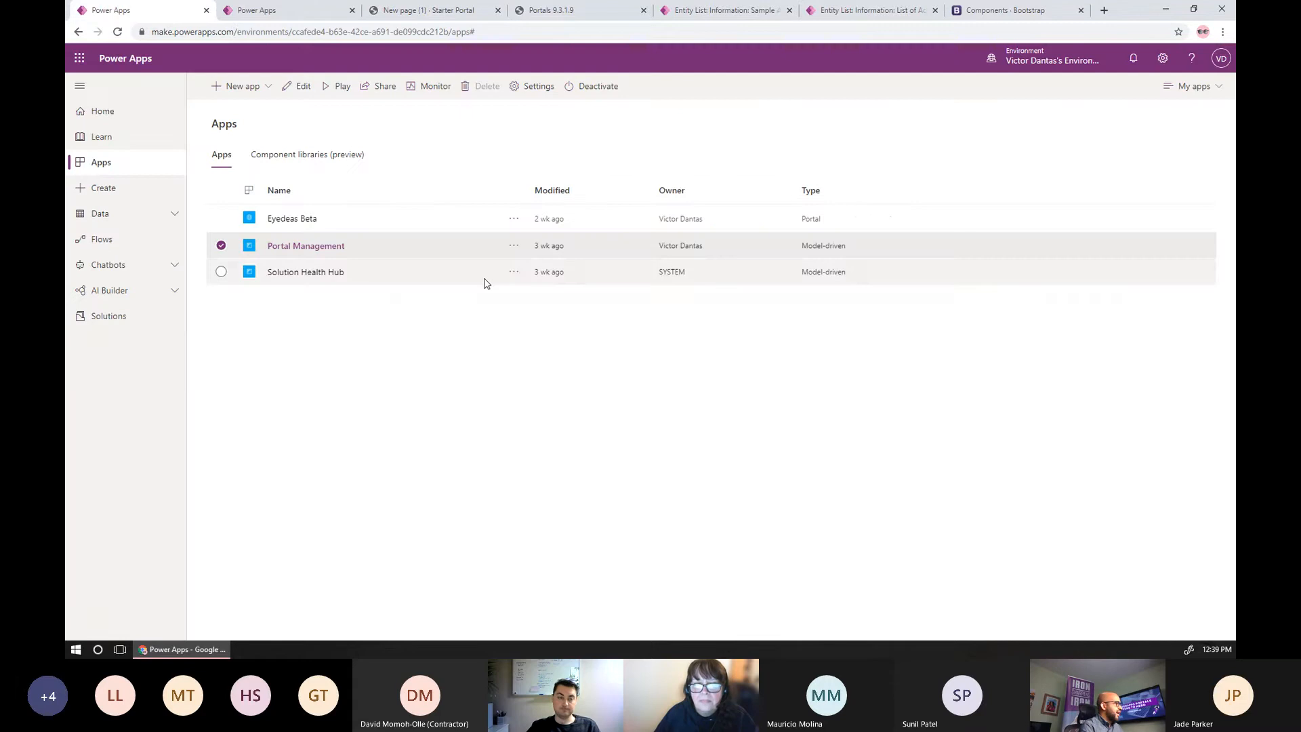
{"action": "left_click", "coordinate": [1057, 61]}
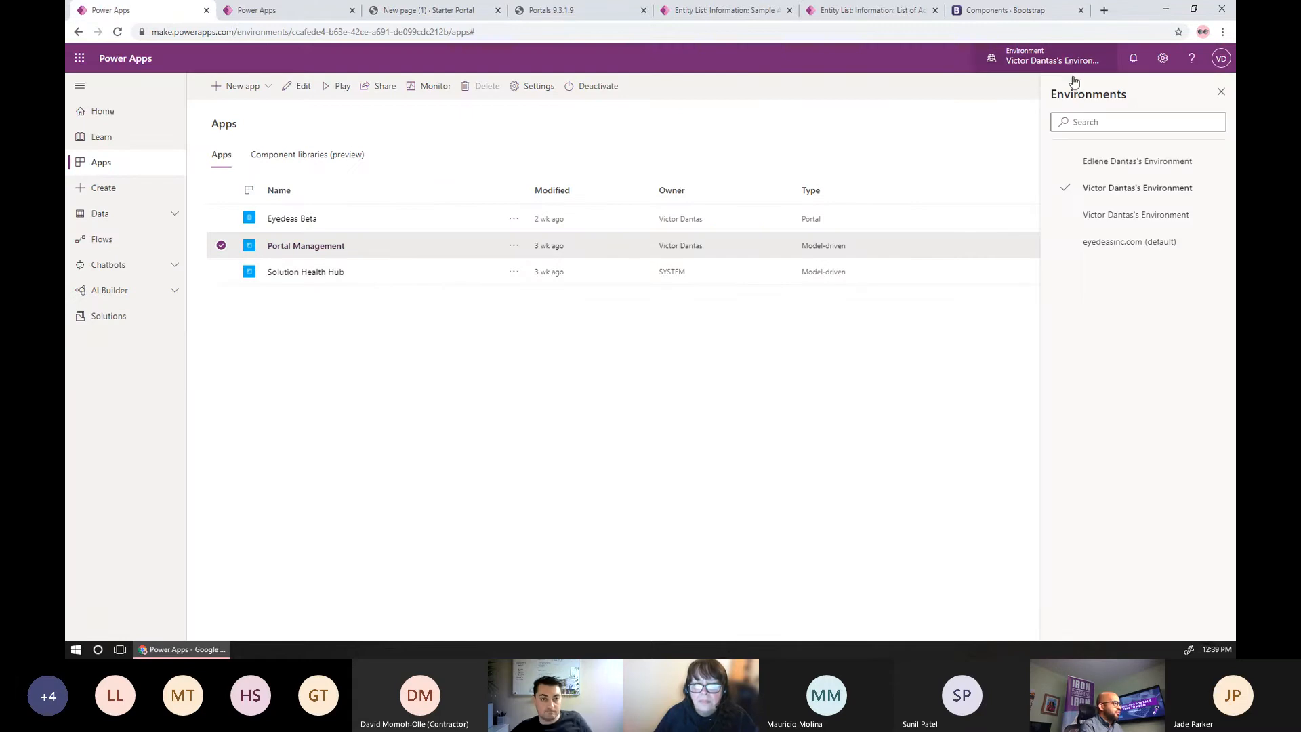
{"action": "left_click", "coordinate": [1156, 169]}
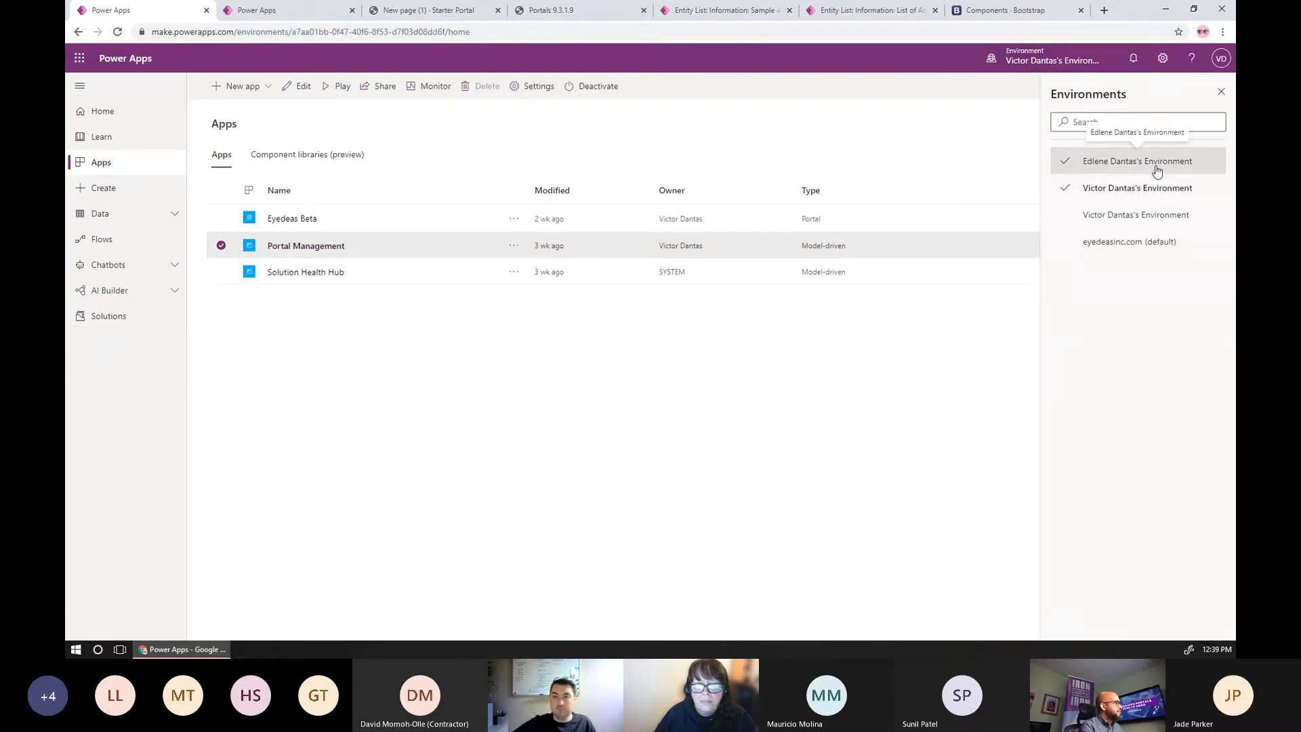
Load the eyedeas.powerappsportals.com site in place of New page (1) and open its Liquid Tags page
{"action": "left_click", "coordinate": [495, 10]}
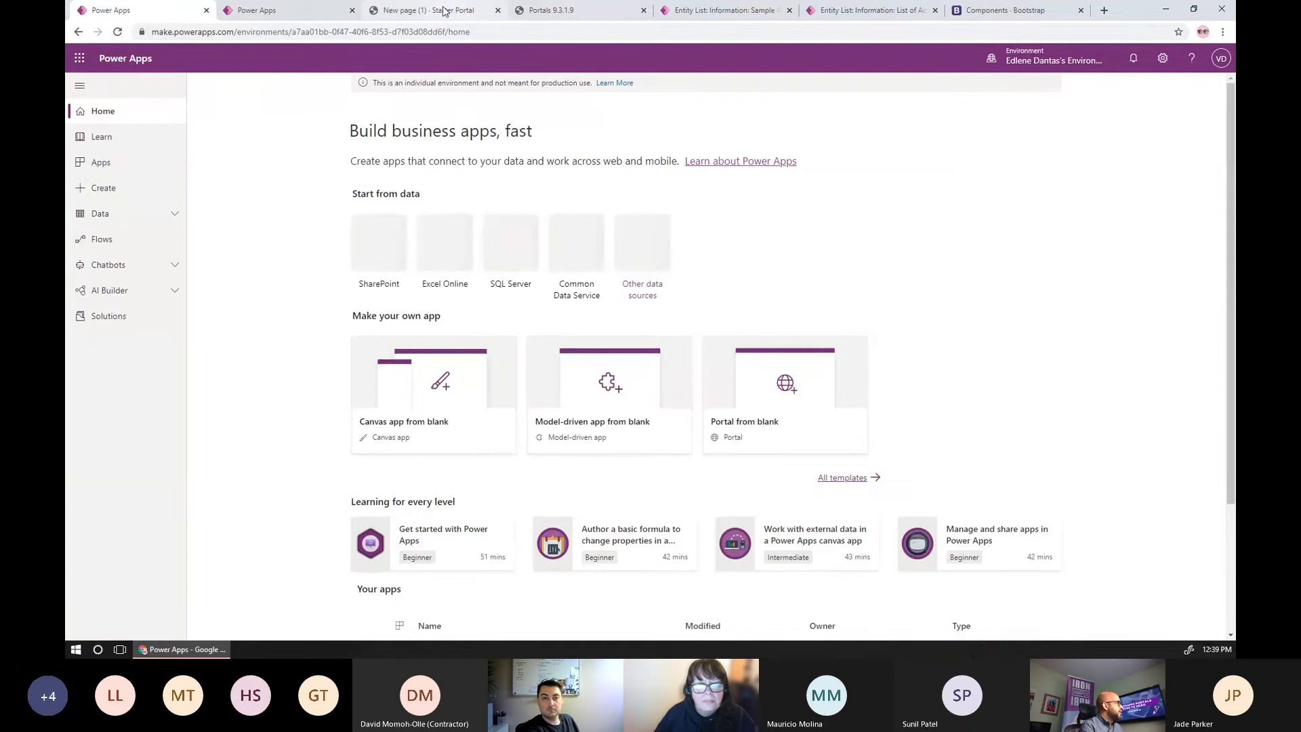
{"action": "left_click", "coordinate": [417, 32]}
{"action": "type", "text": "eyea"}
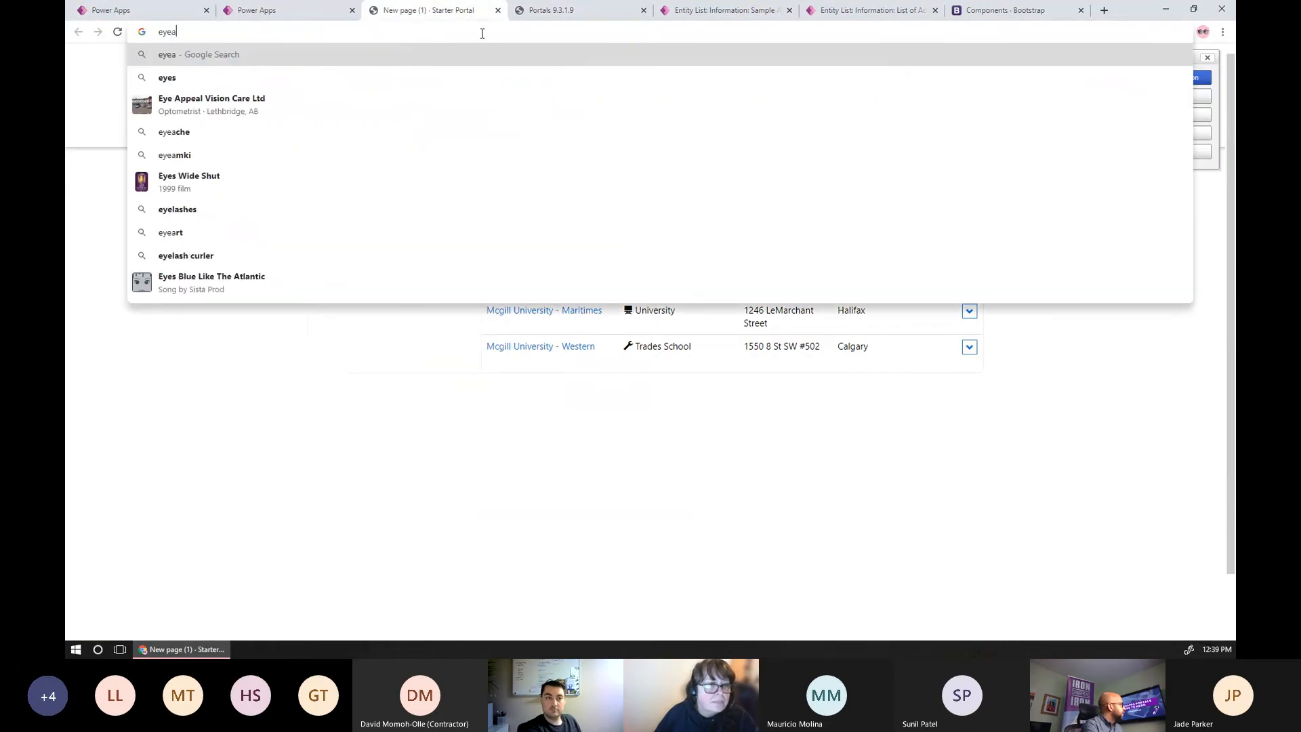
{"action": "key", "text": "BackSpace"}
{"action": "type", "text": "deas"}
{"action": "key", "text": "Return"}
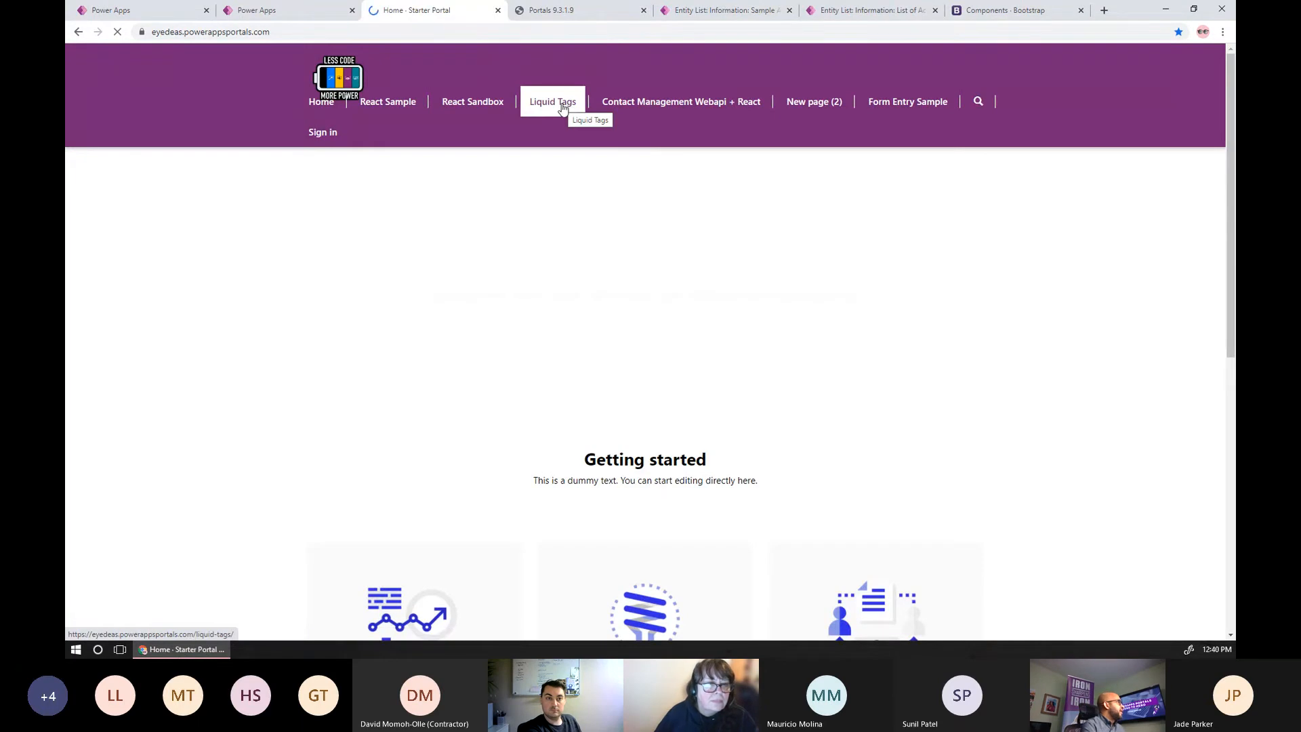
{"action": "left_click", "coordinate": [562, 108]}
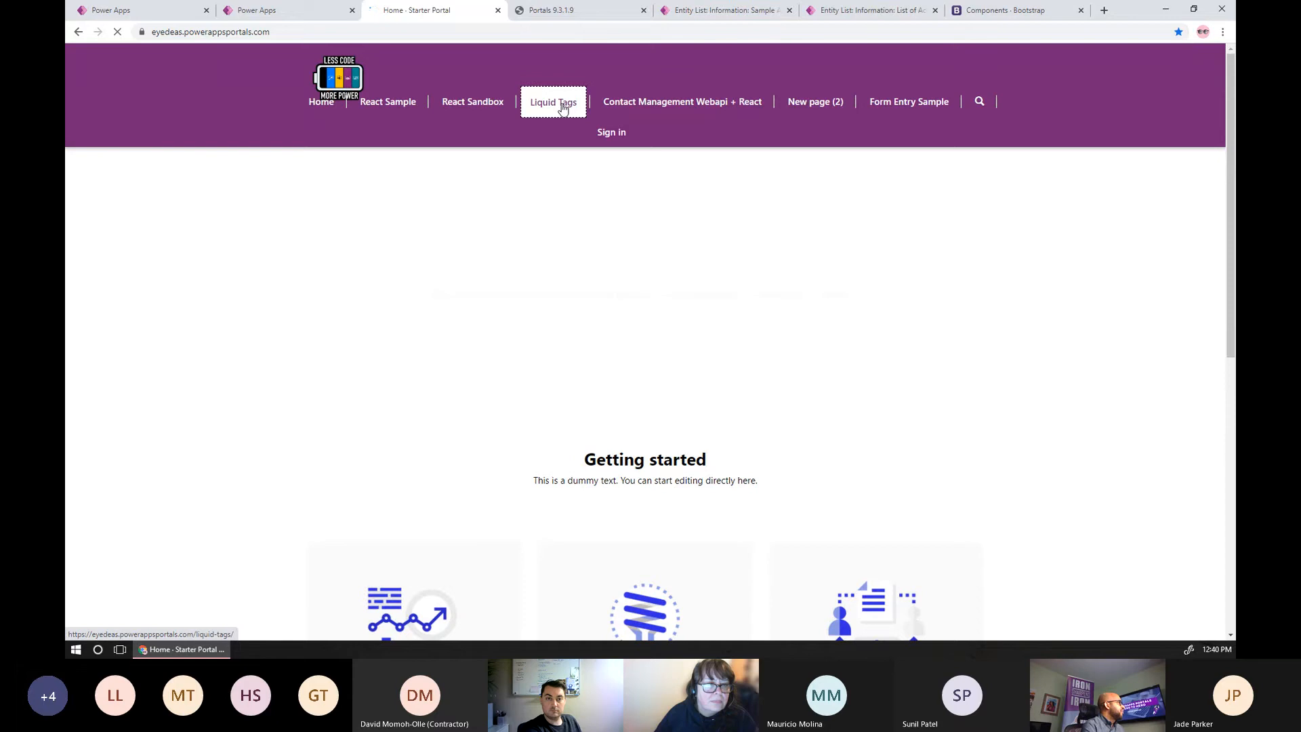
Switch Power Apps to the eyedeasinc.com (default) environment and open its Portal Management app
{"action": "left_click", "coordinate": [162, 12]}
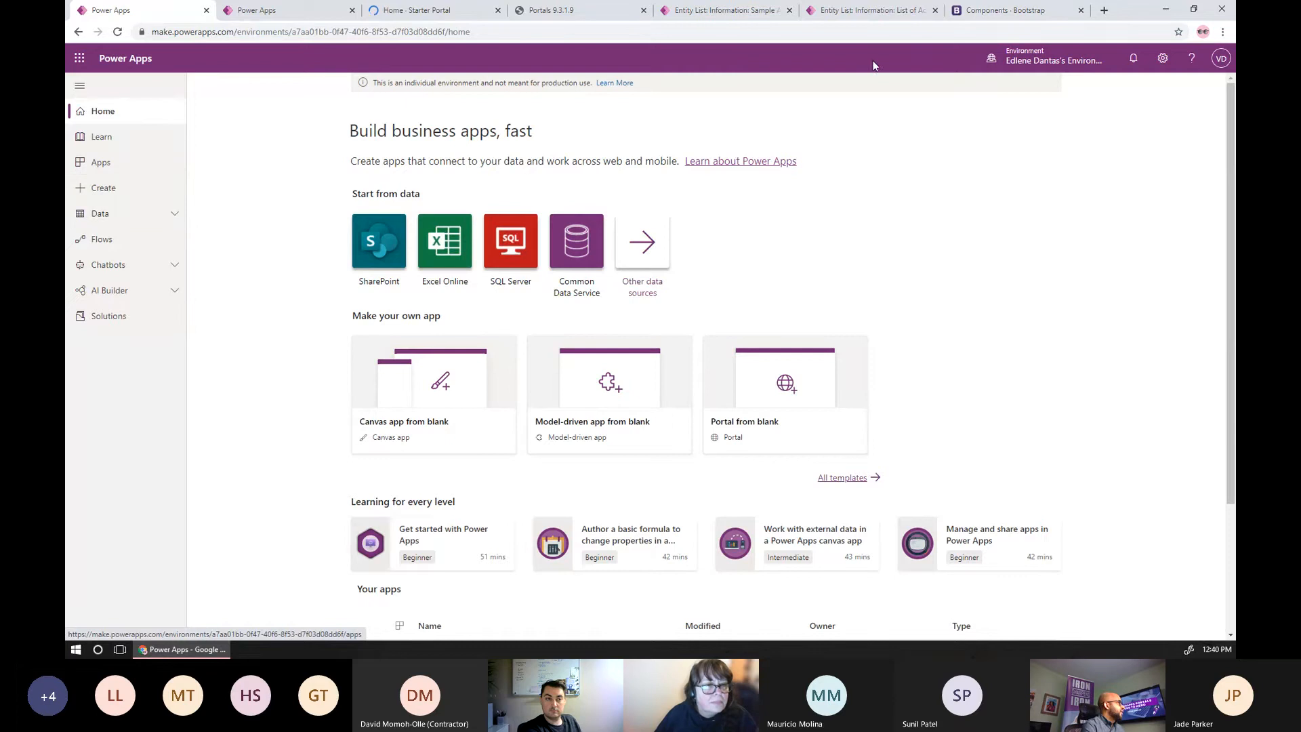
{"action": "left_click", "coordinate": [1060, 63]}
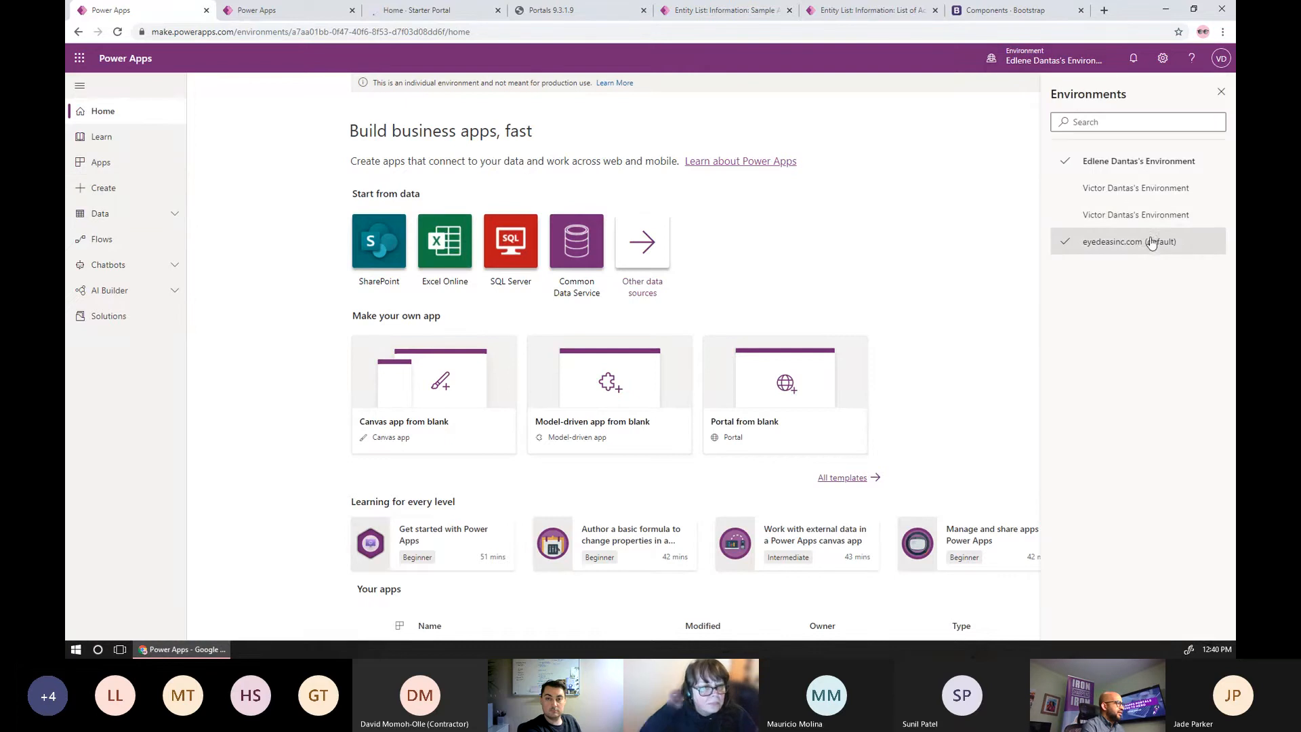
{"action": "left_click", "coordinate": [1177, 242]}
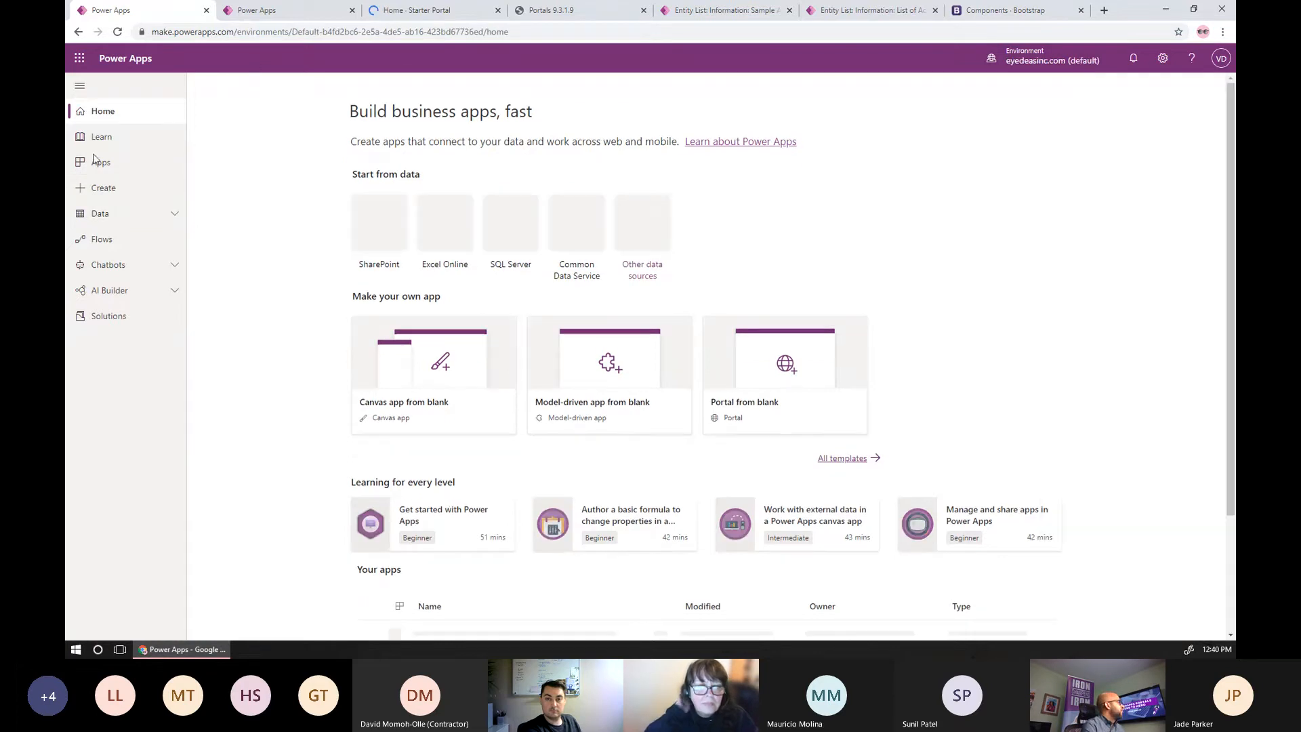
{"action": "left_click", "coordinate": [122, 173]}
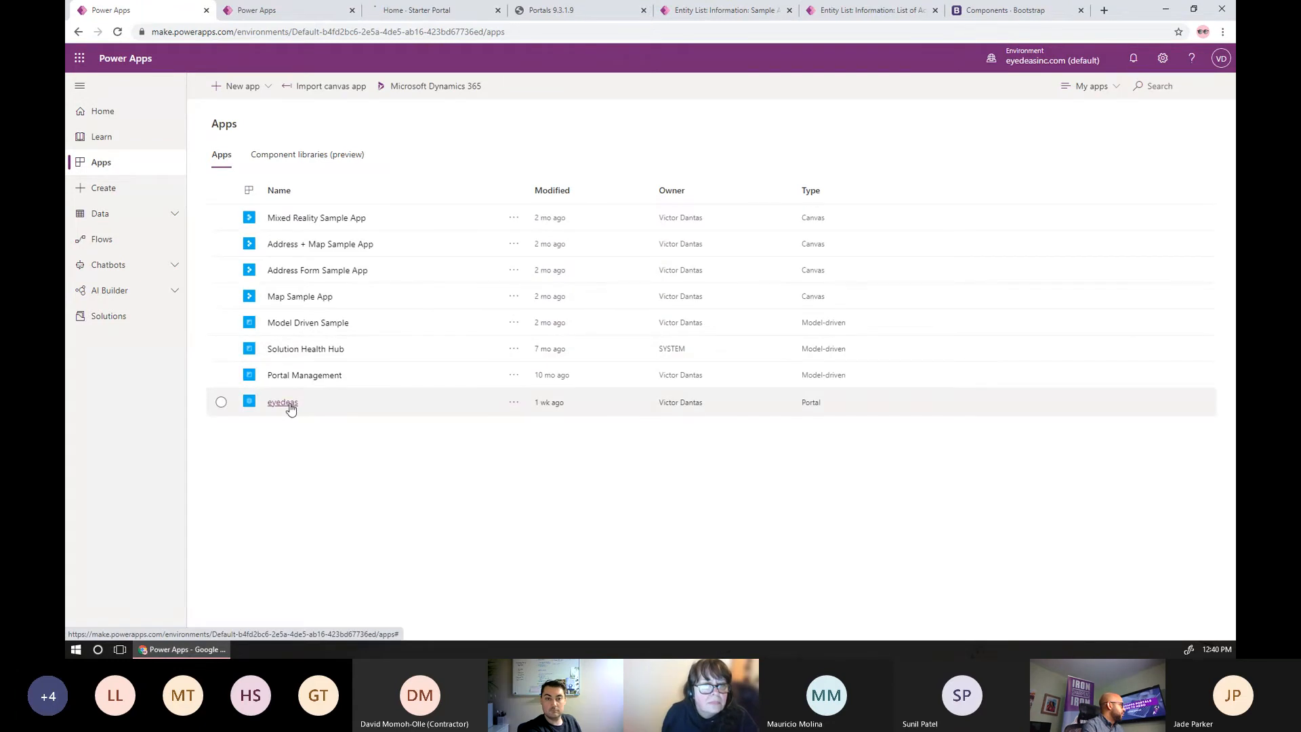
{"action": "left_click", "coordinate": [305, 375]}
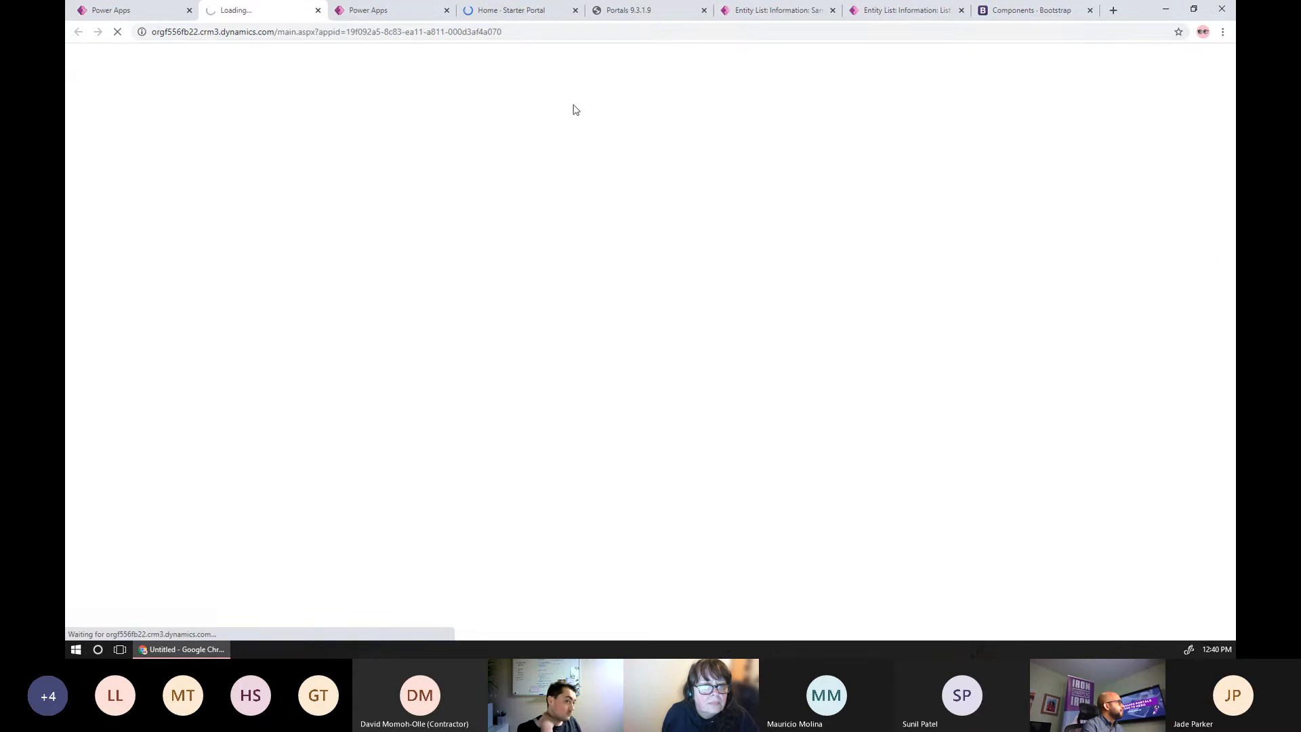
Return to the eyedeas portal and close the leftover Portals 9.3.1.9, entity list, and Bootstrap components tabs
{"action": "left_click", "coordinate": [534, 10]}
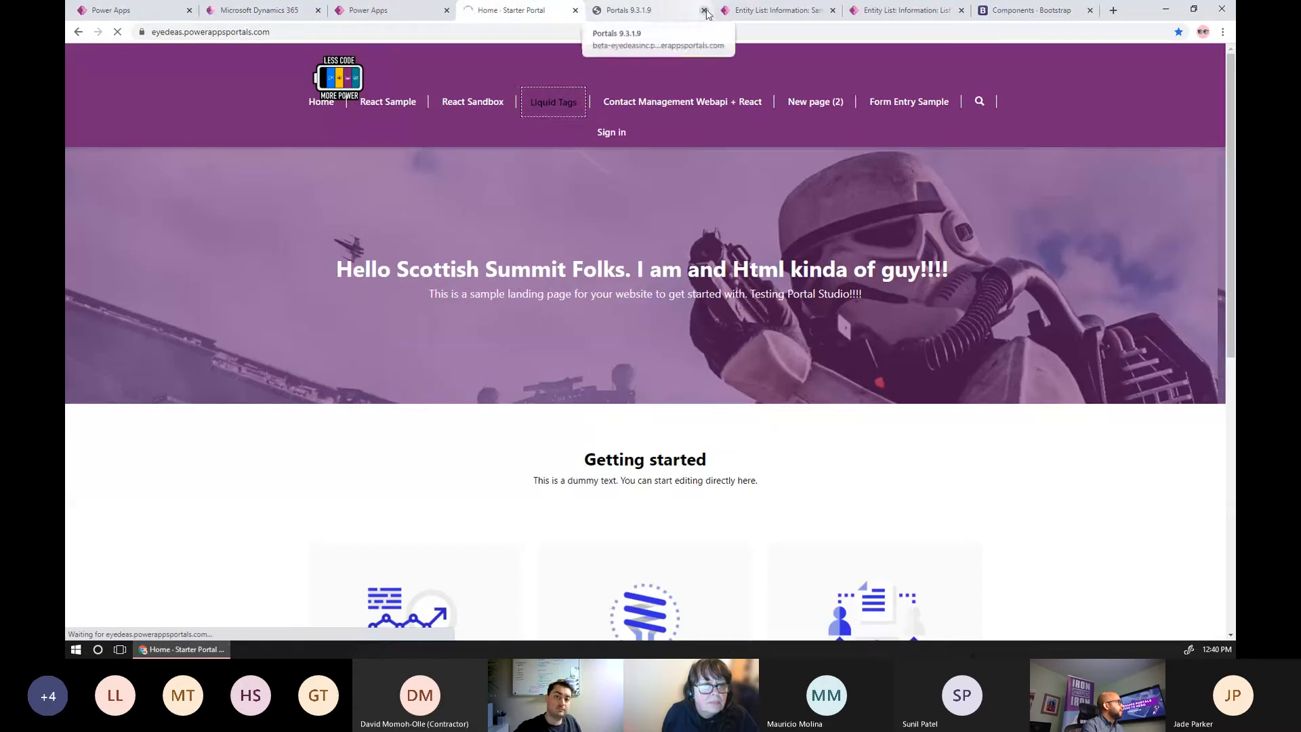
{"action": "left_click", "coordinate": [704, 10]}
{"action": "left_click", "coordinate": [705, 11]}
{"action": "left_click", "coordinate": [706, 11]}
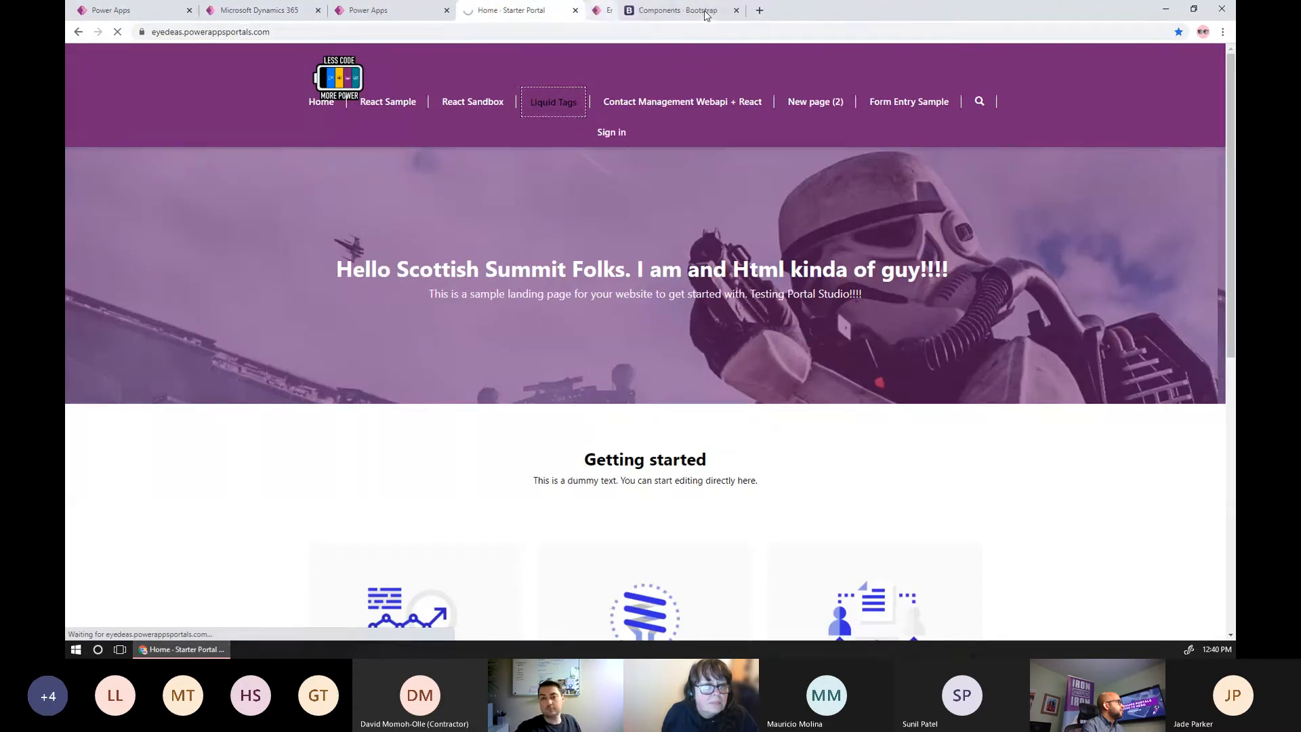
{"action": "left_click", "coordinate": [706, 10]}
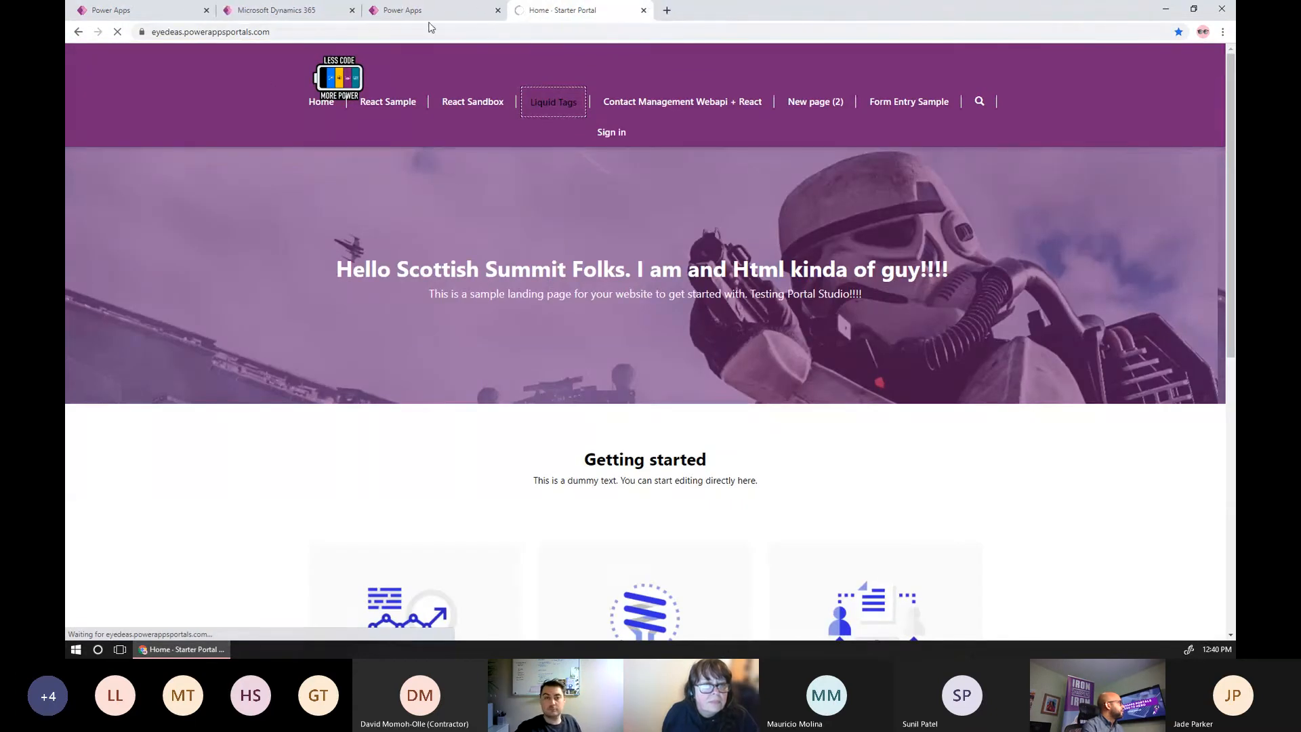
Close the Contoso portal editor, discarding its unsaved changes, and look over the eyedeas Liquid Tags page down to its Template Tags section
{"action": "left_click", "coordinate": [393, 15]}
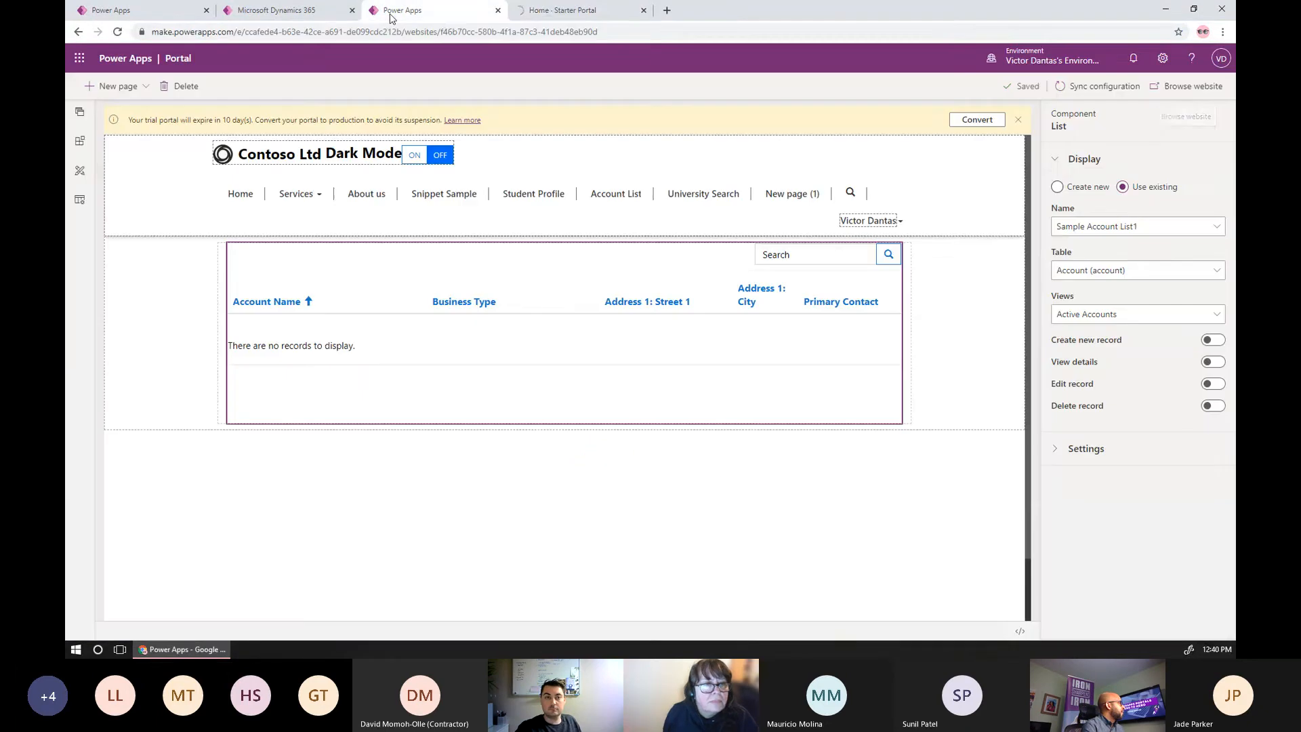
{"action": "left_click", "coordinate": [497, 11]}
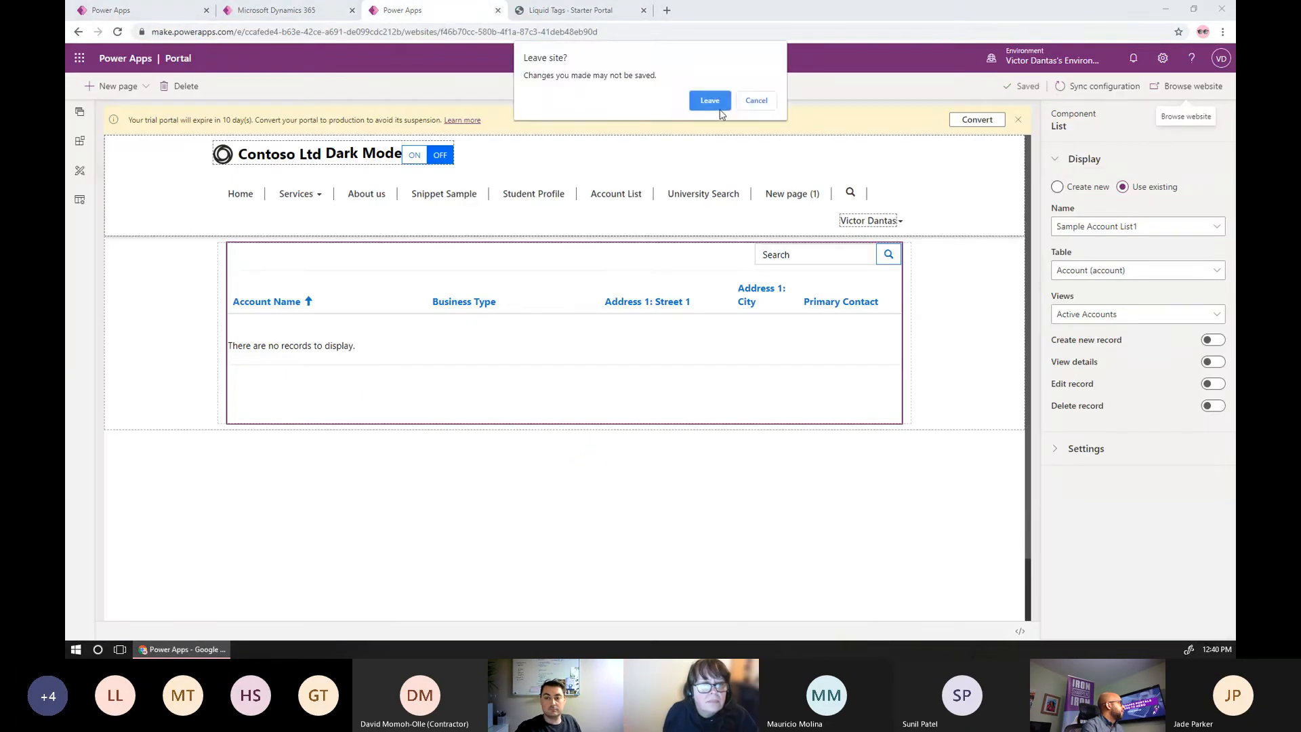
{"action": "left_click", "coordinate": [708, 107]}
{"action": "scroll", "coordinate": [561, 413], "scroll_direction": "down", "scroll_amount": 2}
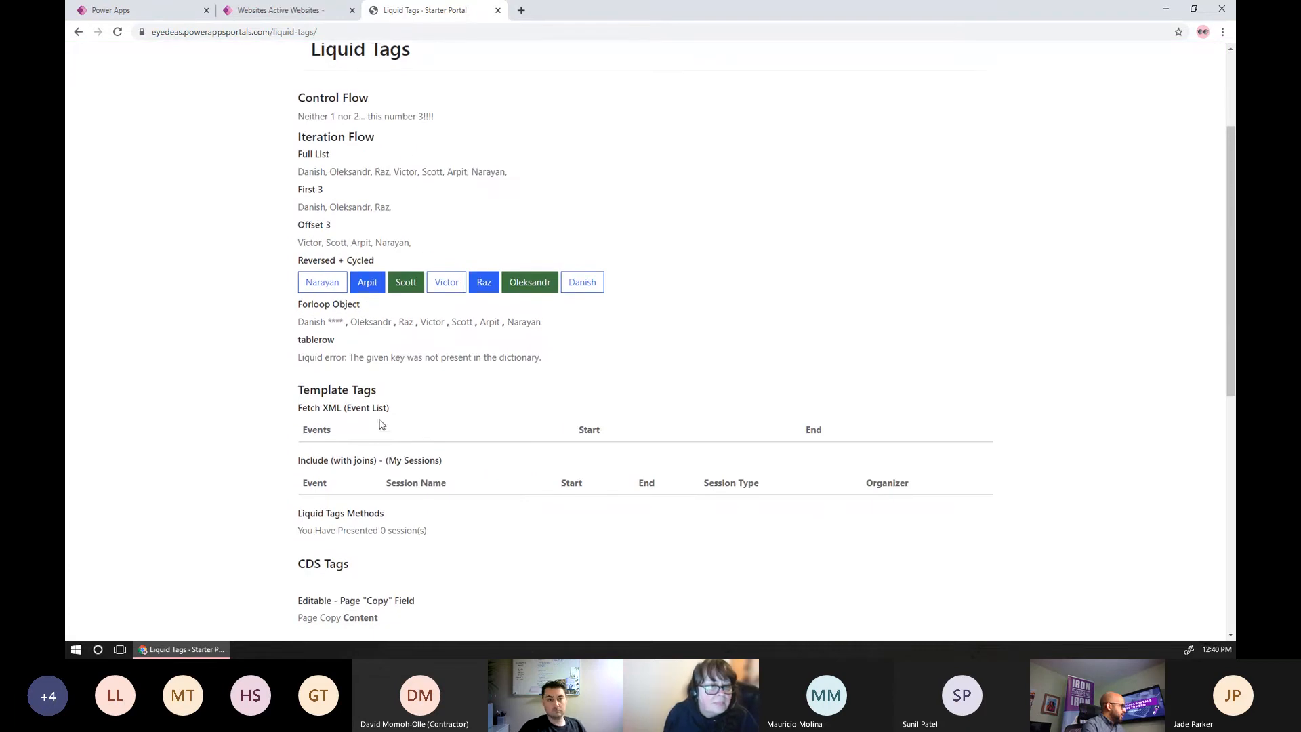
{"action": "scroll", "coordinate": [378, 425], "scroll_direction": "down", "scroll_amount": 1}
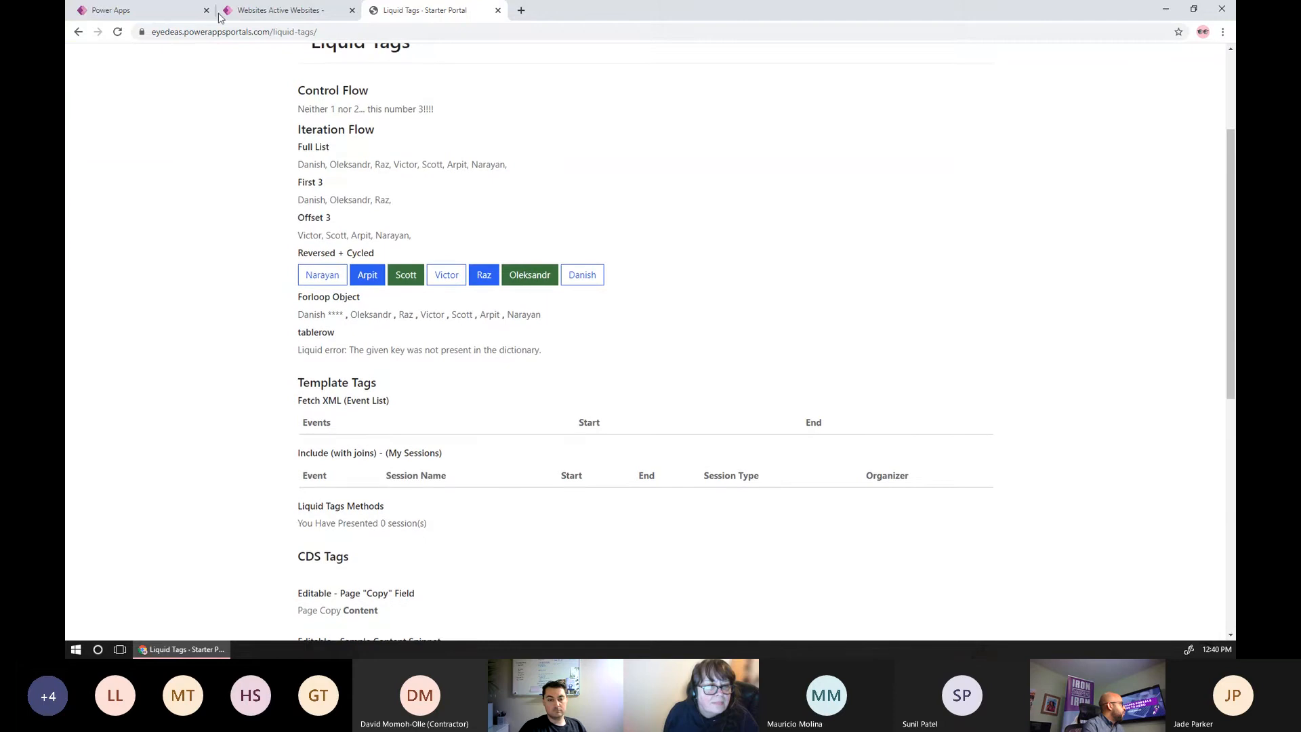
Search the Portal Management web templates for "liquid" and open the Liquid Tags web template
{"action": "left_click", "coordinate": [166, 11]}
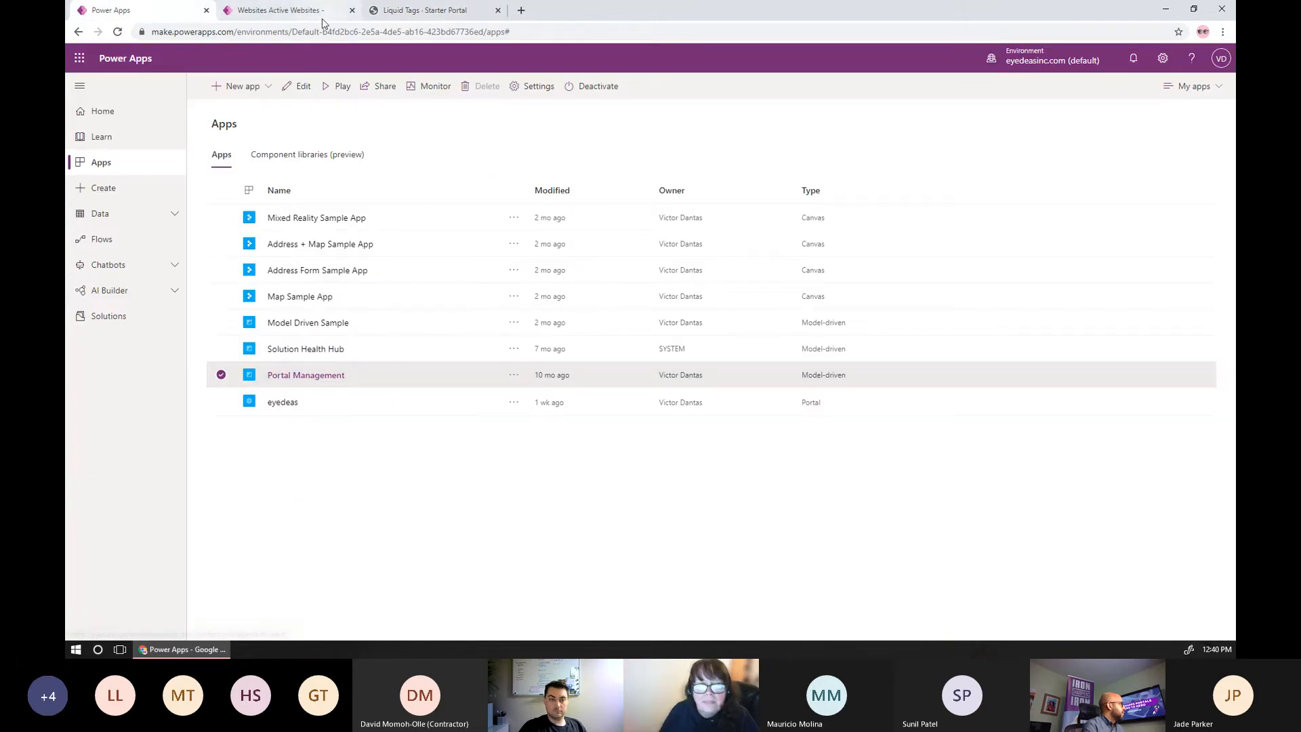
{"action": "left_click", "coordinate": [344, 9]}
{"action": "left_click", "coordinate": [117, 532]}
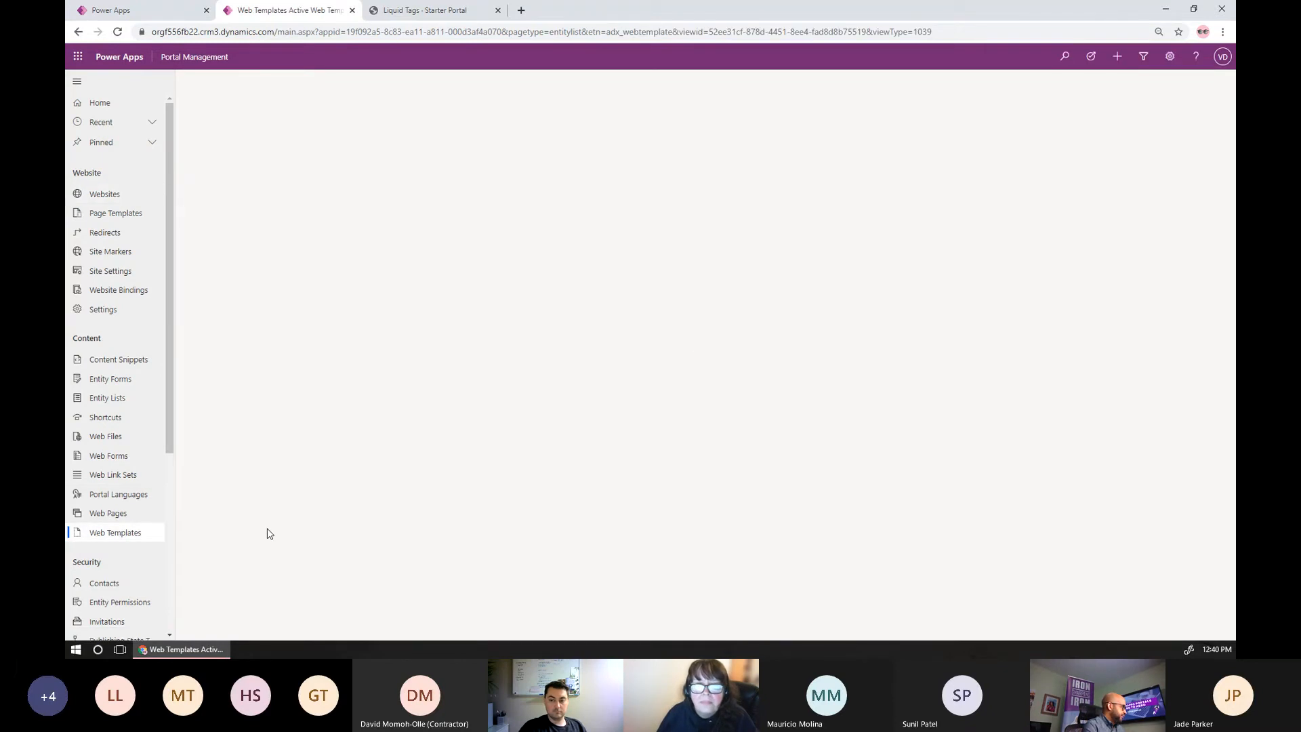
{"action": "left_click", "coordinate": [1127, 111]}
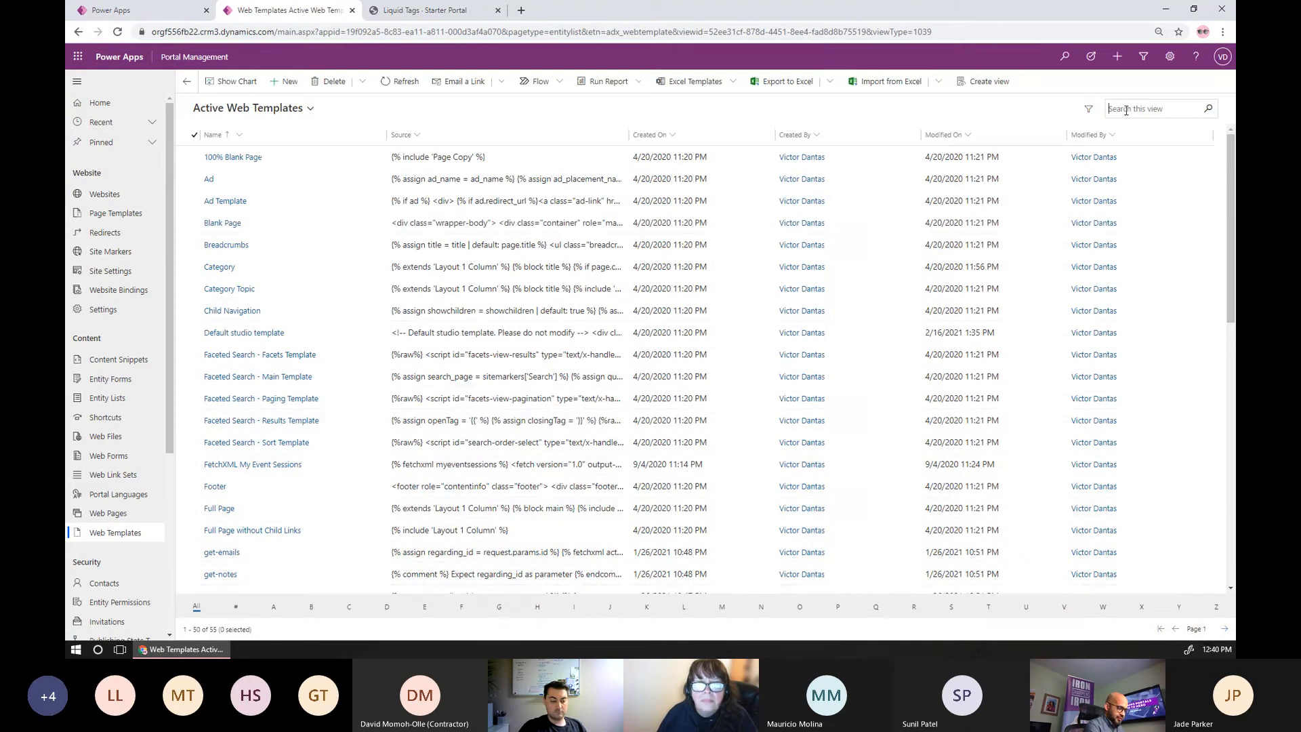
{"action": "type", "text": "liquid"}
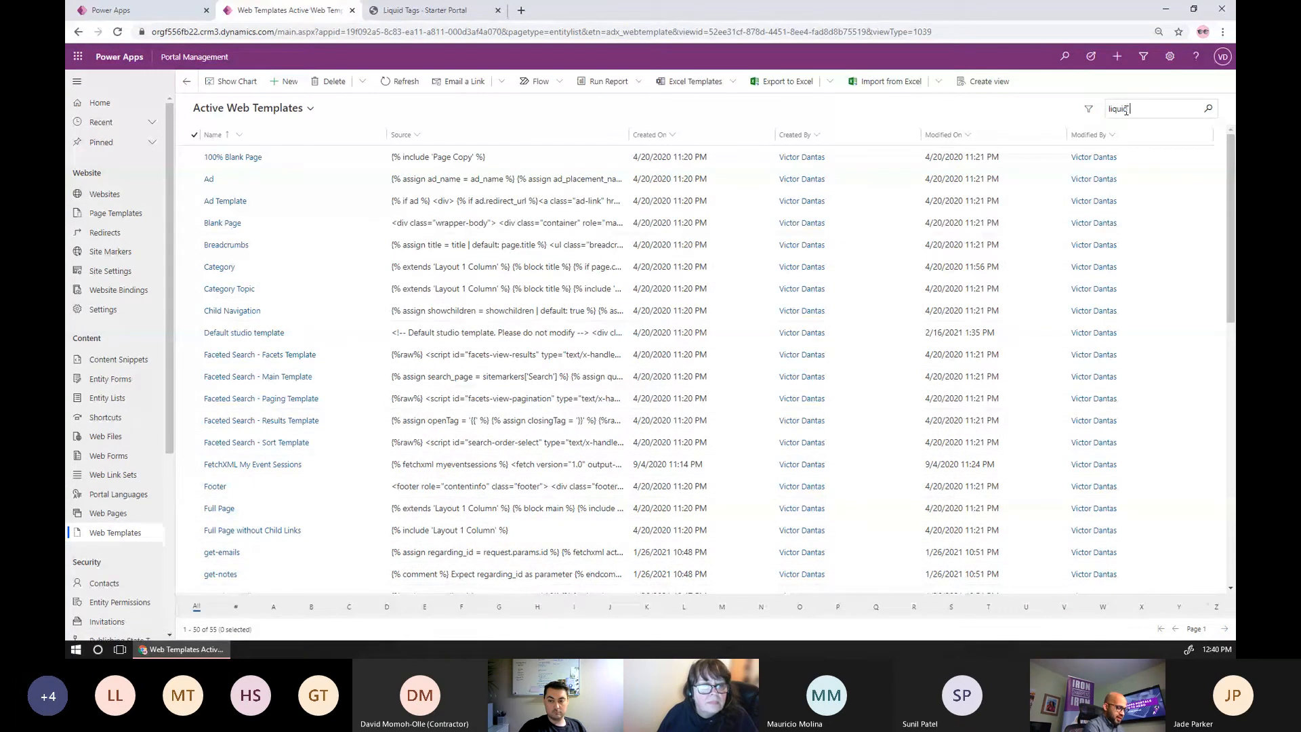
{"action": "key", "text": "Return"}
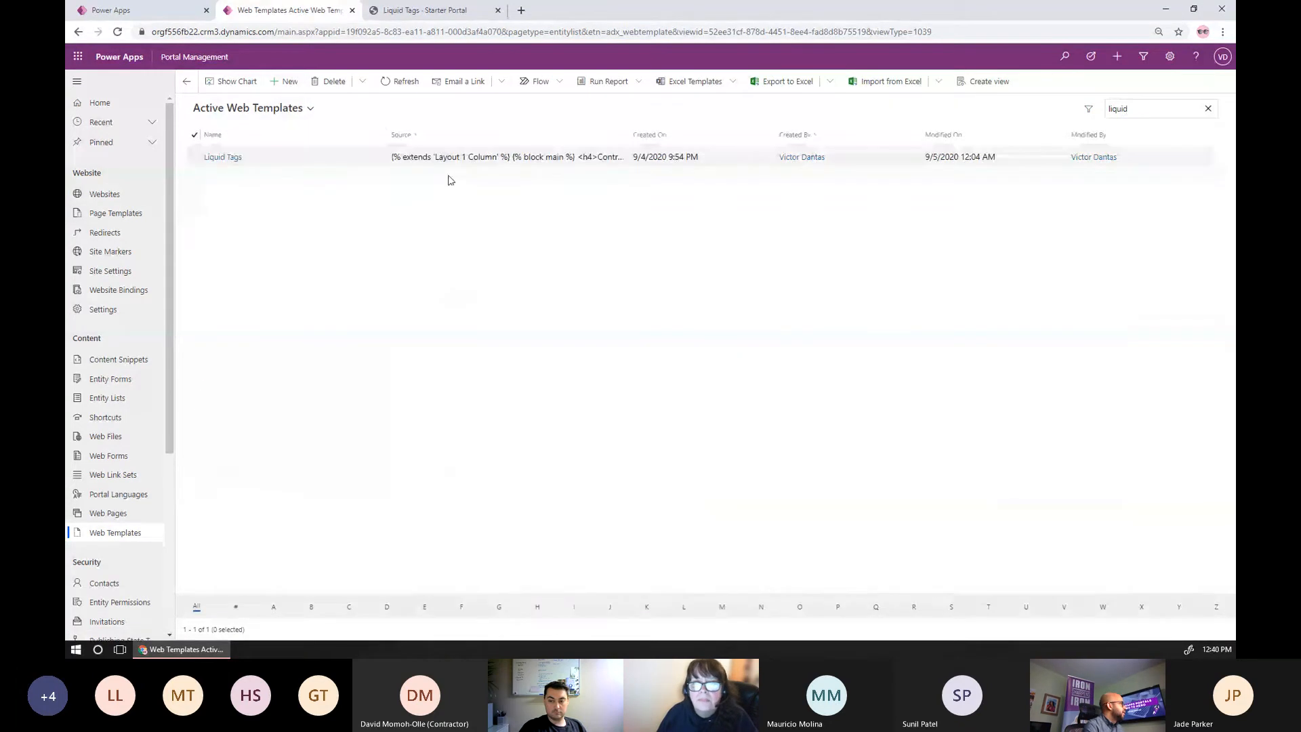
{"action": "left_click", "coordinate": [224, 160]}
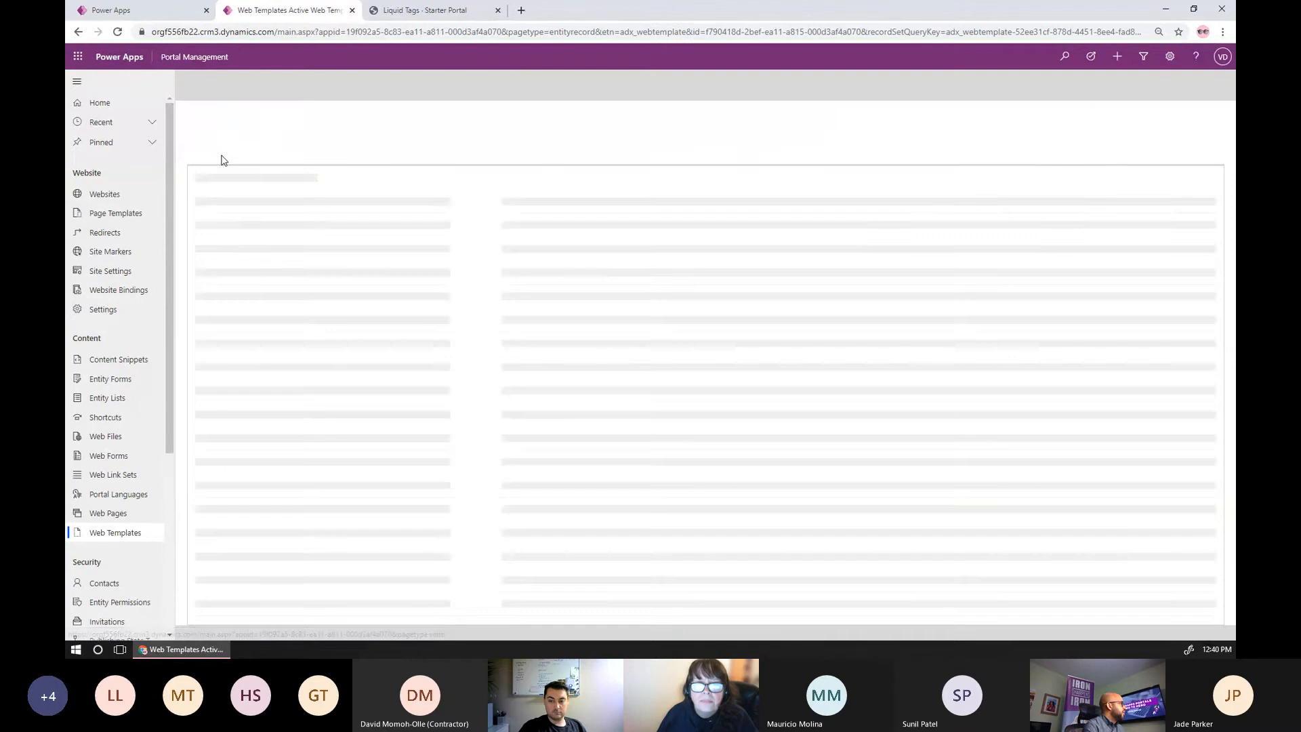
Return to the eyedeas portal's Liquid Tags page and start signing in
{"action": "left_click", "coordinate": [441, 12]}
{"action": "scroll", "coordinate": [882, 271], "scroll_direction": "up", "scroll_amount": 3}
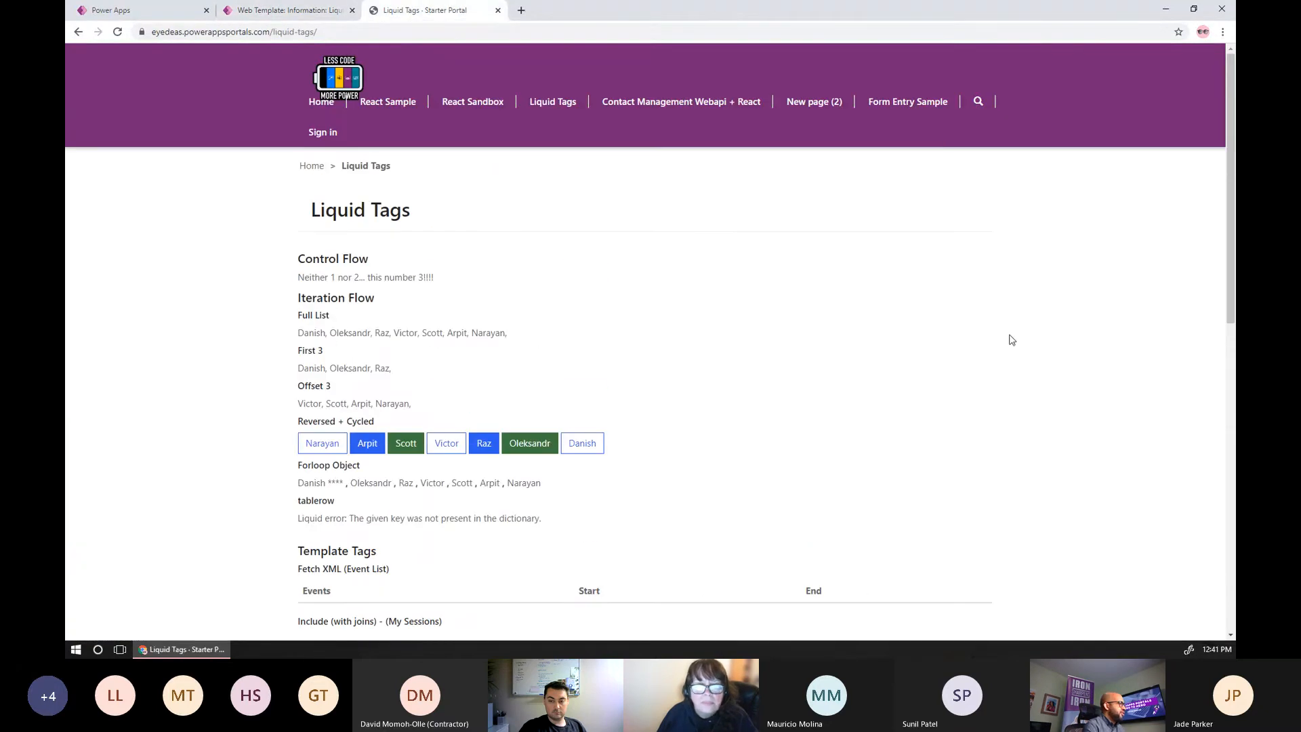
{"action": "left_click", "coordinate": [329, 133]}
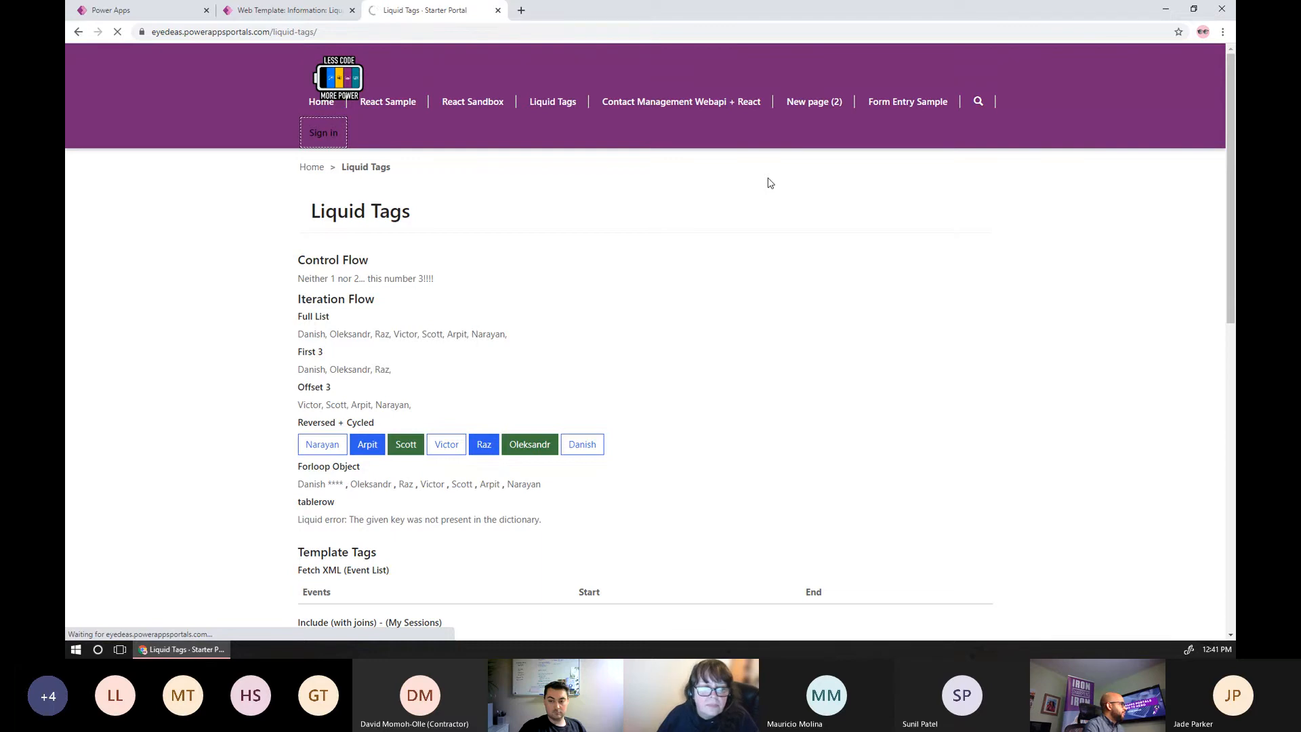
Examine the Liquid Tags web template source from the iteration examples through the Fetch XML event list code
{"action": "left_click", "coordinate": [285, 10]}
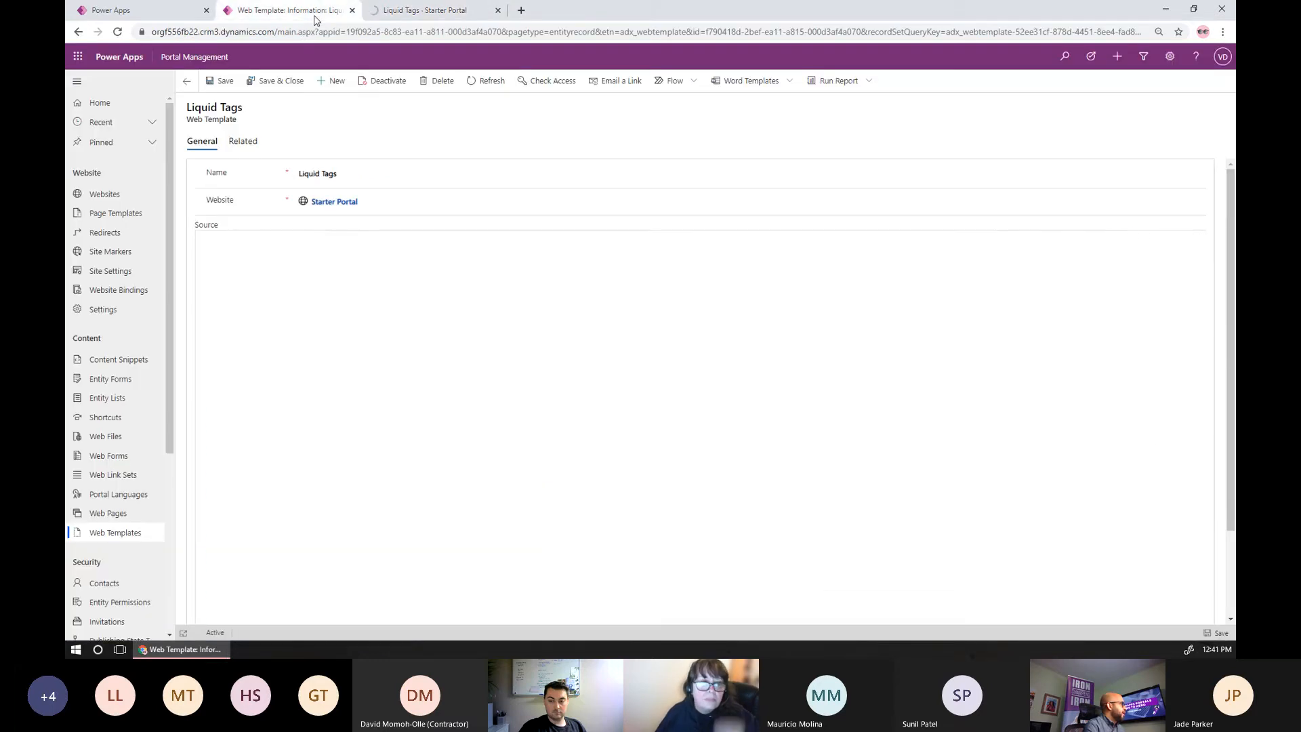
{"action": "left_click", "coordinate": [549, 448]}
{"action": "scroll", "coordinate": [549, 448], "scroll_direction": "down", "scroll_amount": 5}
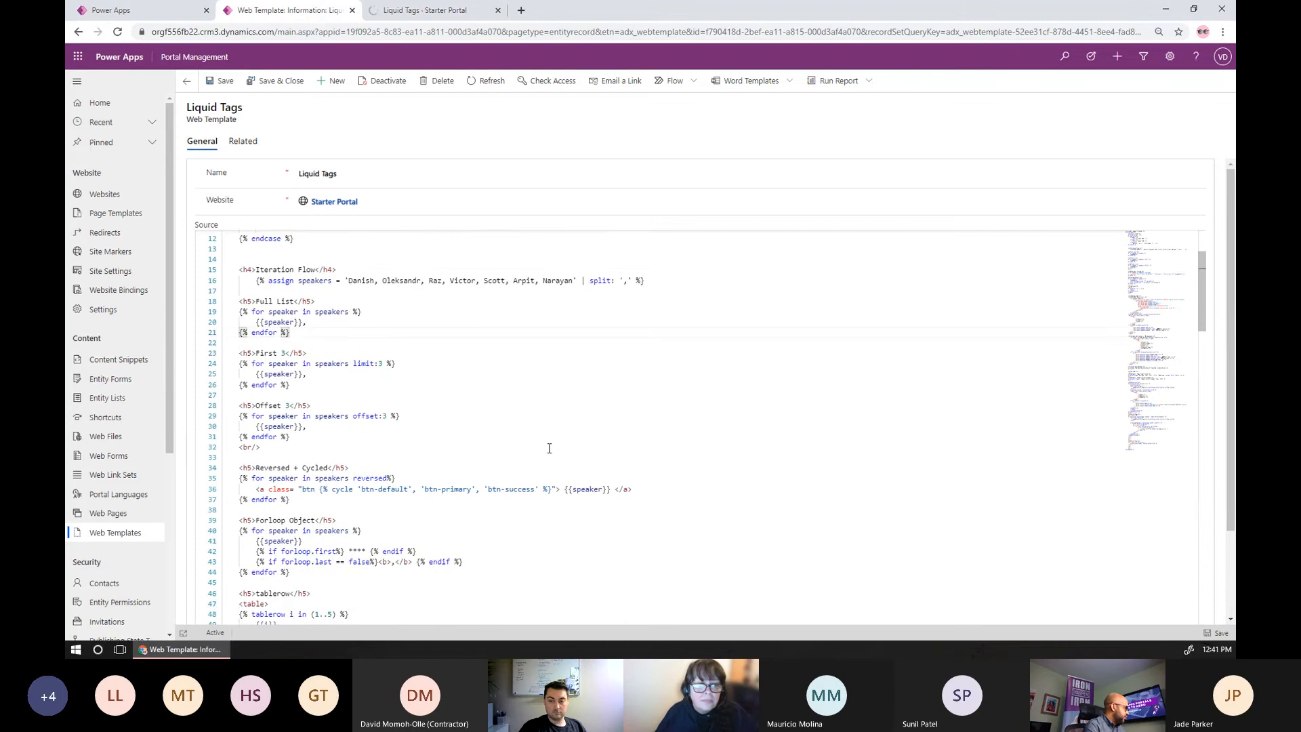
{"action": "scroll", "coordinate": [549, 448], "scroll_direction": "down", "scroll_amount": 5}
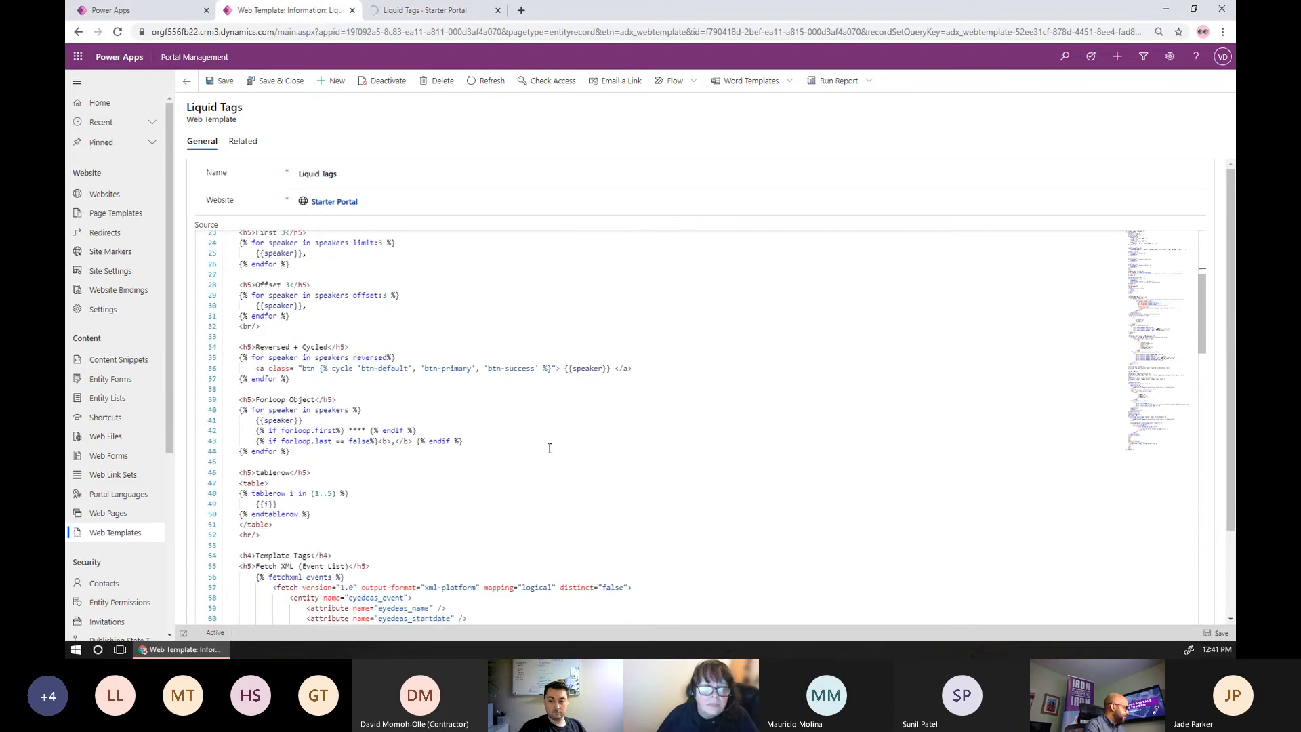
{"action": "scroll", "coordinate": [544, 444], "scroll_direction": "down", "scroll_amount": 4}
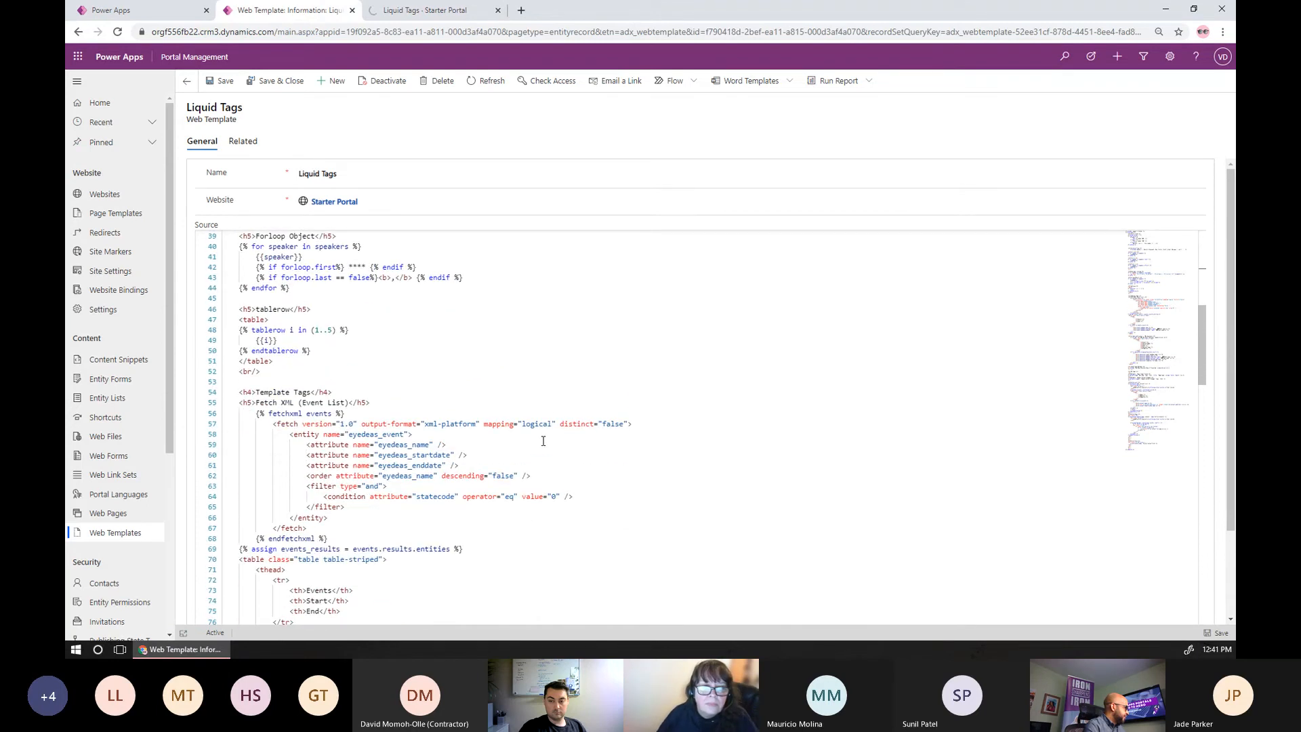
{"action": "scroll", "coordinate": [543, 441], "scroll_direction": "down", "scroll_amount": 4}
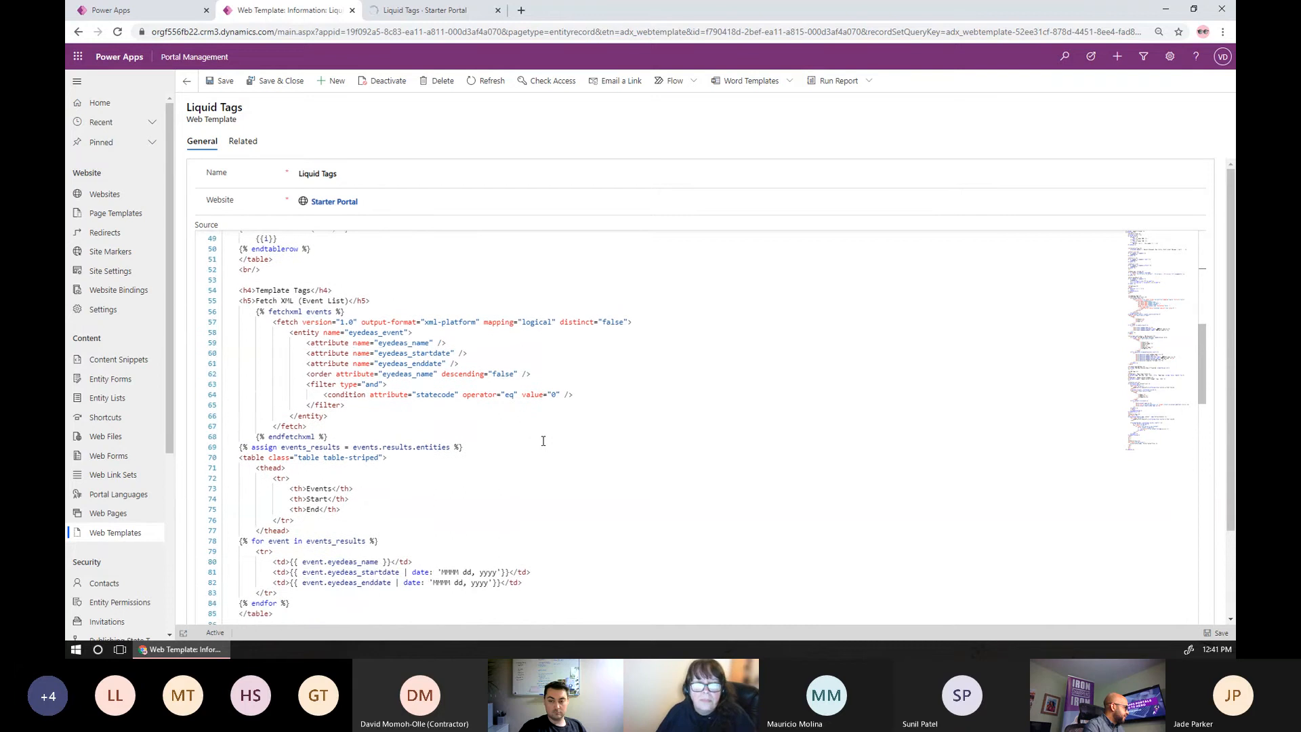
{"action": "scroll", "coordinate": [543, 442], "scroll_direction": "down", "scroll_amount": 1}
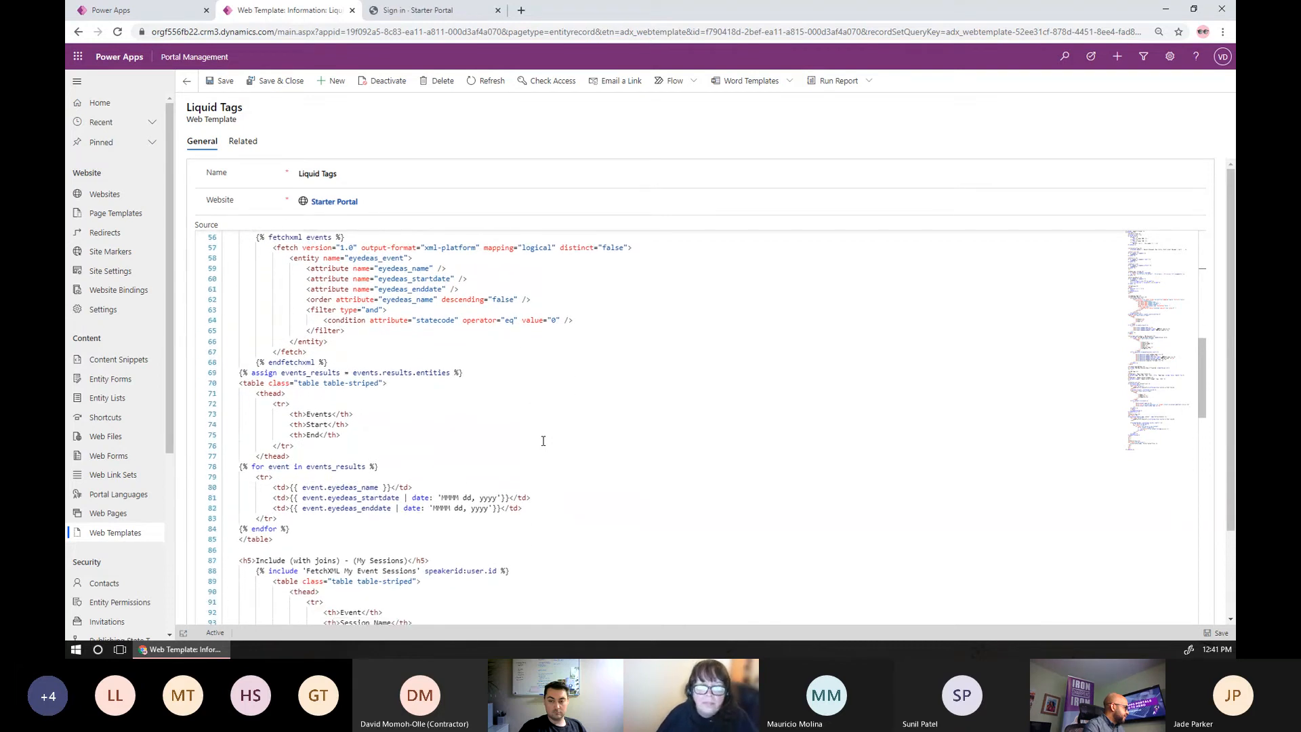
{"action": "scroll", "coordinate": [545, 426], "scroll_direction": "up", "scroll_amount": 2}
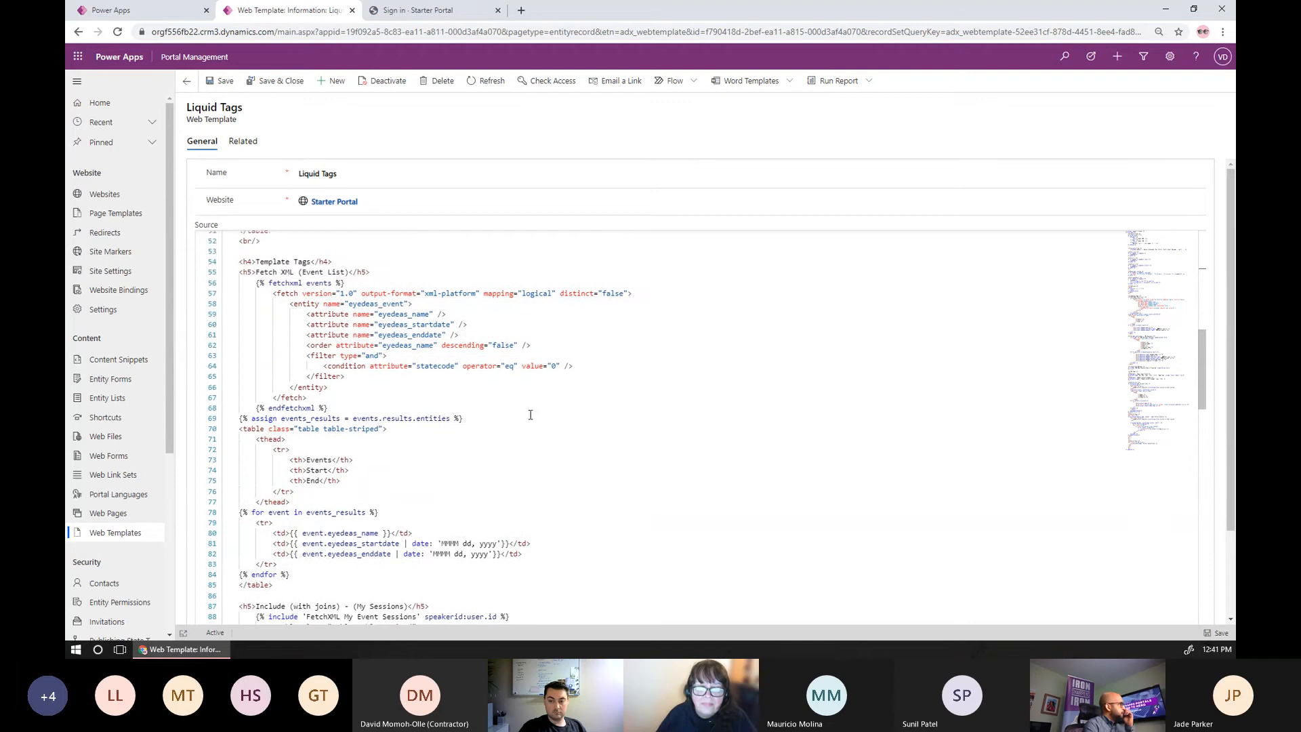
Complete the eyedeas portal sign-in through the Microsoft login and return to the Liquid Tags page
{"action": "left_click", "coordinate": [396, 12]}
{"action": "left_click", "coordinate": [663, 253]}
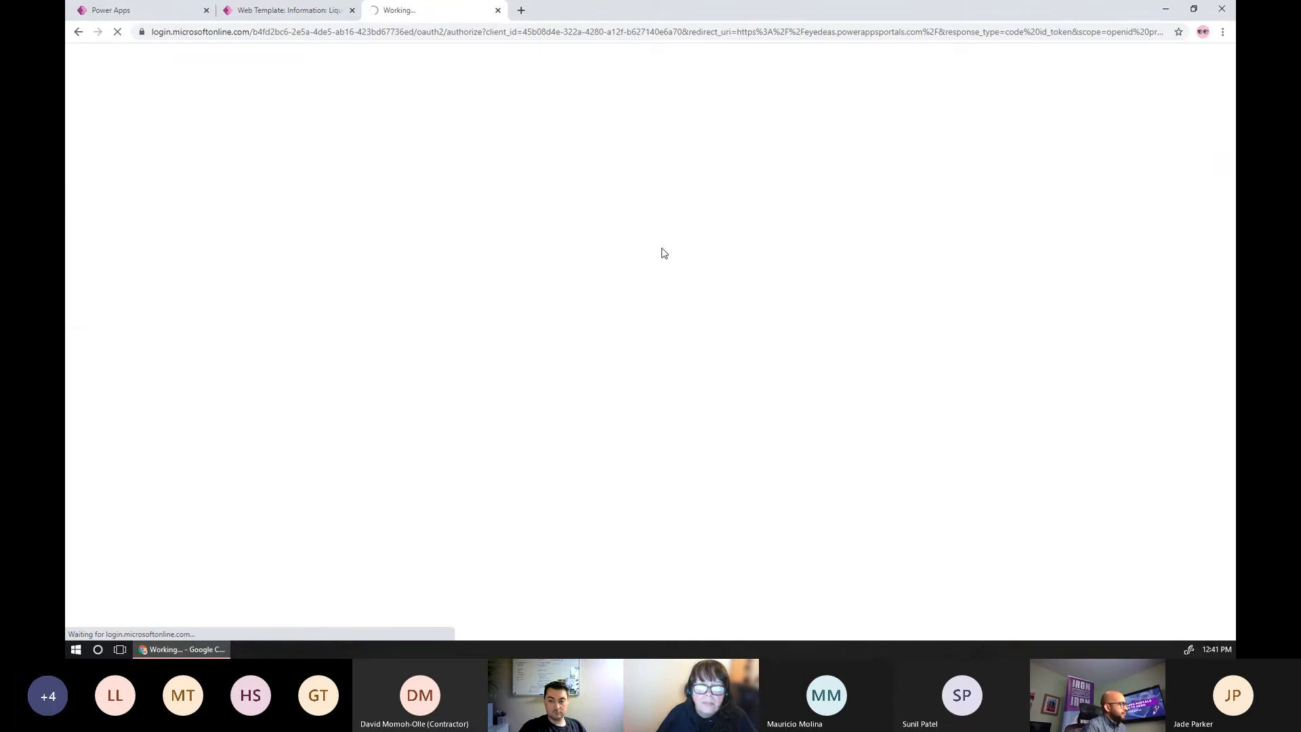
{"action": "left_click", "coordinate": [522, 10]}
{"action": "left_click_drag", "start_coordinate": [618, 35], "coordinate": [637, 27]}
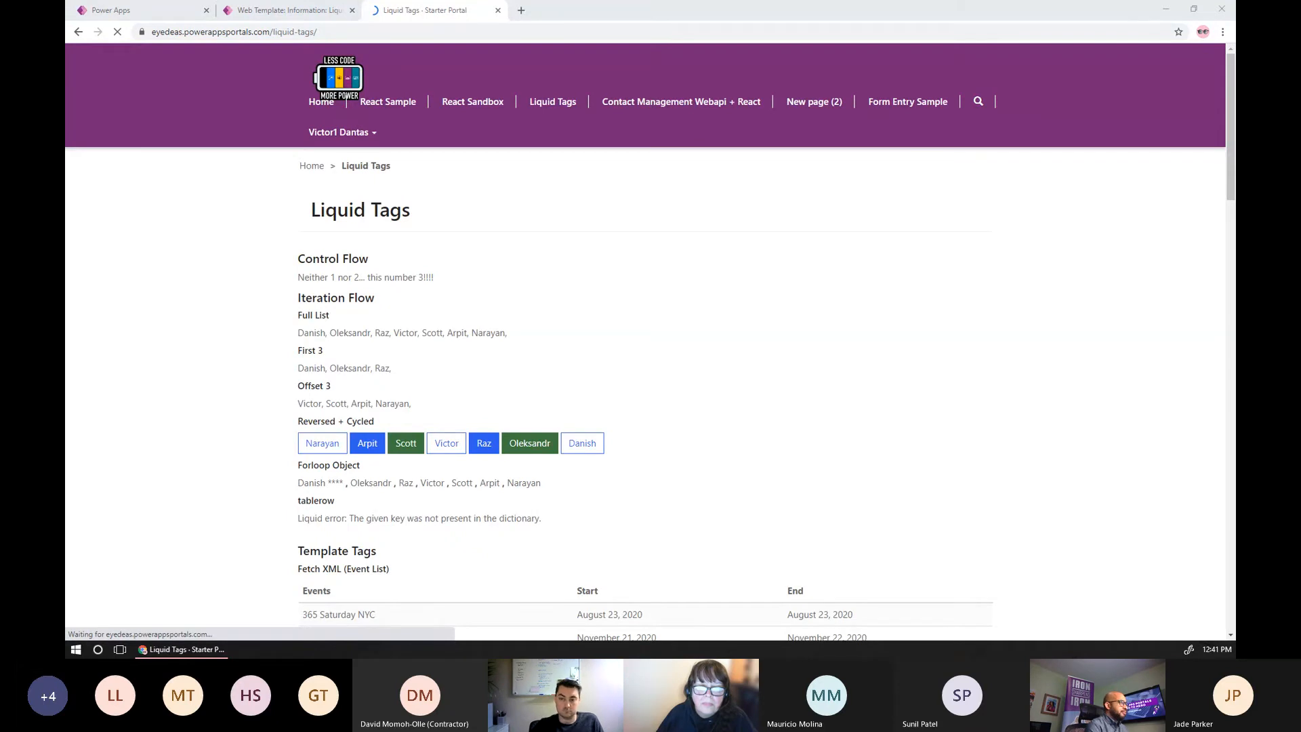
Review the signed-in Liquid Tags page and highlight the Fetch XML (Event List) table under Template Tags
{"action": "scroll", "coordinate": [483, 328], "scroll_direction": "down", "scroll_amount": 2}
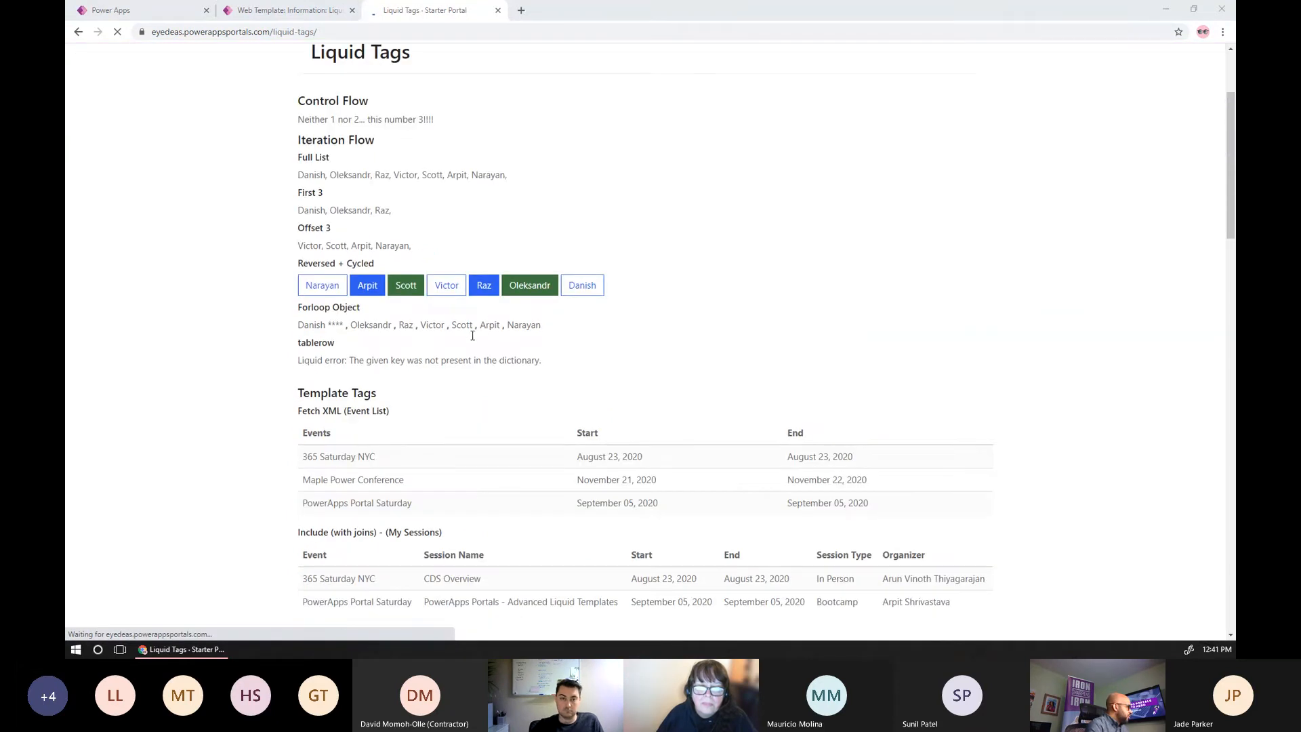
{"action": "scroll", "coordinate": [395, 411], "scroll_direction": "down", "scroll_amount": 1}
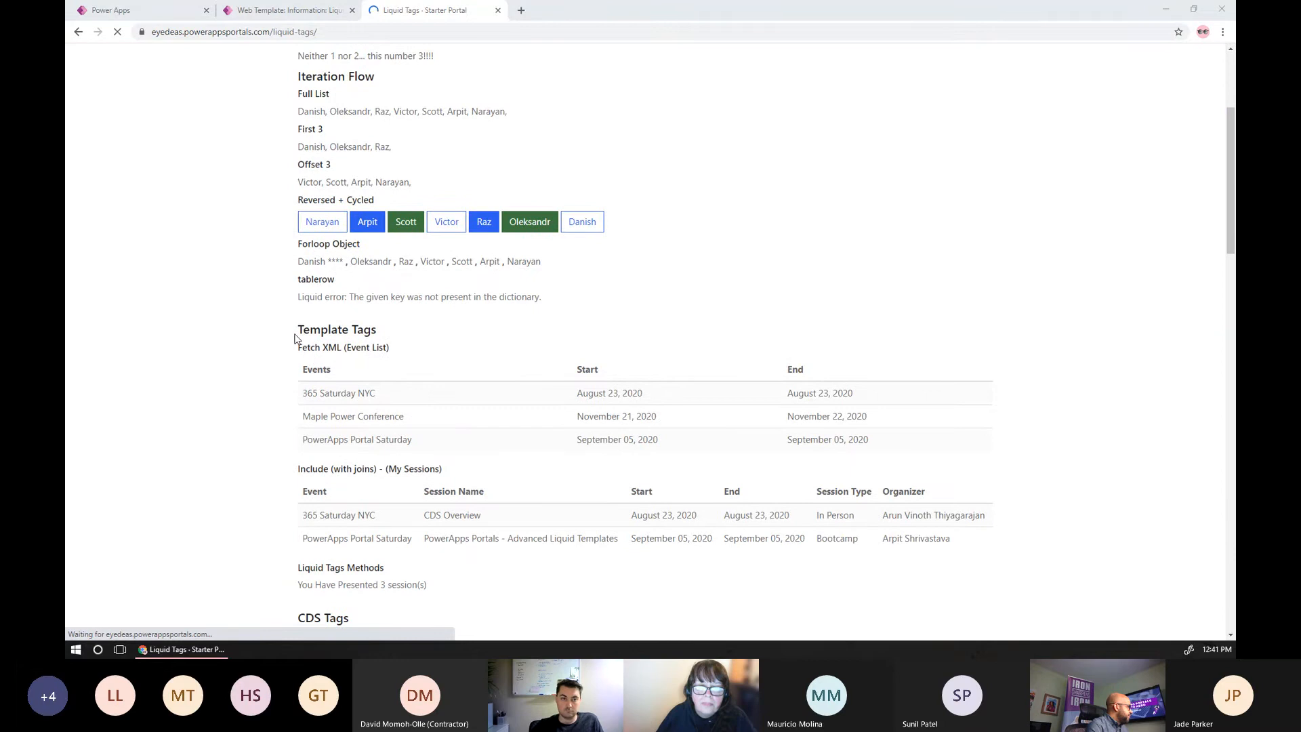
{"action": "left_click_drag", "start_coordinate": [296, 338], "coordinate": [941, 444]}
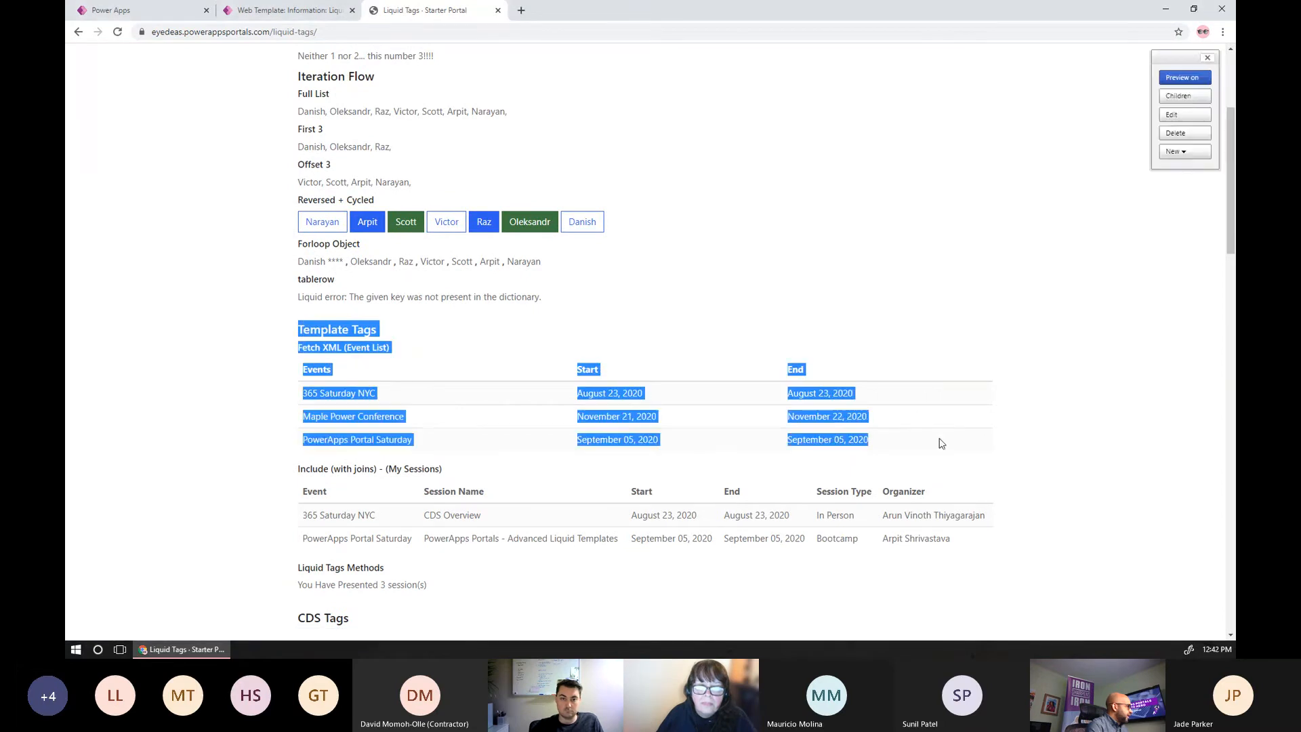
In the Liquid Tags template source, highlight the events fetch query and the HTML table that renders its results
{"action": "left_click", "coordinate": [258, 18]}
{"action": "left_click", "coordinate": [330, 408]}
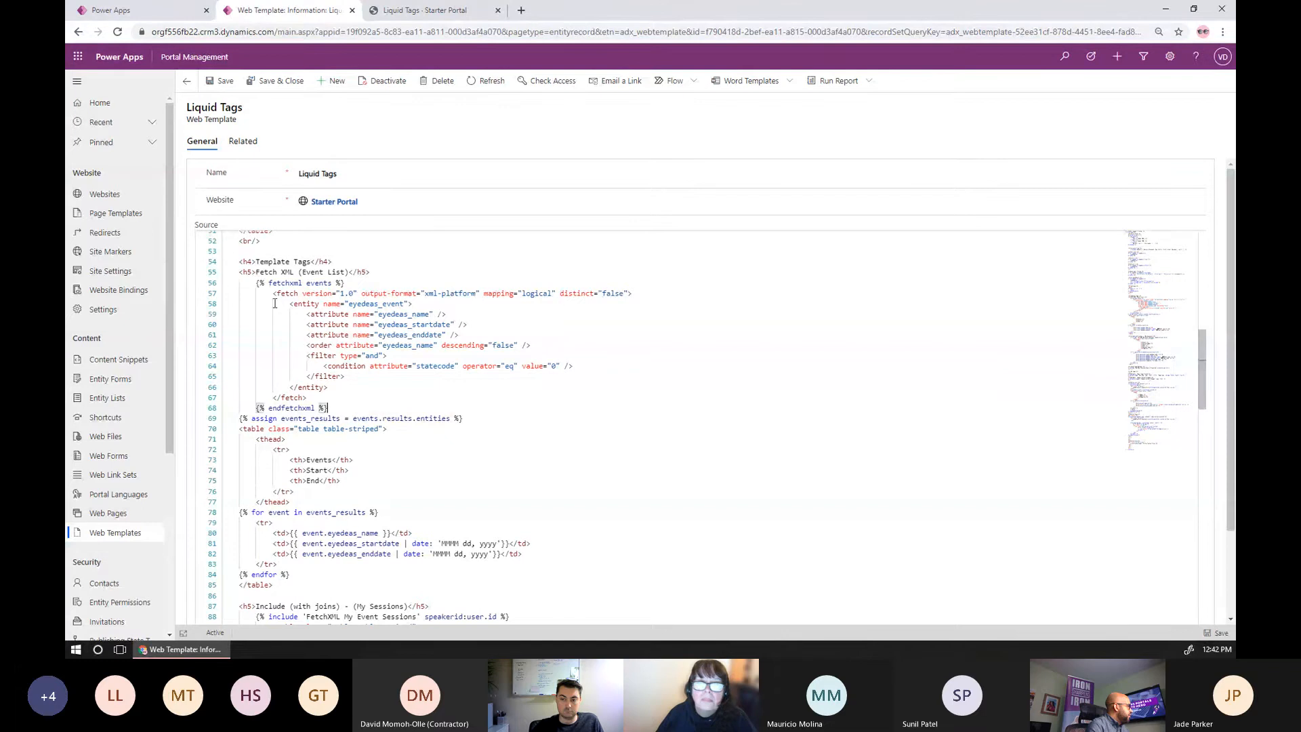
{"action": "left_click_drag", "start_coordinate": [245, 291], "coordinate": [358, 398]}
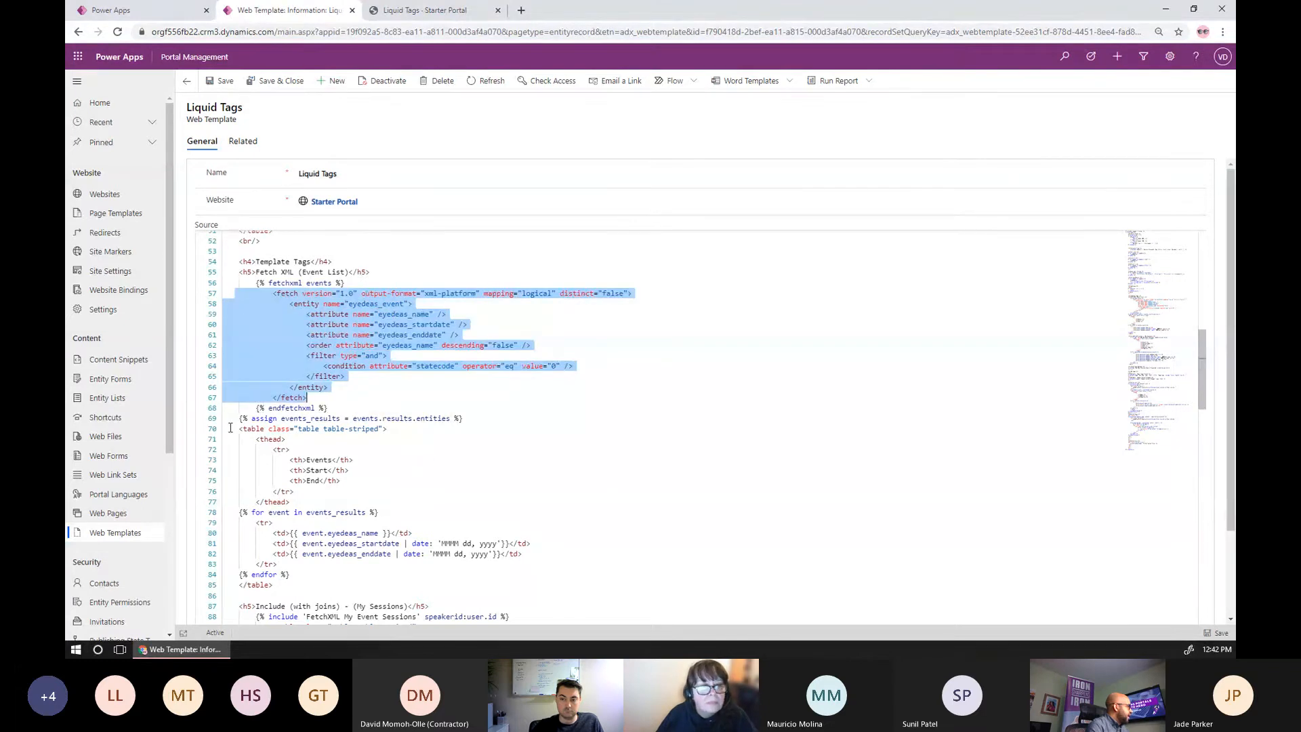
{"action": "left_click_drag", "start_coordinate": [230, 429], "coordinate": [367, 583]}
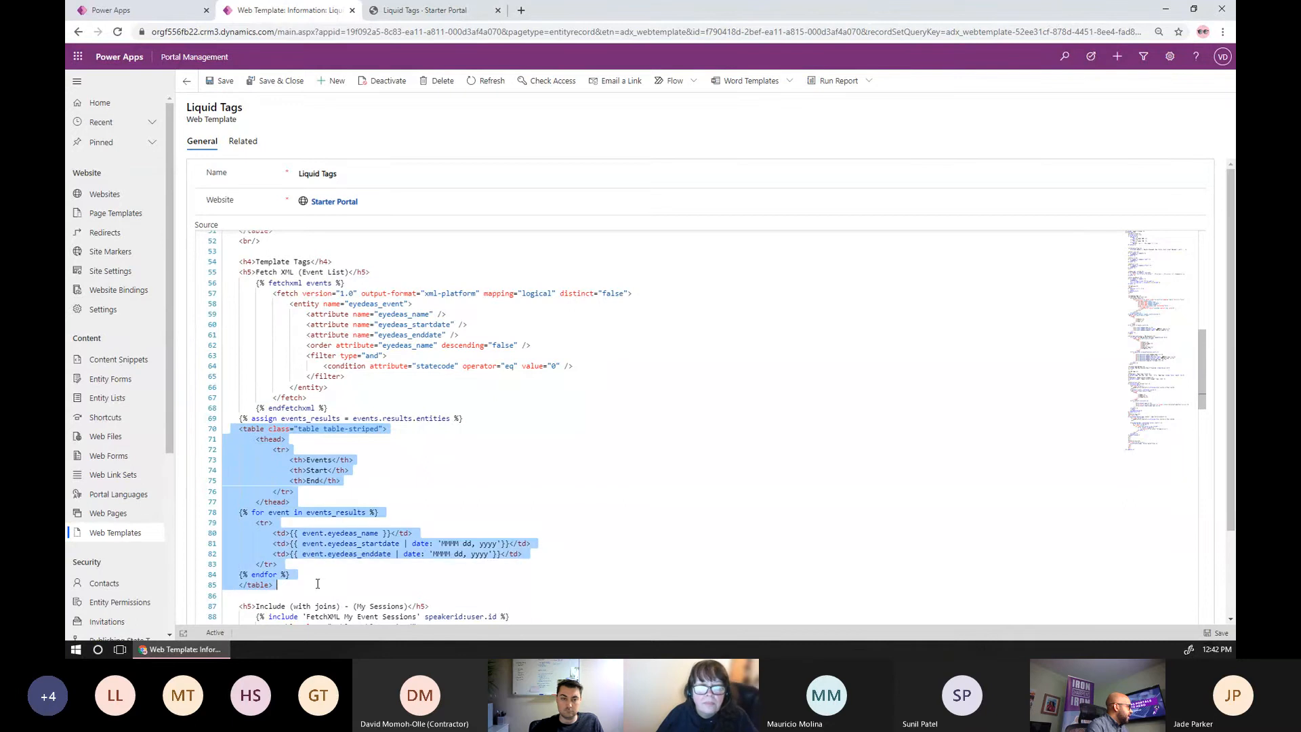
{"action": "left_click", "coordinate": [367, 583]}
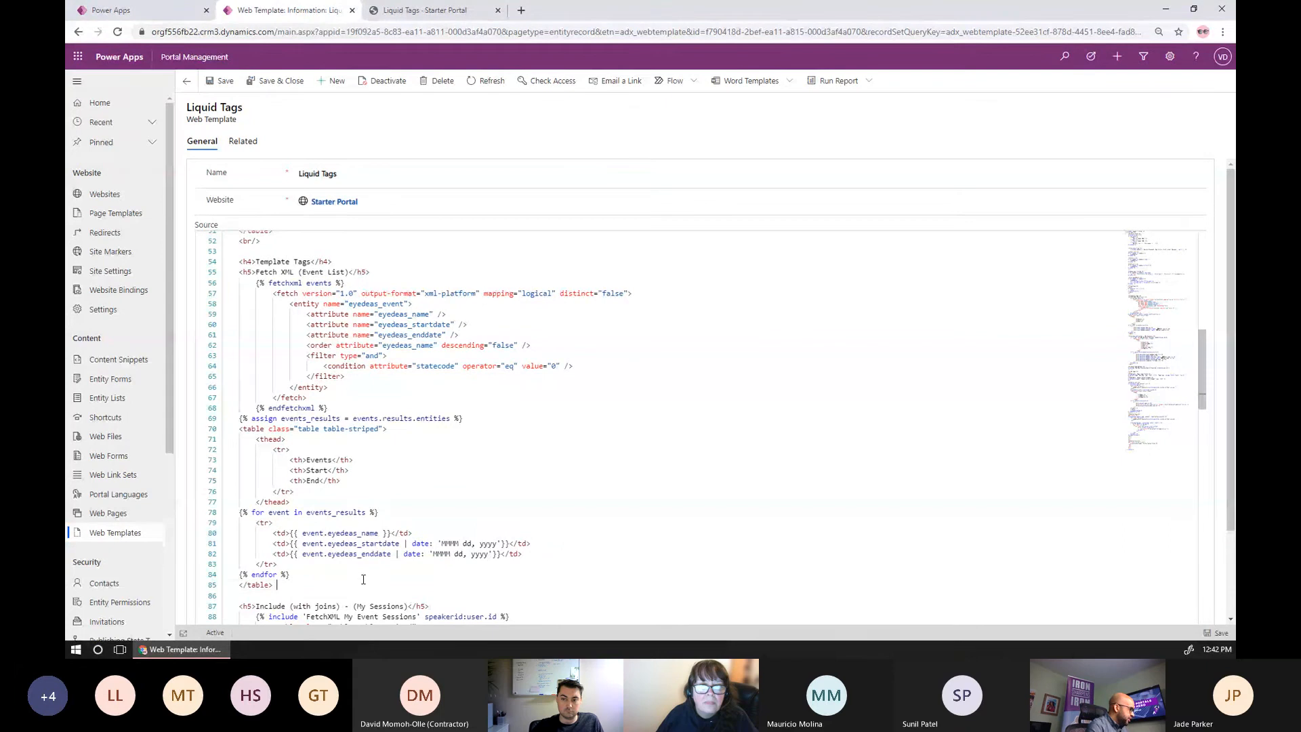
Examine the Entity List section of the template source, highlighting the entitylist tag and its name:'Account List' parameter
{"action": "scroll", "coordinate": [362, 530], "scroll_direction": "down", "scroll_amount": 4}
{"action": "scroll", "coordinate": [363, 531], "scroll_direction": "down", "scroll_amount": 8}
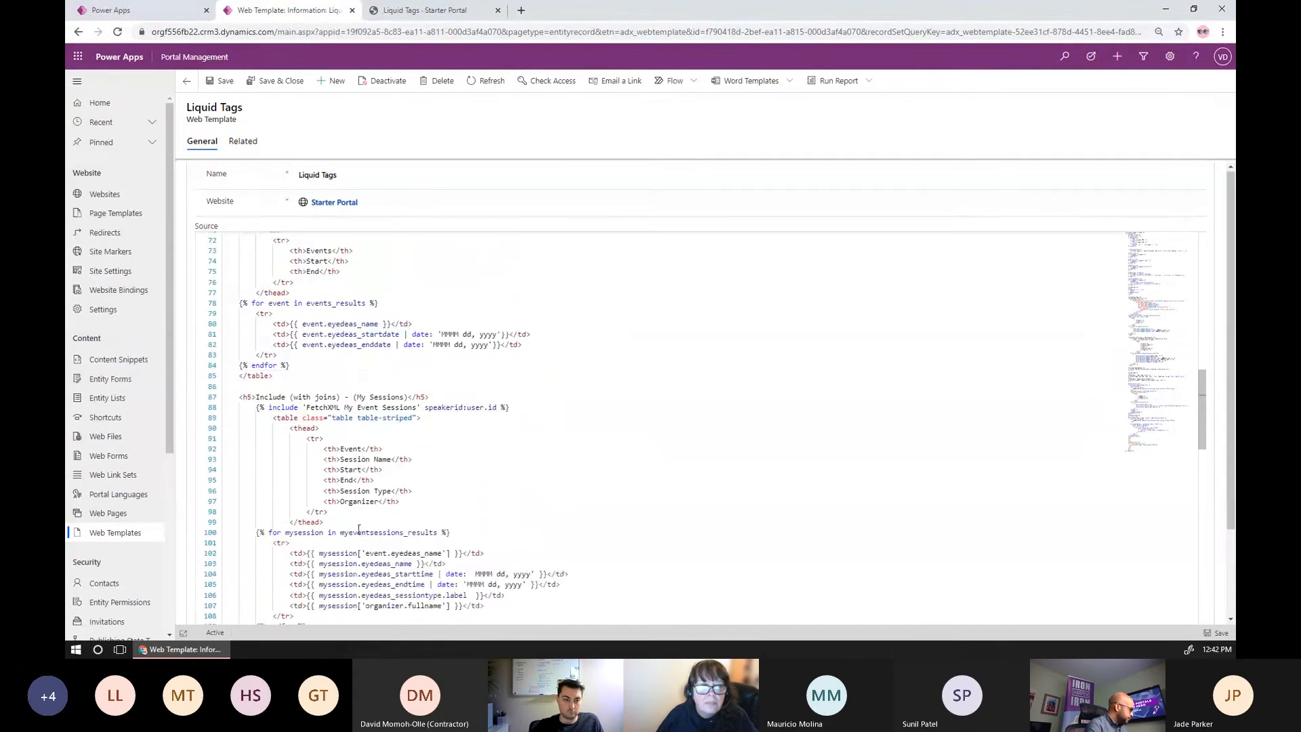
{"action": "scroll", "coordinate": [360, 483], "scroll_direction": "down", "scroll_amount": 6}
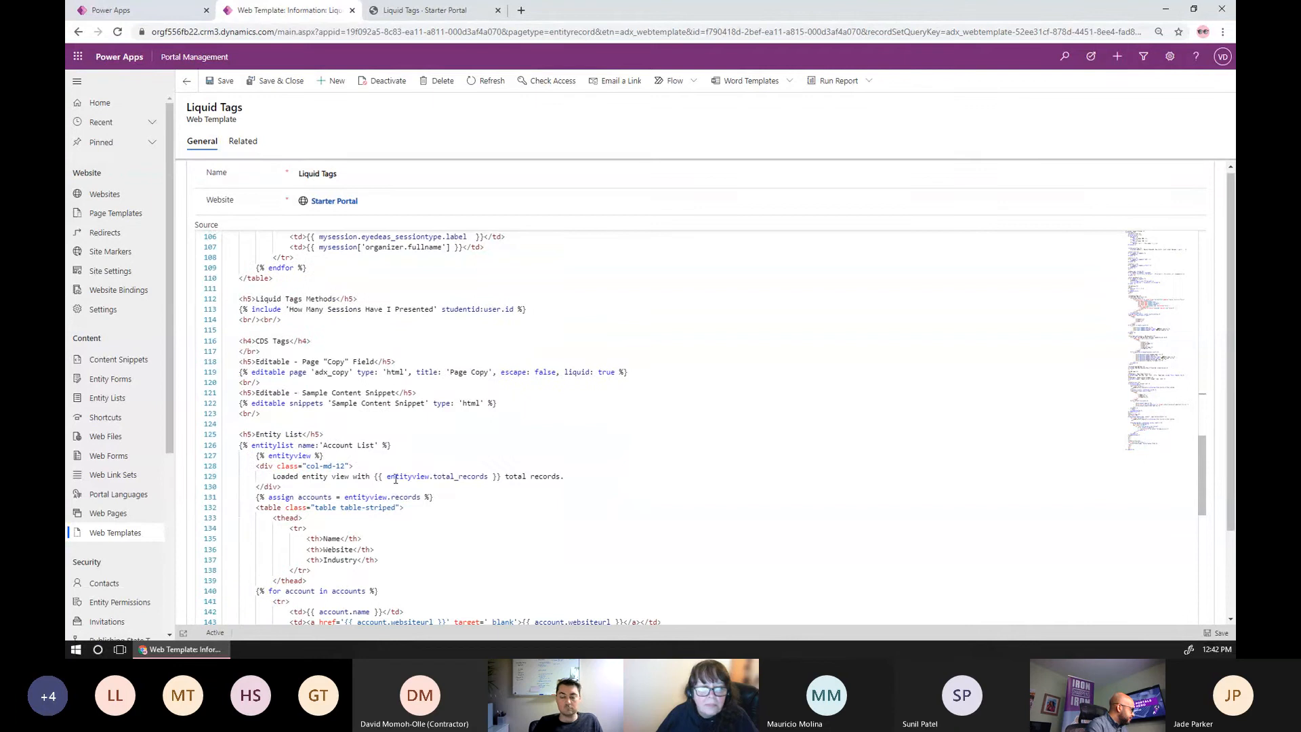
{"action": "scroll", "coordinate": [393, 468], "scroll_direction": "down", "scroll_amount": 2}
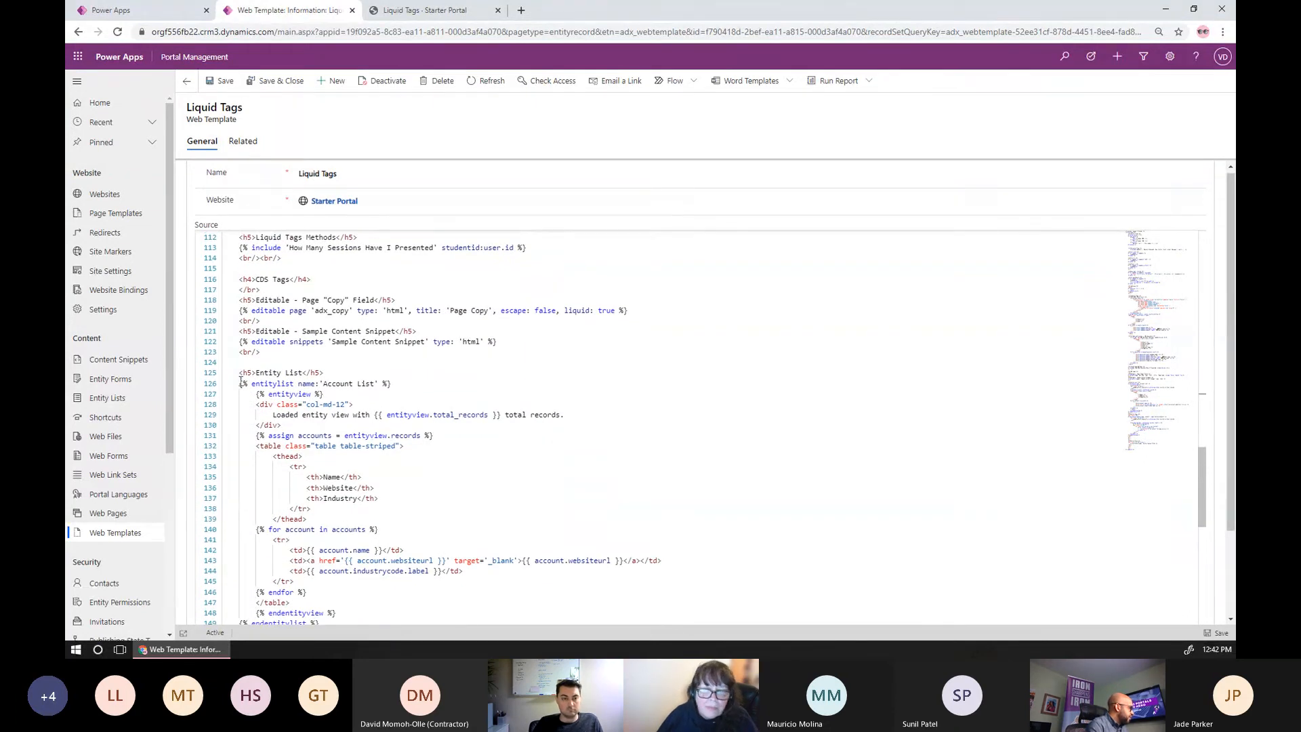
{"action": "double_click", "coordinate": [269, 383]}
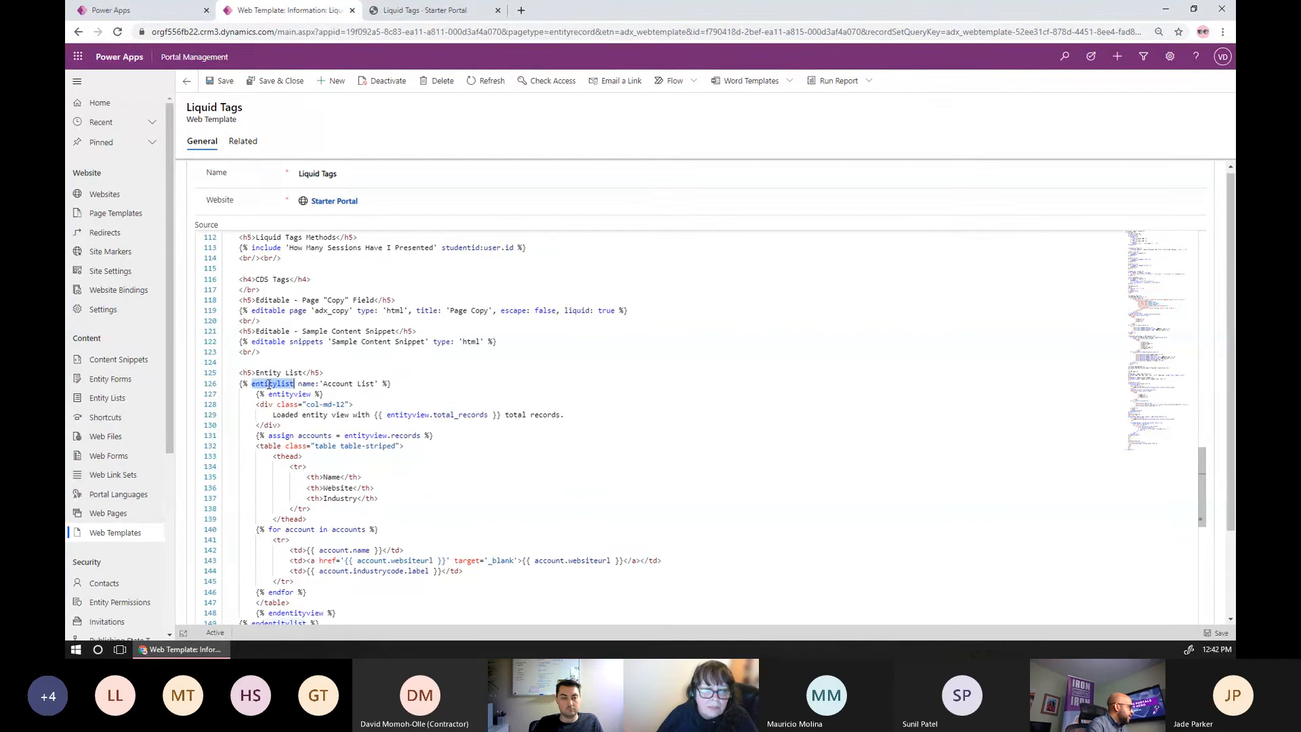
{"action": "left_click_drag", "start_coordinate": [378, 384], "coordinate": [304, 385]}
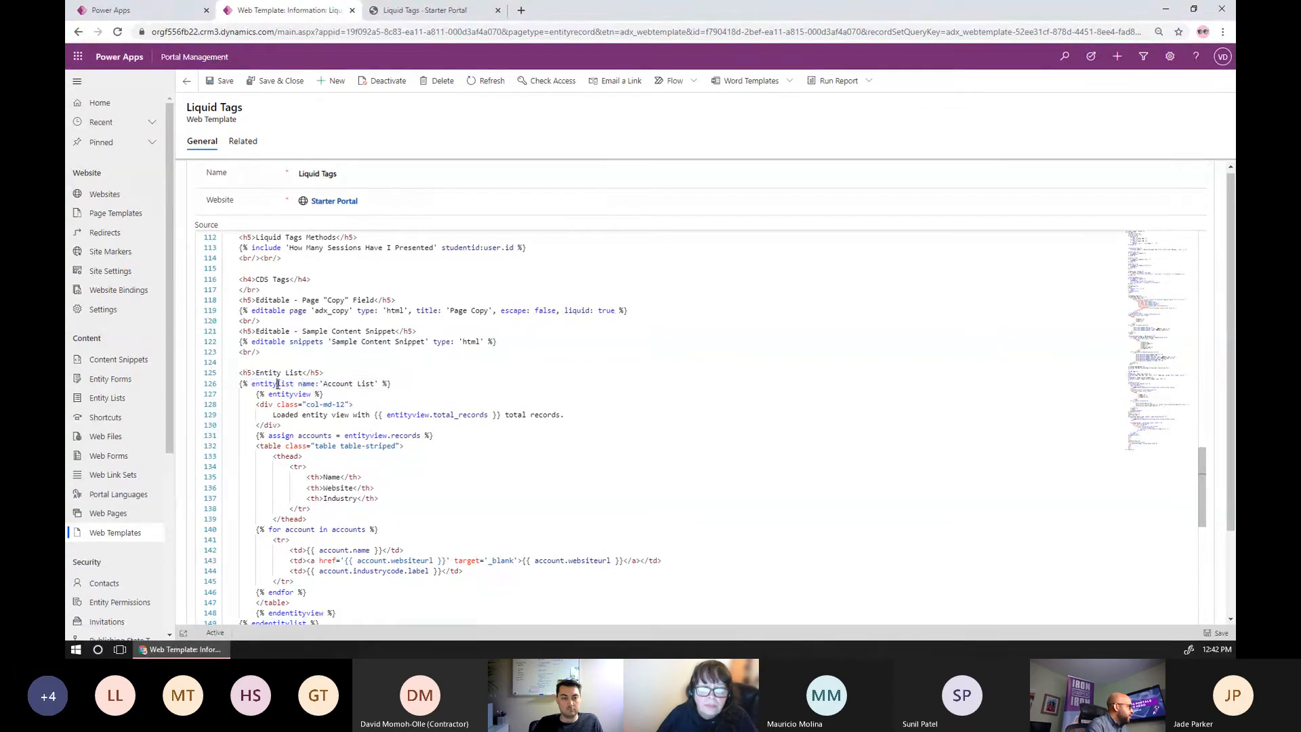
{"action": "double_click", "coordinate": [277, 384]}
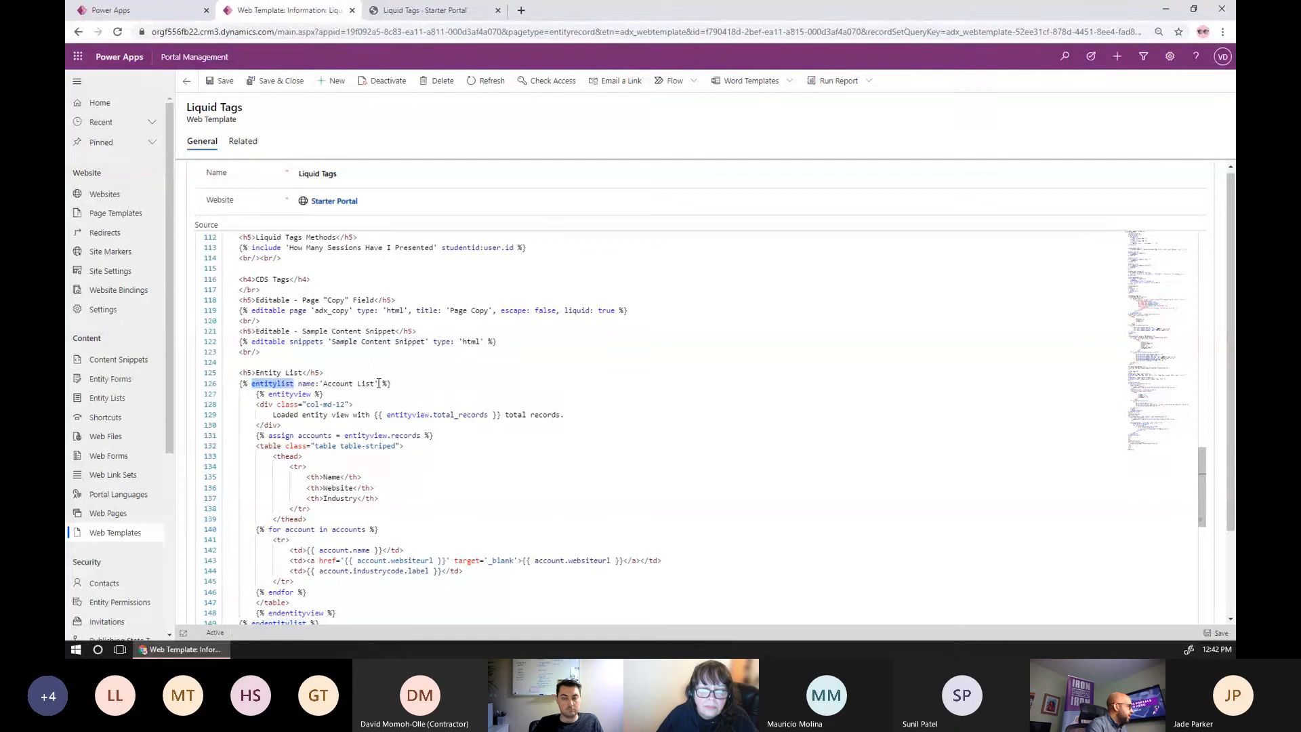
{"action": "left_click_drag", "start_coordinate": [378, 383], "coordinate": [311, 384]}
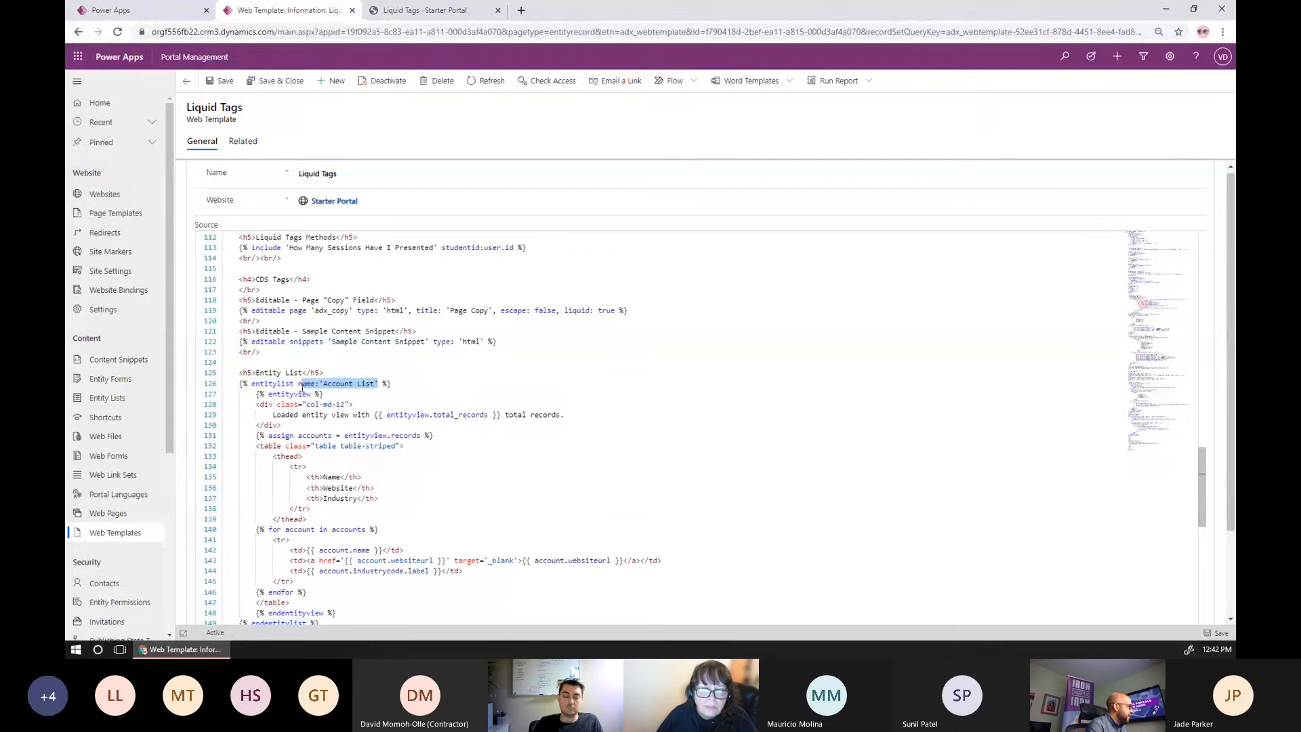
In the Entity List source block, highlight the nested entityview tag and the entityview.total_records expression
{"action": "left_click_drag", "start_coordinate": [324, 394], "coordinate": [256, 395]}
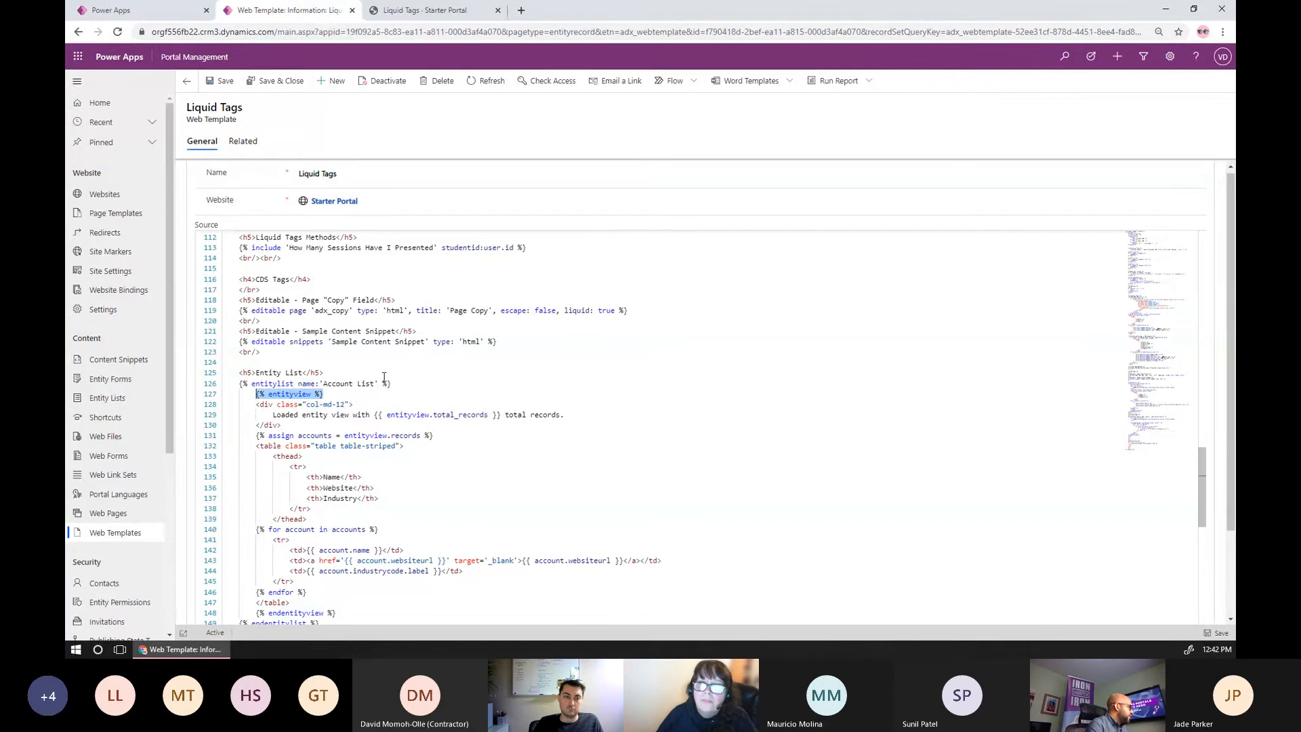
{"action": "left_click", "coordinate": [327, 397]}
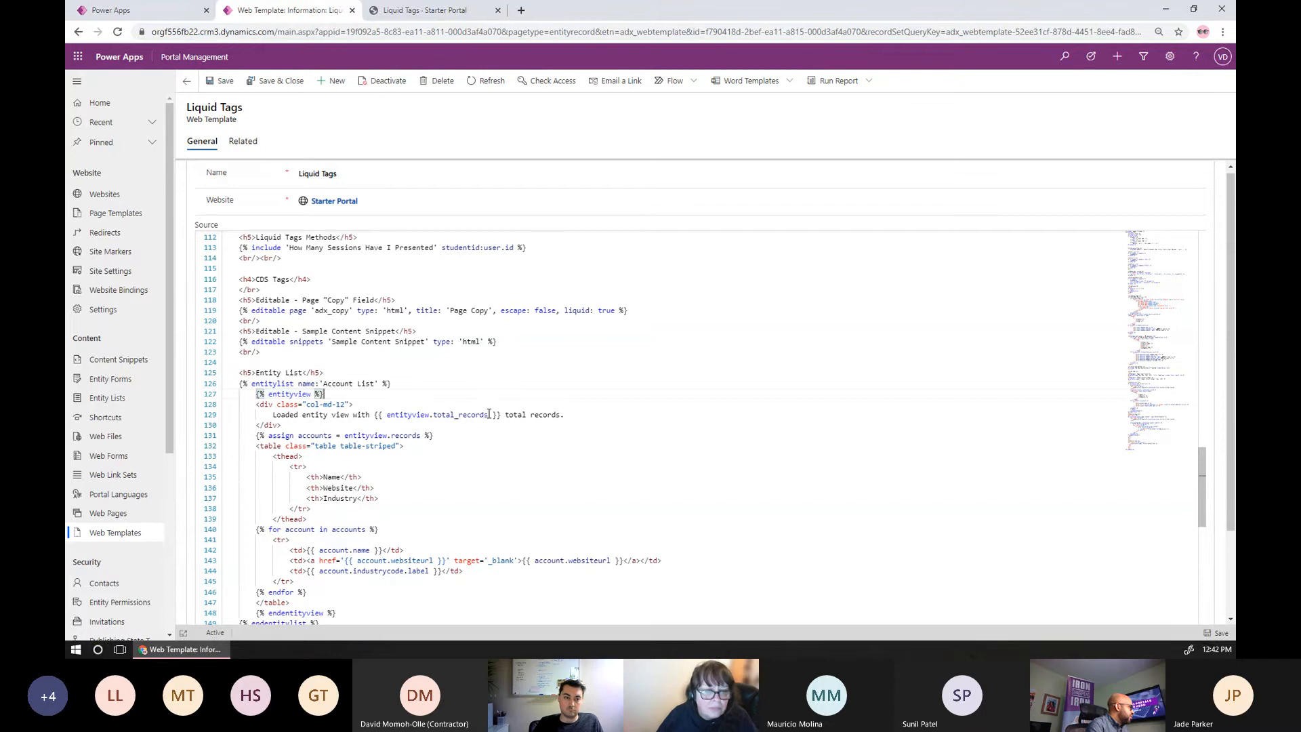
{"action": "left_click_drag", "start_coordinate": [487, 415], "coordinate": [386, 424]}
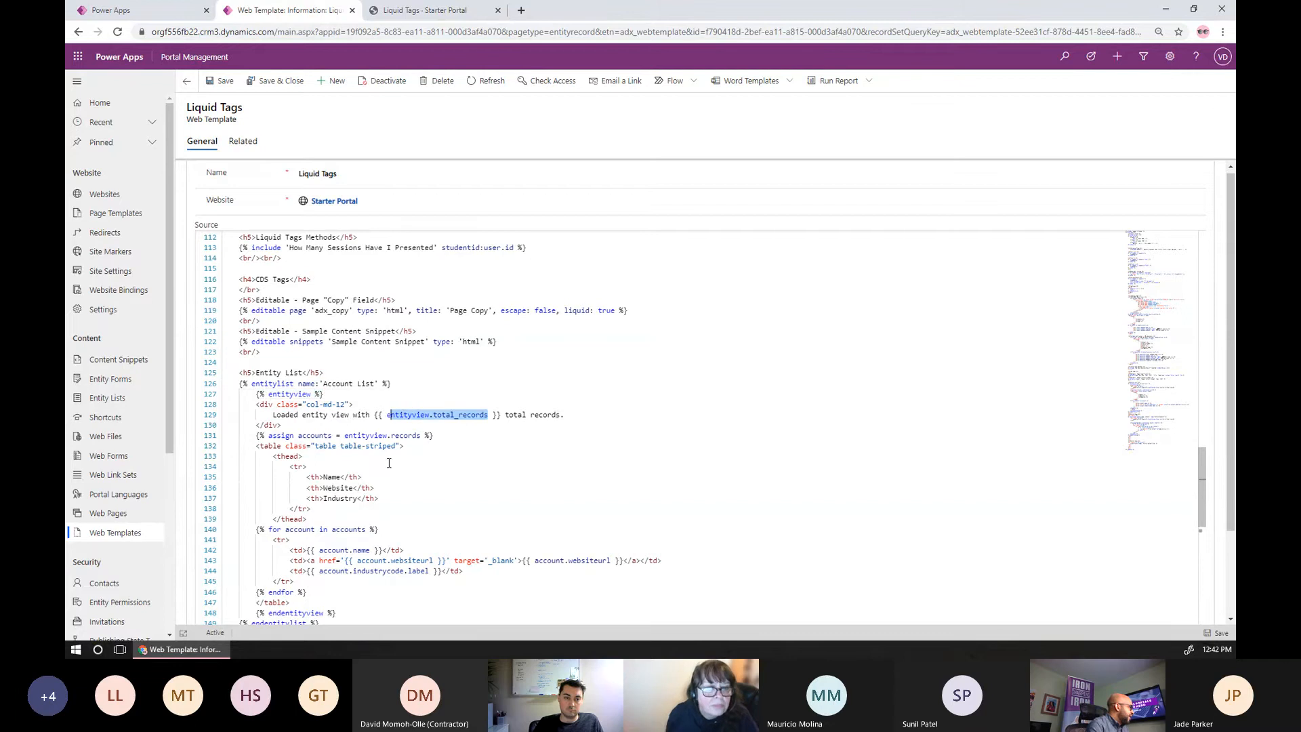
{"action": "left_click", "coordinate": [251, 444]}
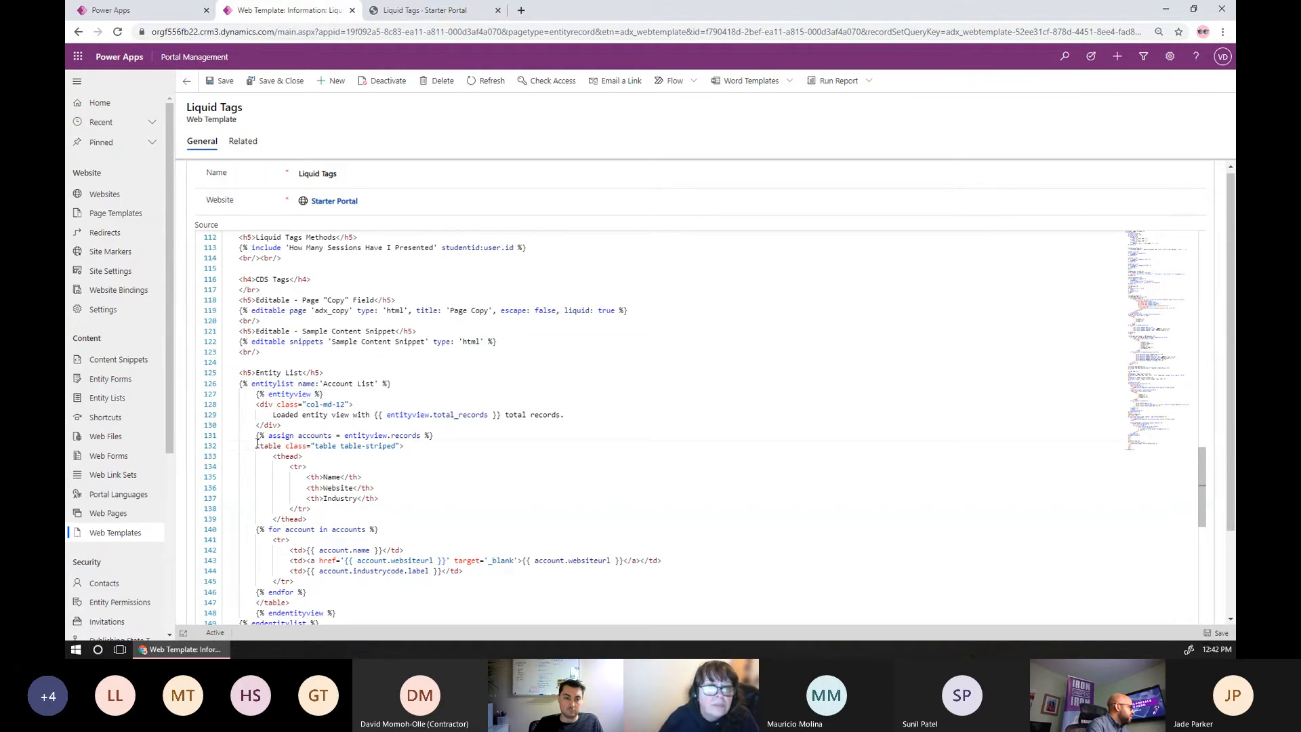
{"action": "scroll", "coordinate": [255, 444], "scroll_direction": "down", "scroll_amount": 1}
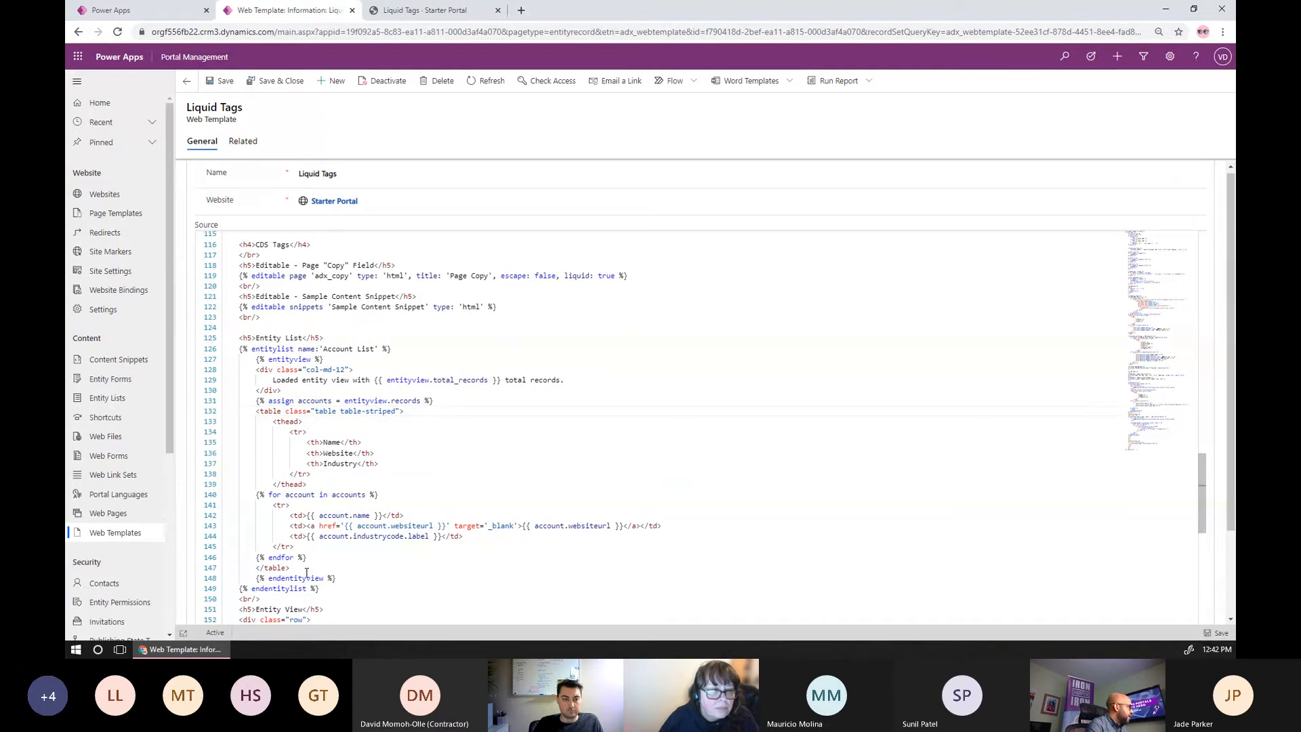
Switch to the Liquid Tags portal page and highlight the account table under Entity List
{"action": "left_click", "coordinate": [420, 11]}
{"action": "left_click", "coordinate": [284, 503]}
{"action": "scroll", "coordinate": [267, 493], "scroll_direction": "down", "scroll_amount": 3}
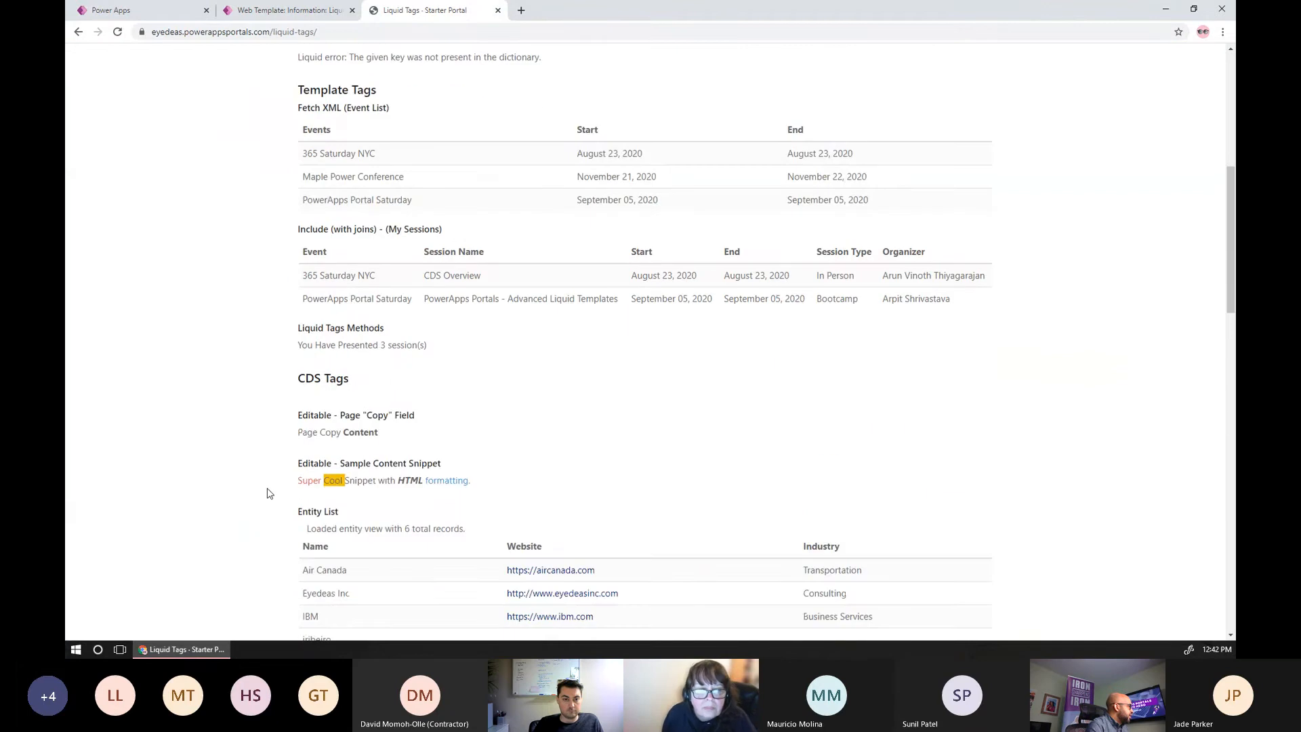
{"action": "scroll", "coordinate": [267, 493], "scroll_direction": "down", "scroll_amount": 3}
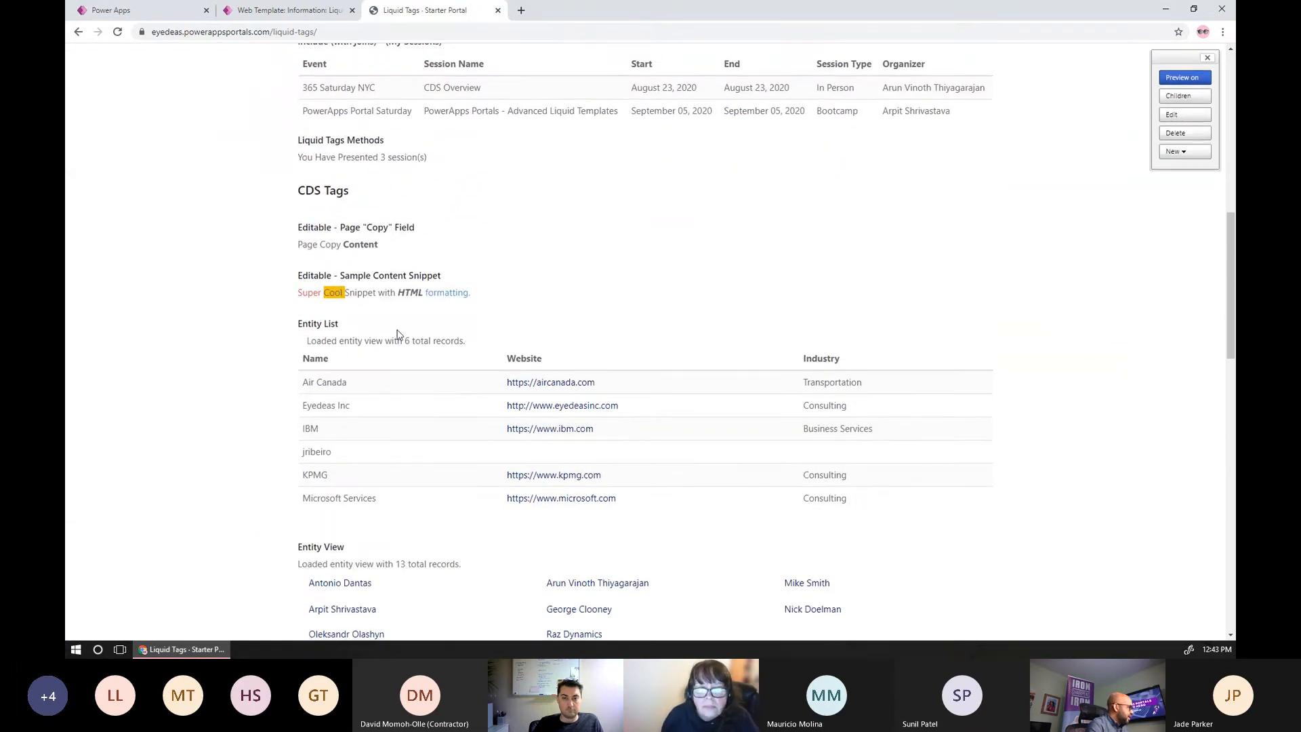
{"action": "scroll", "coordinate": [379, 390], "scroll_direction": "down", "scroll_amount": 2}
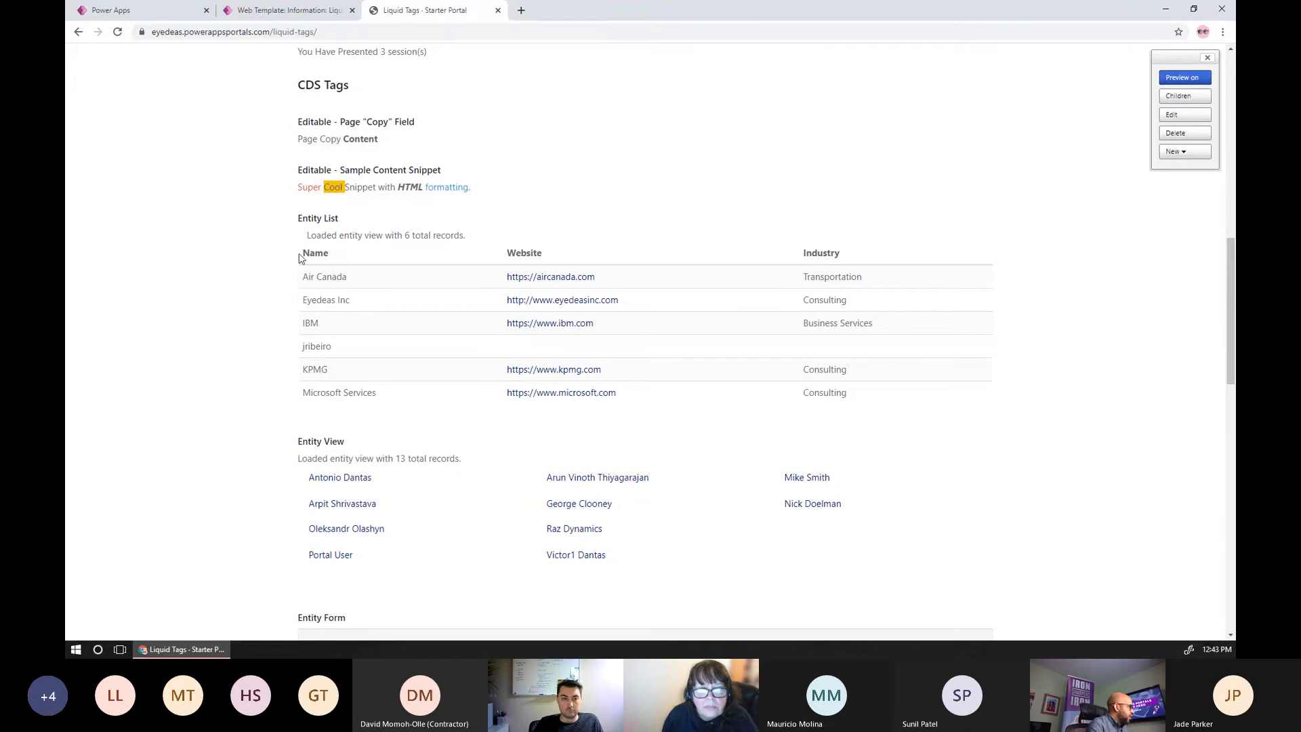
{"action": "left_click_drag", "start_coordinate": [298, 258], "coordinate": [902, 399]}
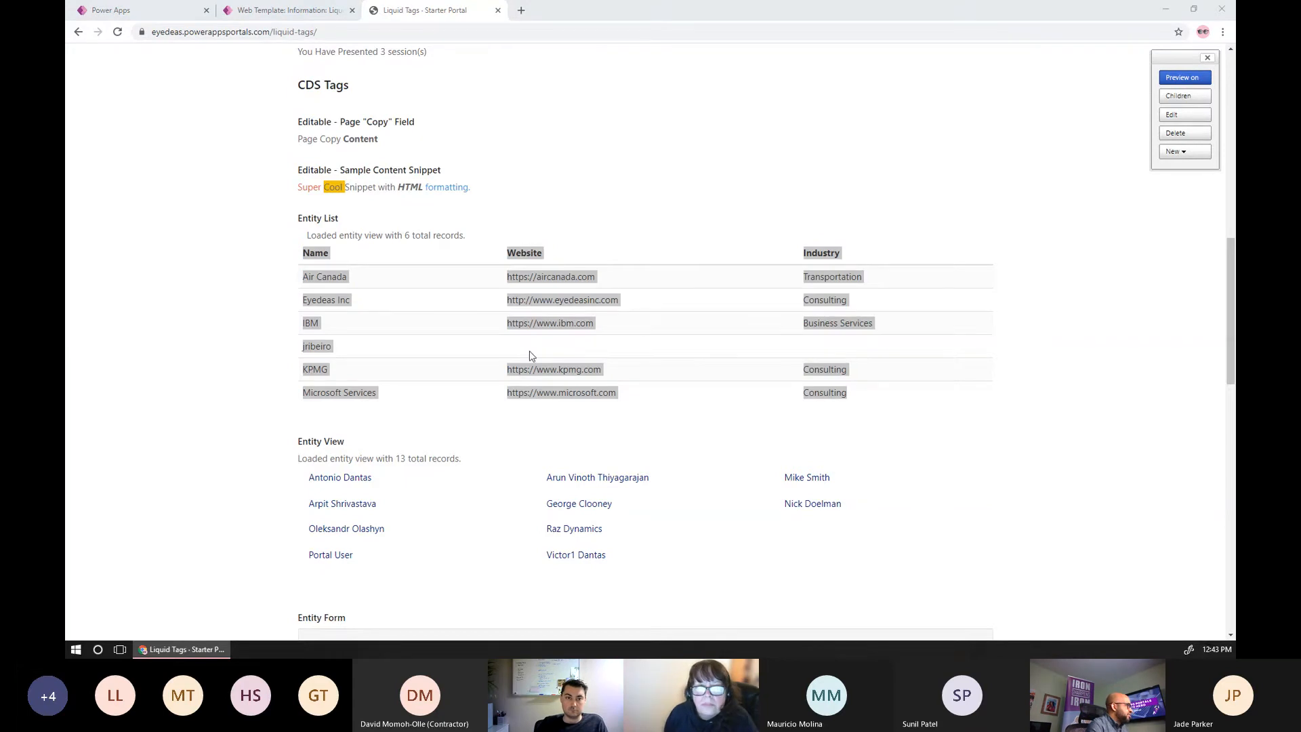
{"action": "left_click", "coordinate": [437, 256]}
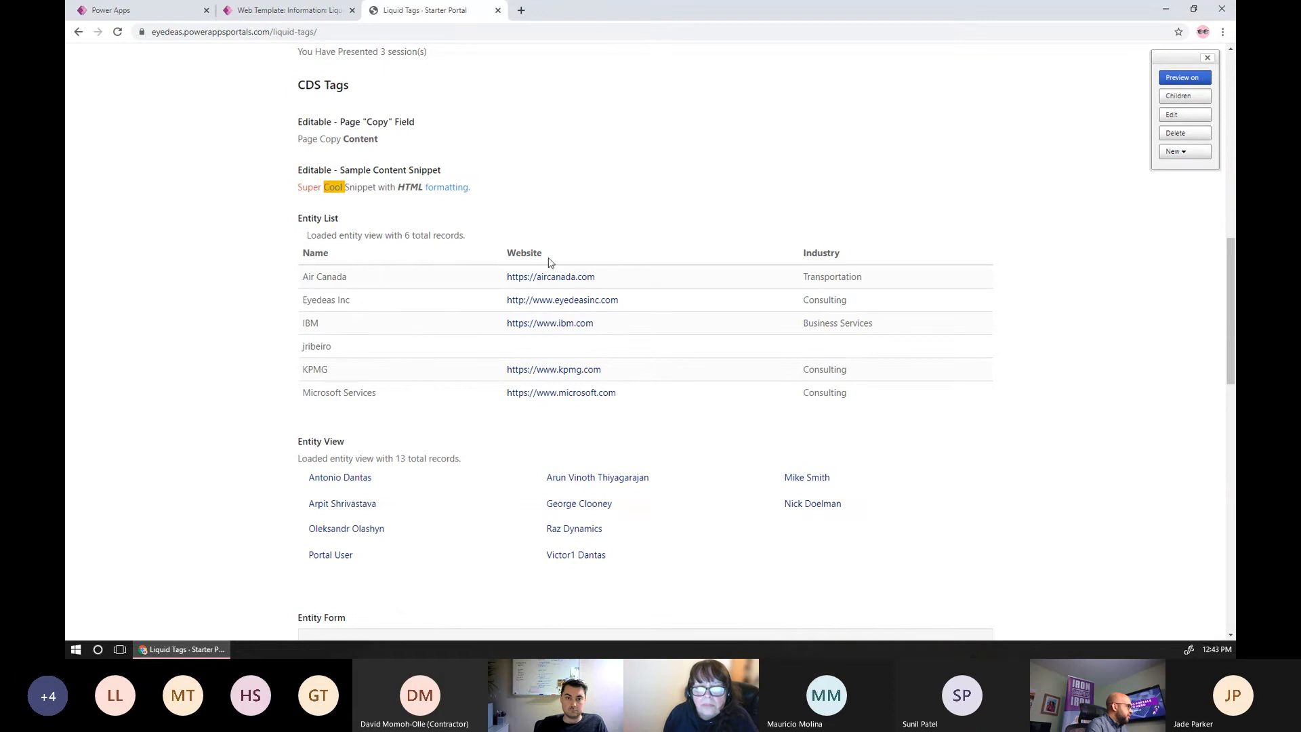
Return to the web template source and highlight the 'Account List' entitylist tag, its nested entityview tag and the entityview.total_records reference
{"action": "left_click", "coordinate": [316, 18]}
{"action": "scroll", "coordinate": [369, 394], "scroll_direction": "down", "scroll_amount": 1}
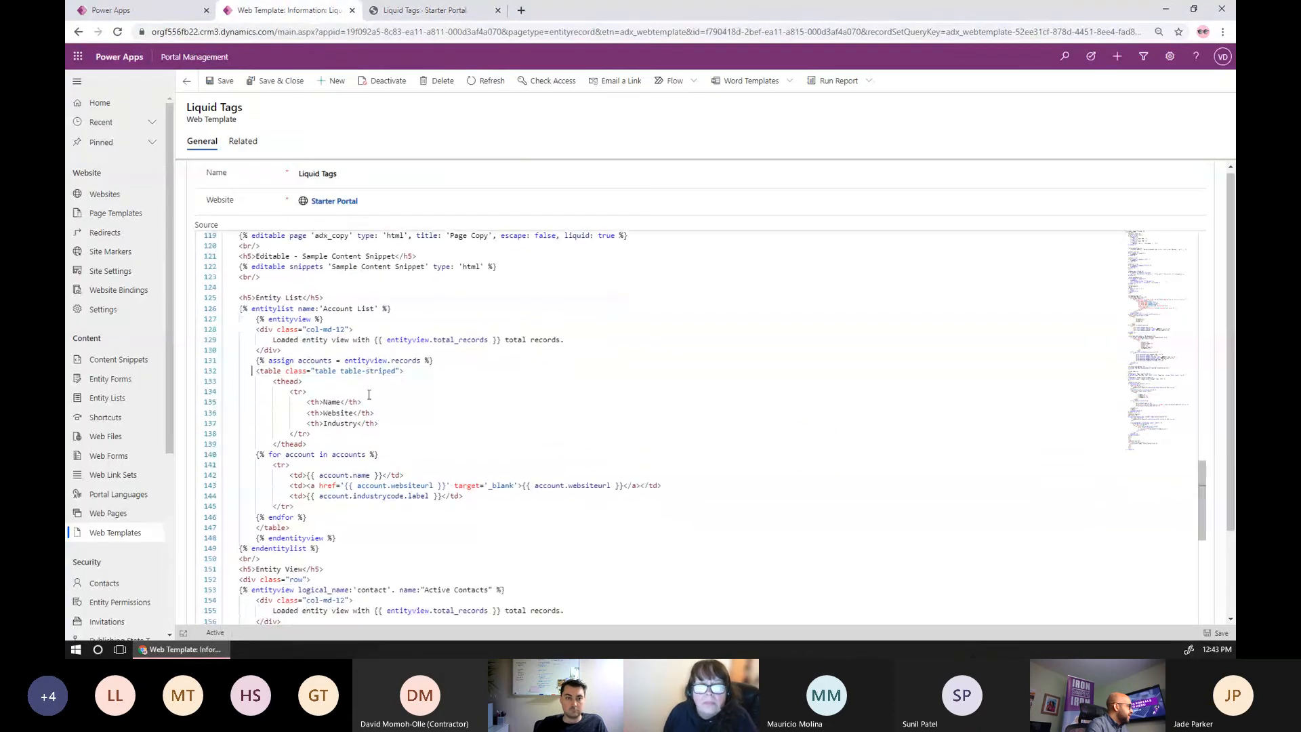
{"action": "scroll", "coordinate": [369, 395], "scroll_direction": "down", "scroll_amount": 1}
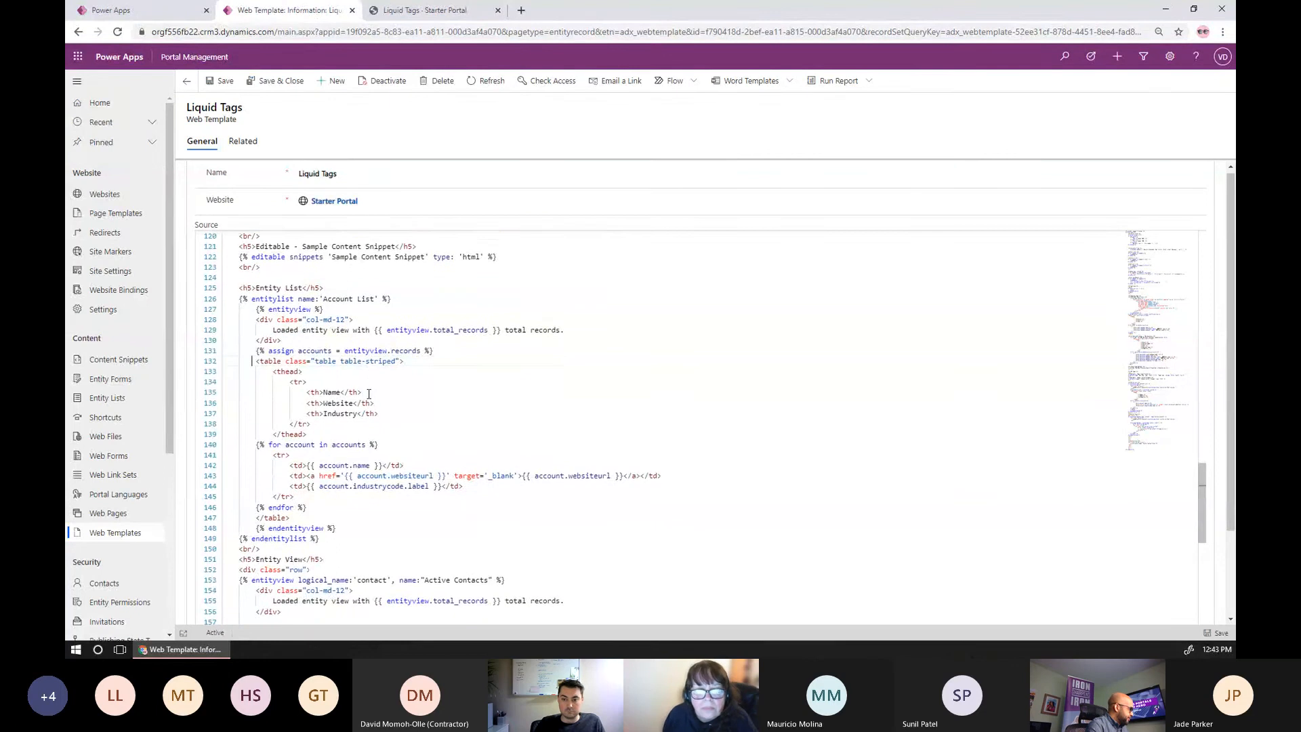
{"action": "scroll", "coordinate": [370, 394], "scroll_direction": "up", "scroll_amount": 1}
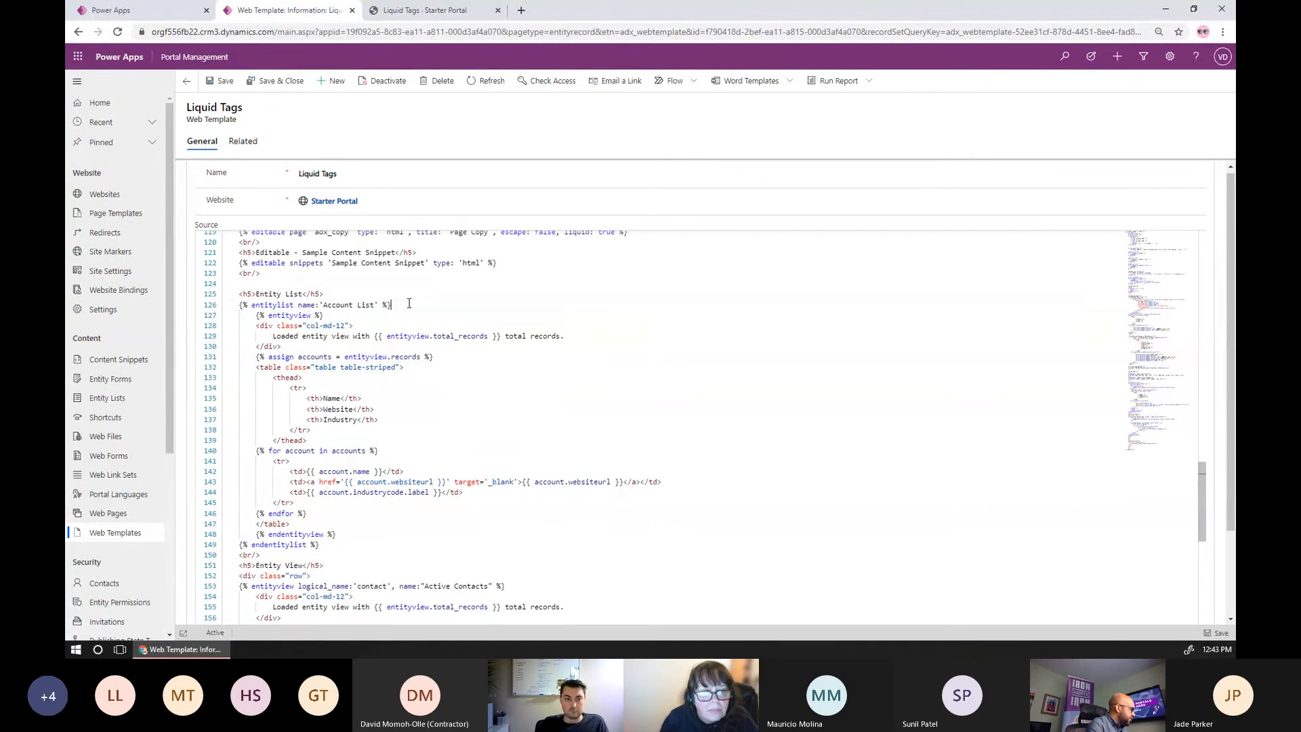
{"action": "left_click_drag", "start_coordinate": [409, 303], "coordinate": [252, 310]}
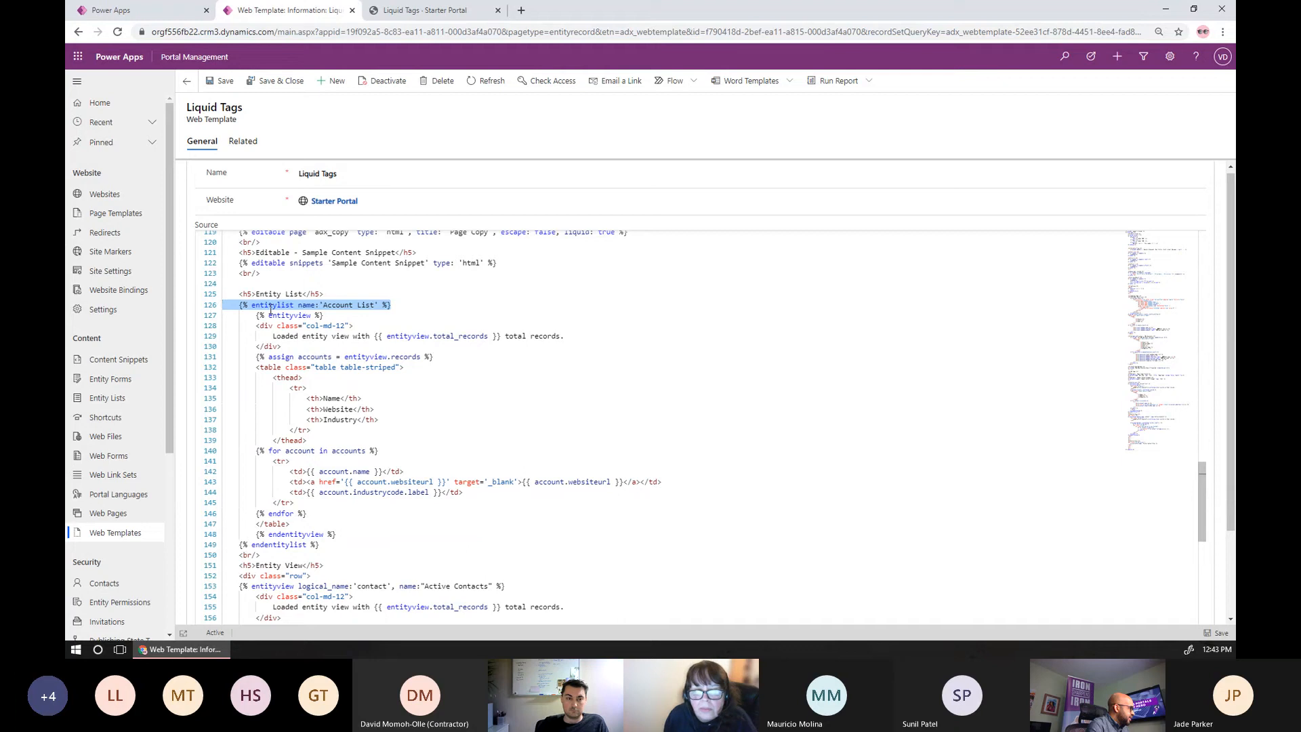
{"action": "left_click_drag", "start_coordinate": [334, 316], "coordinate": [215, 319]}
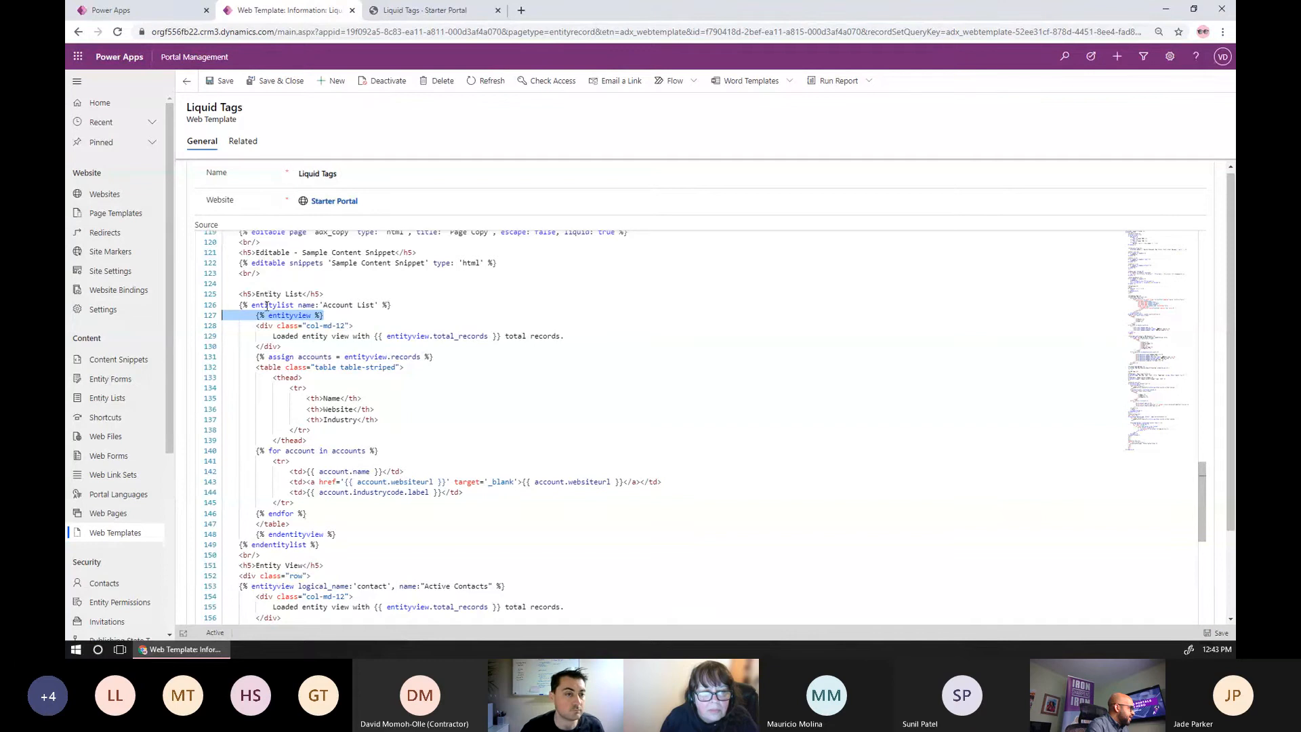
{"action": "left_click", "coordinate": [487, 337]}
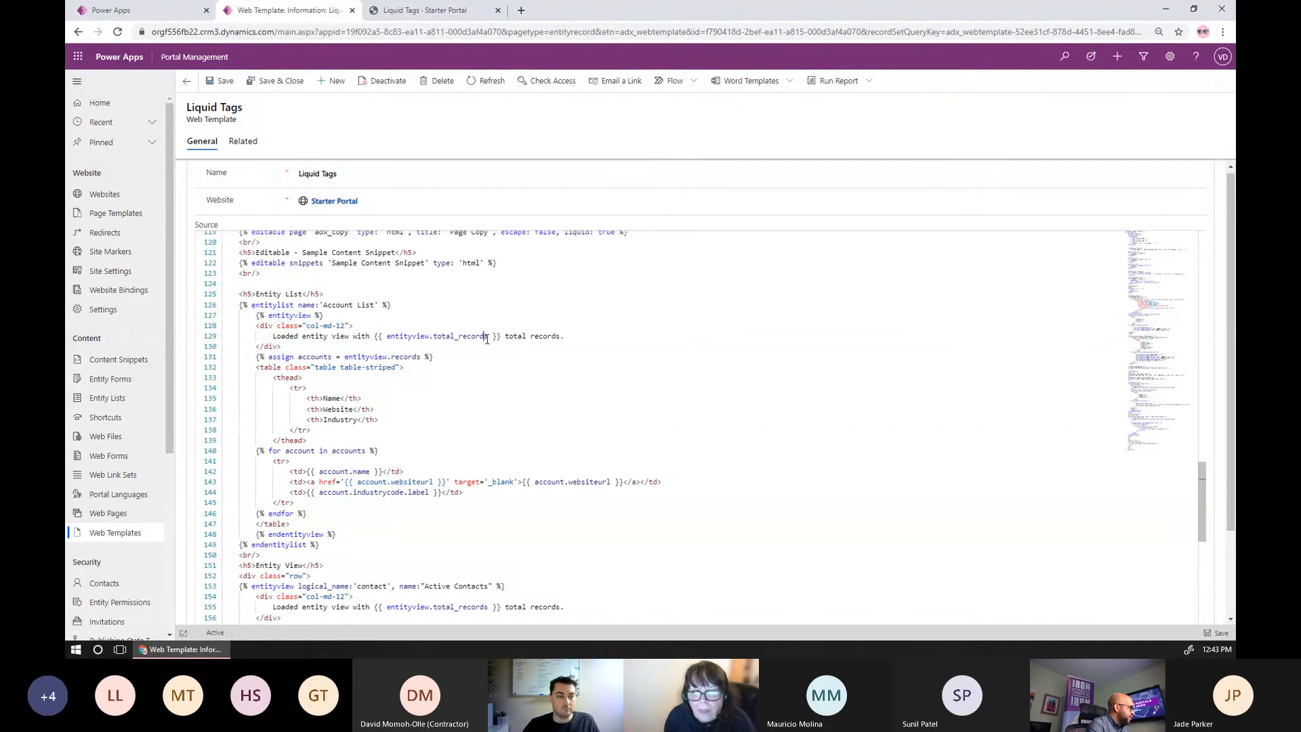
{"action": "left_click_drag", "start_coordinate": [487, 338], "coordinate": [386, 338]}
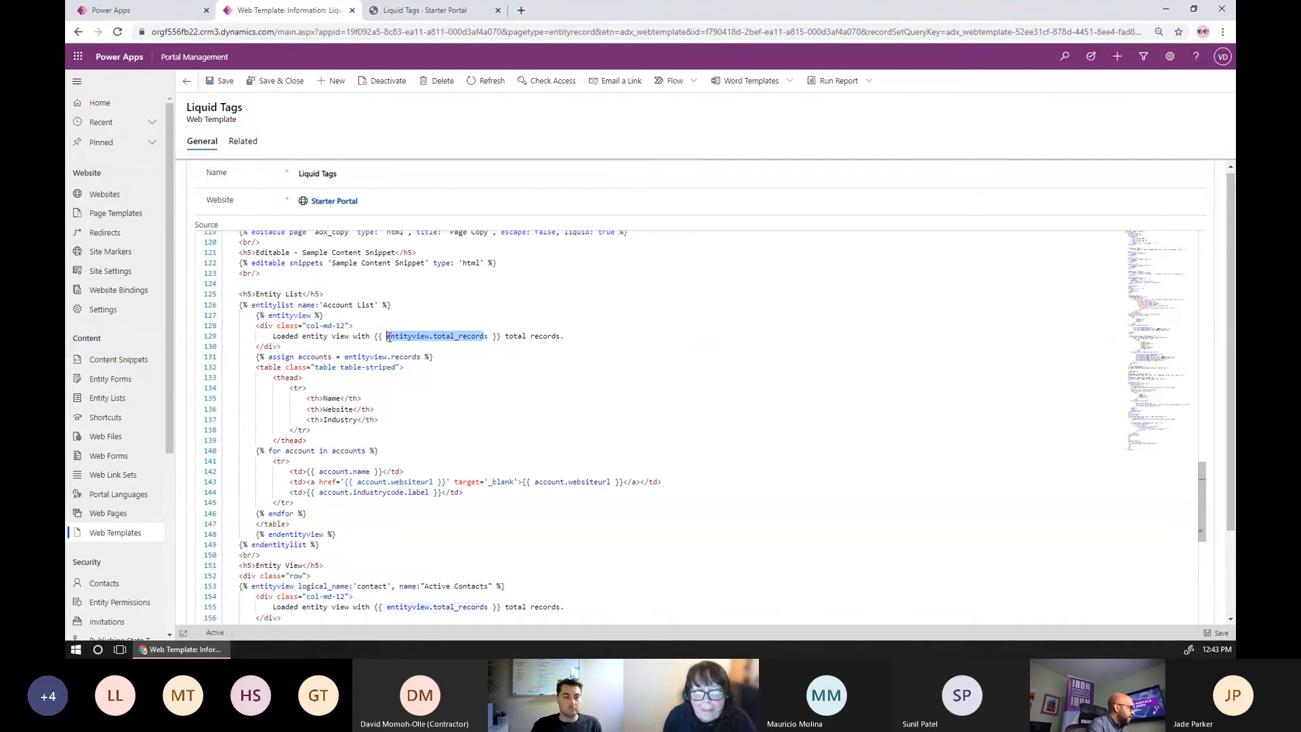
{"action": "left_click", "coordinate": [501, 337]}
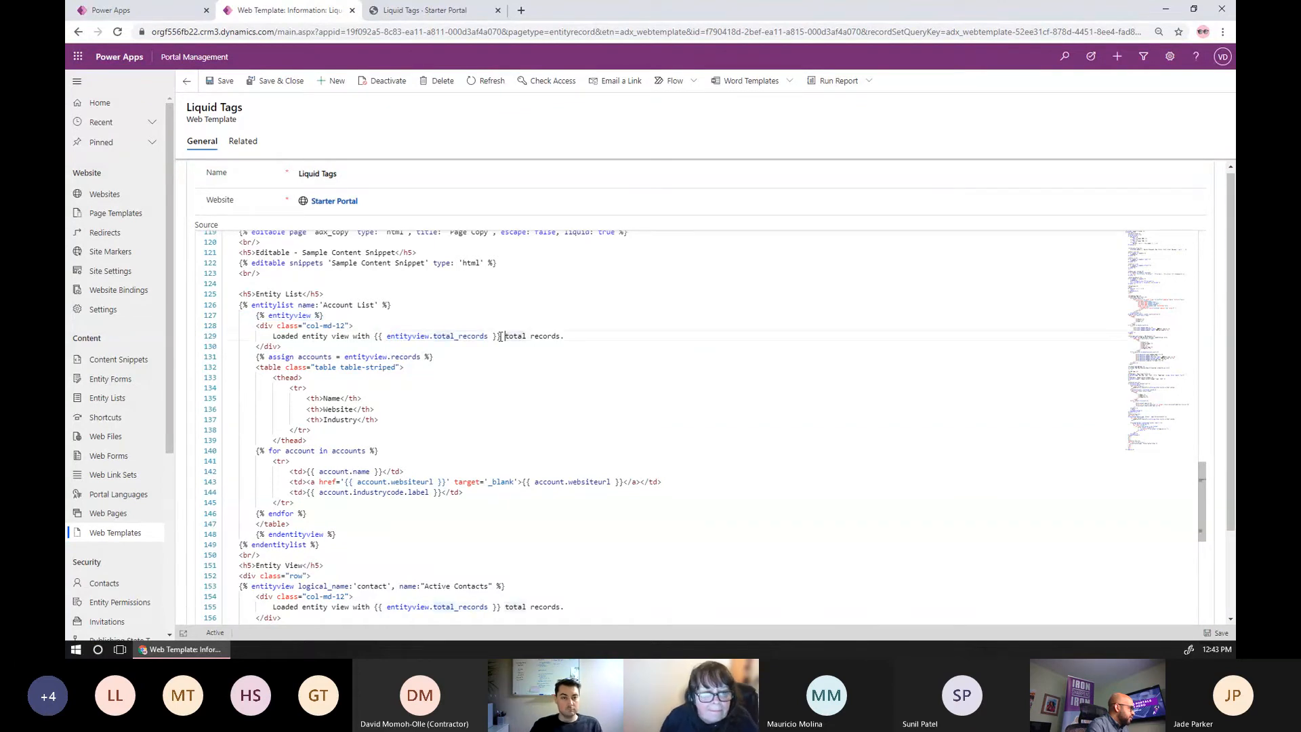
{"action": "double_click", "coordinate": [404, 337]}
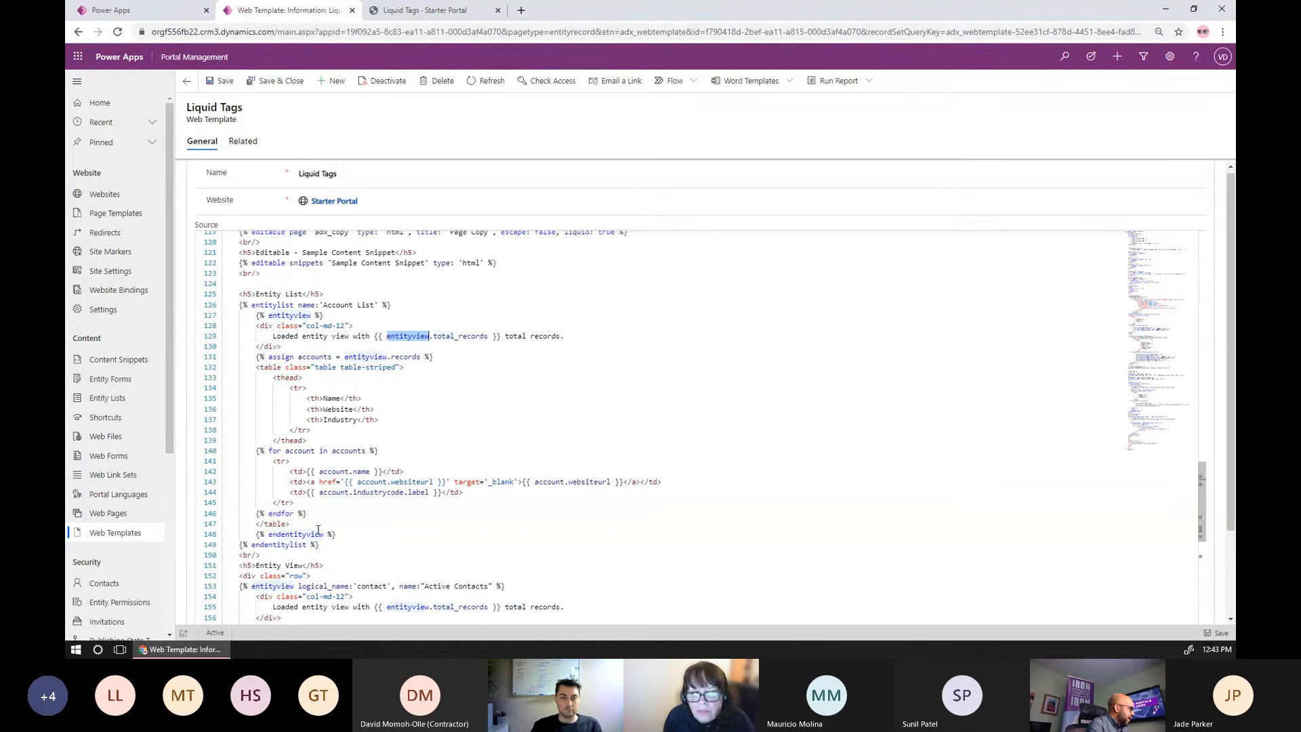
Examine the Entity View source block, highlighting its logical_name 'contact', the "Active Contacts" view name, total_records and the batch: 2 assignment
{"action": "scroll", "coordinate": [314, 530], "scroll_direction": "down", "scroll_amount": 2}
{"action": "scroll", "coordinate": [314, 530], "scroll_direction": "down", "scroll_amount": 3}
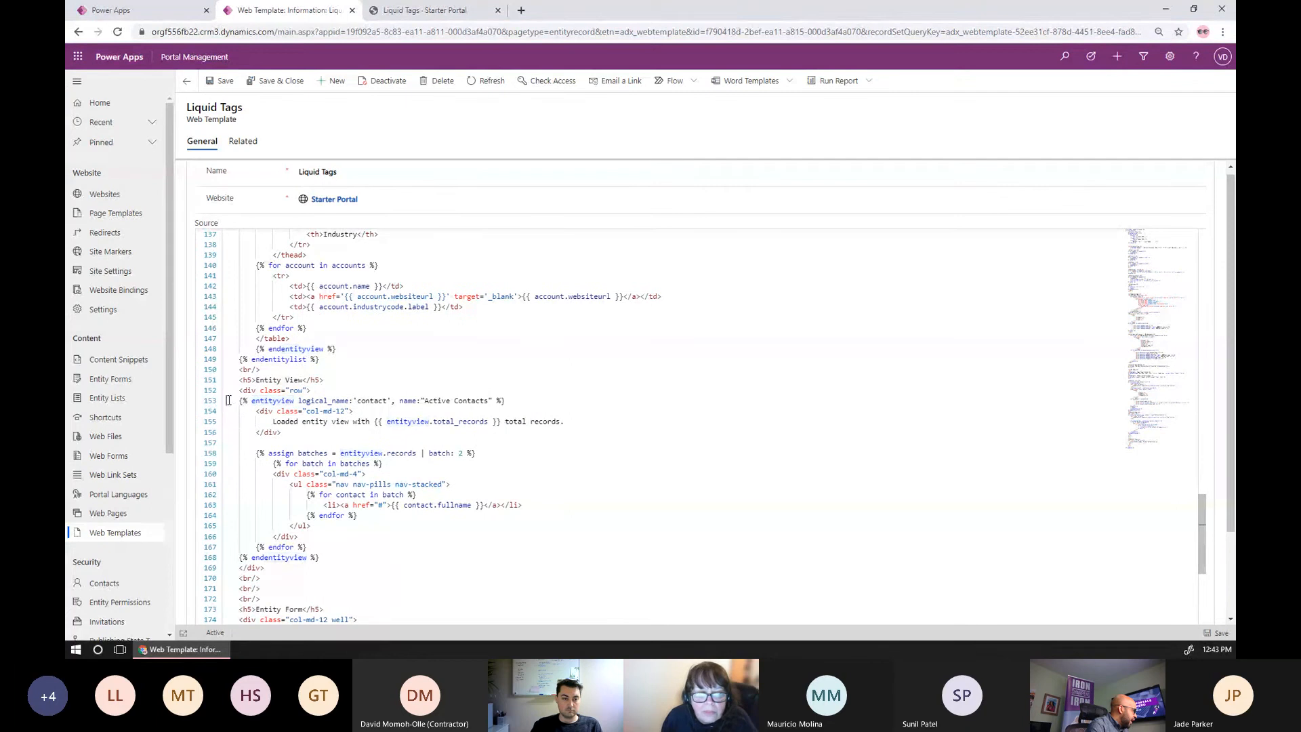
{"action": "left_click_drag", "start_coordinate": [235, 401], "coordinate": [397, 556]}
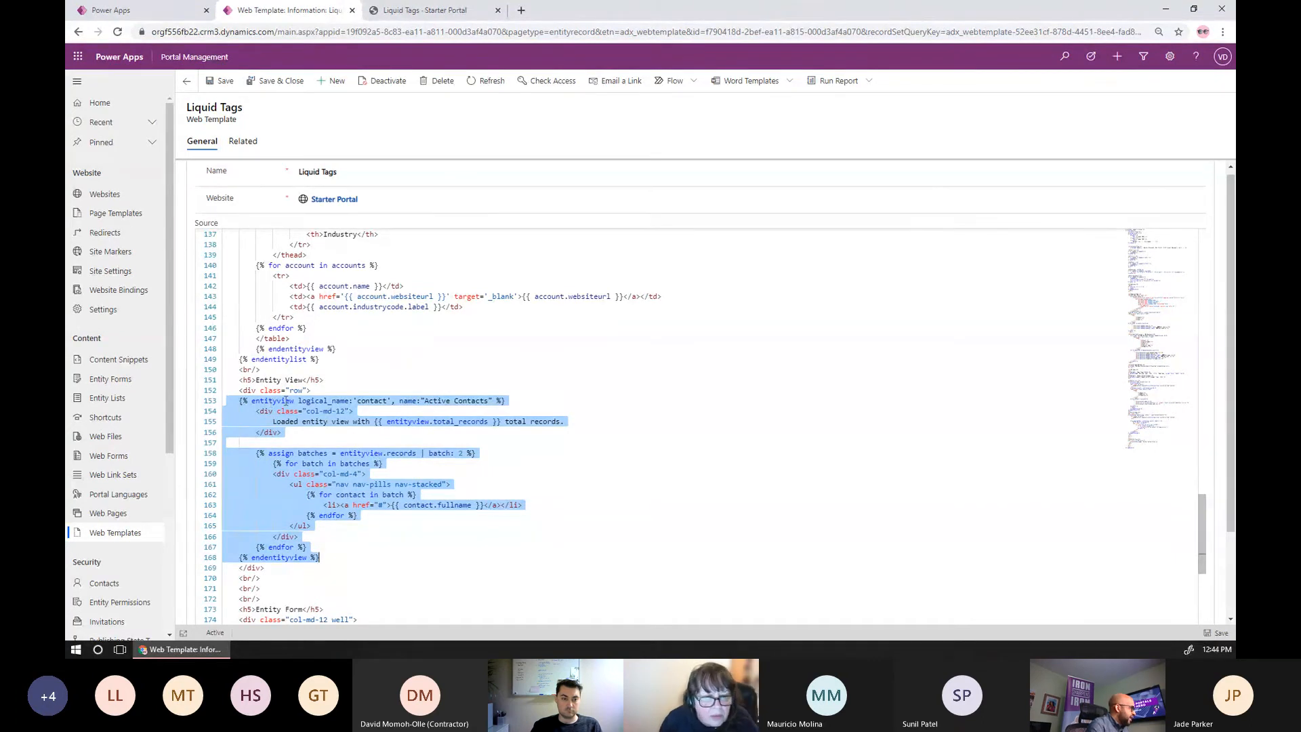
{"action": "double_click", "coordinate": [335, 400]}
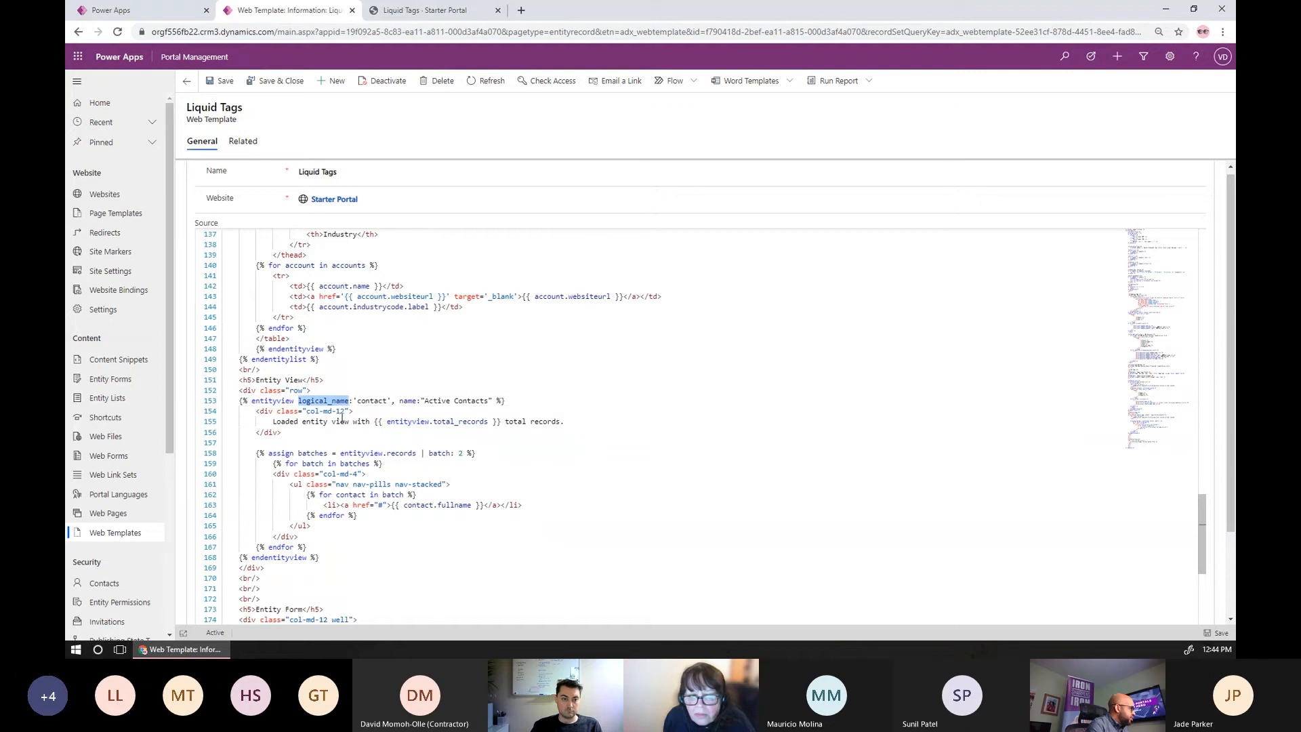
{"action": "double_click", "coordinate": [372, 401]}
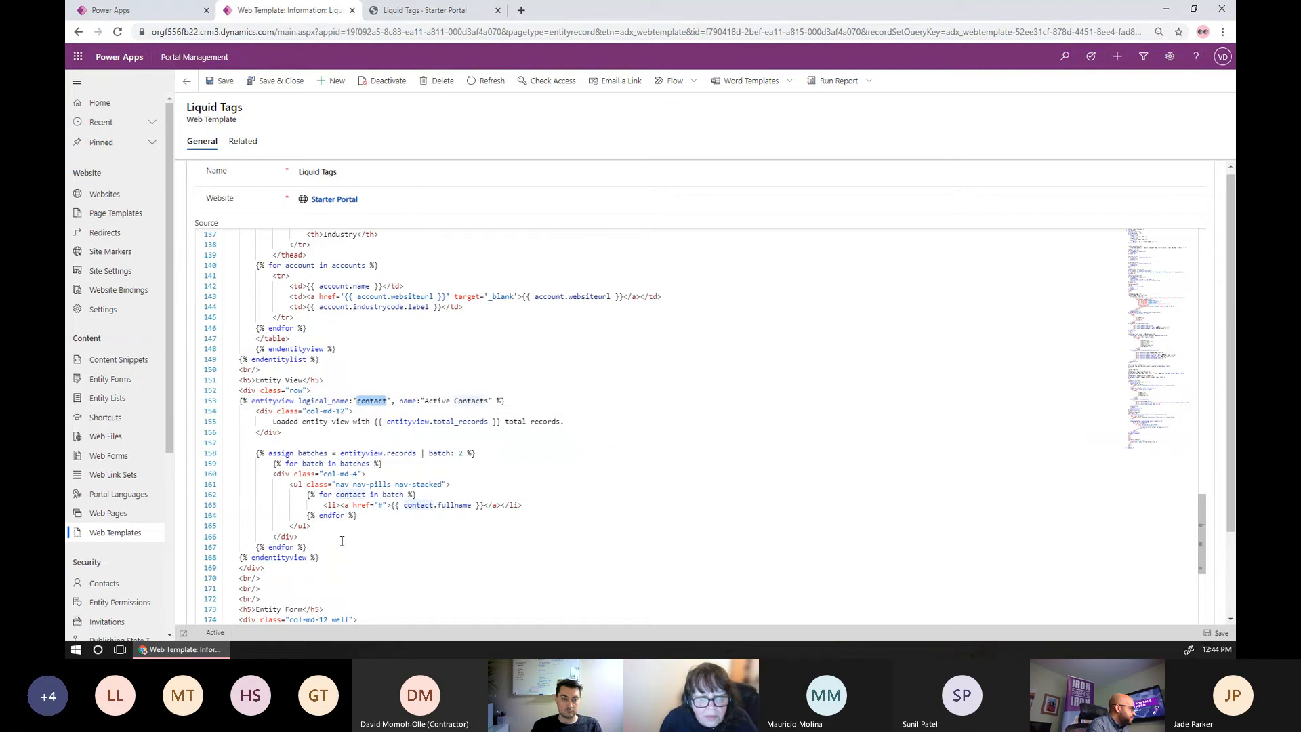
{"action": "left_click_drag", "start_coordinate": [489, 399], "coordinate": [424, 400]}
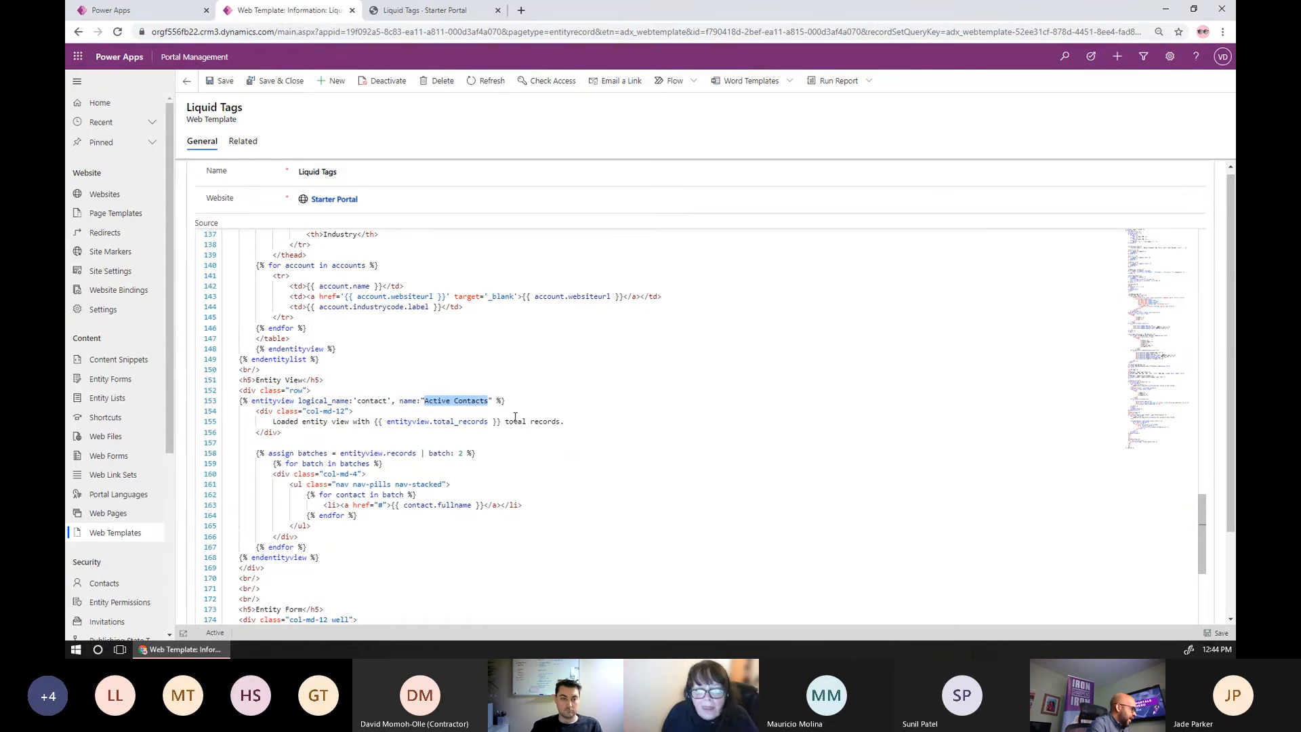
{"action": "double_click", "coordinate": [460, 423]}
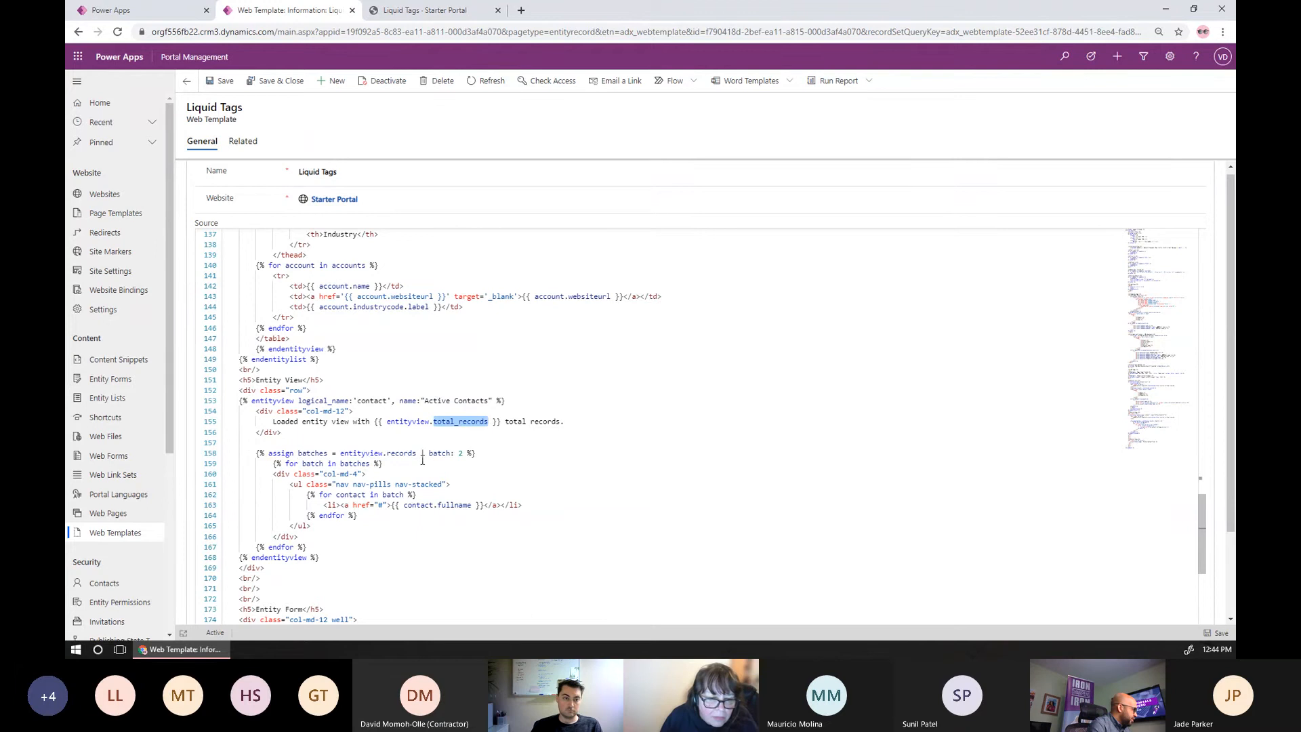
{"action": "left_click_drag", "start_coordinate": [476, 453], "coordinate": [252, 455]}
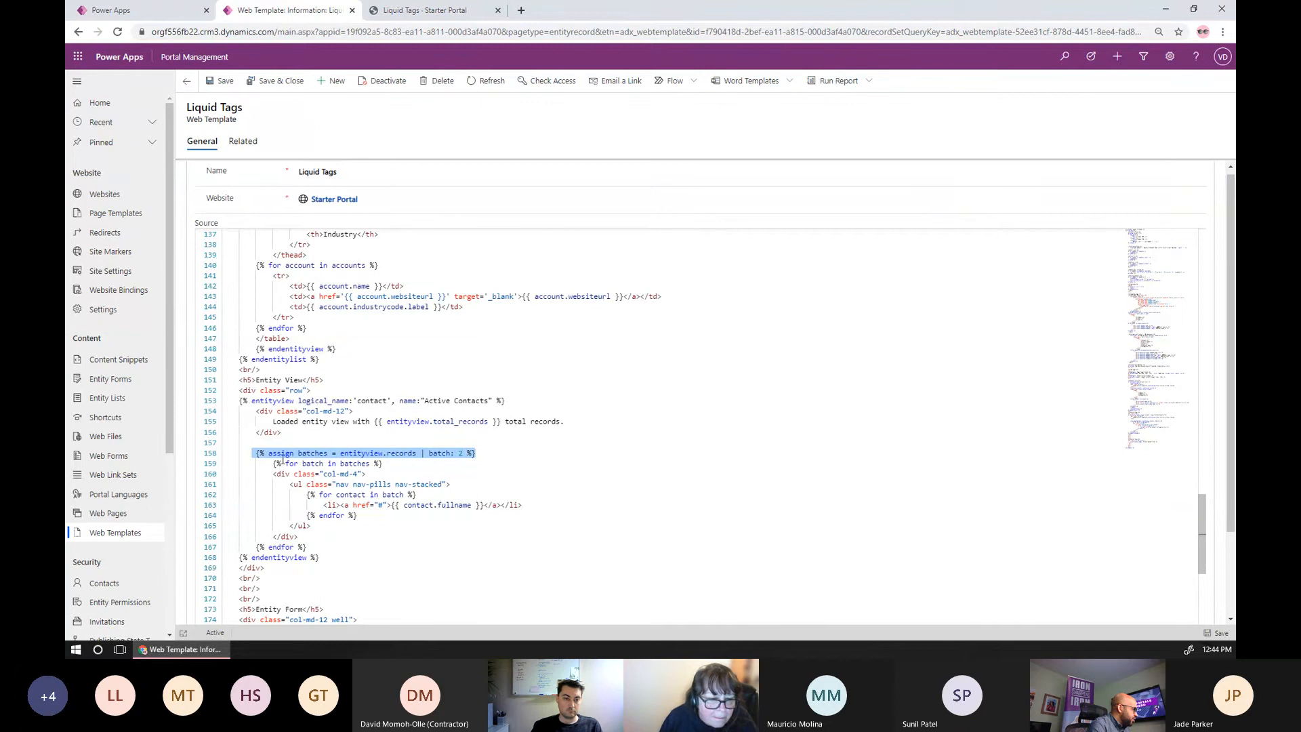
Highlight the entityview tag that opens the Entity View block and the matching entityview object in the total records line
{"action": "left_click", "coordinate": [591, 422]}
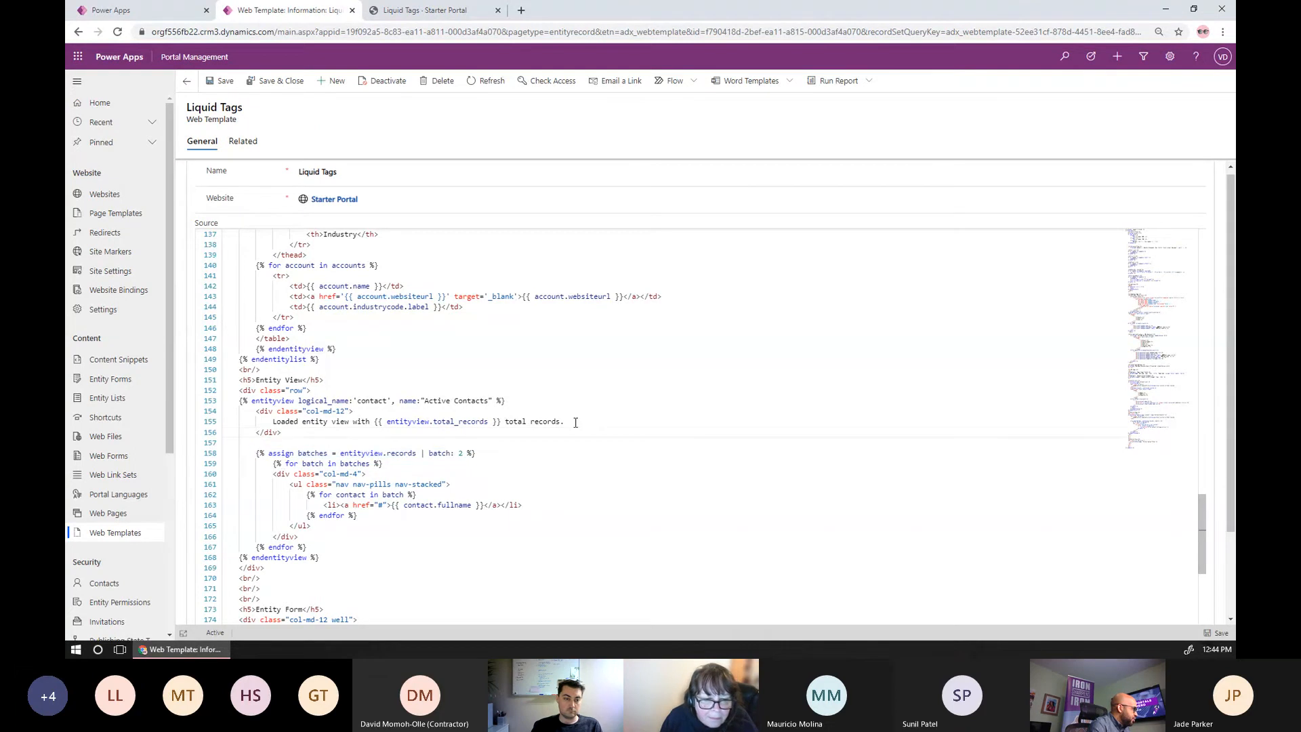
{"action": "left_click_drag", "start_coordinate": [562, 422], "coordinate": [426, 421]}
{"action": "double_click", "coordinate": [286, 402]}
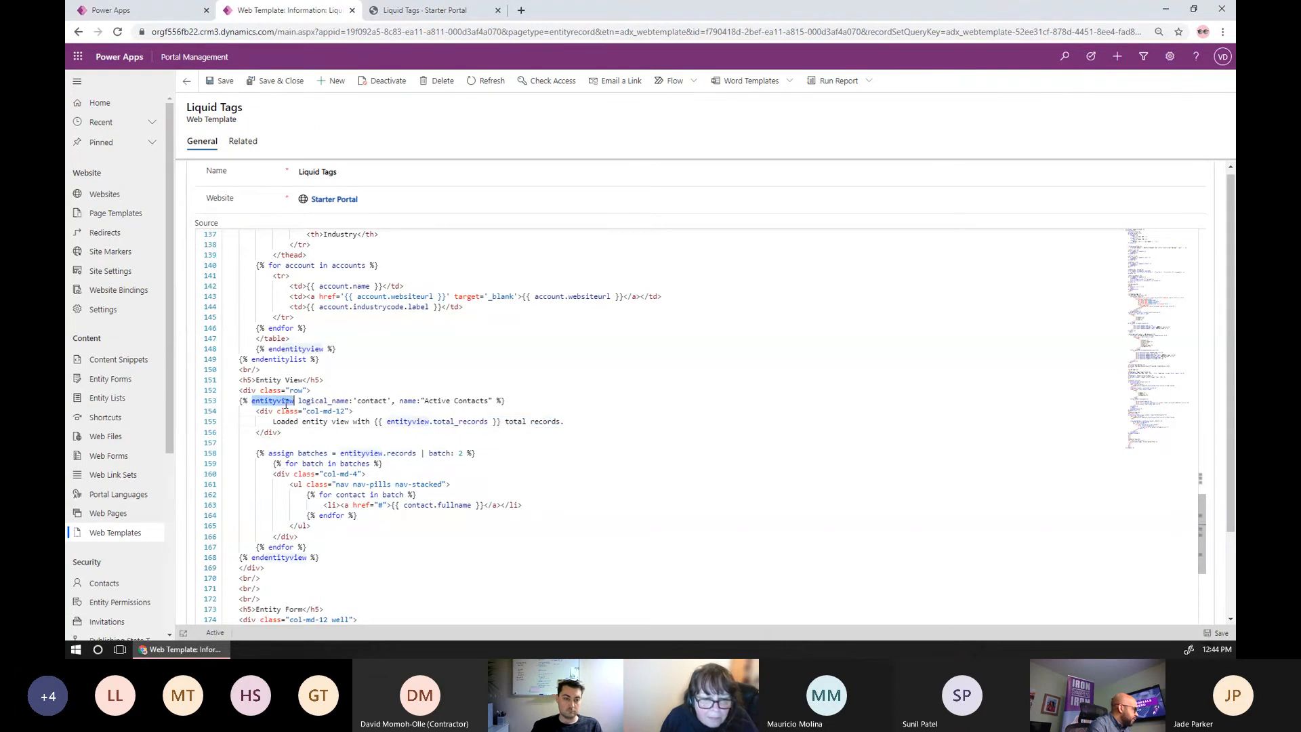
{"action": "double_click", "coordinate": [400, 421]}
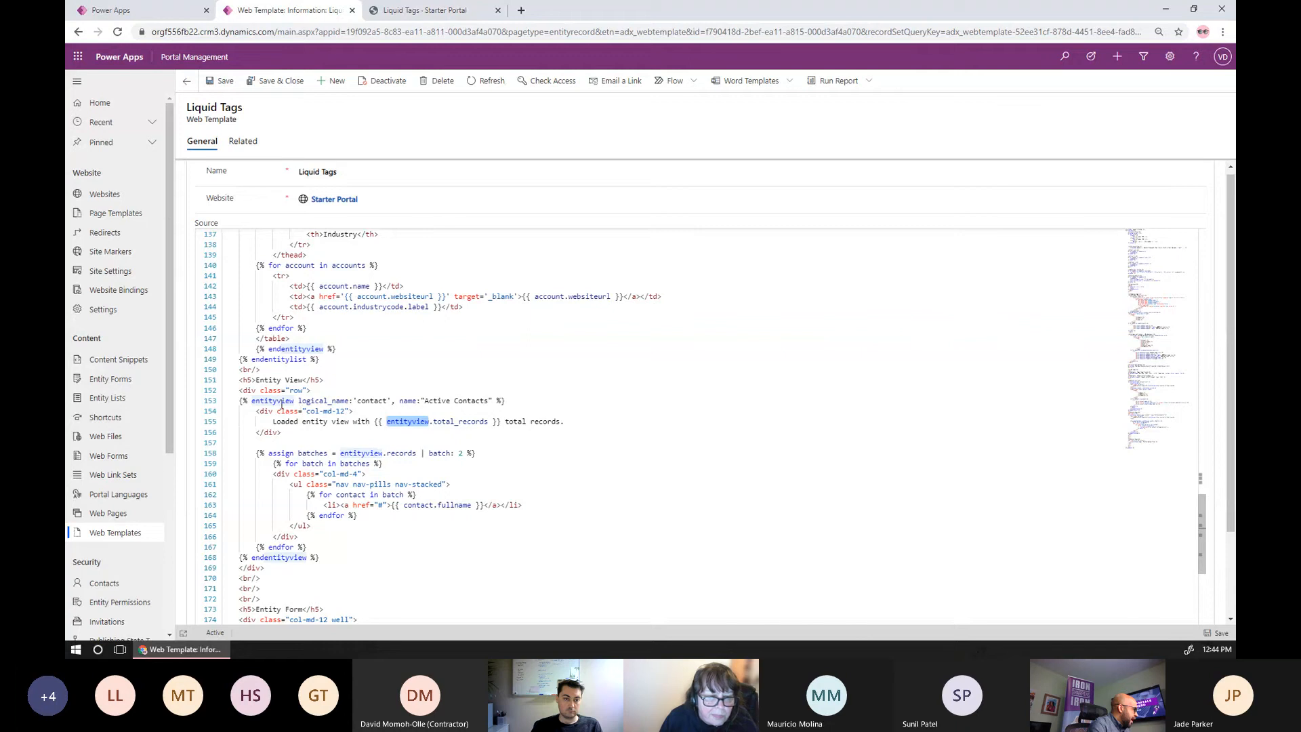
{"action": "double_click", "coordinate": [280, 402]}
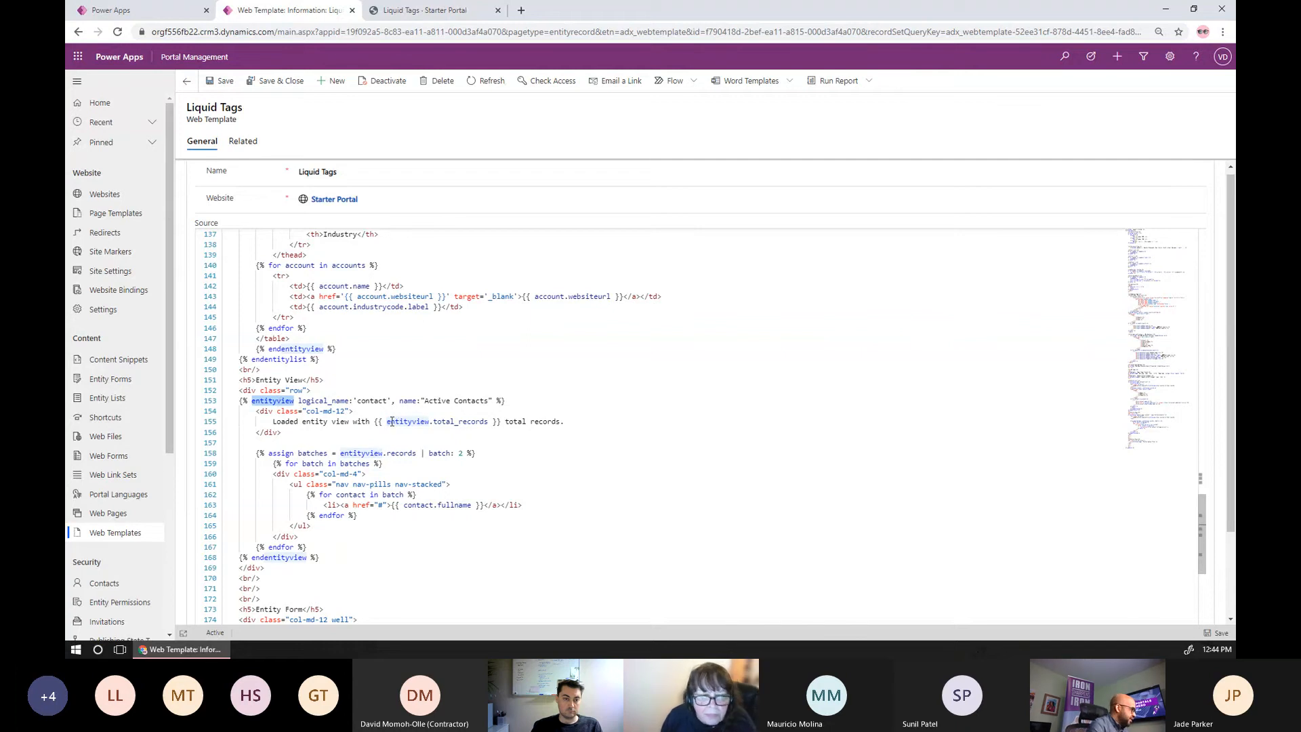
Highlight the entityview tag's 'contact' and "Active Contacts" parameters again, along with the whole block through endentityview
{"action": "left_click", "coordinate": [377, 403]}
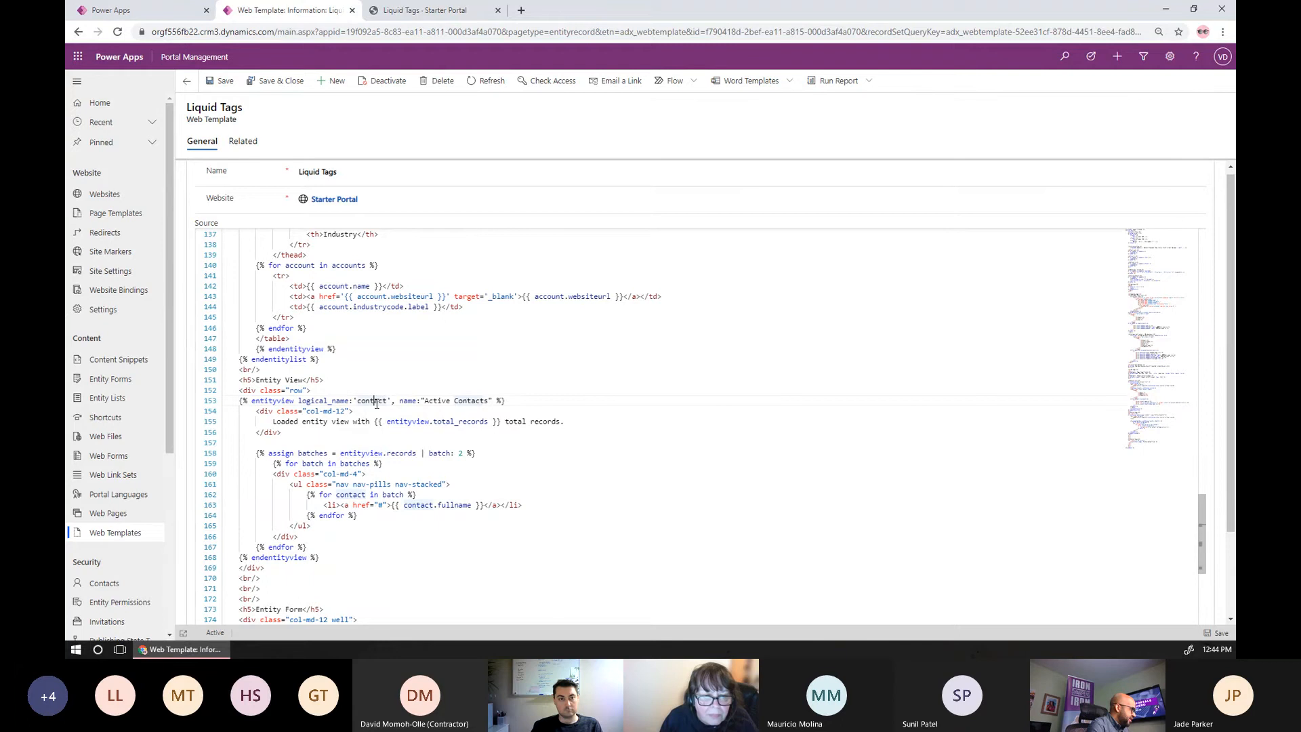
{"action": "double_click", "coordinate": [377, 403]}
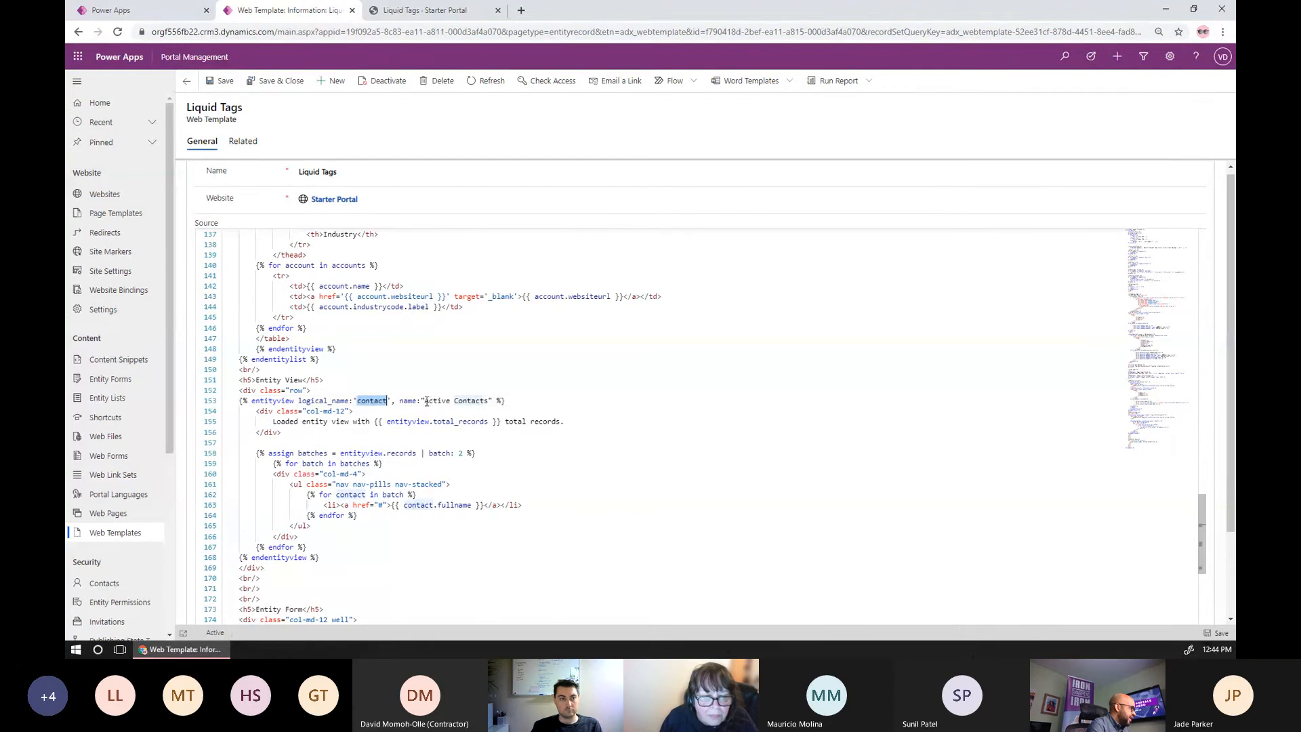
{"action": "left_click_drag", "start_coordinate": [425, 402], "coordinate": [488, 402]}
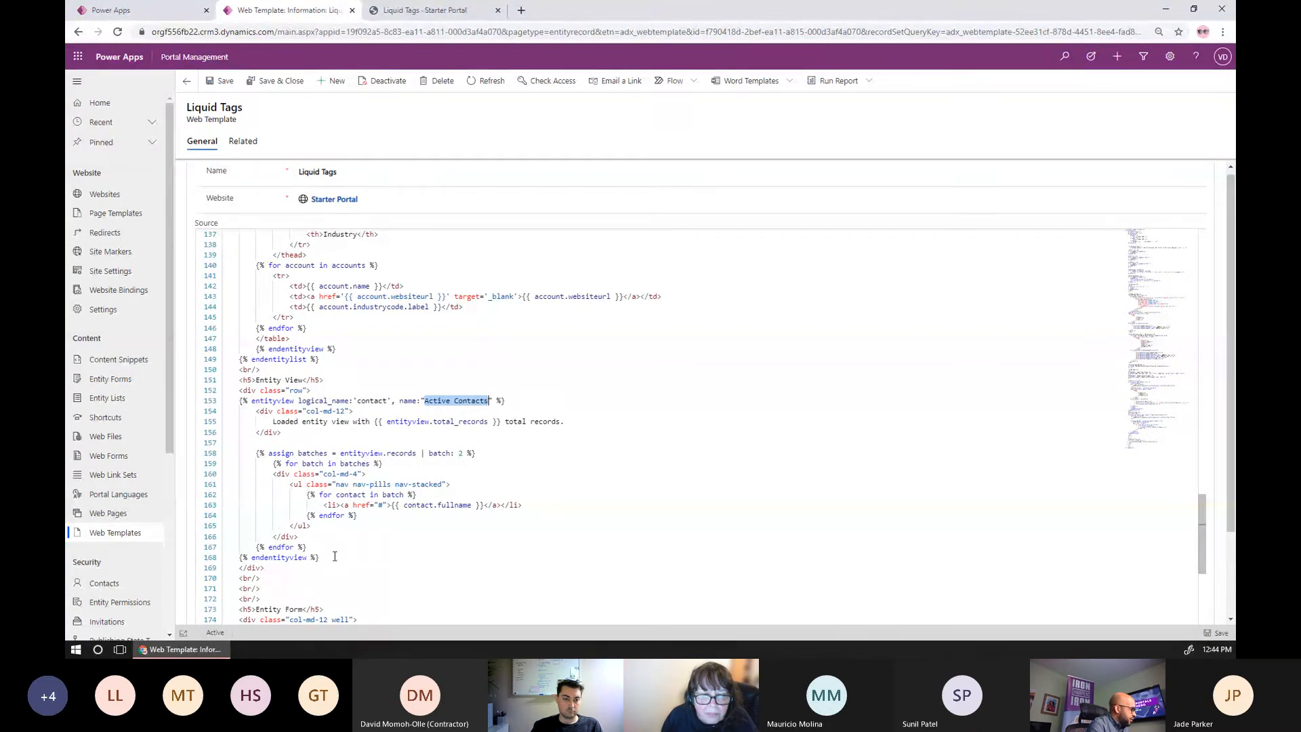
{"action": "left_click_drag", "start_coordinate": [319, 557], "coordinate": [221, 405]}
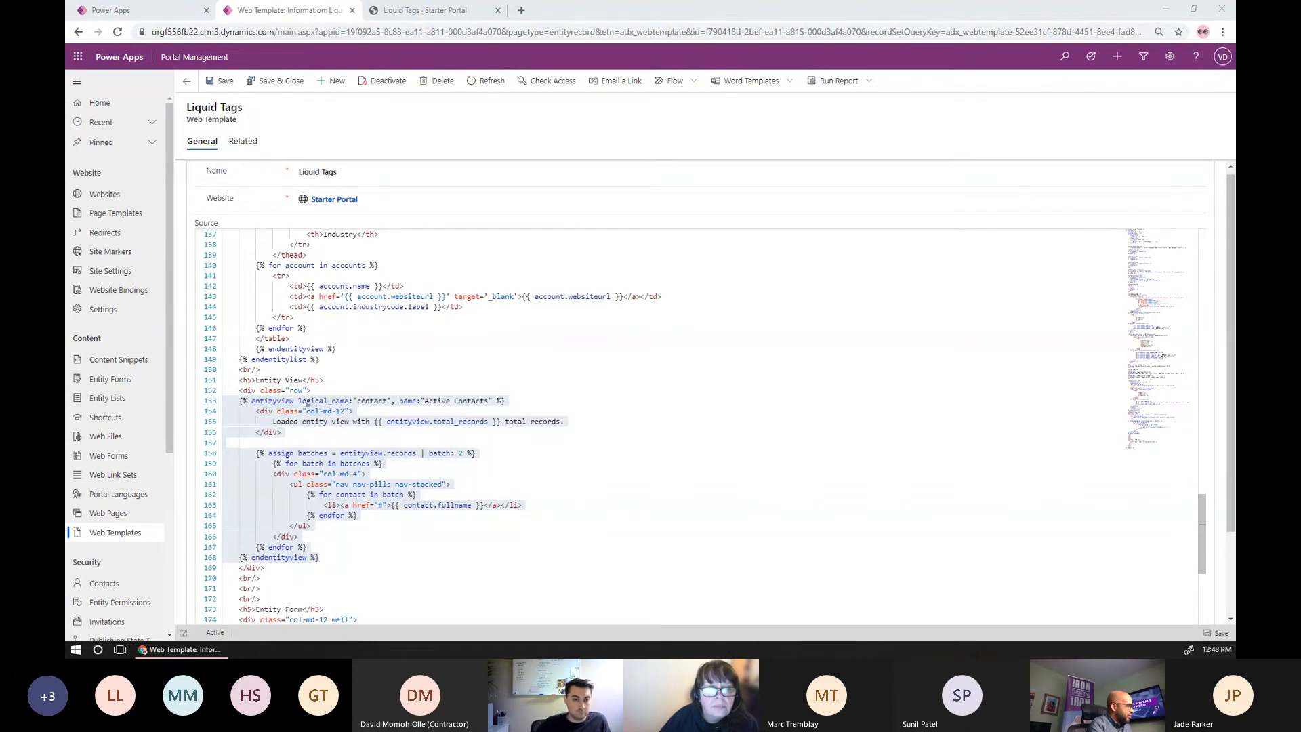
{"action": "left_click", "coordinate": [376, 402]}
{"action": "left_click", "coordinate": [472, 400]}
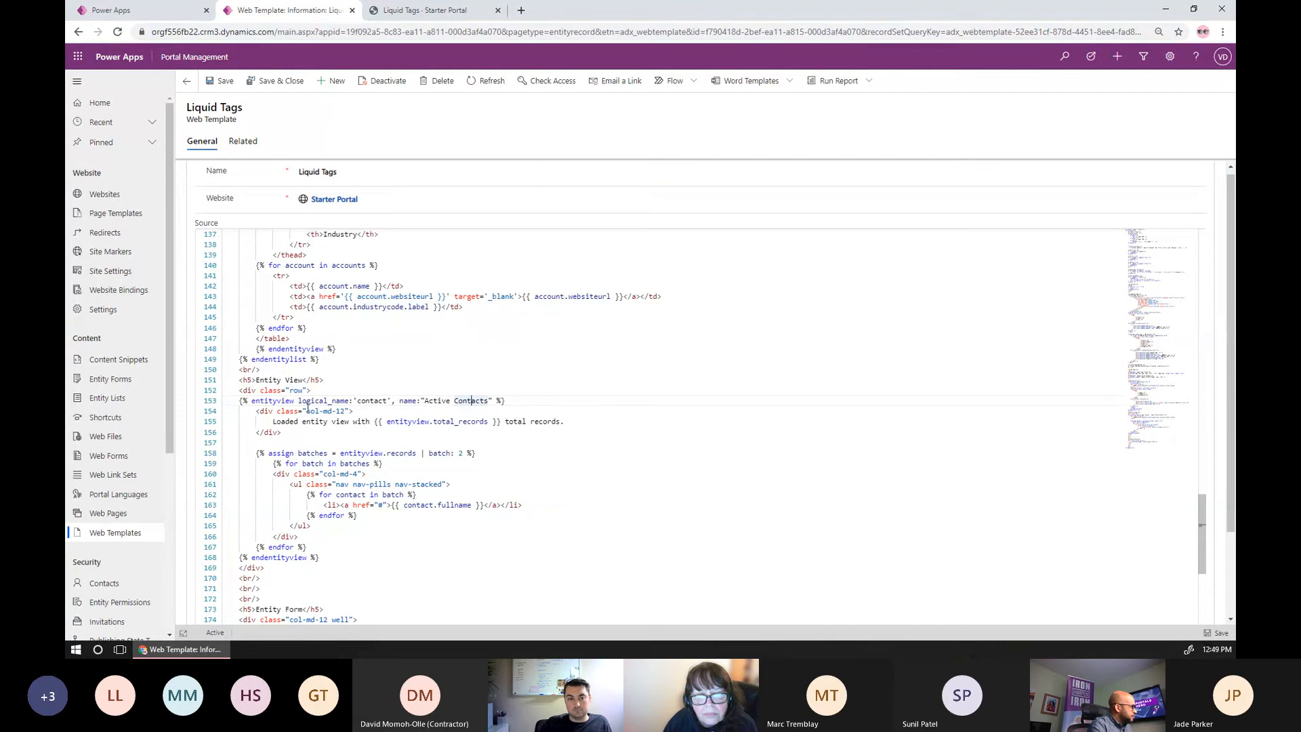
Highlight the full opening entityview line for 'contact' and "Active Contacts", and review the 'FetchXML My Event Sessions' include block earlier in the source
{"action": "left_click", "coordinate": [527, 402]}
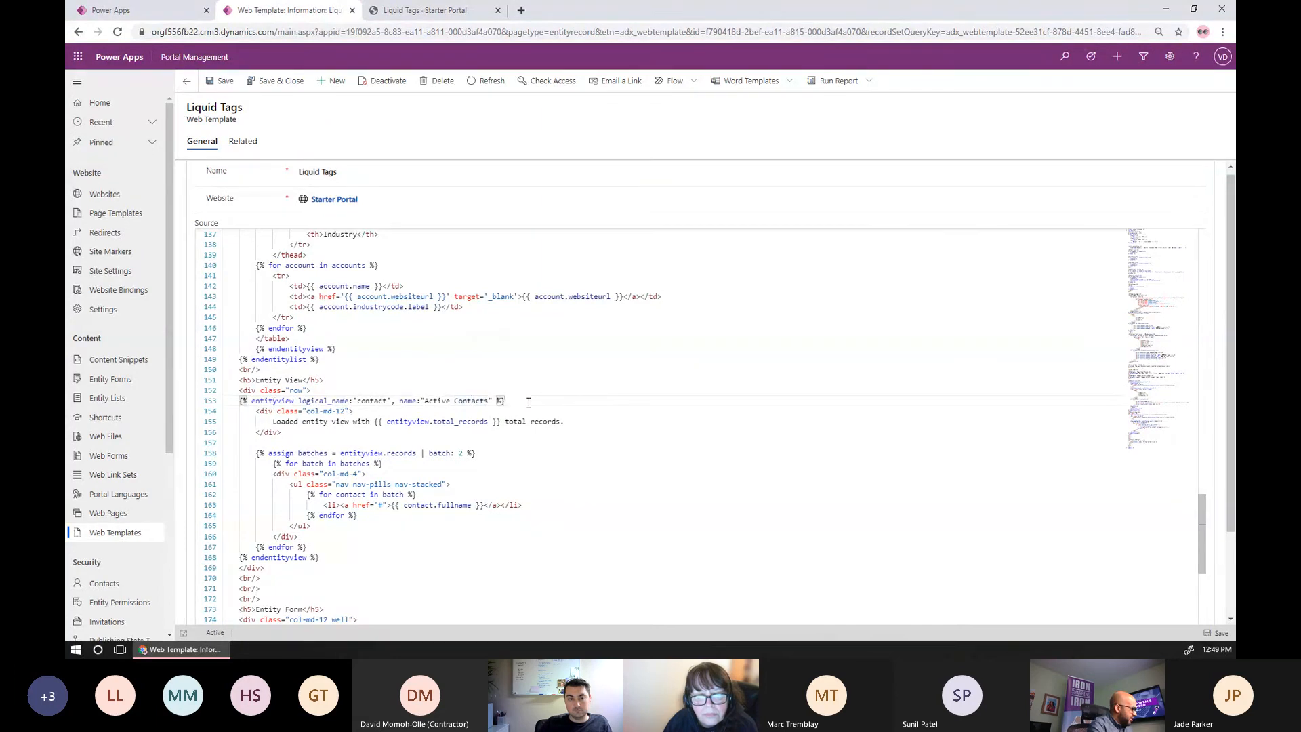
{"action": "left_click_drag", "start_coordinate": [529, 402], "coordinate": [241, 404]}
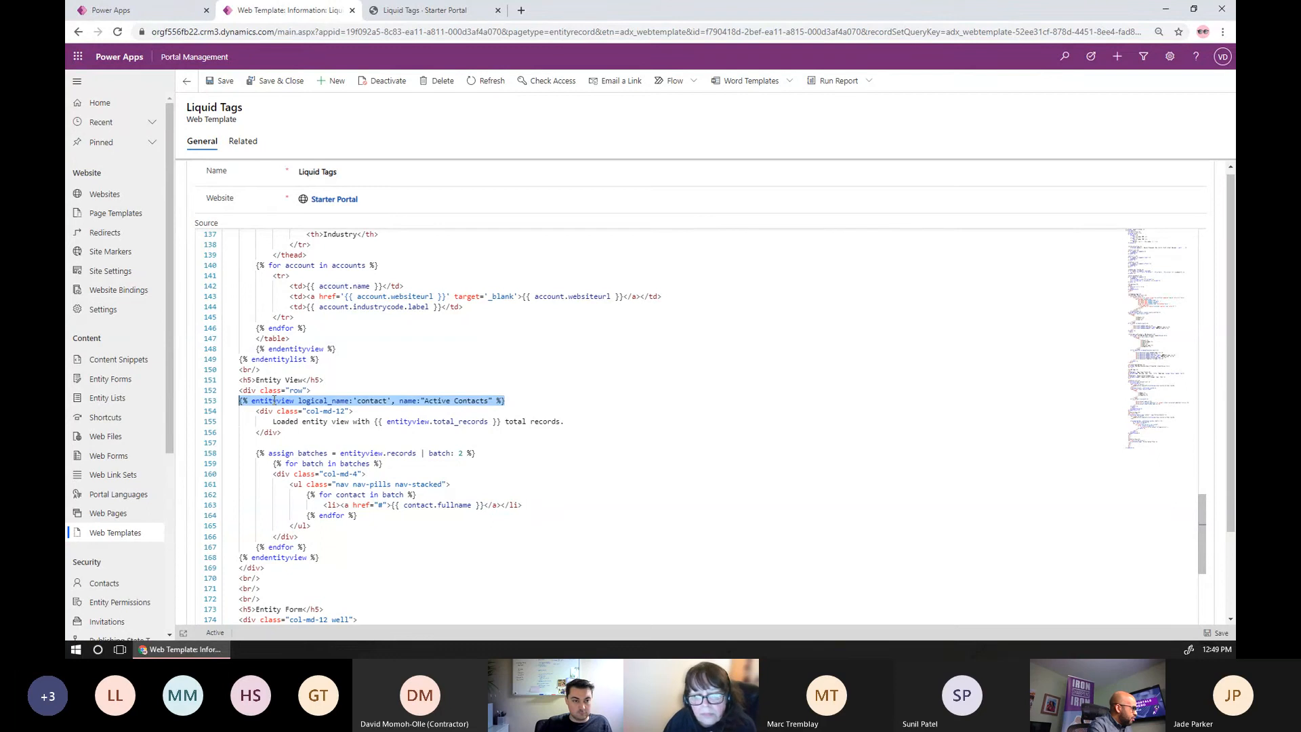
{"action": "scroll", "coordinate": [275, 400], "scroll_direction": "up", "scroll_amount": 6}
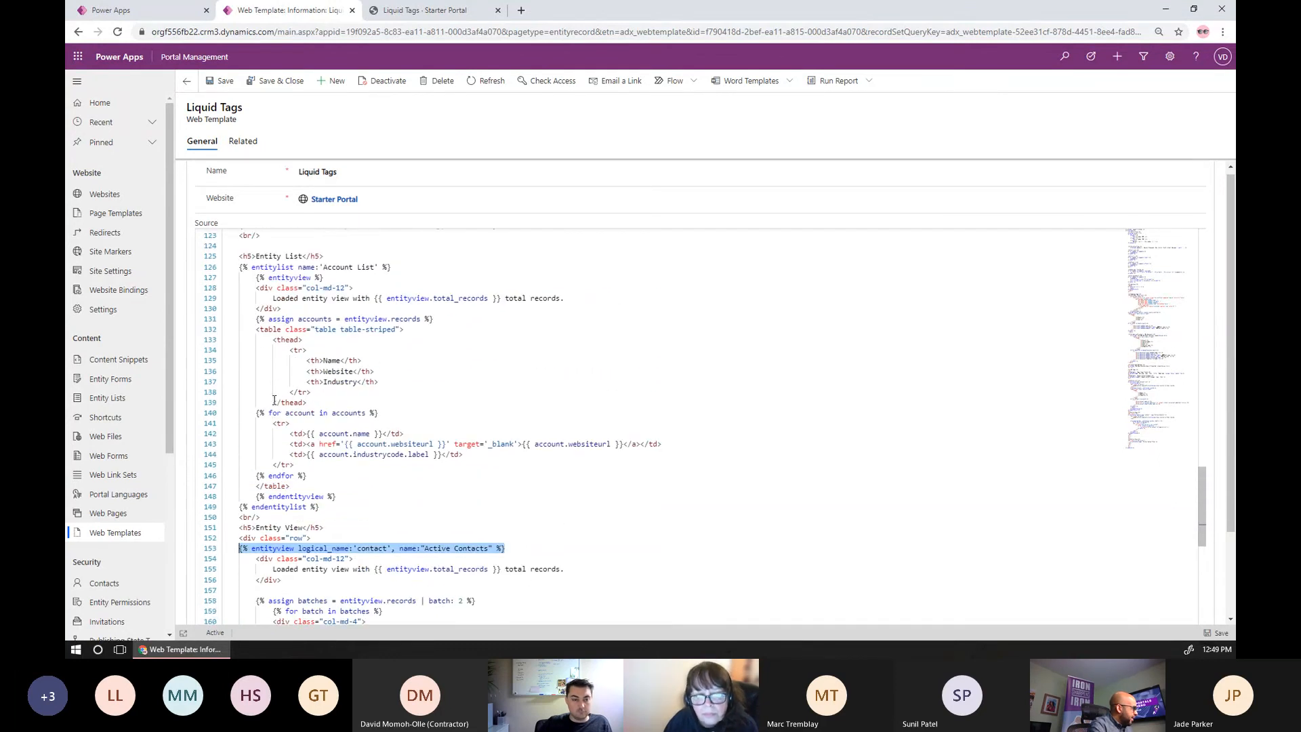
{"action": "scroll", "coordinate": [274, 401], "scroll_direction": "up", "scroll_amount": 4}
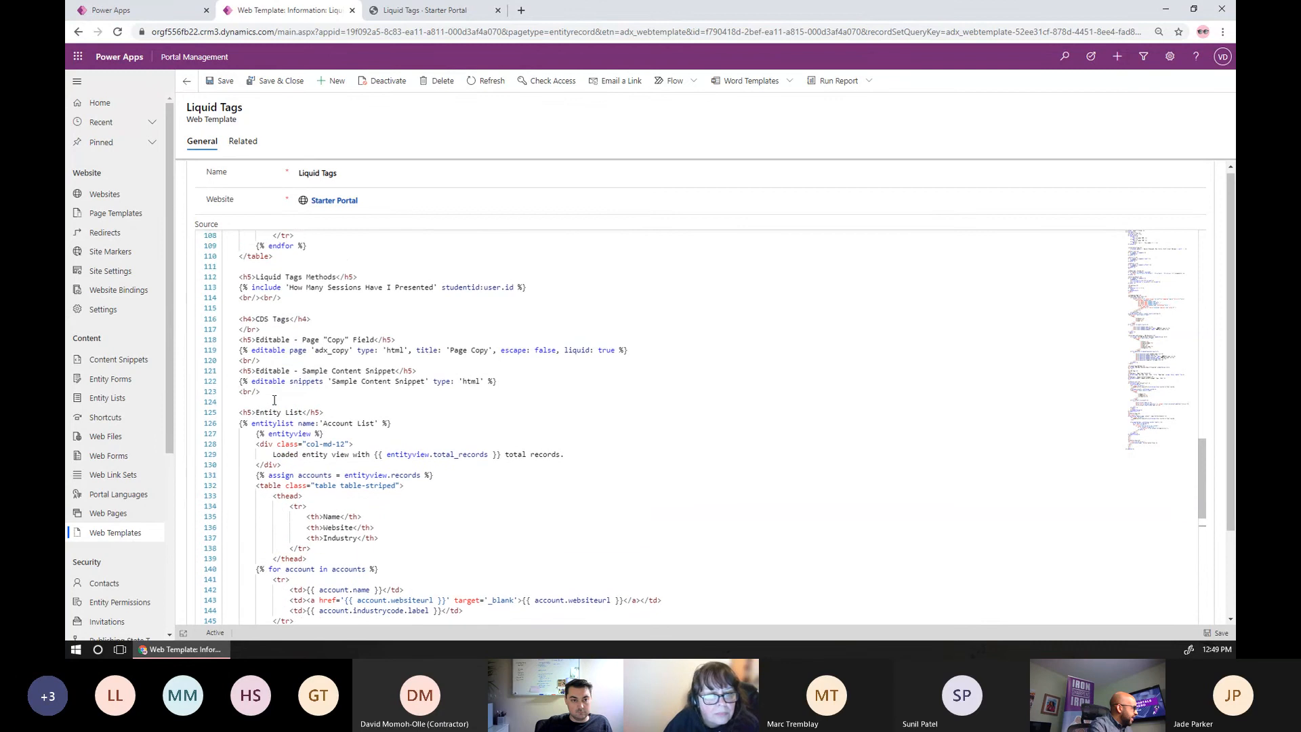
{"action": "scroll", "coordinate": [274, 400], "scroll_direction": "up", "scroll_amount": 8}
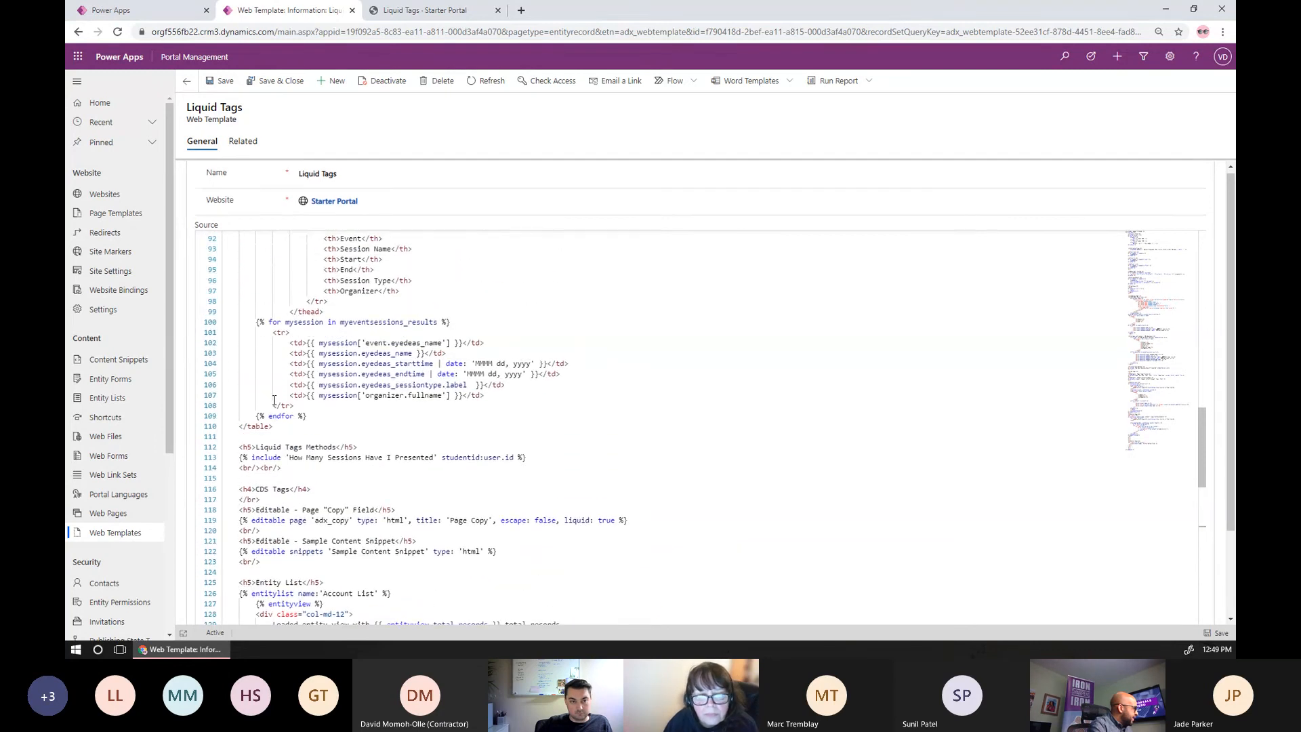
{"action": "scroll", "coordinate": [274, 400], "scroll_direction": "up", "scroll_amount": 1}
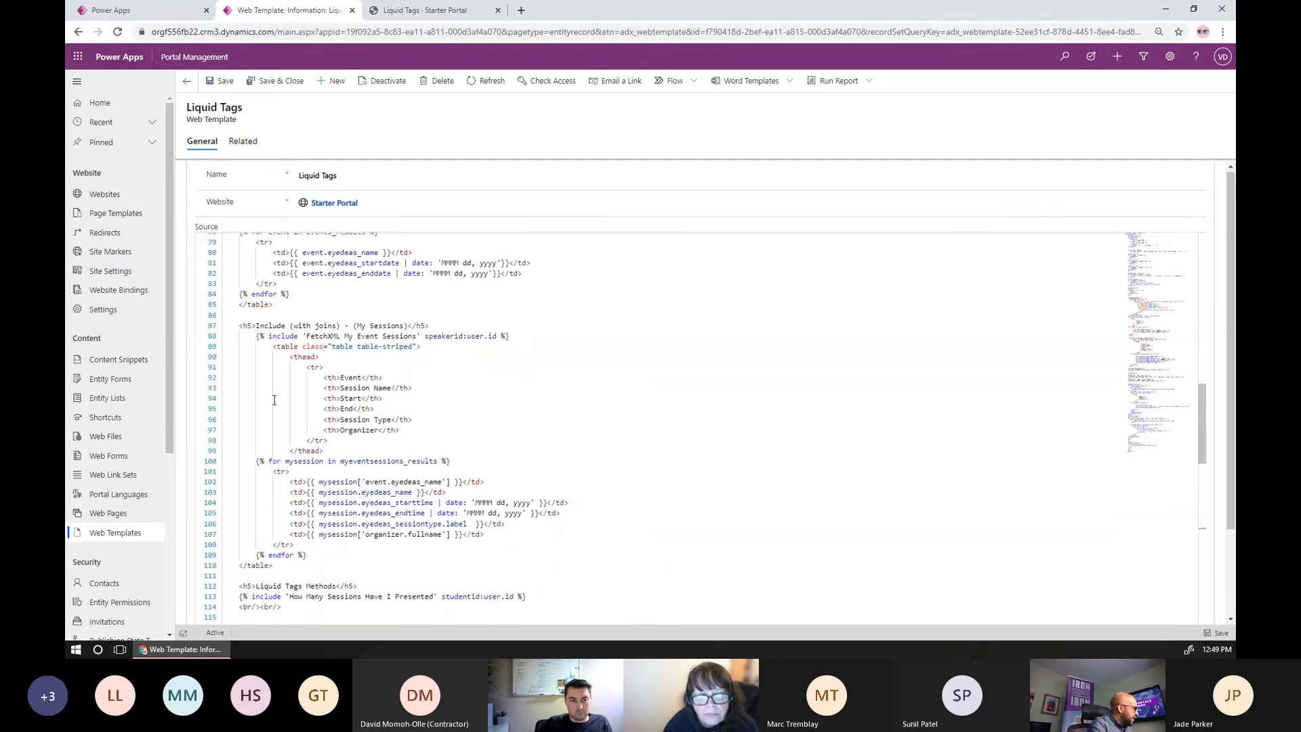
{"action": "scroll", "coordinate": [274, 401], "scroll_direction": "down", "scroll_amount": 1}
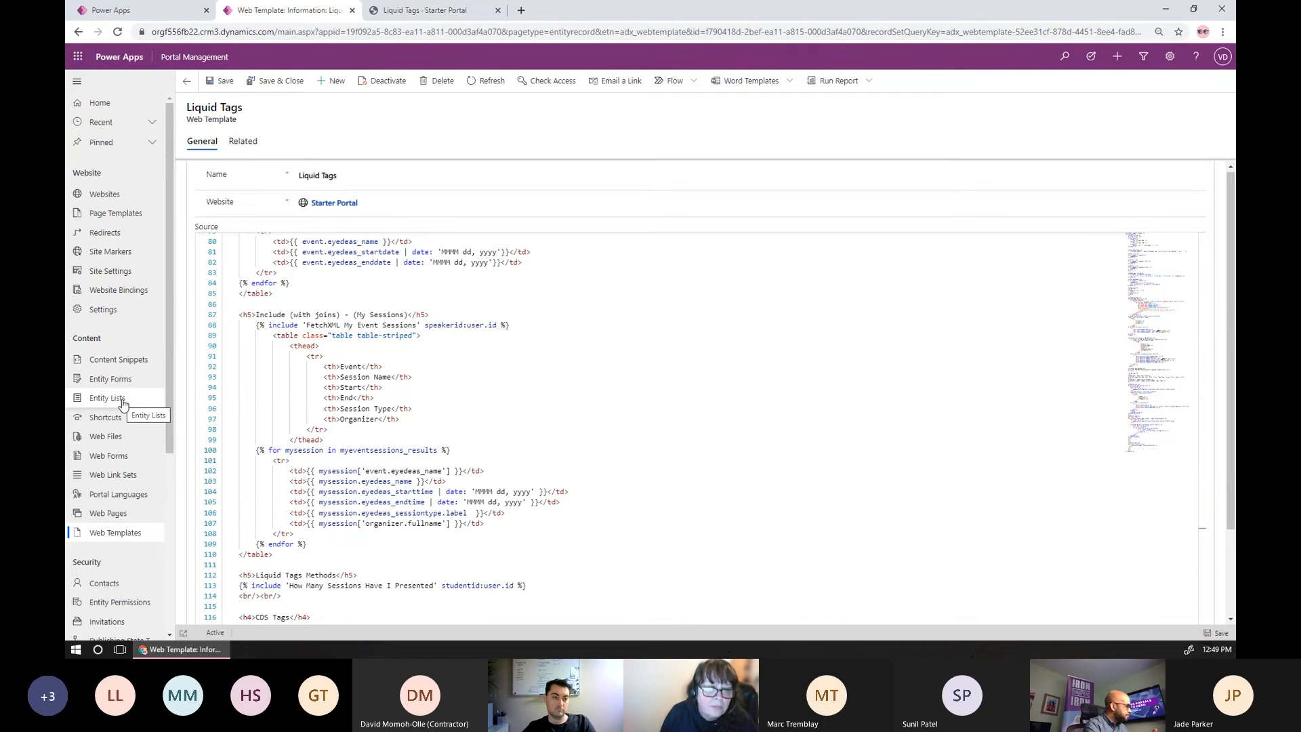
Highlight the entityview tag nested in the 'Account List' entitylist and the complete standalone entityview line for "Active Contacts"
{"action": "scroll", "coordinate": [327, 457], "scroll_direction": "down", "scroll_amount": 10}
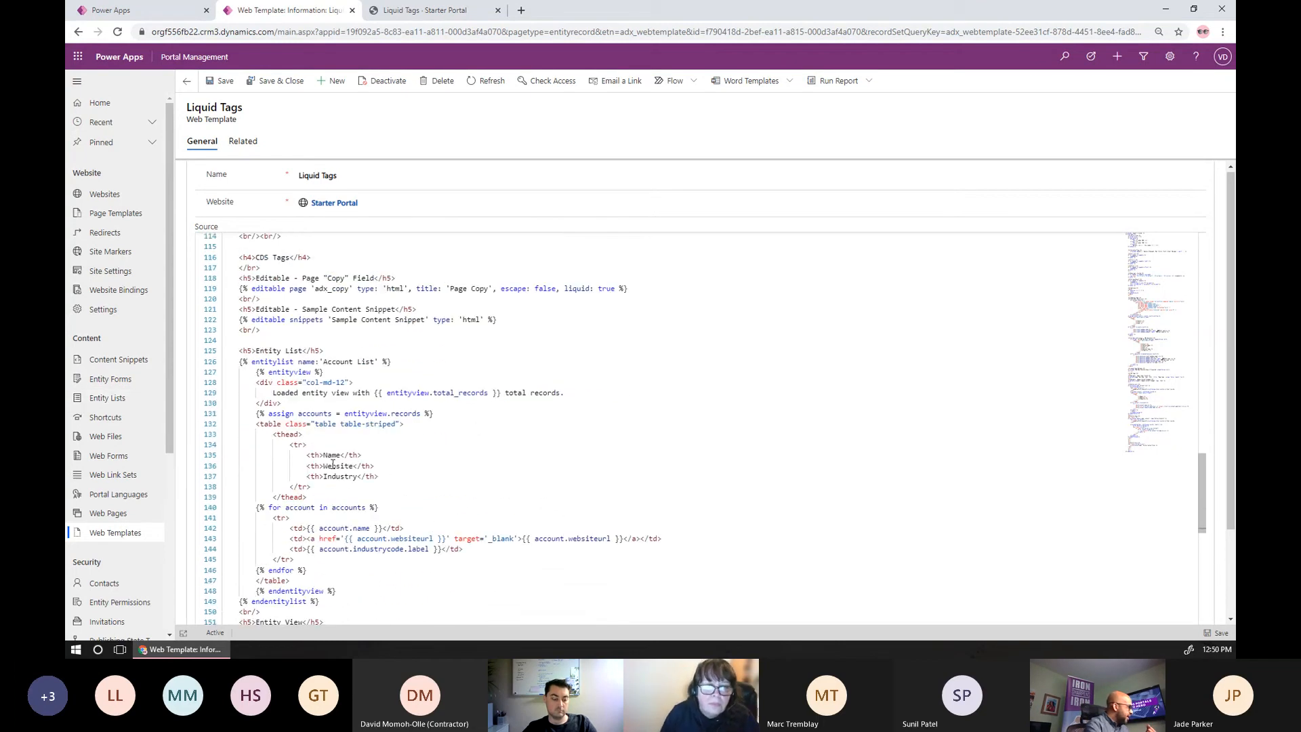
{"action": "double_click", "coordinate": [281, 374]}
{"action": "scroll", "coordinate": [335, 421], "scroll_direction": "down", "scroll_amount": 5}
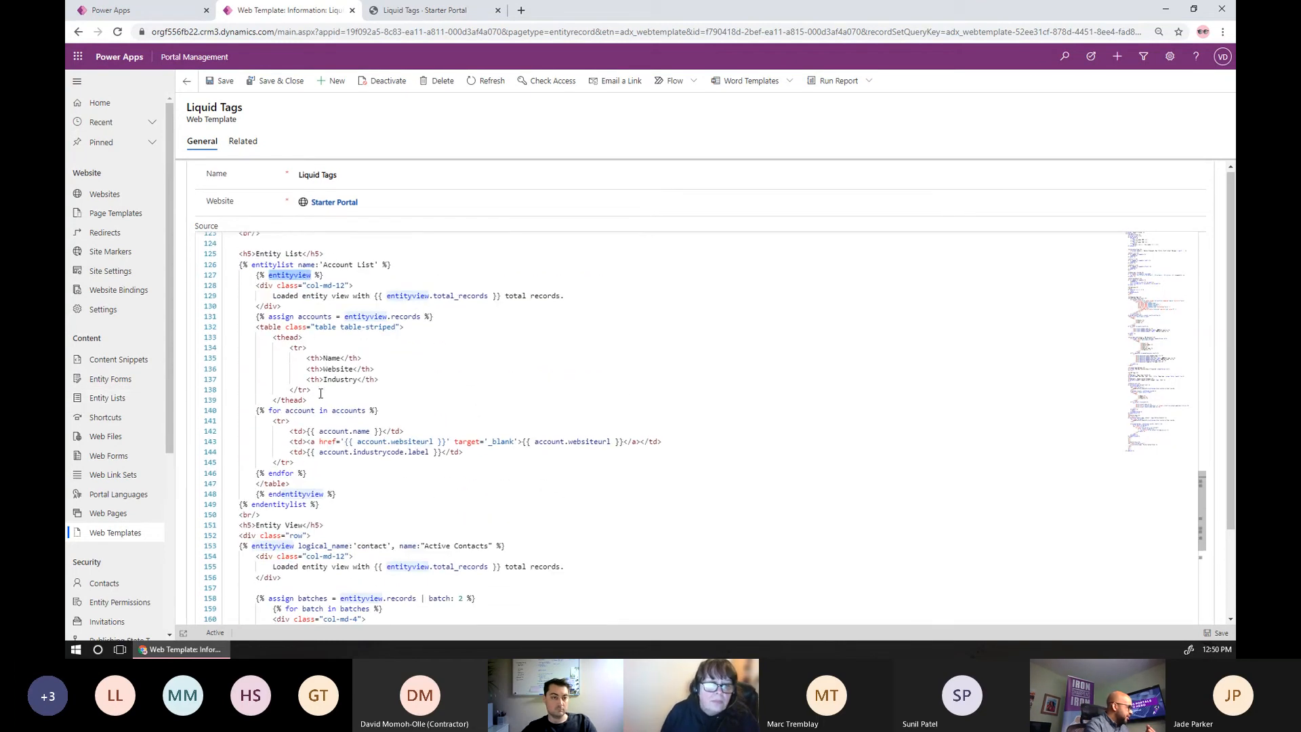
{"action": "scroll", "coordinate": [335, 421], "scroll_direction": "down", "scroll_amount": 3}
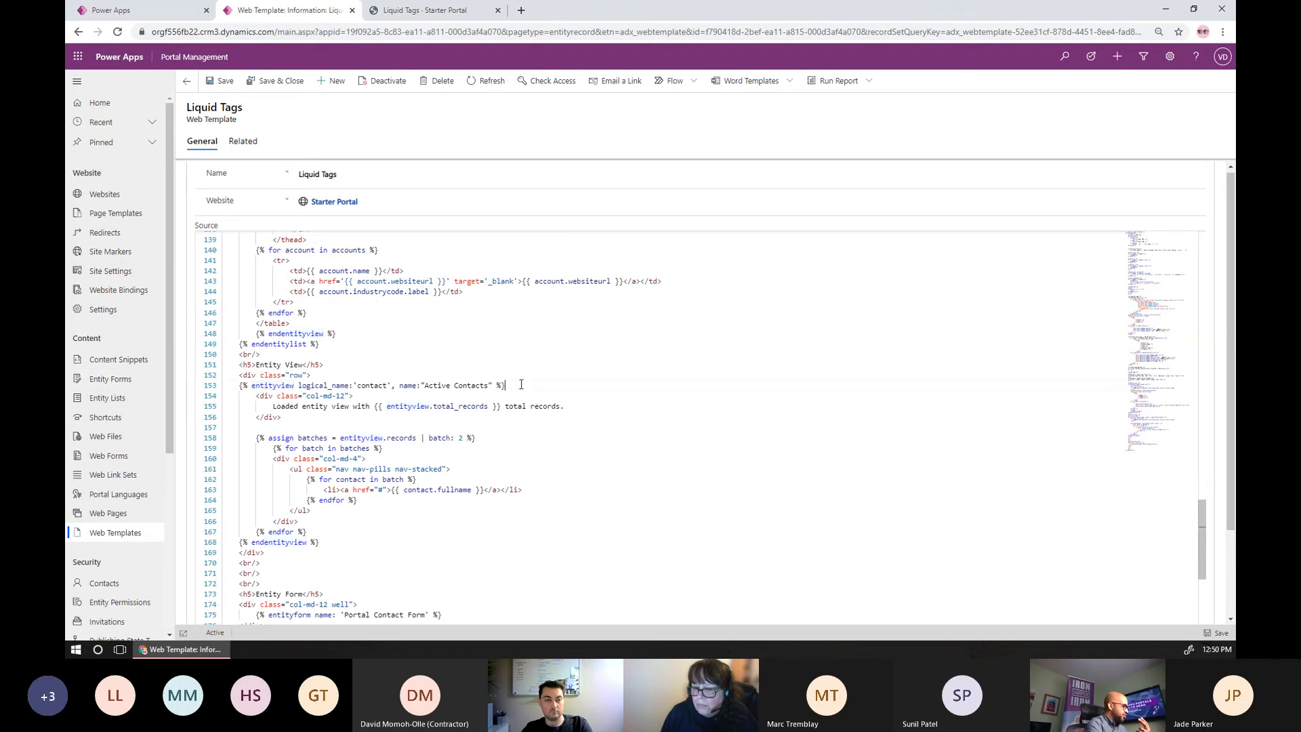
{"action": "left_click_drag", "start_coordinate": [506, 385], "coordinate": [239, 387]}
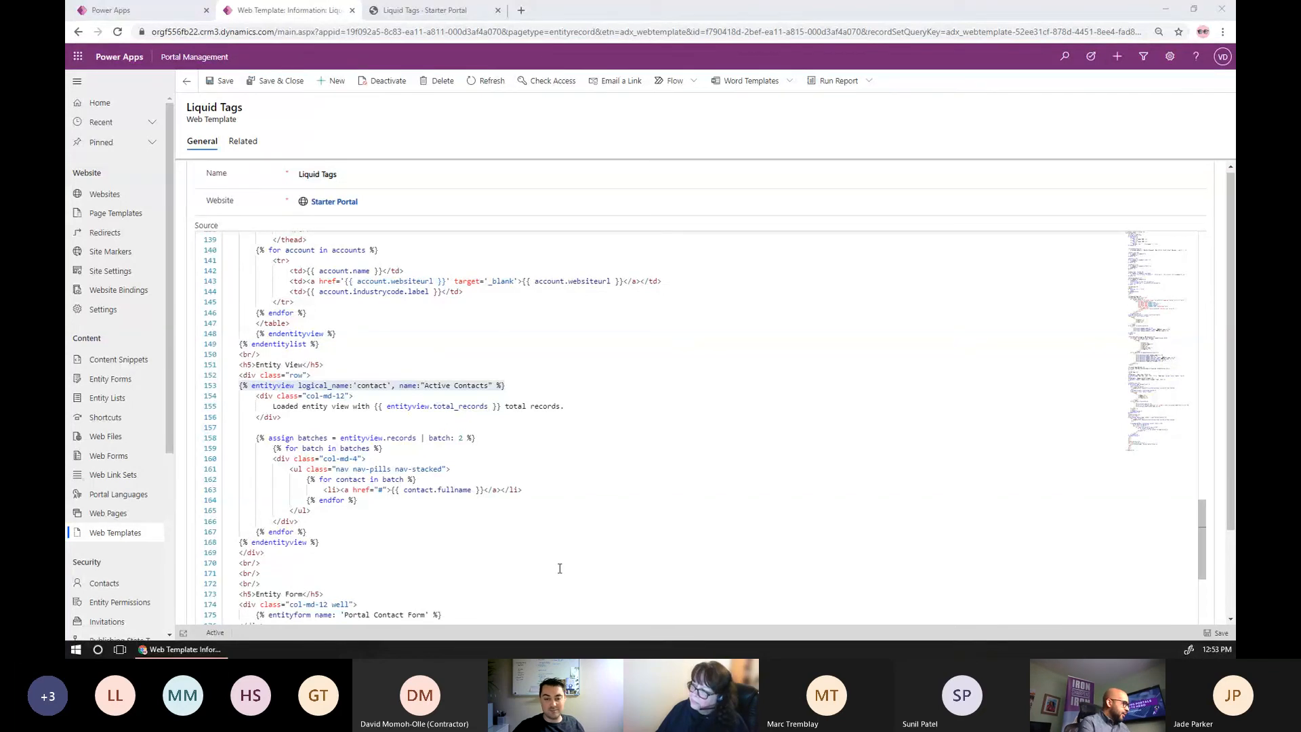
{"action": "scroll", "coordinate": [557, 561], "scroll_direction": "down", "scroll_amount": 2}
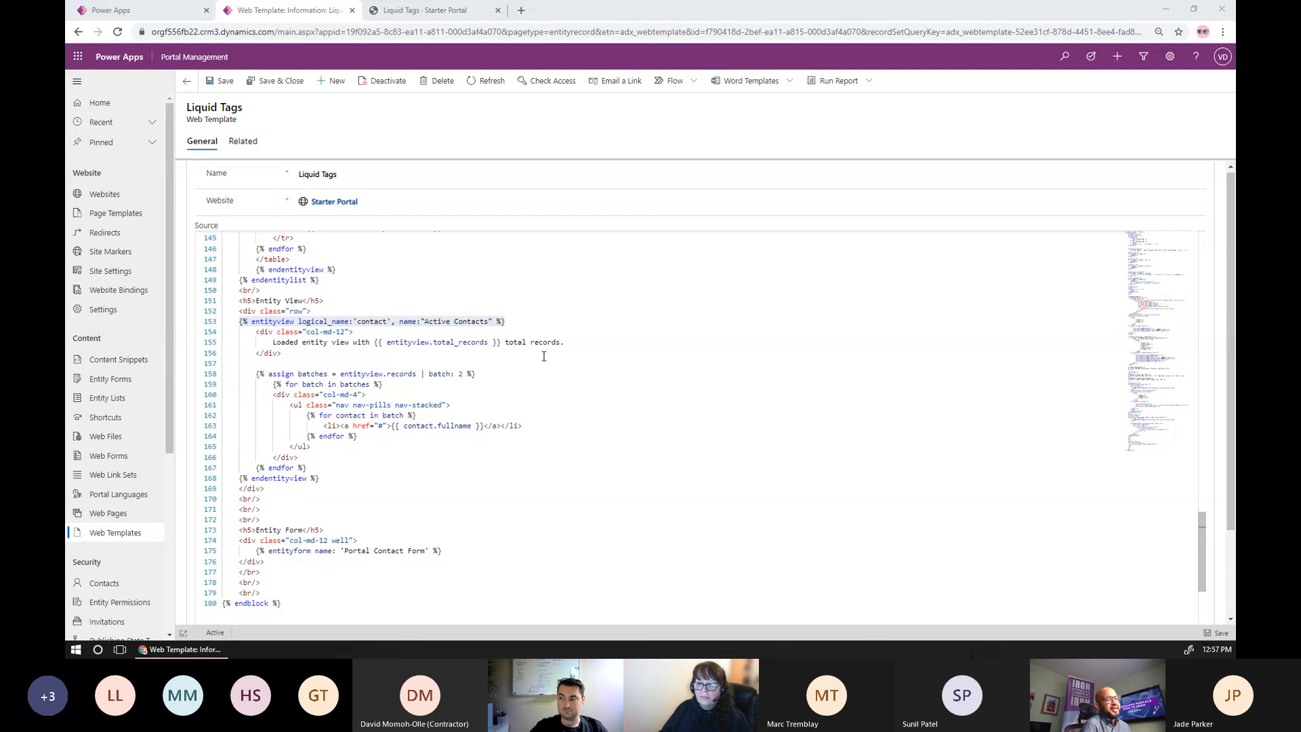
{"action": "scroll", "coordinate": [544, 356], "scroll_direction": "up", "scroll_amount": 2}
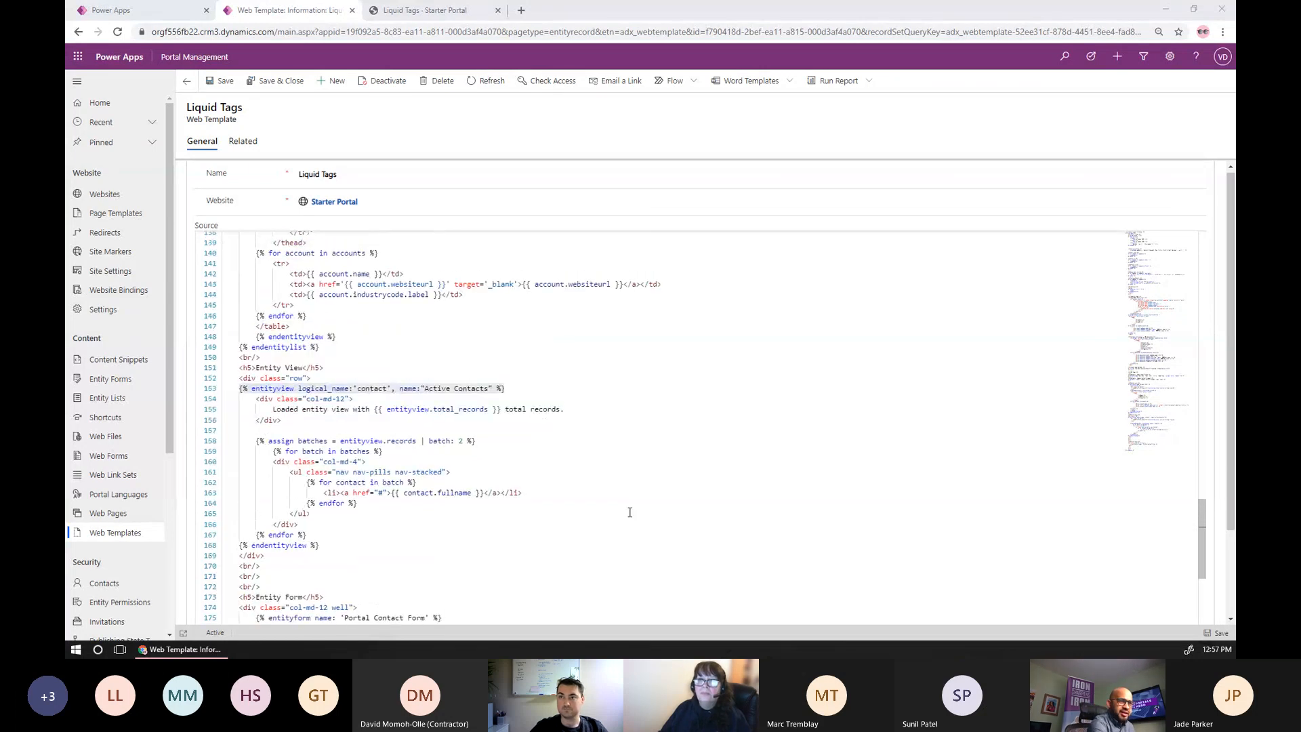